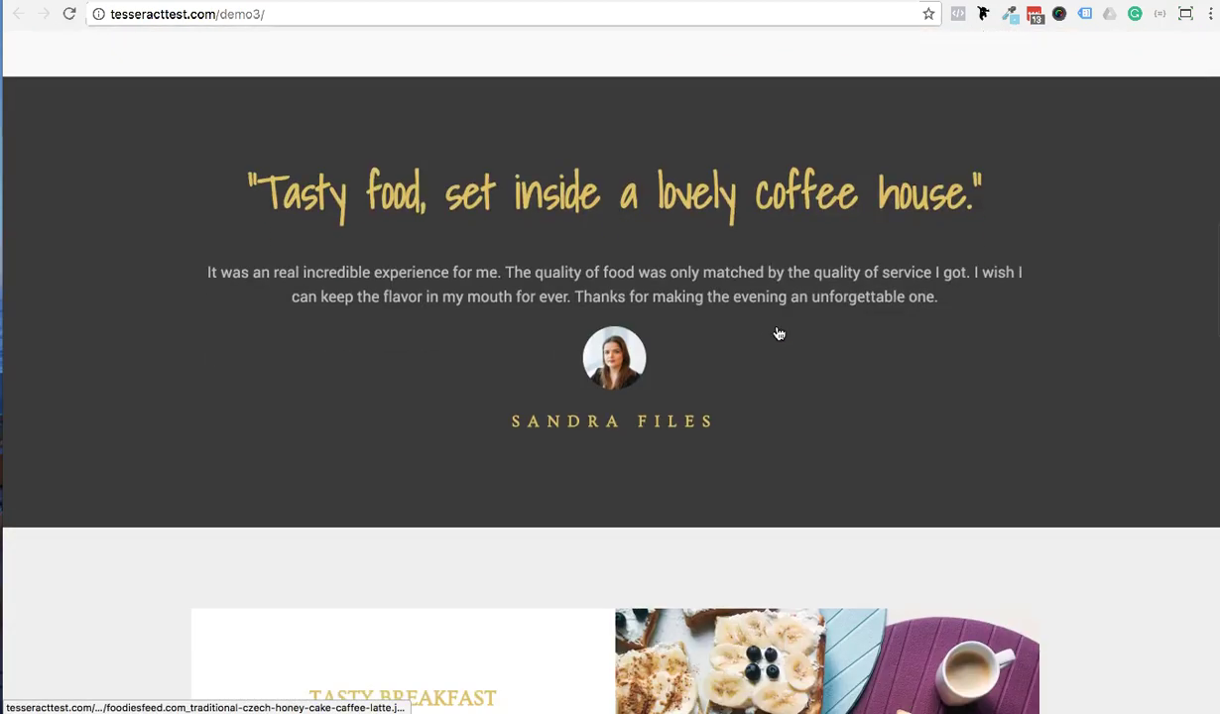
Step: Look through the Demo 3 coffee house page from the testimonial to the contact section and back to the header, and close it
{"action": "scroll", "coordinate": [778, 333], "scroll_direction": "down", "scroll_amount": 10}
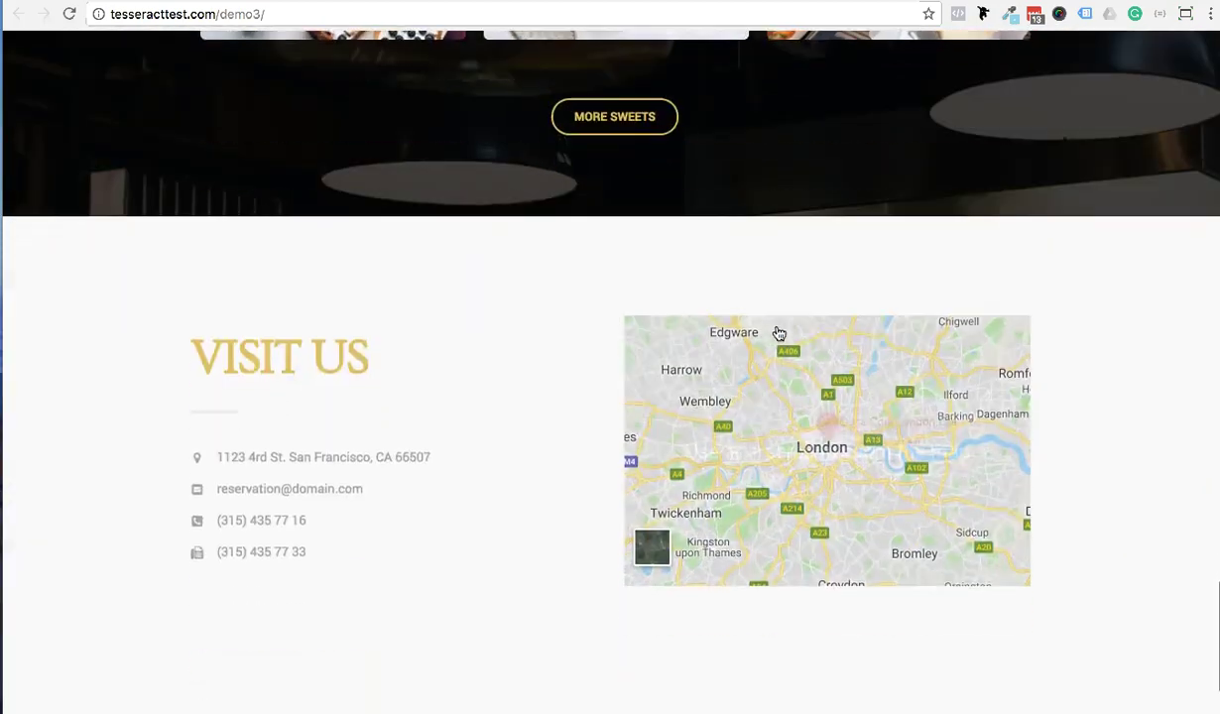
{"action": "scroll", "coordinate": [778, 333], "scroll_direction": "up", "scroll_amount": 12}
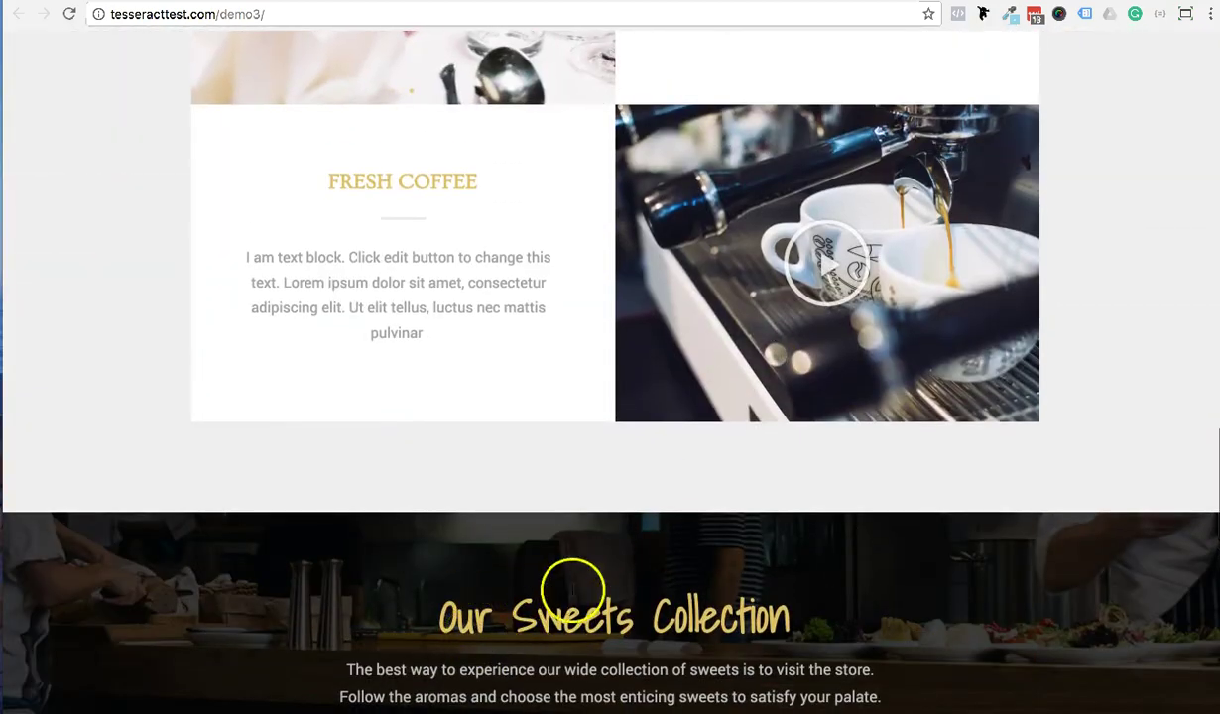
{"action": "scroll", "coordinate": [572, 590], "scroll_direction": "up", "scroll_amount": 3}
{"action": "scroll", "coordinate": [808, 313], "scroll_direction": "up", "scroll_amount": 4}
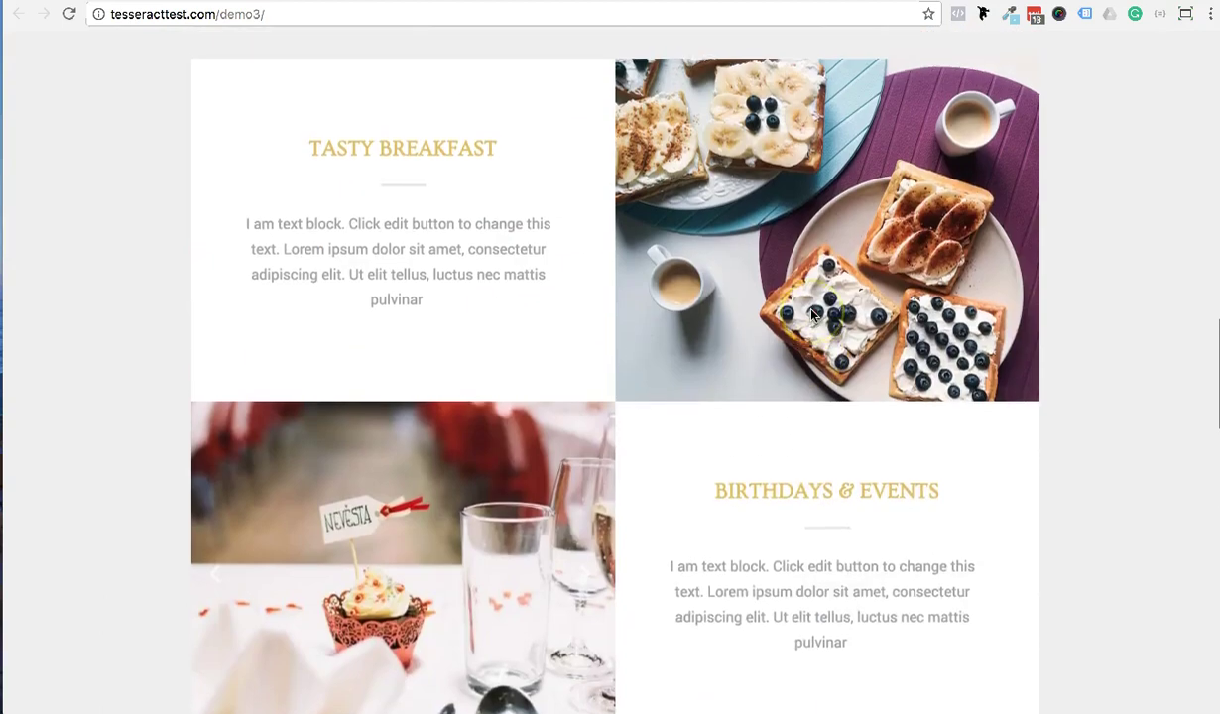
{"action": "scroll", "coordinate": [784, 297], "scroll_direction": "up", "scroll_amount": 1}
{"action": "scroll", "coordinate": [689, 334], "scroll_direction": "up", "scroll_amount": 15}
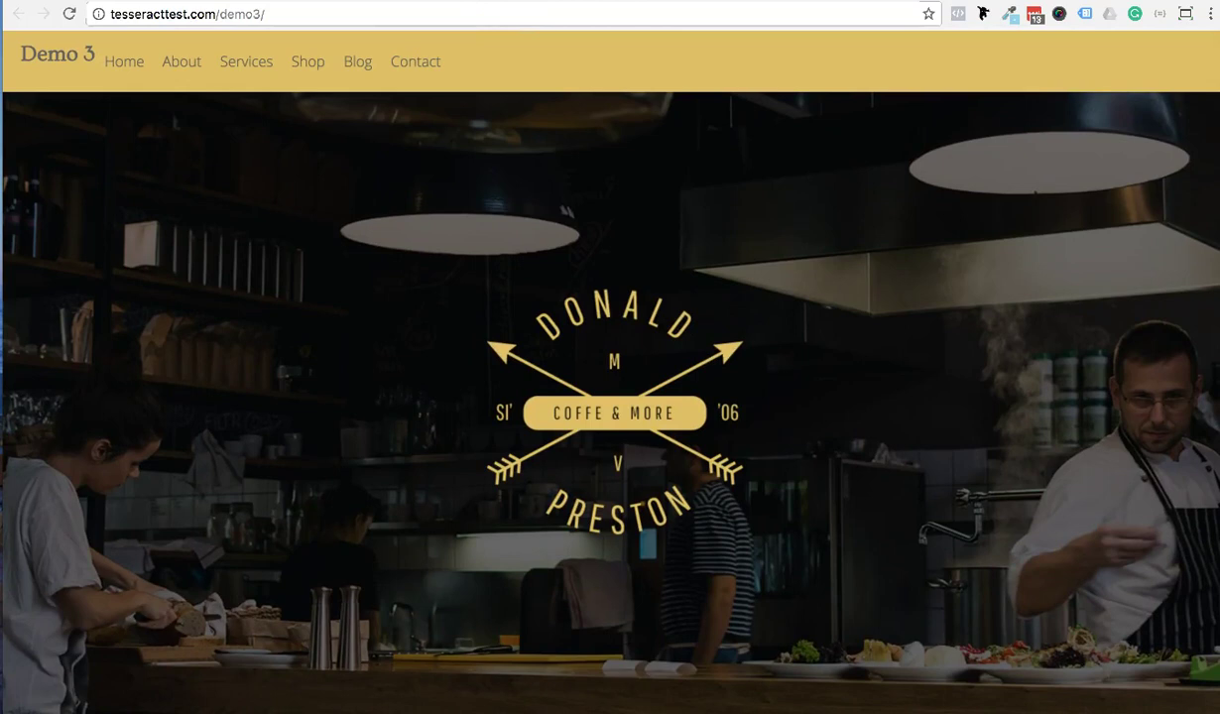
{"action": "key", "text": "ctrl+w"}
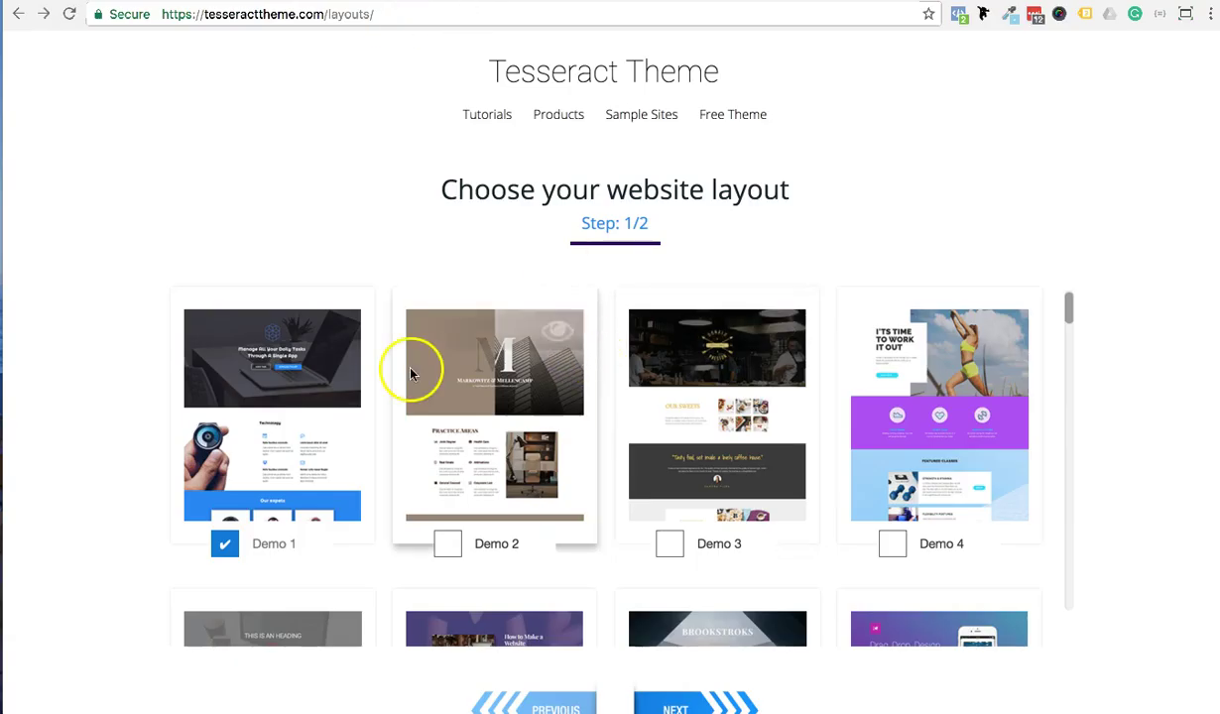
Step: Preview the Demo 12 layout from the website layout gallery and look through its navigation menu and About page
{"action": "scroll", "coordinate": [653, 408], "scroll_direction": "down", "scroll_amount": 10}
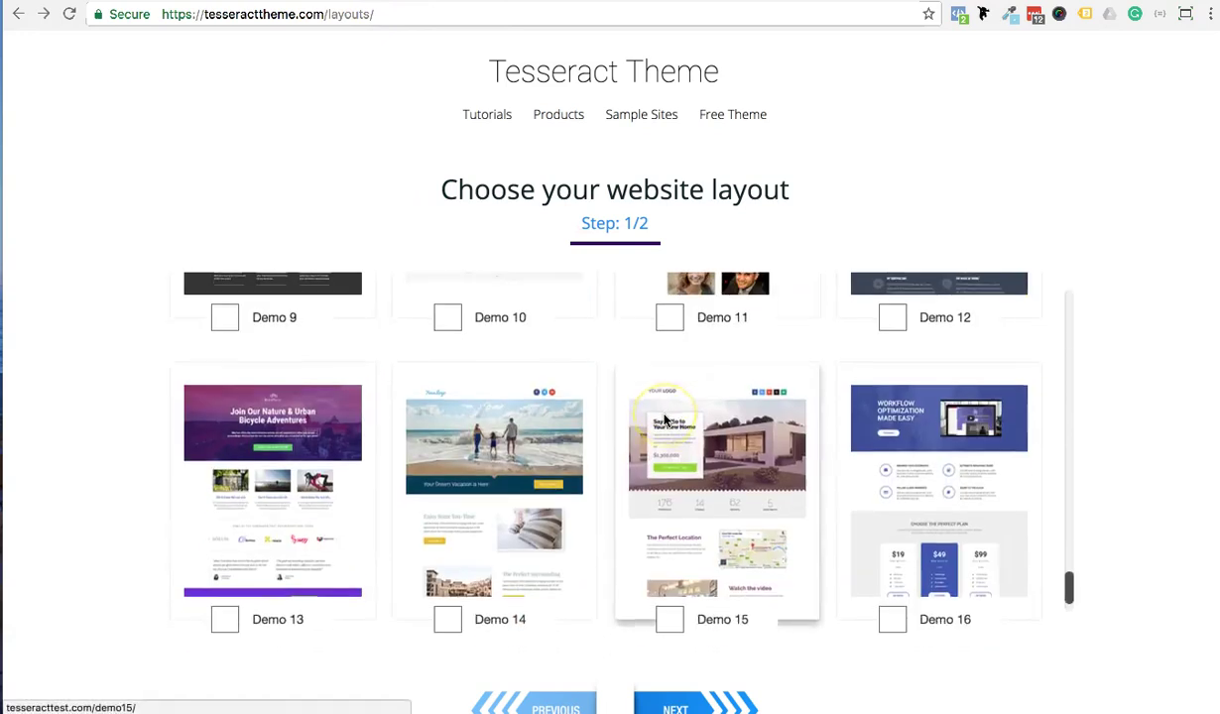
{"action": "scroll", "coordinate": [664, 414], "scroll_direction": "up", "scroll_amount": 3}
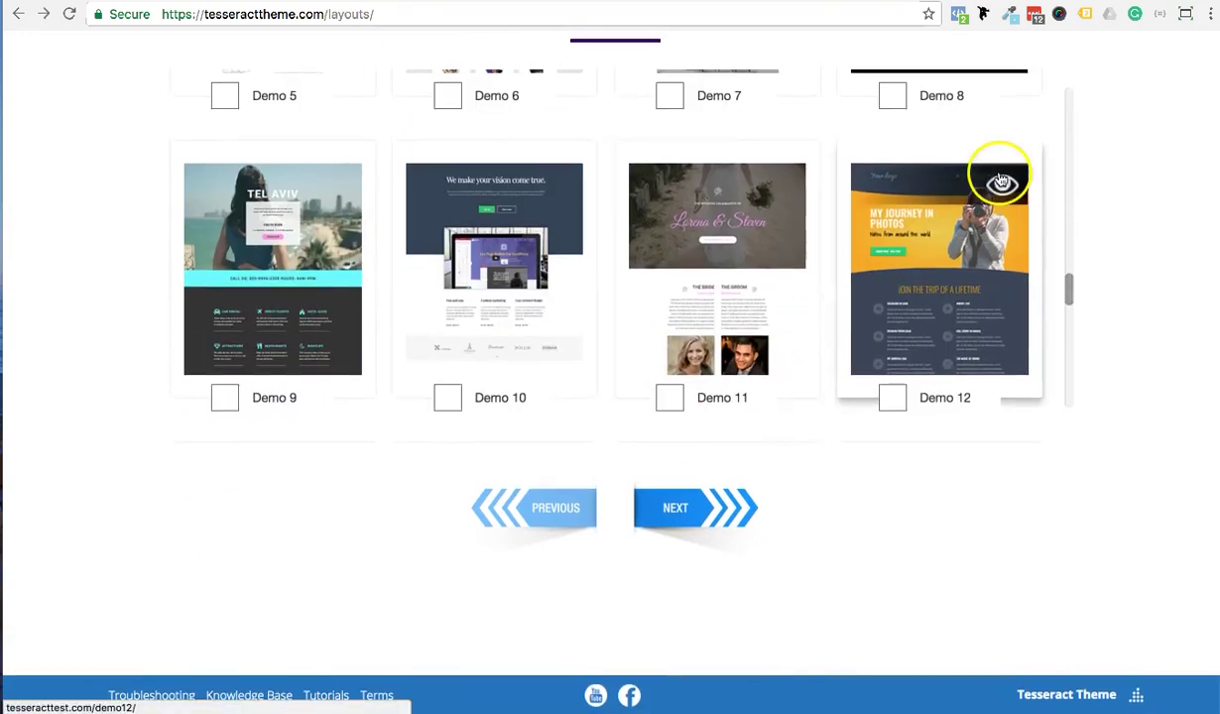
{"action": "left_click", "coordinate": [1000, 181]}
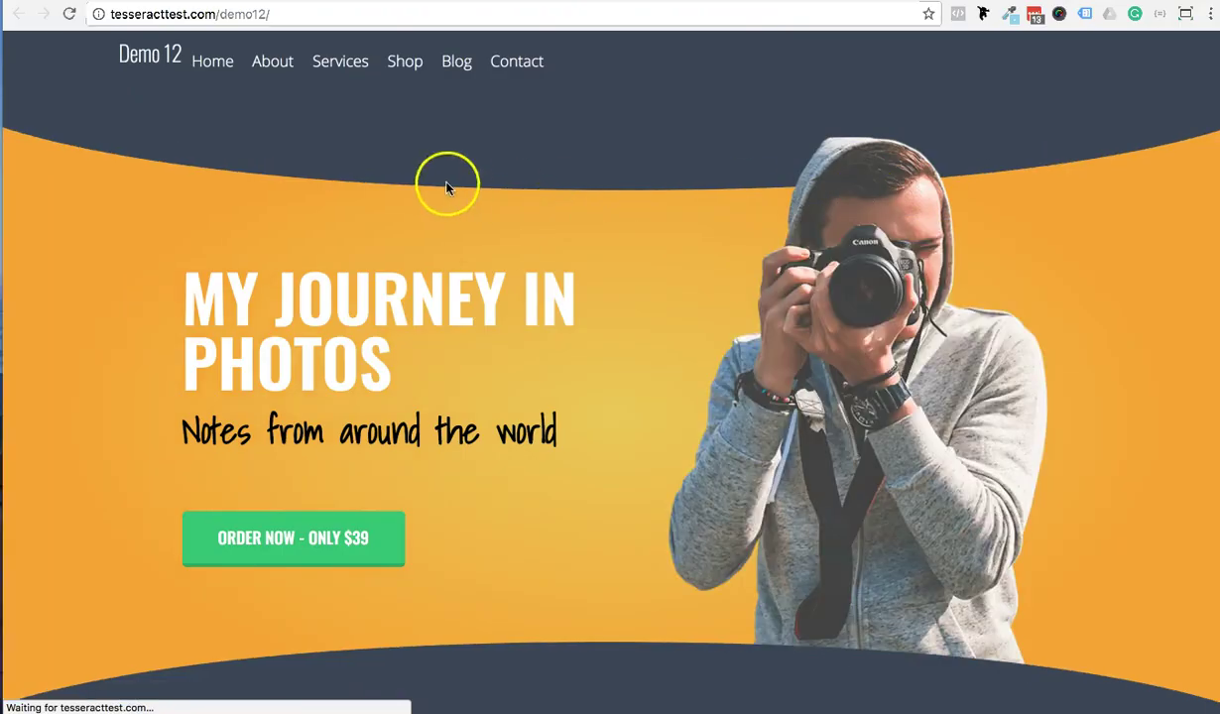
{"action": "mouse_move", "coordinate": [338, 66]}
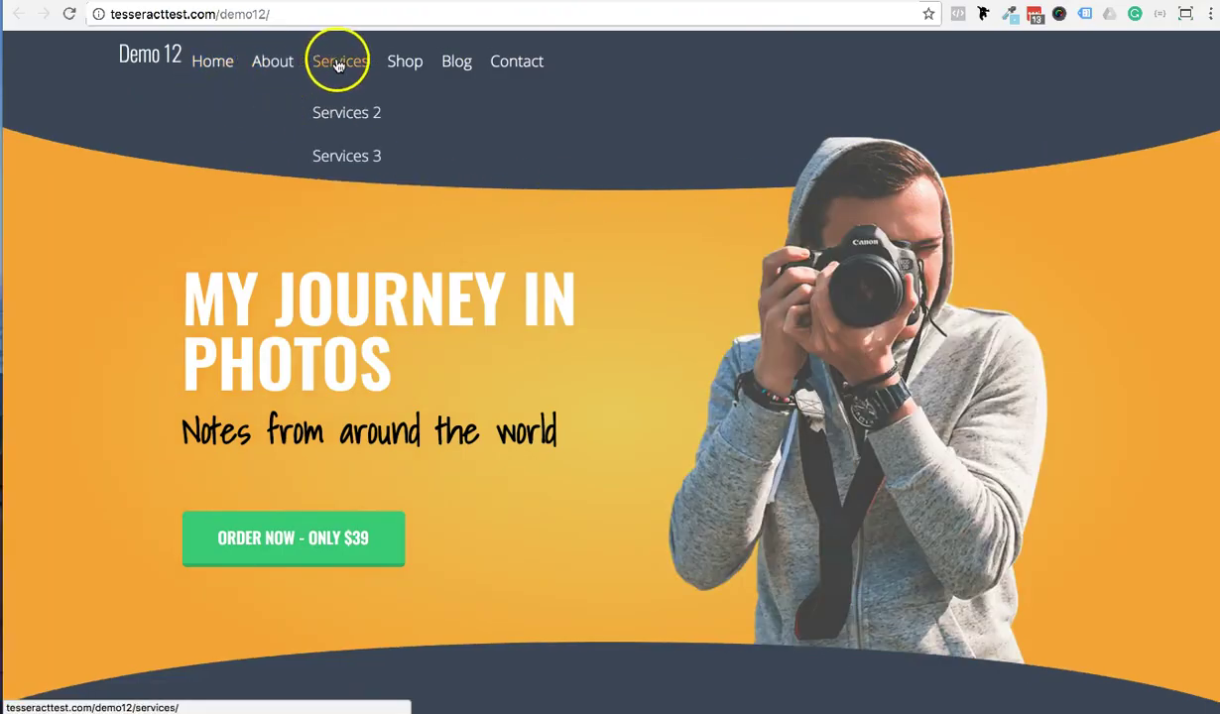
{"action": "mouse_move", "coordinate": [407, 69]}
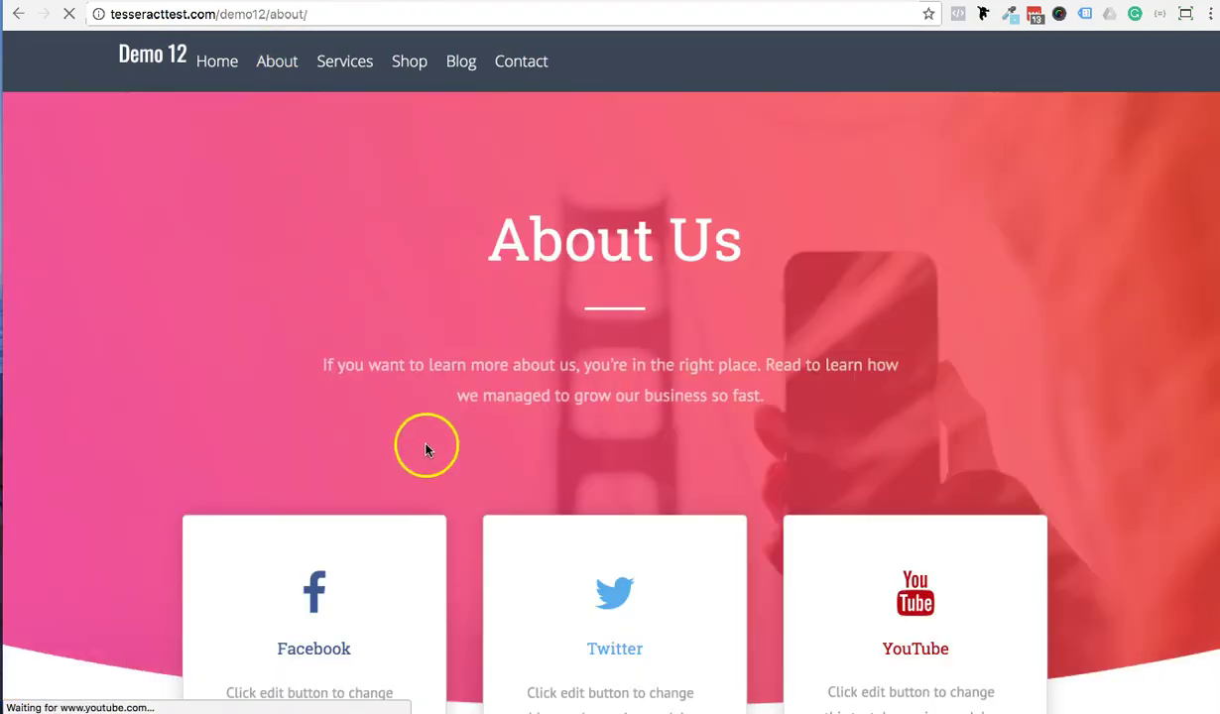
{"action": "scroll", "coordinate": [424, 424], "scroll_direction": "down", "scroll_amount": 15}
{"action": "scroll", "coordinate": [421, 452], "scroll_direction": "up", "scroll_amount": 15}
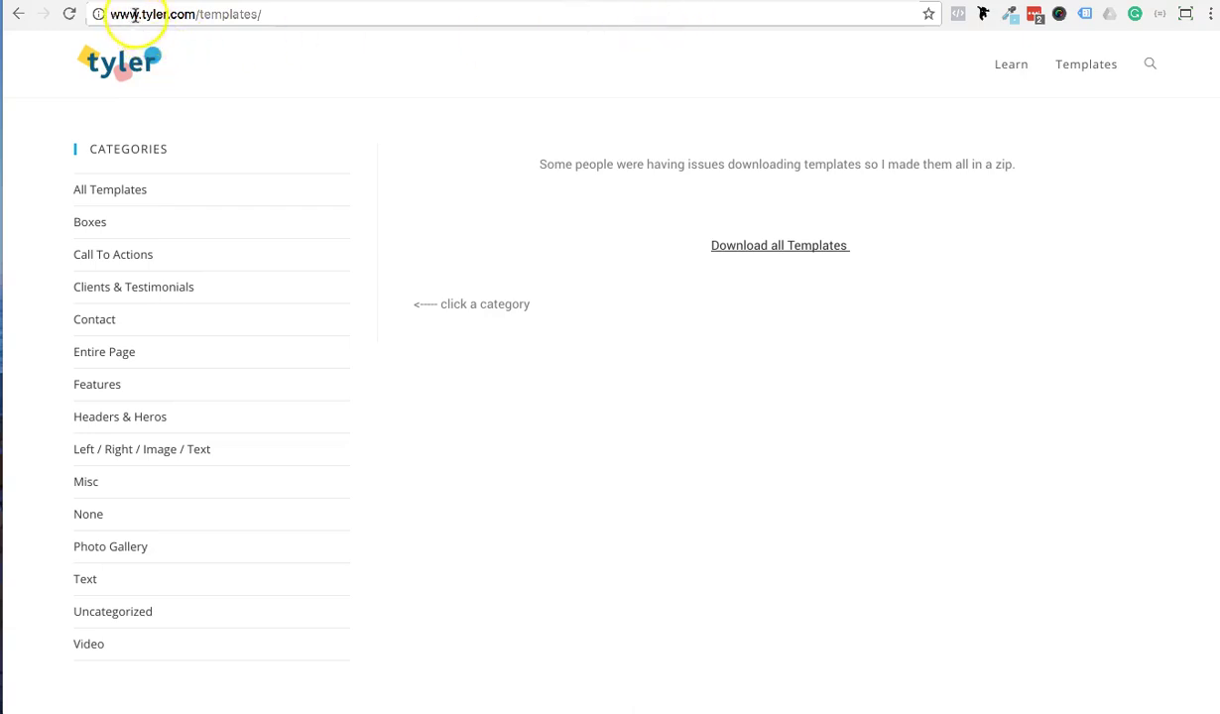
Step: Switch to the tyler.com templates page and view the Boxes category
{"action": "left_click", "coordinate": [141, 14]}
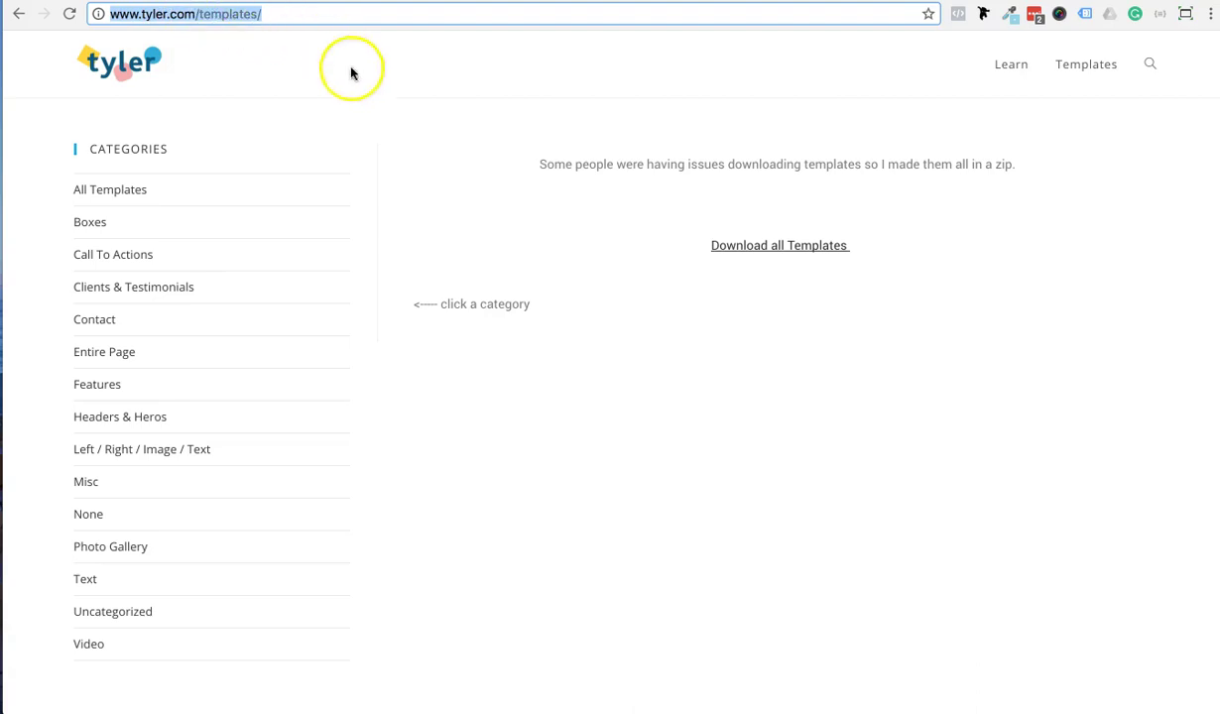
{"action": "left_click", "coordinate": [95, 228]}
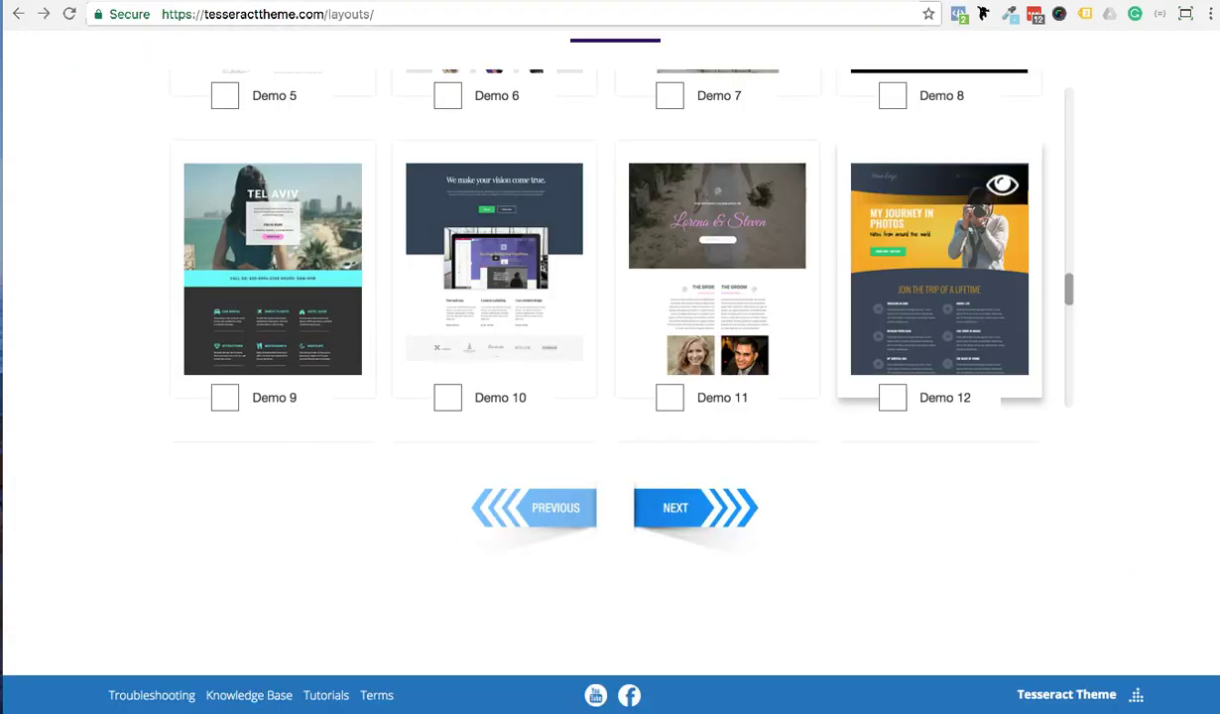
Step: Preview the Demo 10 layout from the Tesseract Theme gallery and examine its feature columns and client logos
{"action": "mouse_move", "coordinate": [504, 263]}
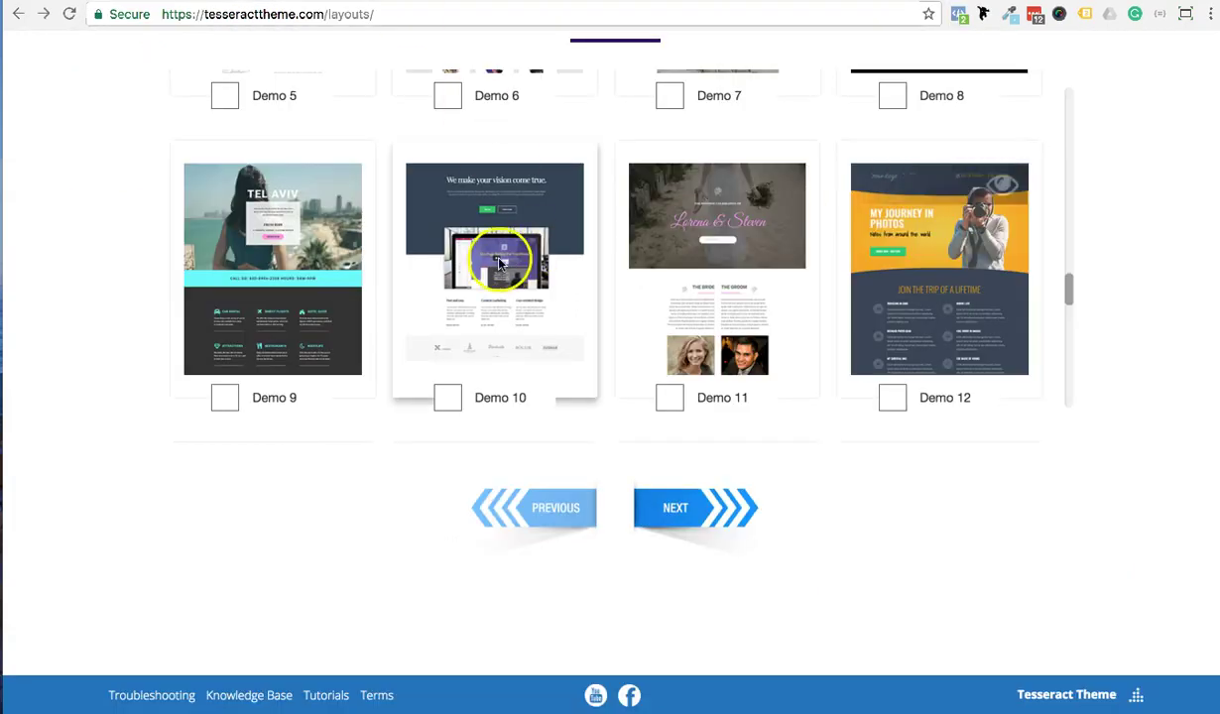
{"action": "left_click", "coordinate": [558, 195]}
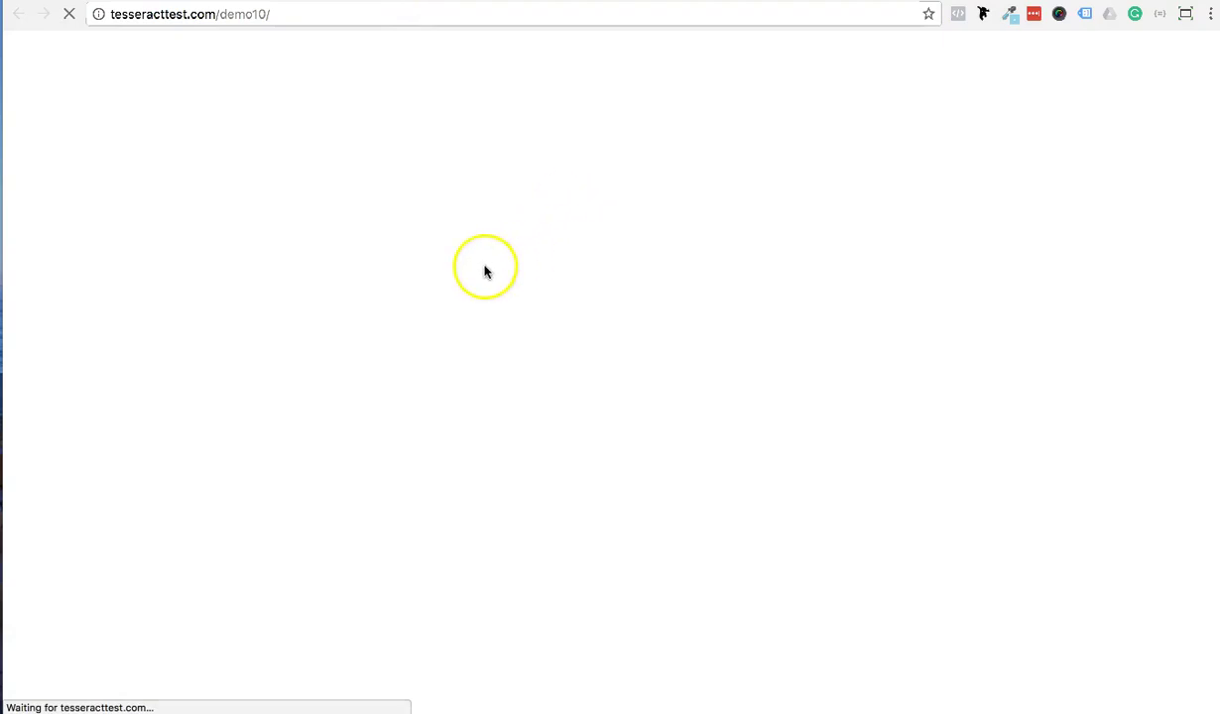
{"action": "scroll", "coordinate": [471, 422], "scroll_direction": "down", "scroll_amount": 15}
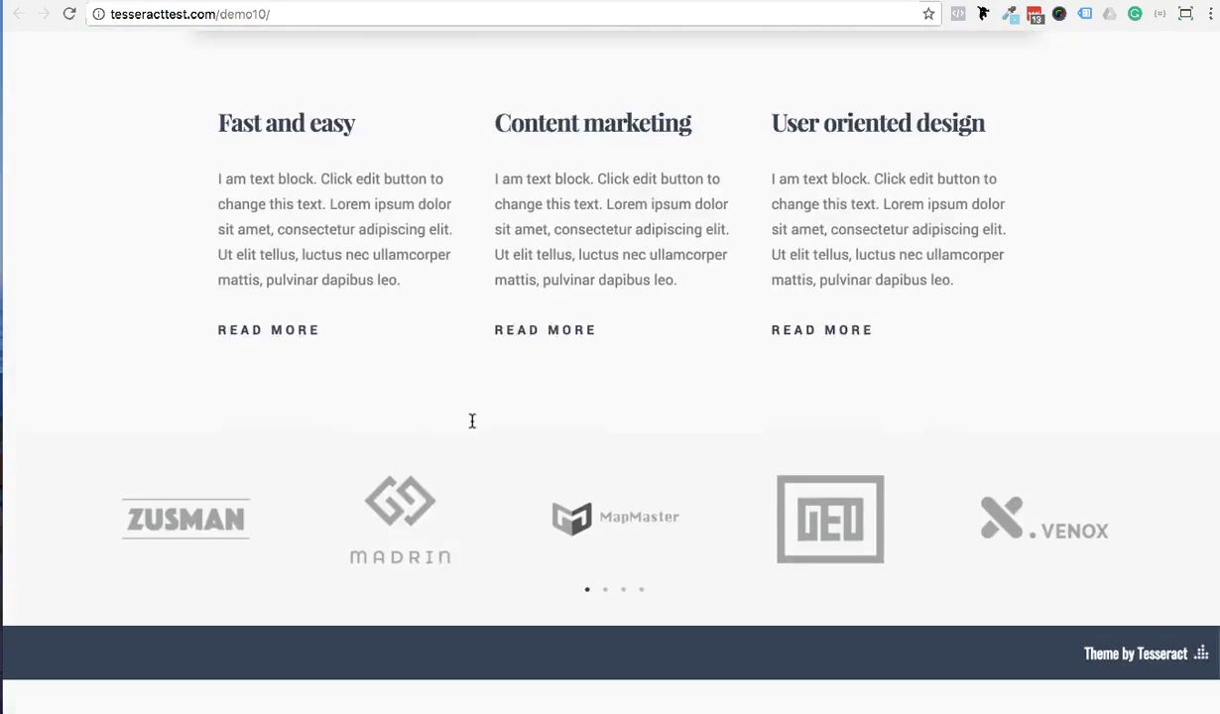
{"action": "scroll", "coordinate": [466, 416], "scroll_direction": "up", "scroll_amount": 3}
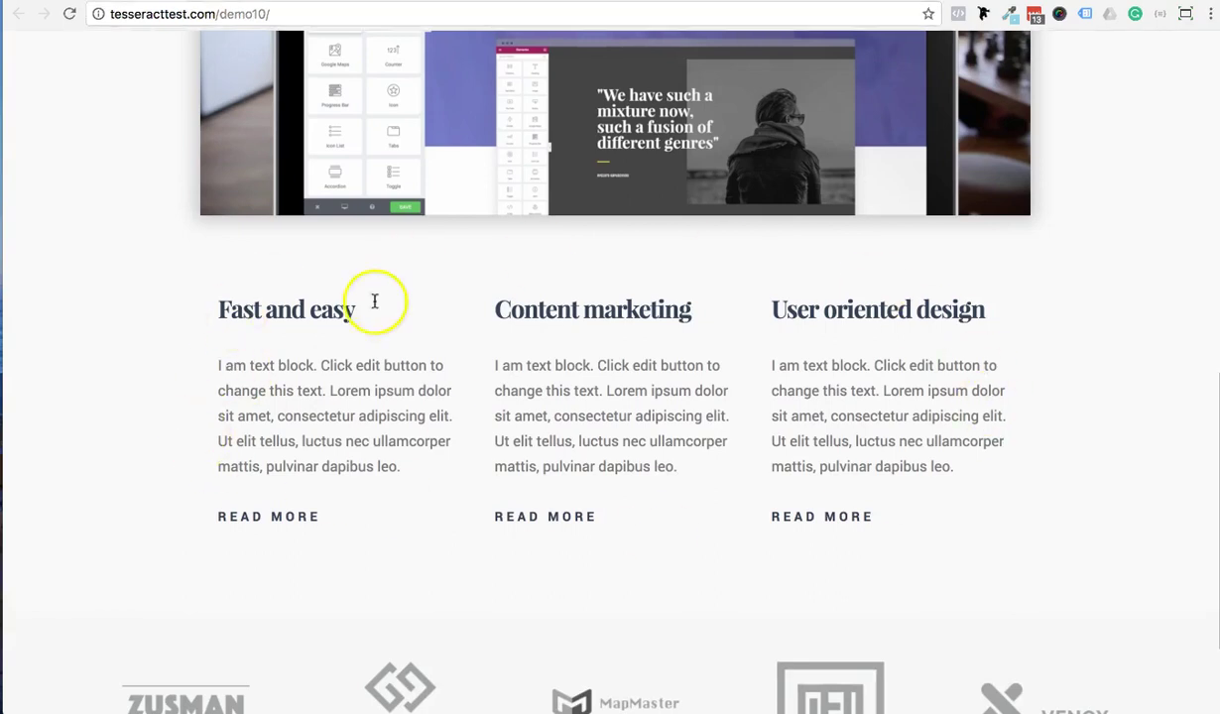
{"action": "scroll", "coordinate": [555, 327], "scroll_direction": "up", "scroll_amount": 4}
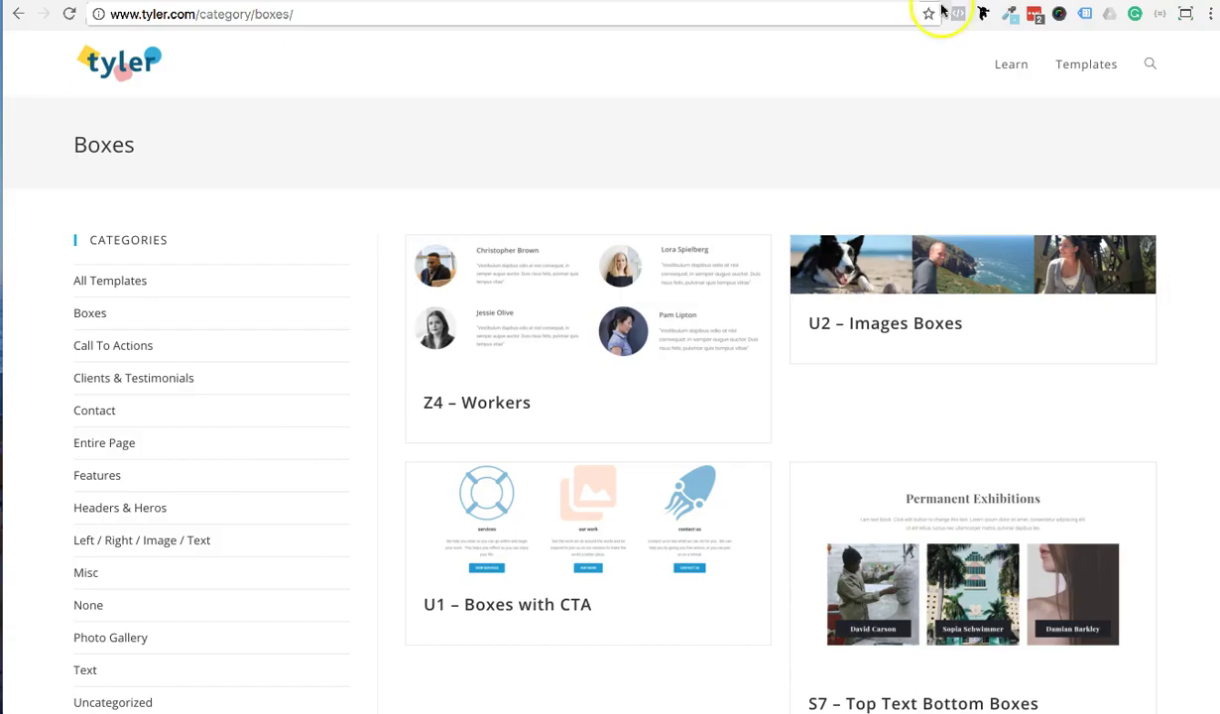
Step: Browse the Call To Actions and Contact template categories on tyler.com
{"action": "scroll", "coordinate": [594, 281], "scroll_direction": "down", "scroll_amount": 3}
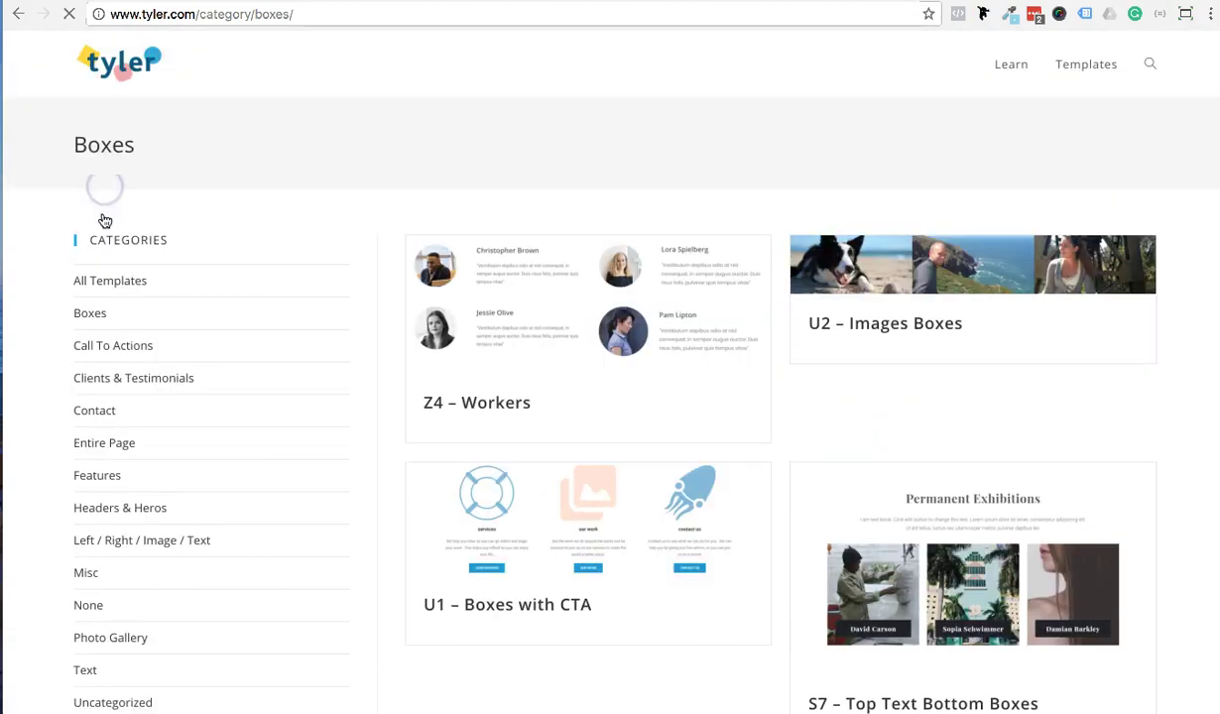
{"action": "left_click", "coordinate": [112, 347]}
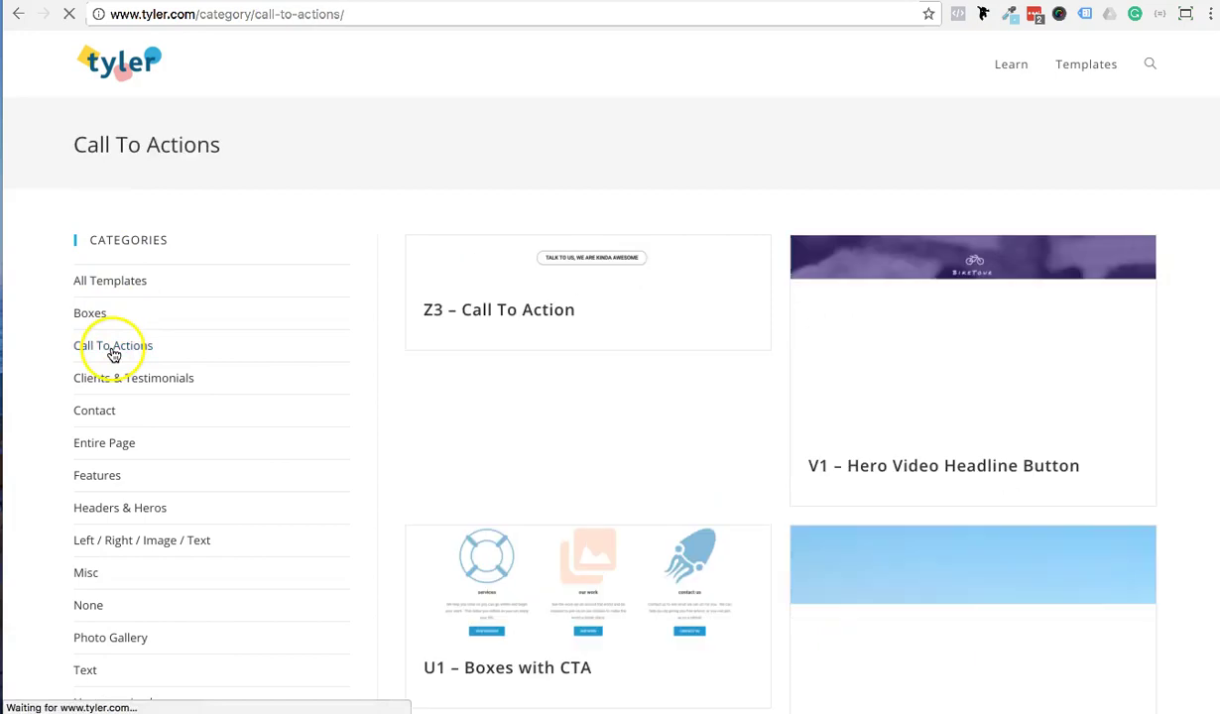
{"action": "left_click", "coordinate": [100, 414]}
{"action": "left_click", "coordinate": [558, 408]}
{"action": "scroll", "coordinate": [560, 411], "scroll_direction": "down", "scroll_amount": 5}
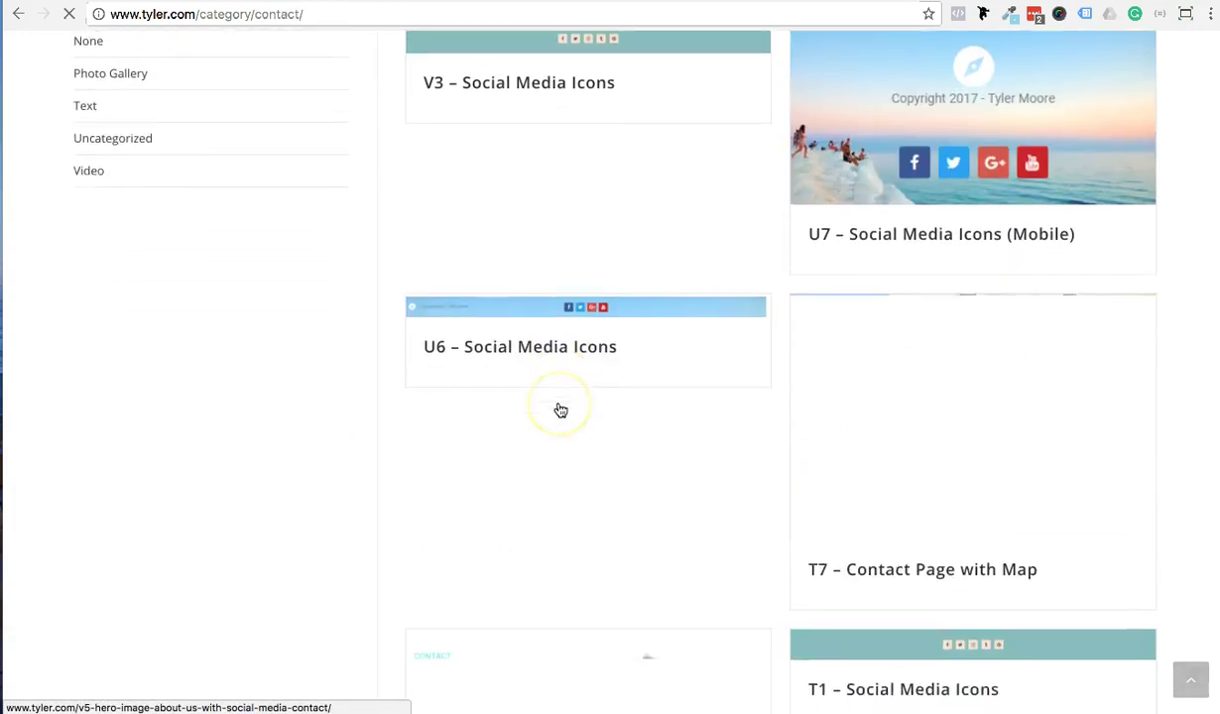
{"action": "scroll", "coordinate": [560, 410], "scroll_direction": "up", "scroll_amount": 6}
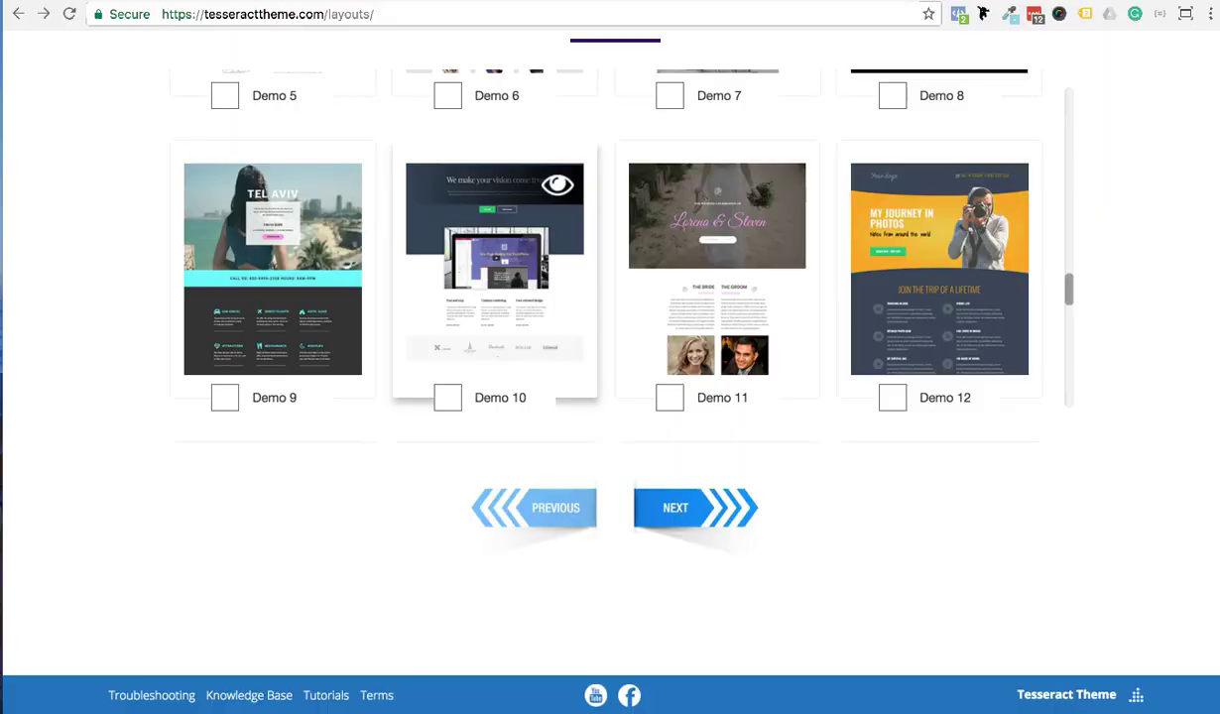
Step: Choose Demo 10 in the Tesseract Theme layout gallery and download its layout package
{"action": "scroll", "coordinate": [362, 158], "scroll_direction": "up", "scroll_amount": 10}
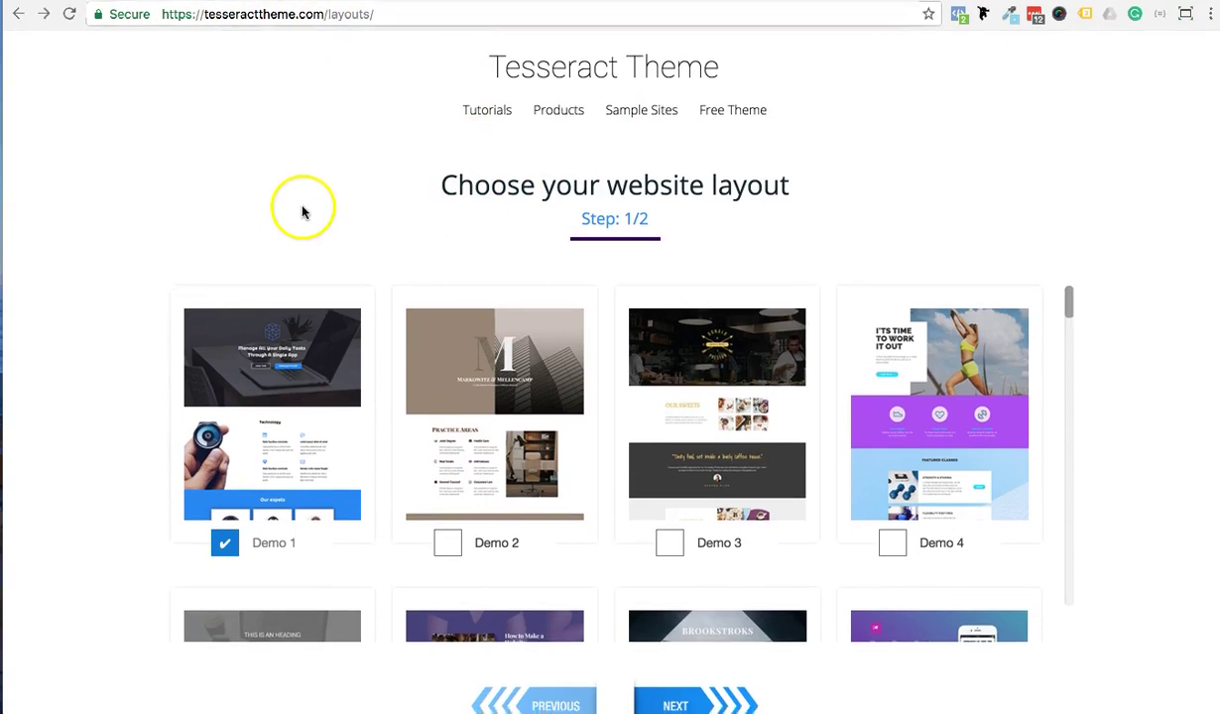
{"action": "scroll", "coordinate": [518, 340], "scroll_direction": "down", "scroll_amount": 3}
{"action": "scroll", "coordinate": [667, 376], "scroll_direction": "down", "scroll_amount": 2}
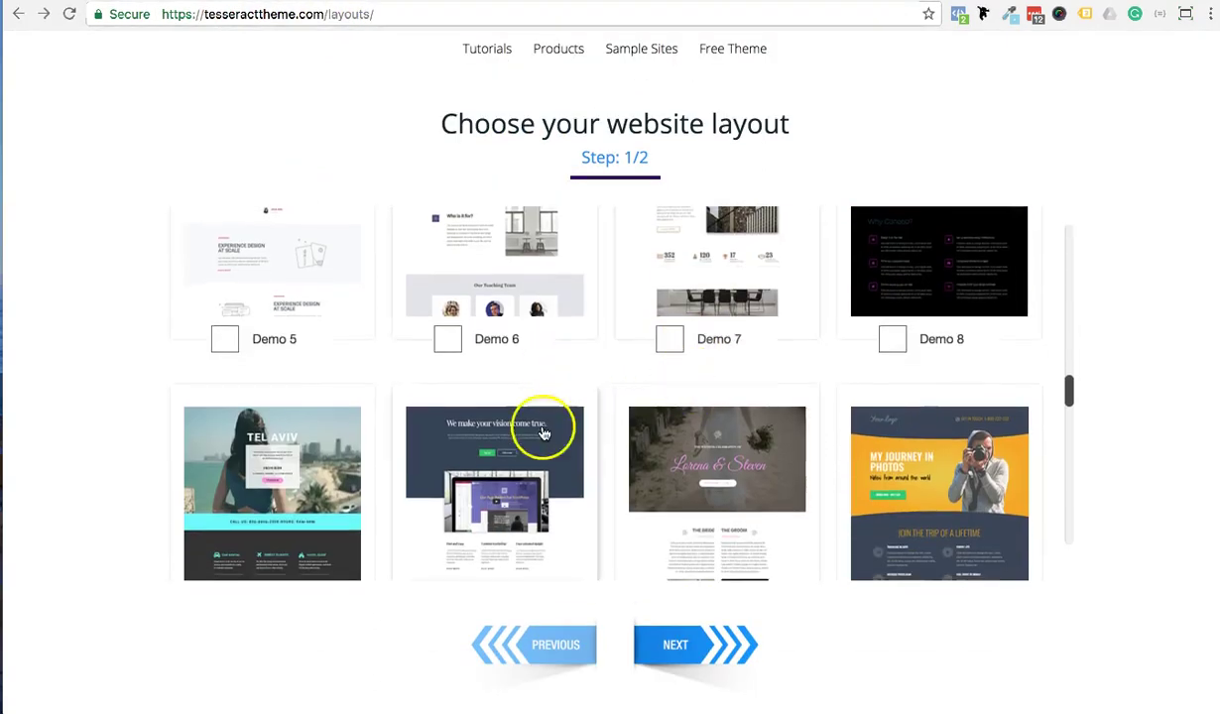
{"action": "scroll", "coordinate": [545, 430], "scroll_direction": "down", "scroll_amount": 1}
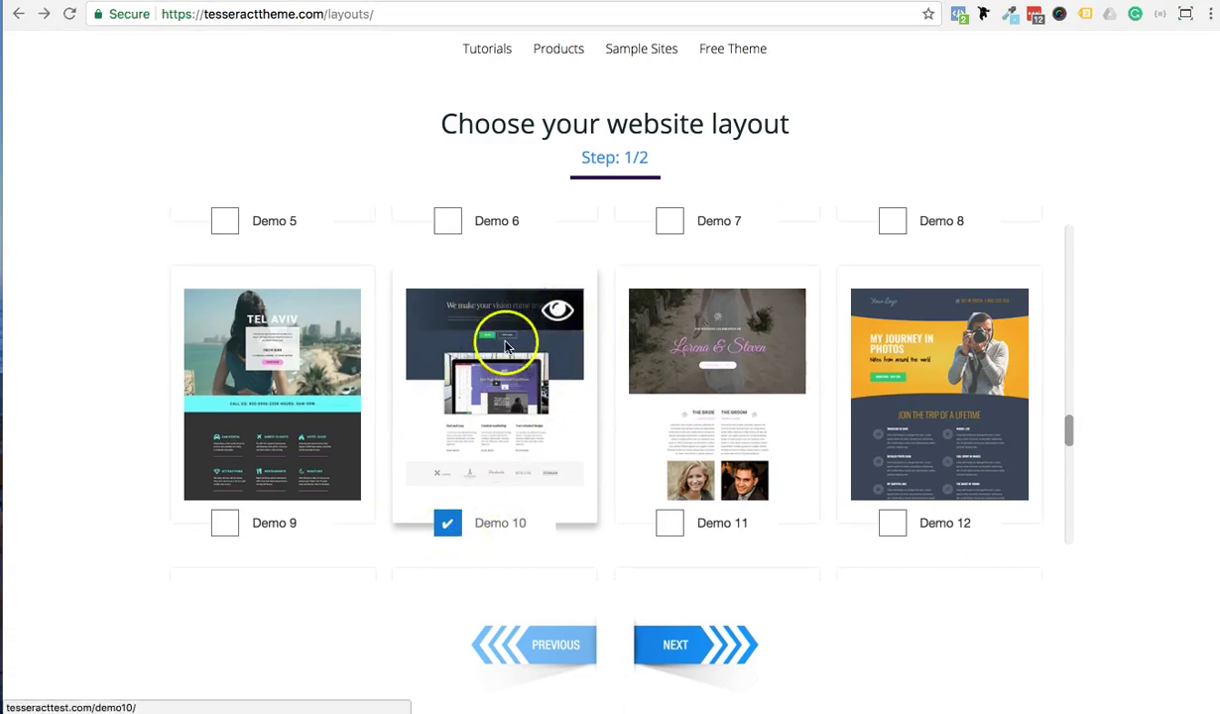
{"action": "left_click", "coordinate": [674, 647]}
{"action": "left_click", "coordinate": [615, 300]}
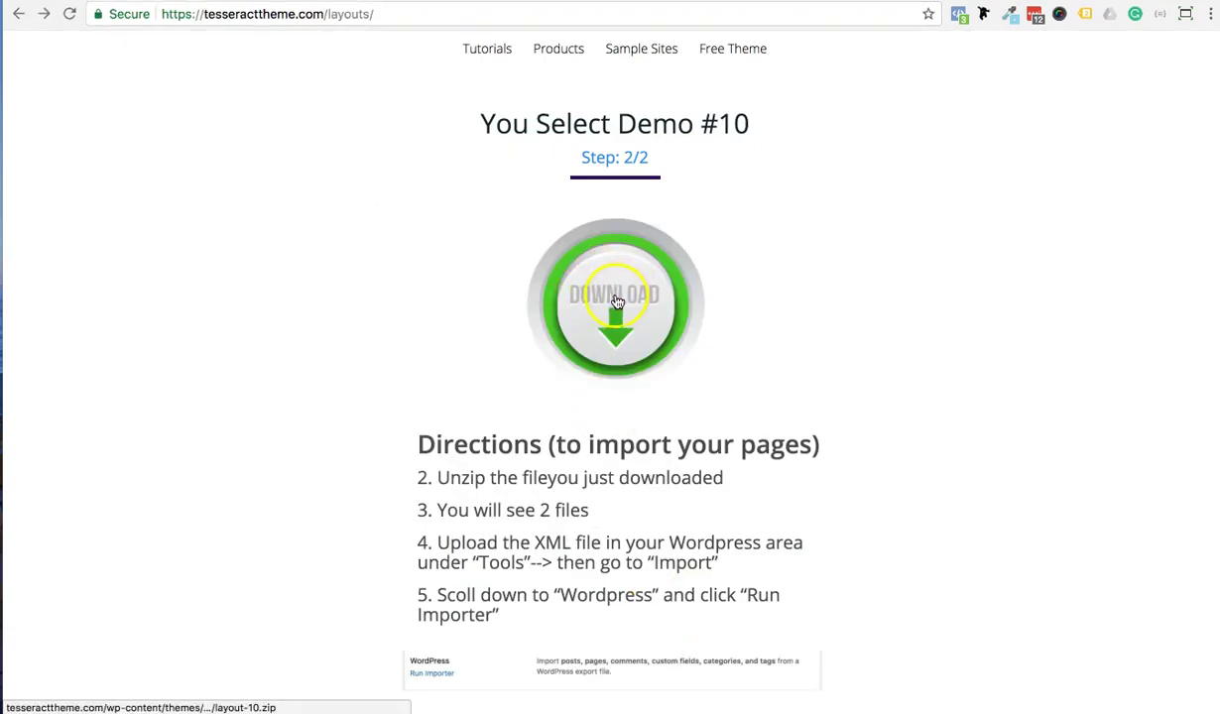
Step: Read through the directions for importing the Demo 10 pages into WordPress
{"action": "scroll", "coordinate": [746, 565], "scroll_direction": "down", "scroll_amount": 4}
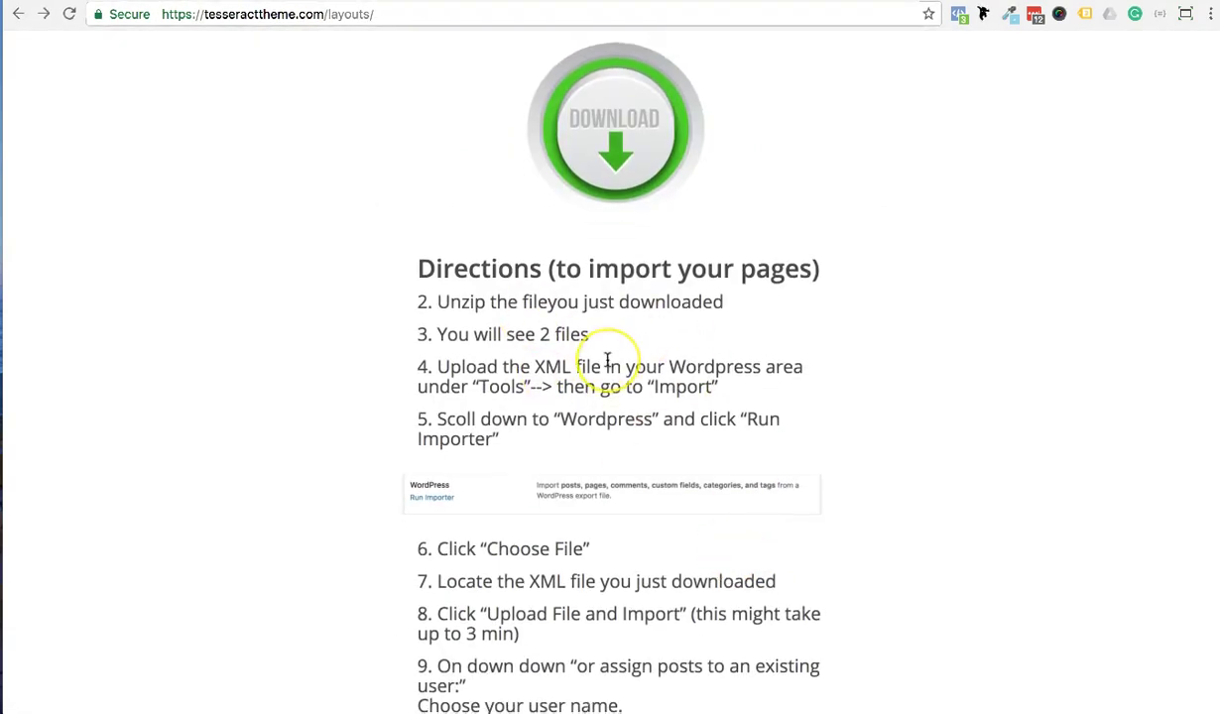
{"action": "scroll", "coordinate": [608, 360], "scroll_direction": "down", "scroll_amount": 10}
{"action": "scroll", "coordinate": [608, 360], "scroll_direction": "up", "scroll_amount": 10}
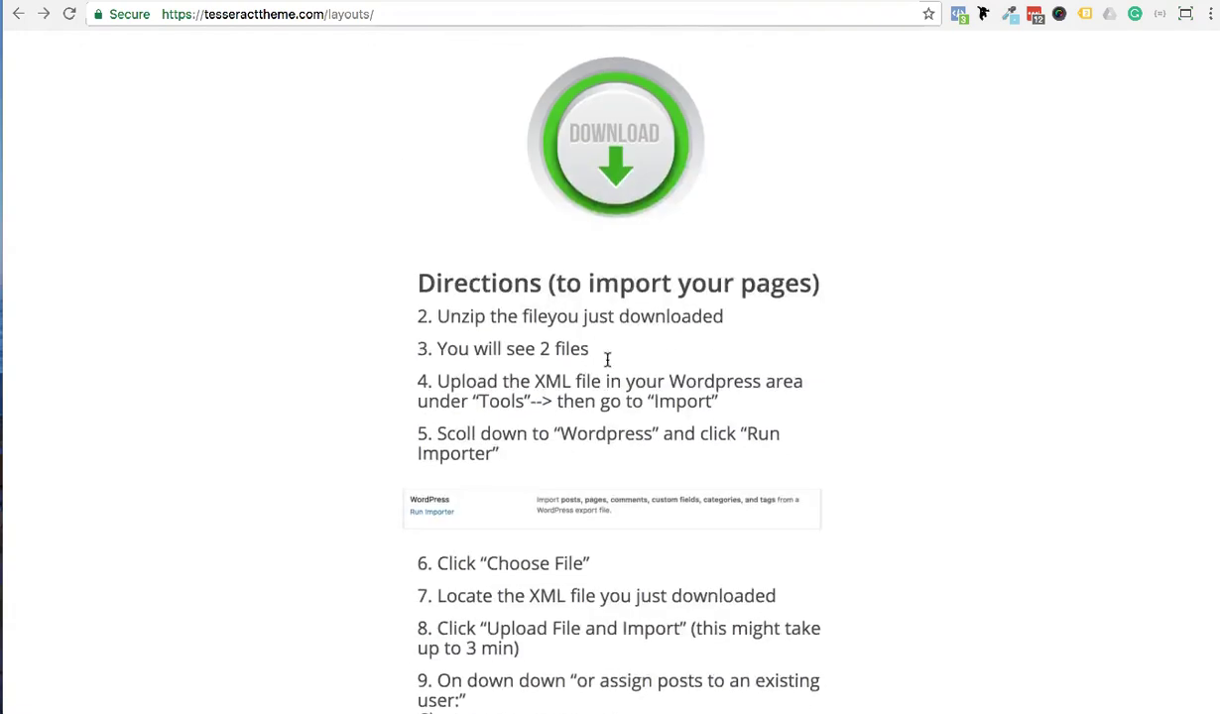
{"action": "scroll", "coordinate": [608, 360], "scroll_direction": "up", "scroll_amount": 3}
{"action": "scroll", "coordinate": [552, 457], "scroll_direction": "up", "scroll_amount": 2}
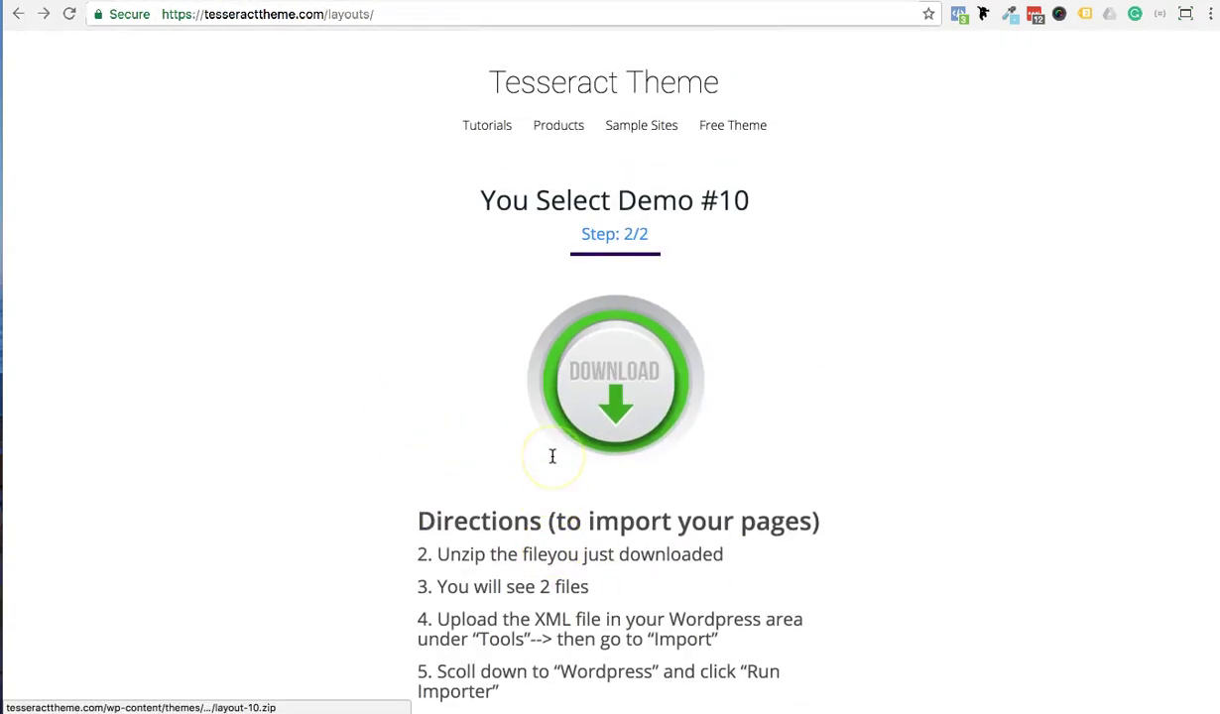
{"action": "scroll", "coordinate": [553, 456], "scroll_direction": "down", "scroll_amount": 1}
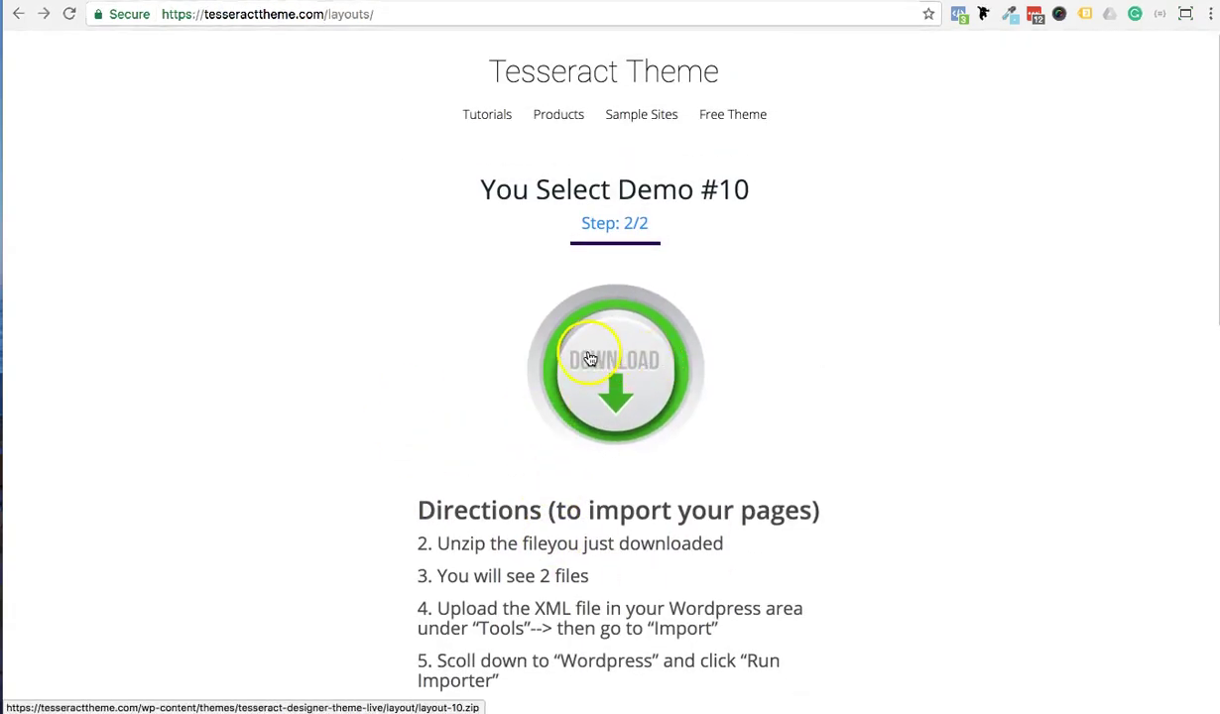
Step: Check the templates section for the BB Test page in Beaver Builder and review the linked pricing plans, closing the pricing page
{"action": "left_click", "coordinate": [20, 16]}
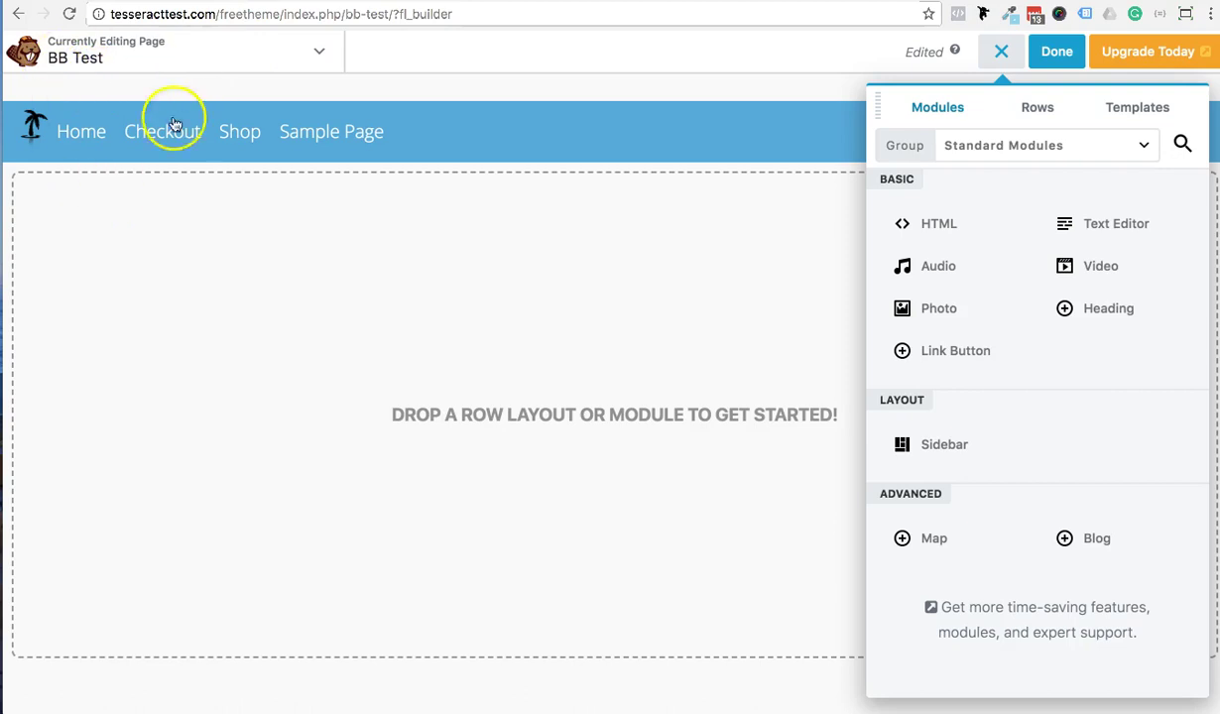
{"action": "left_click", "coordinate": [1117, 119]}
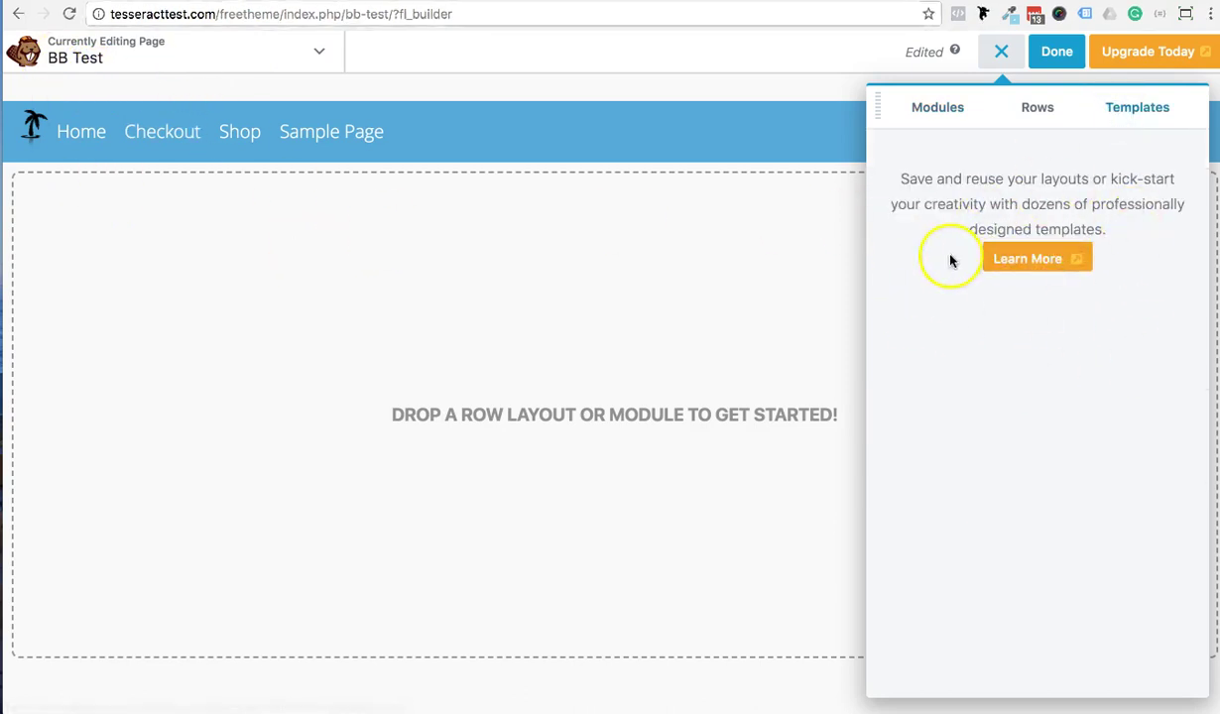
{"action": "left_click", "coordinate": [1003, 266]}
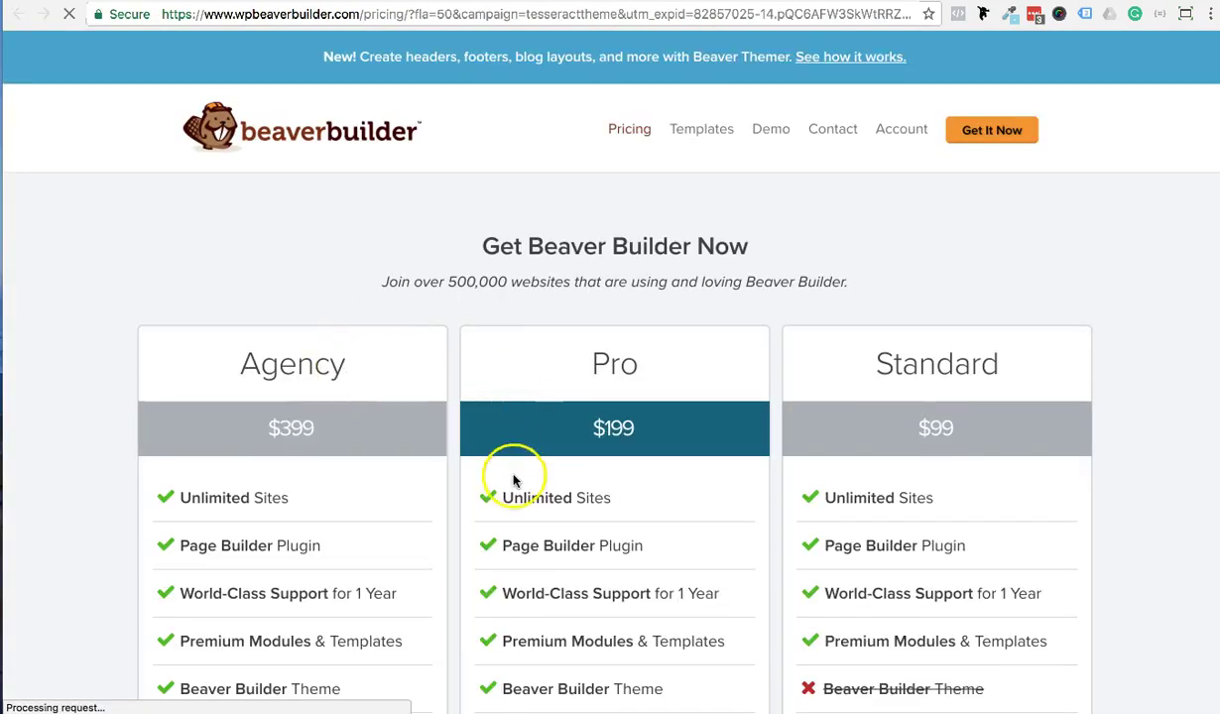
{"action": "scroll", "coordinate": [506, 471], "scroll_direction": "down", "scroll_amount": 5}
{"action": "scroll", "coordinate": [517, 485], "scroll_direction": "up", "scroll_amount": 5}
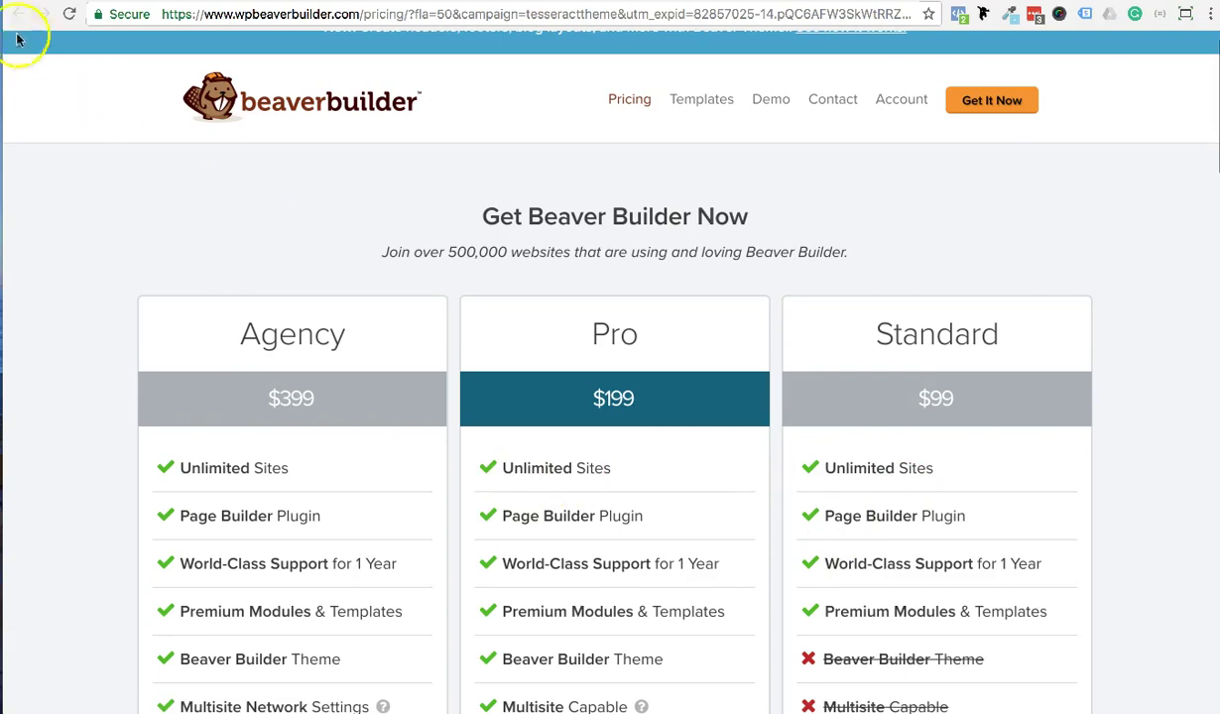
{"action": "key", "text": "super+w"}
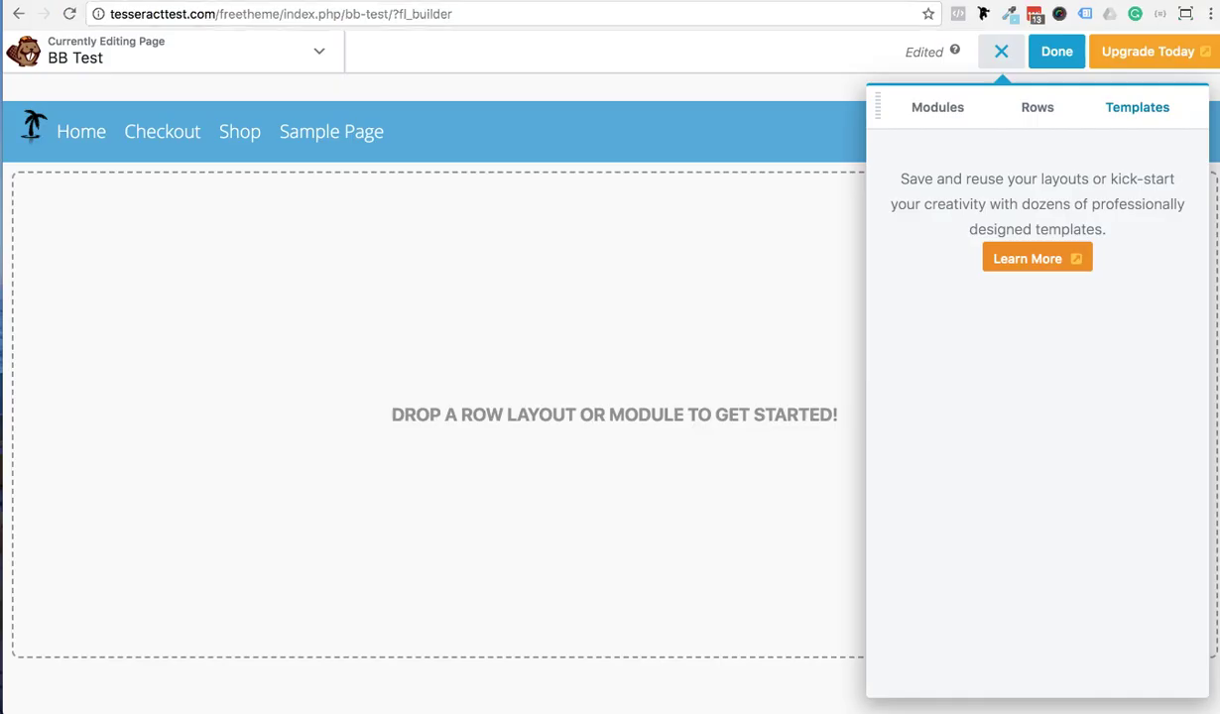
Step: Look over the Entire Page template category on tyler.com and the home page of the Demo 10 sample site
{"action": "key", "text": "ctrl+Tab"}
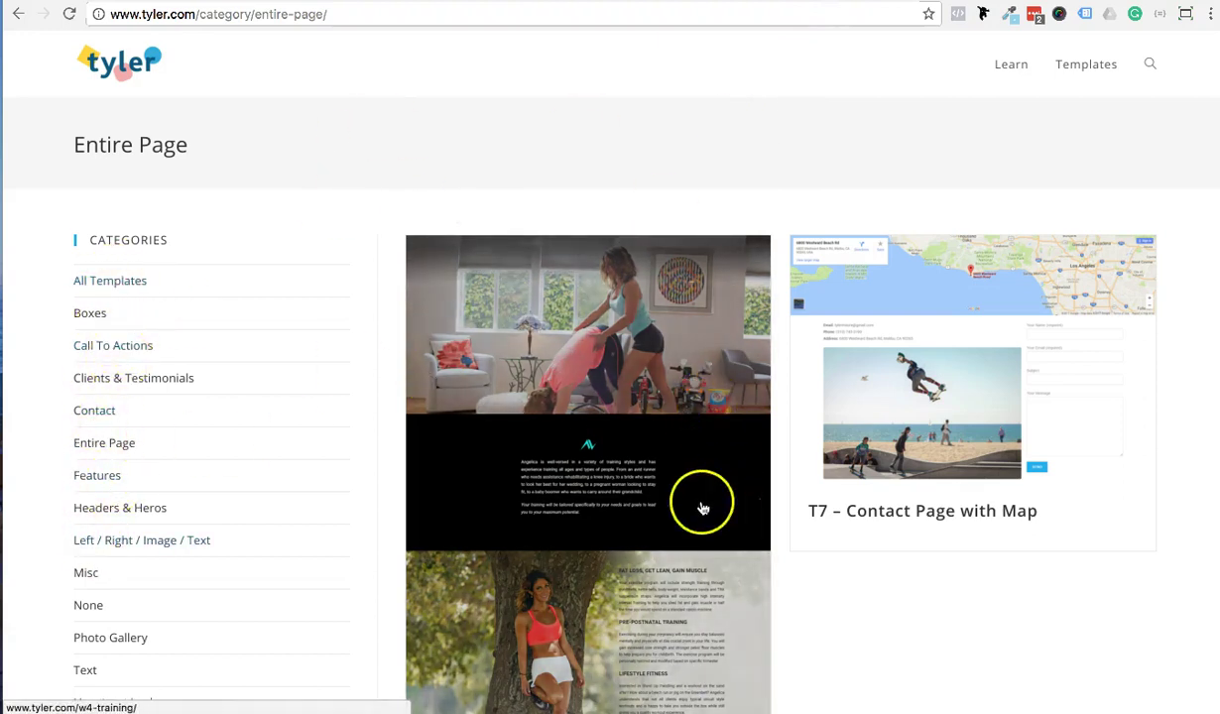
{"action": "scroll", "coordinate": [632, 455], "scroll_direction": "down", "scroll_amount": 2}
{"action": "scroll", "coordinate": [632, 455], "scroll_direction": "down", "scroll_amount": 3}
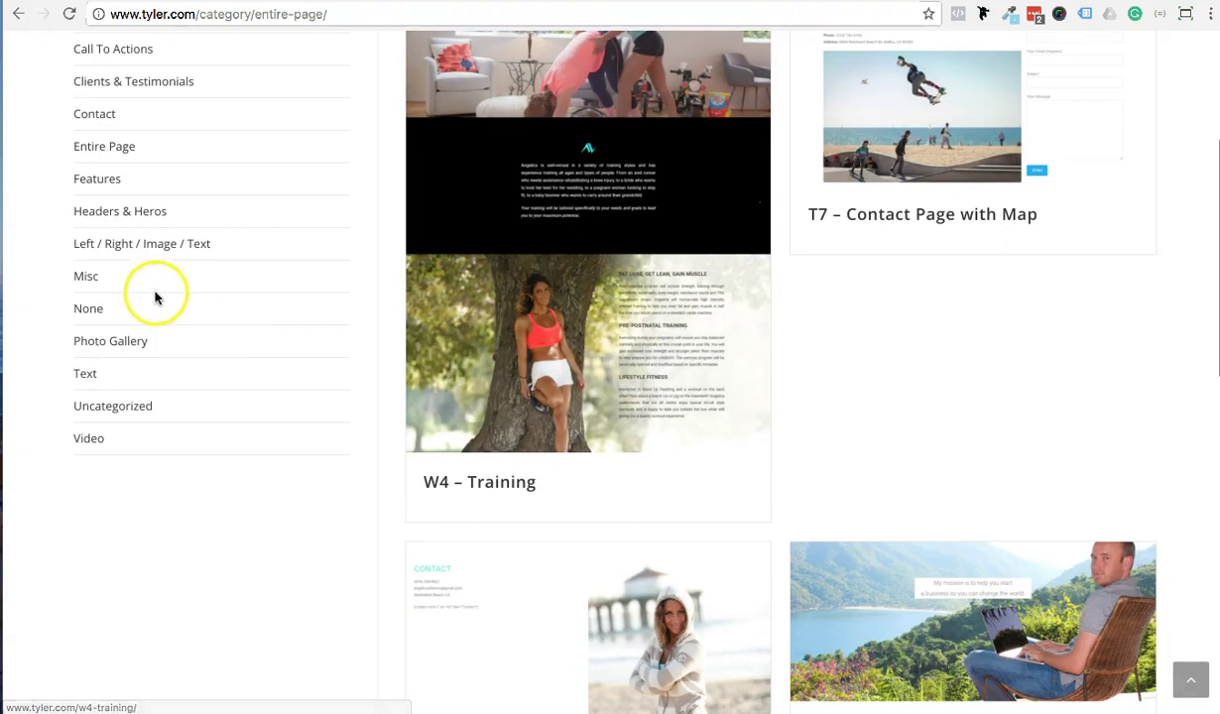
{"action": "scroll", "coordinate": [139, 285], "scroll_direction": "up", "scroll_amount": 4}
{"action": "scroll", "coordinate": [139, 286], "scroll_direction": "up", "scroll_amount": 1}
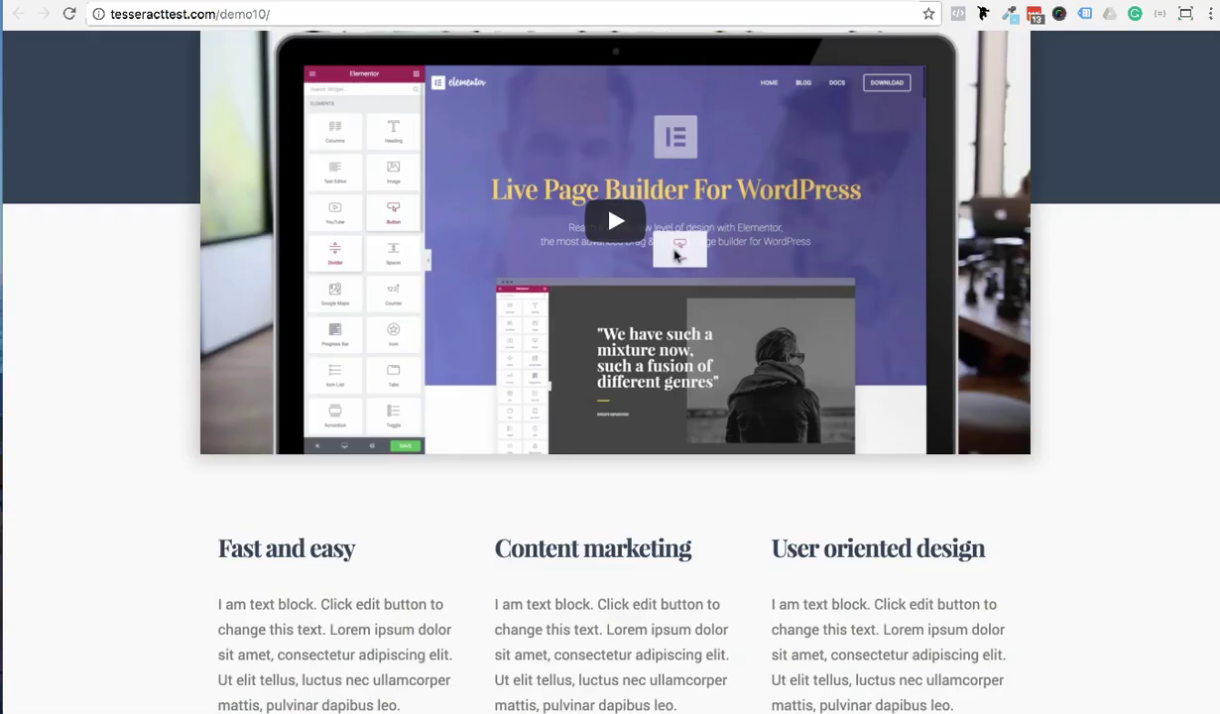
{"action": "scroll", "coordinate": [635, 248], "scroll_direction": "up", "scroll_amount": 6}
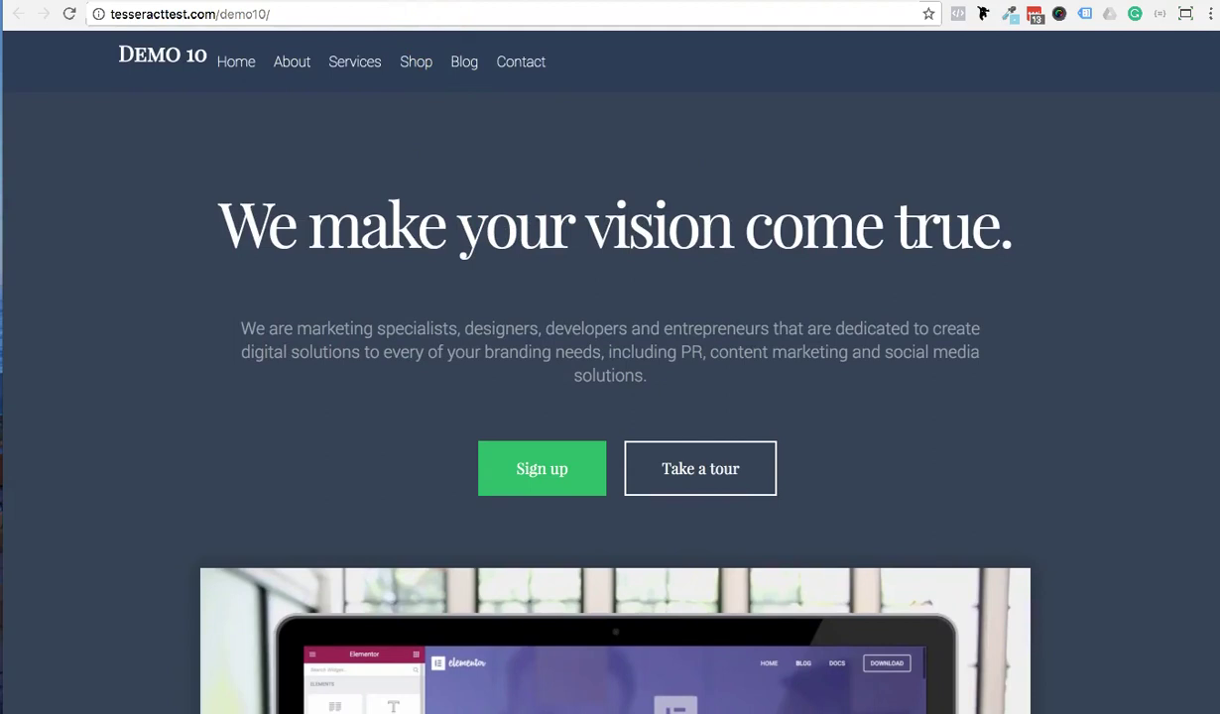
Step: Open elementor.com in a new browser tab and look through the Elementor page builder's home page
{"action": "left_click", "coordinate": [503, 2]}
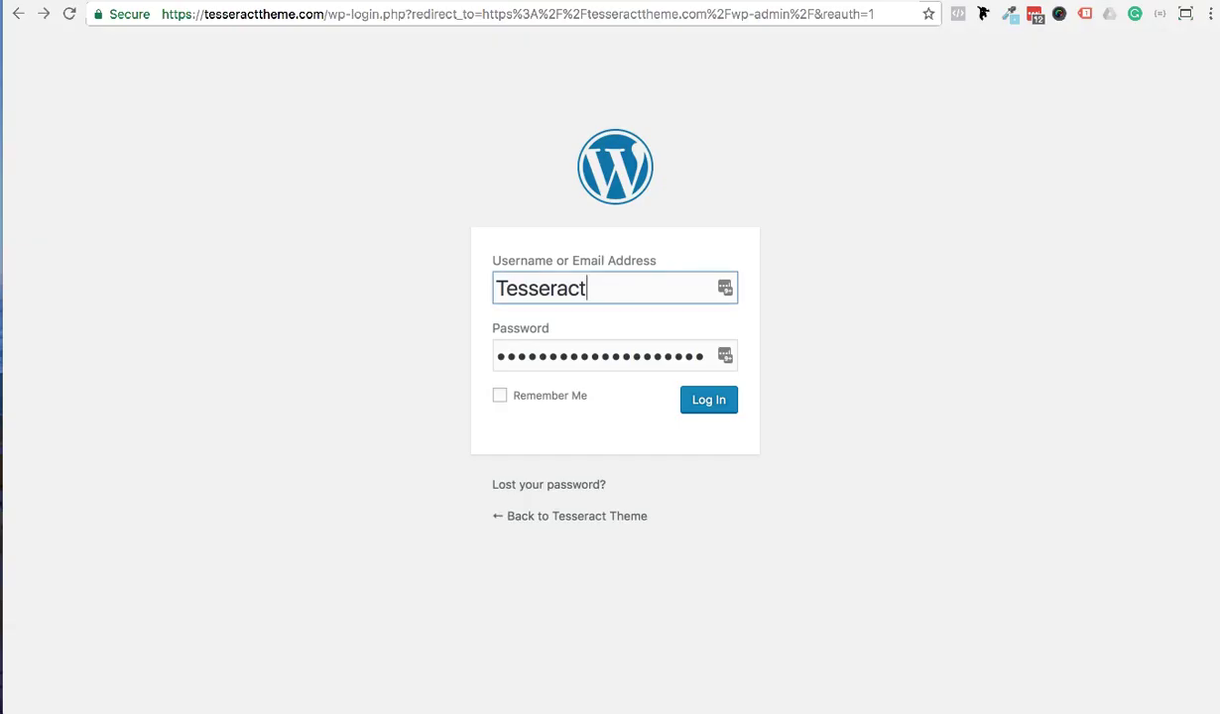
{"action": "key", "text": "super+t"}
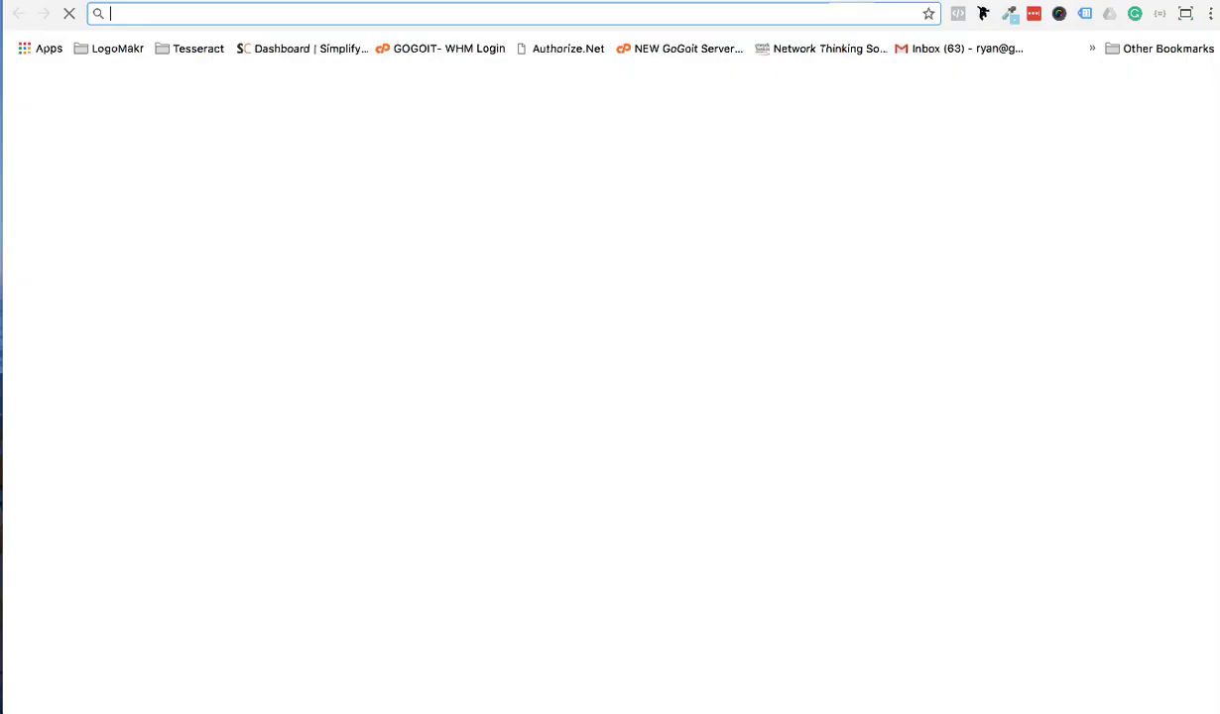
{"action": "type", "text": "ele"}
{"action": "key", "text": "Return"}
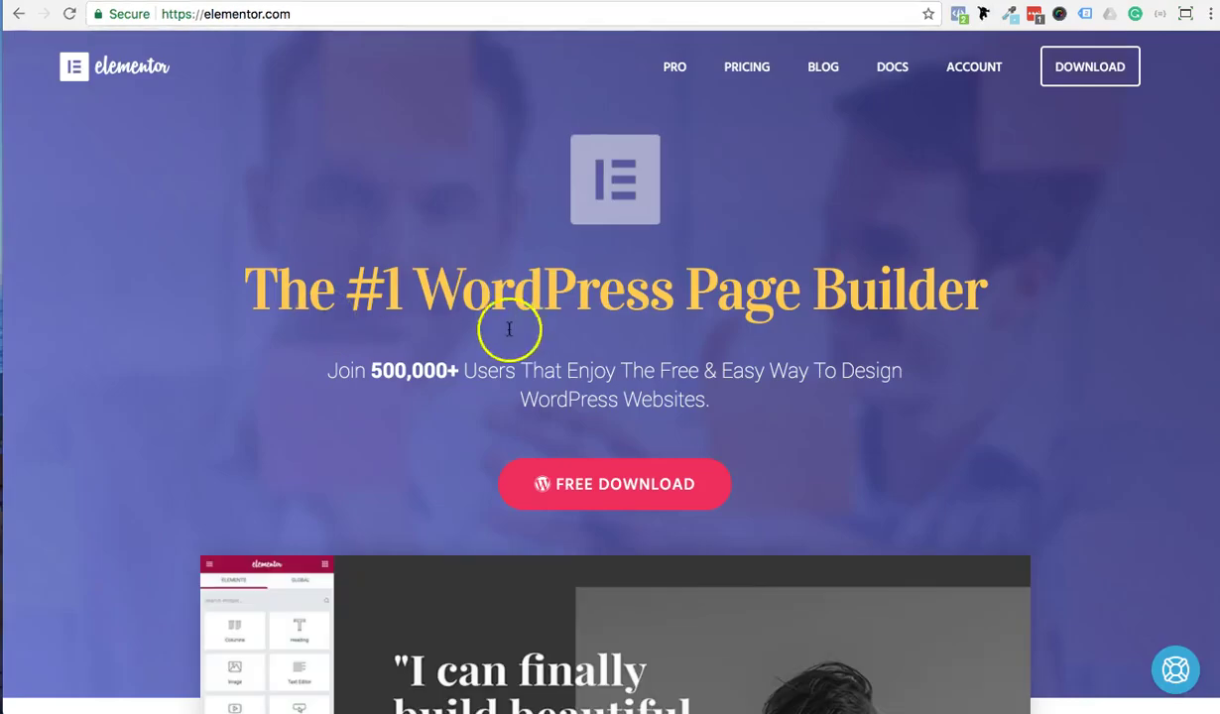
{"action": "scroll", "coordinate": [463, 332], "scroll_direction": "down", "scroll_amount": 10}
{"action": "scroll", "coordinate": [468, 338], "scroll_direction": "up", "scroll_amount": 9}
{"action": "scroll", "coordinate": [468, 337], "scroll_direction": "up", "scroll_amount": 2}
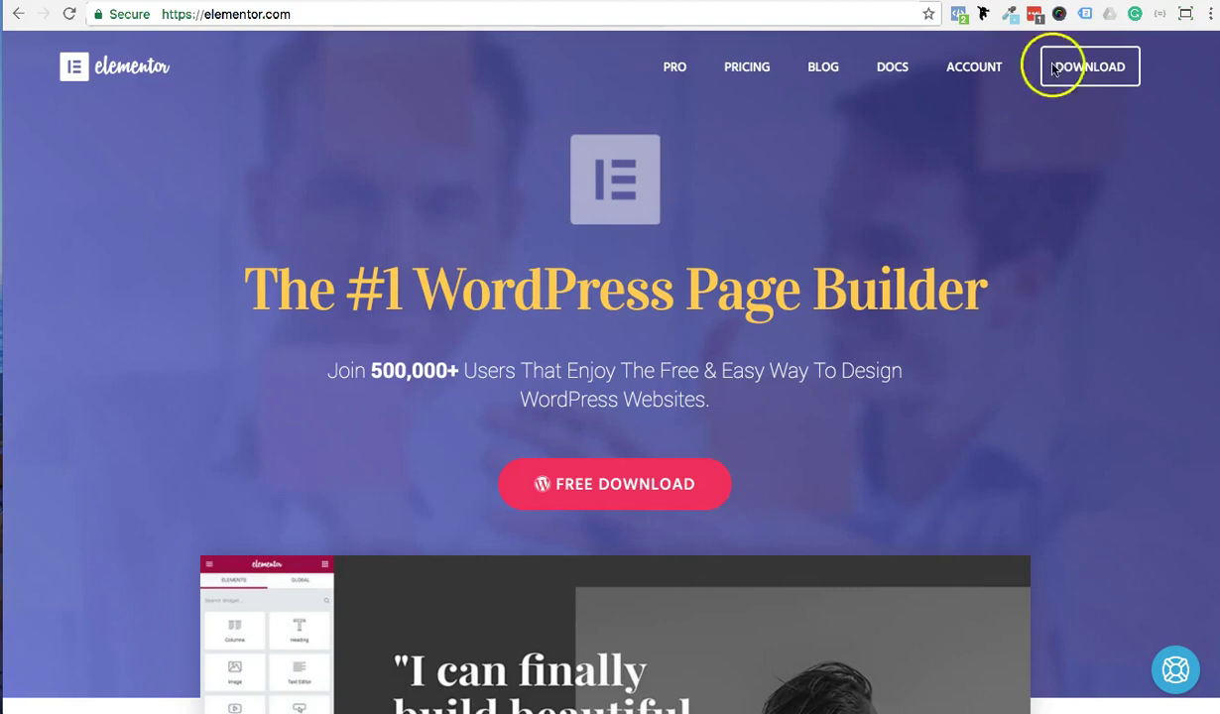
{"action": "scroll", "coordinate": [939, 490], "scroll_direction": "down", "scroll_amount": 20}
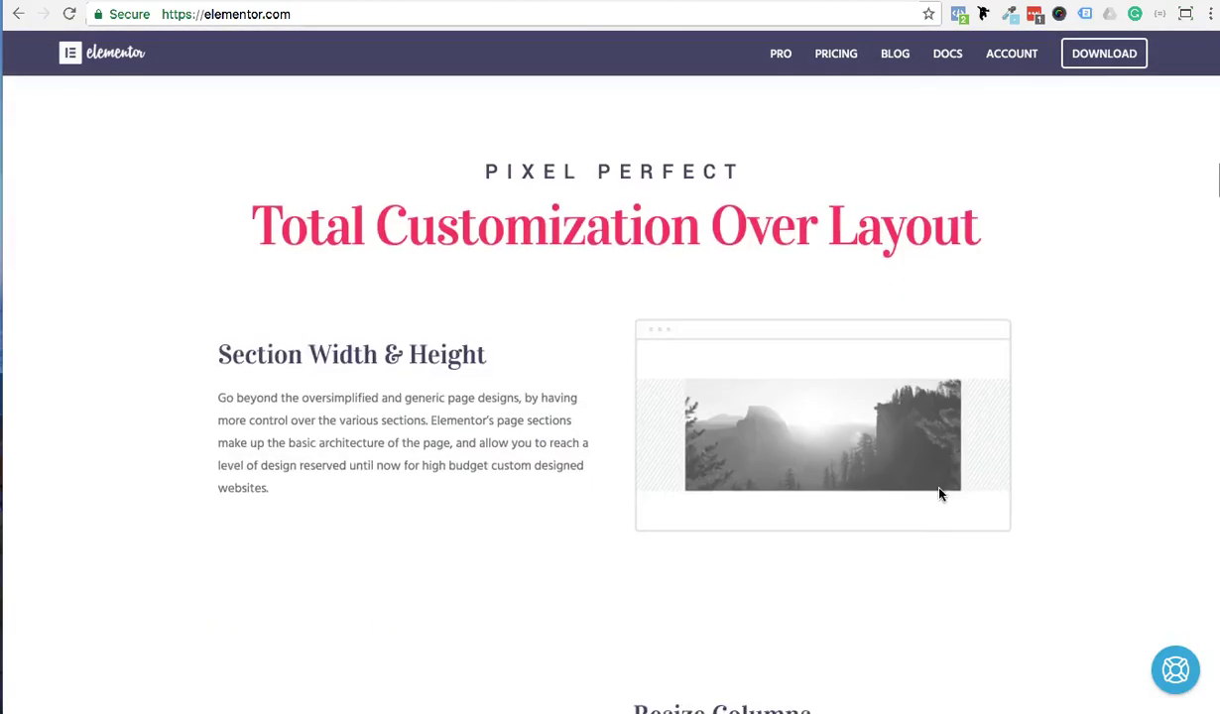
{"action": "scroll", "coordinate": [939, 493], "scroll_direction": "up", "scroll_amount": 20}
Step: Return to the tyler.com Entire Page category and glance over its page templates again
{"action": "left_click", "coordinate": [716, 50]}
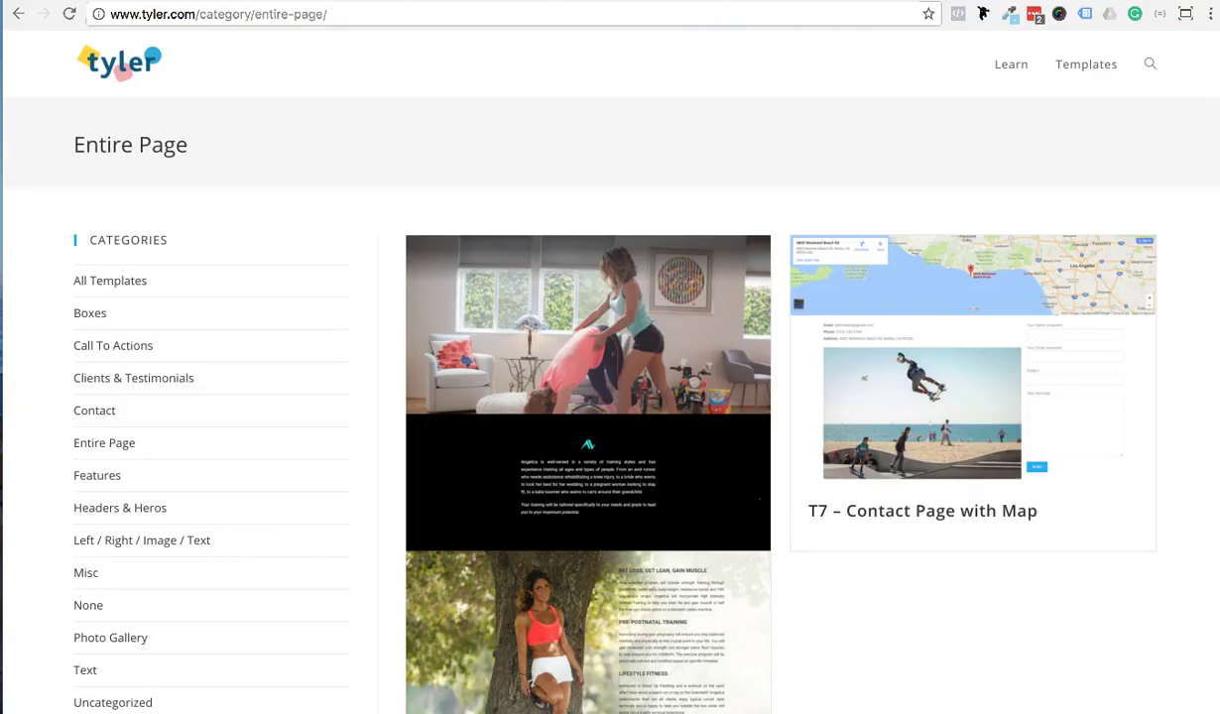
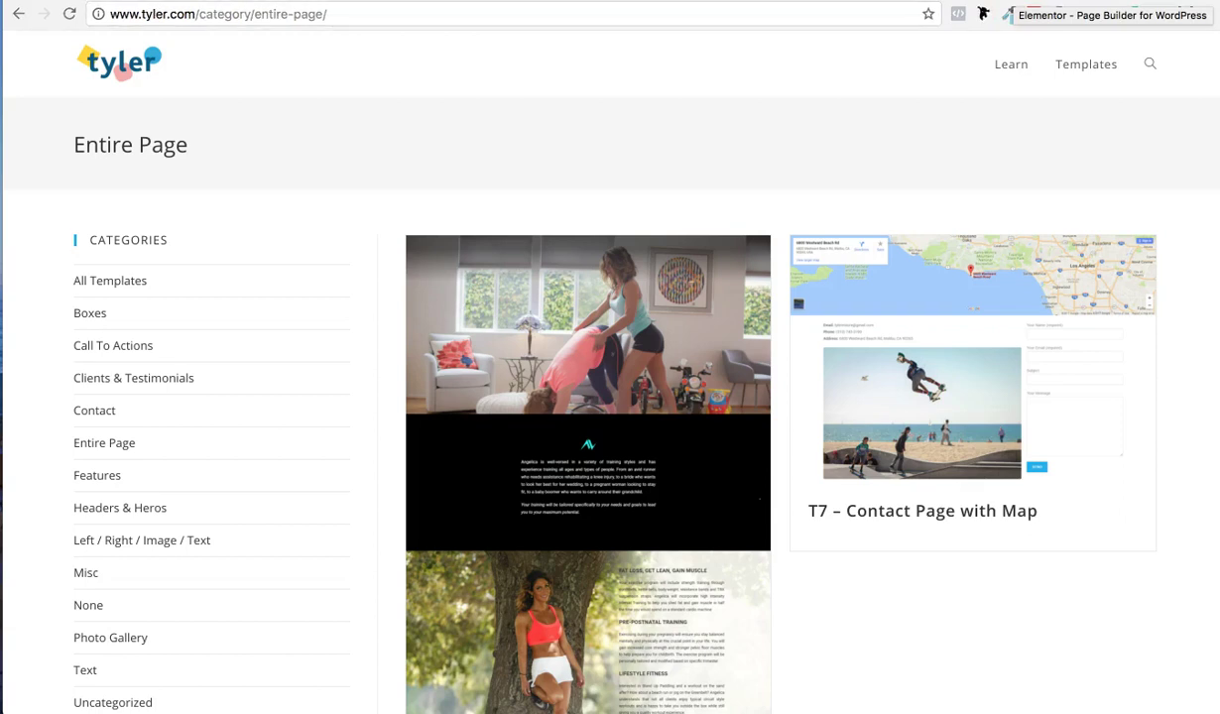
{"action": "scroll", "coordinate": [436, 426], "scroll_direction": "down", "scroll_amount": 3}
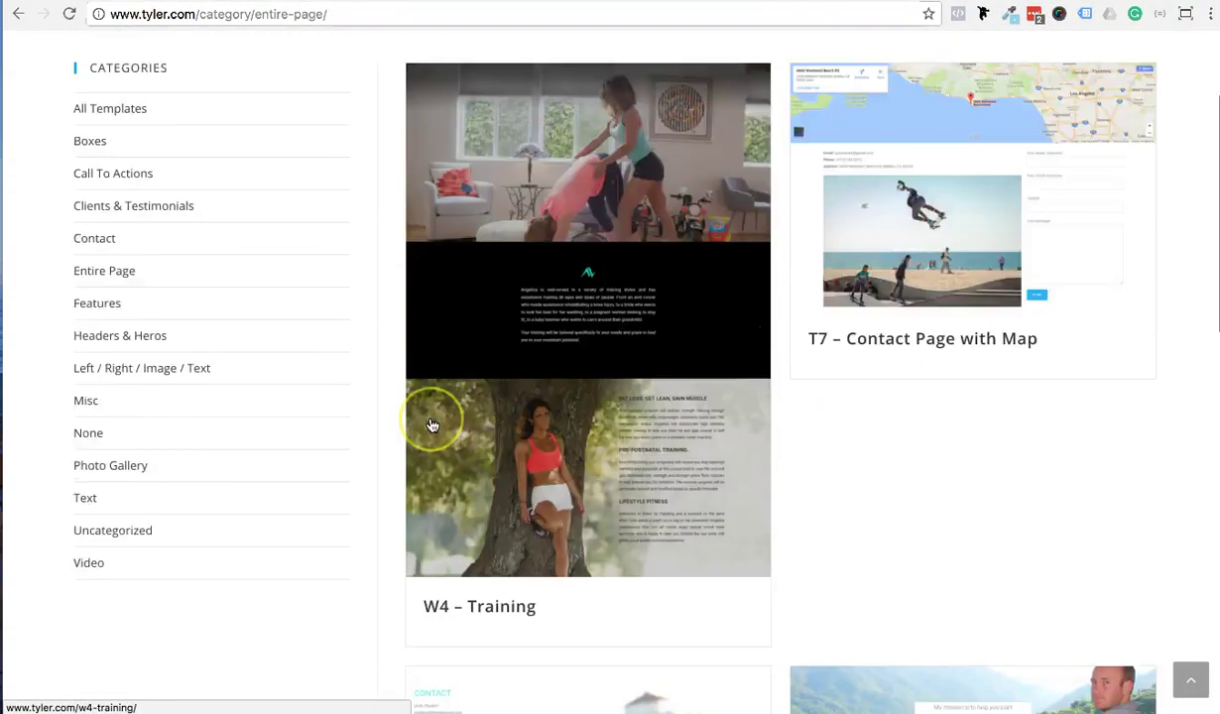
{"action": "scroll", "coordinate": [432, 424], "scroll_direction": "up", "scroll_amount": 3}
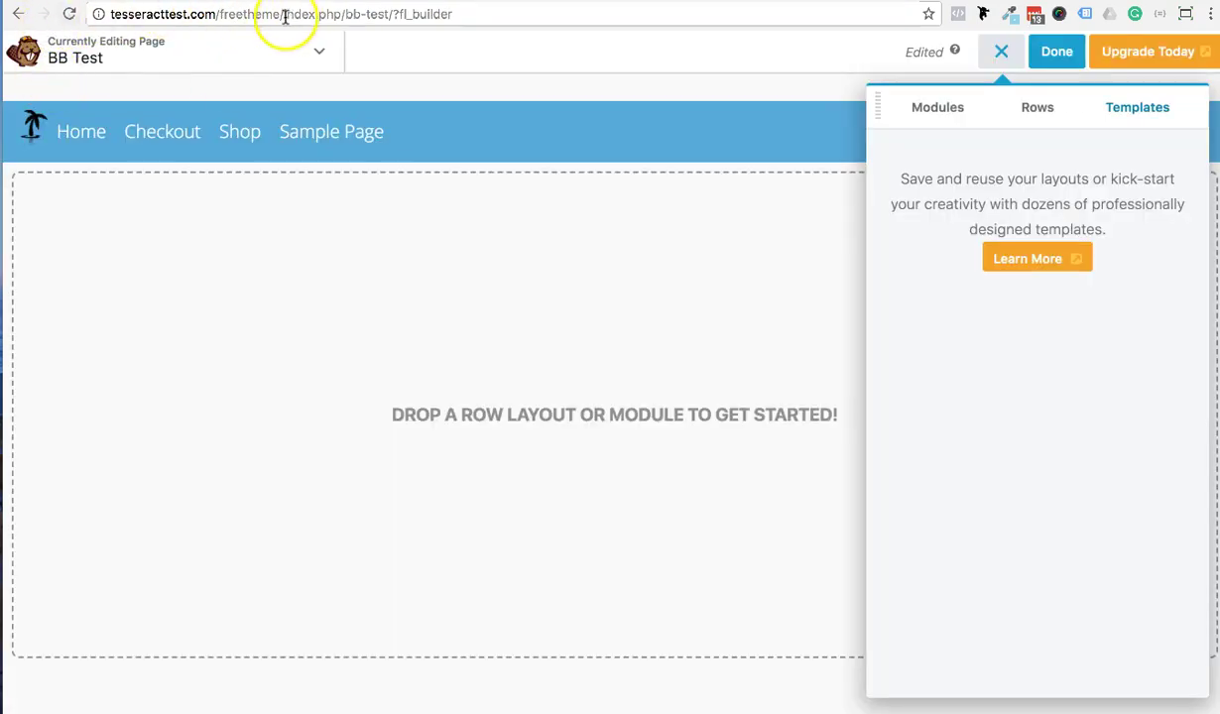
Step: Open the tesseracttest.com/freetheme/ home page, look through its layout, and check how it appears in Beaver Builder before returning to it
{"action": "left_click_drag", "start_coordinate": [285, 14], "coordinate": [552, 91]}
{"action": "key", "text": "BackSpace"}
{"action": "key", "text": "Return"}
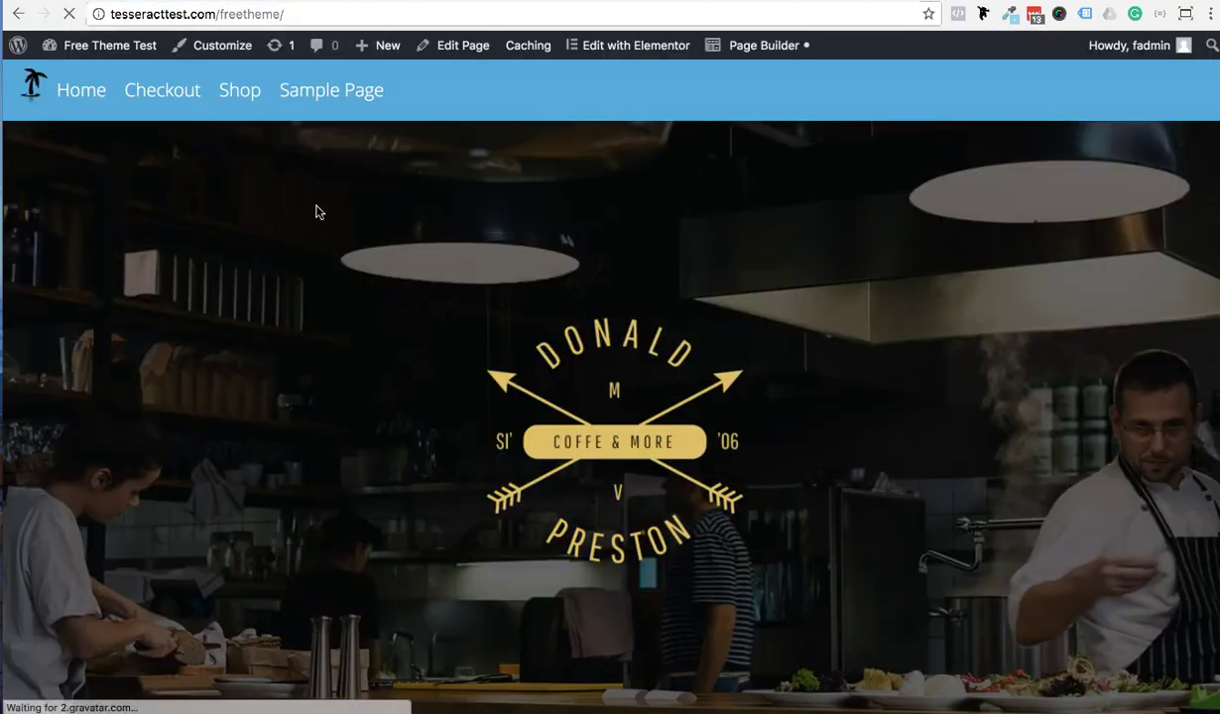
{"action": "scroll", "coordinate": [332, 349], "scroll_direction": "down", "scroll_amount": 5}
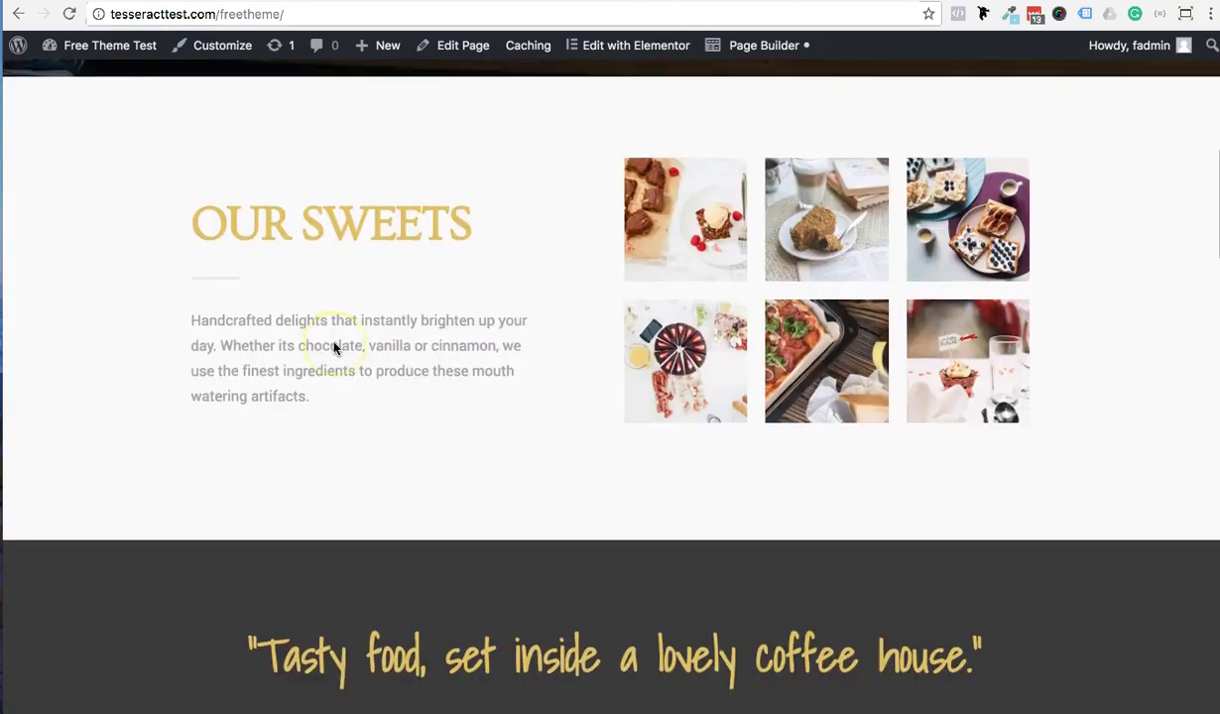
{"action": "scroll", "coordinate": [335, 346], "scroll_direction": "up", "scroll_amount": 4}
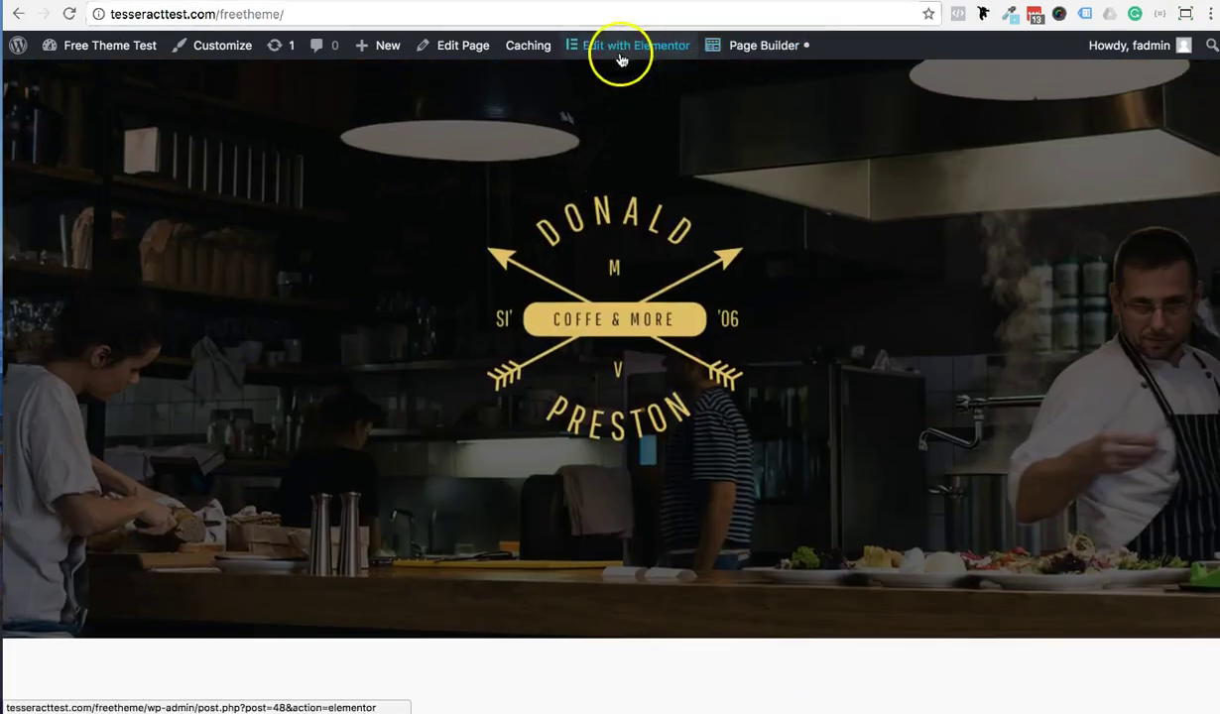
{"action": "scroll", "coordinate": [442, 347], "scroll_direction": "down", "scroll_amount": 10}
{"action": "scroll", "coordinate": [441, 347], "scroll_direction": "up", "scroll_amount": 15}
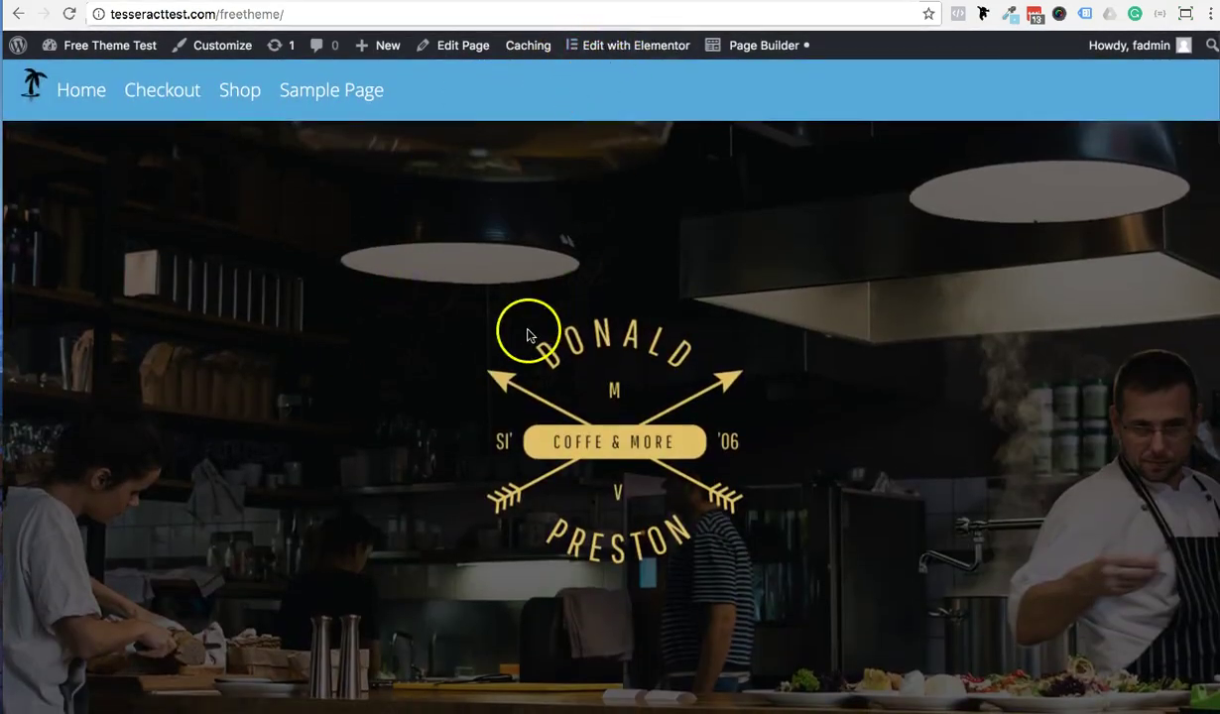
{"action": "left_click", "coordinate": [764, 47]}
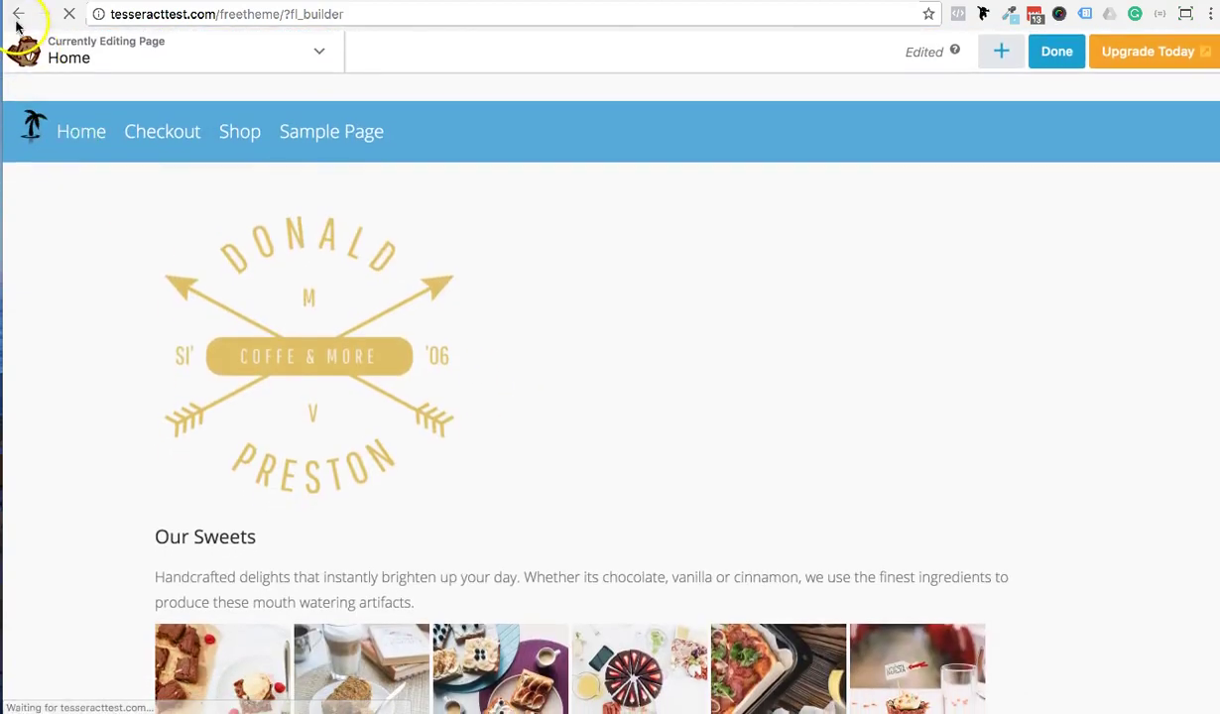
{"action": "left_click", "coordinate": [18, 15]}
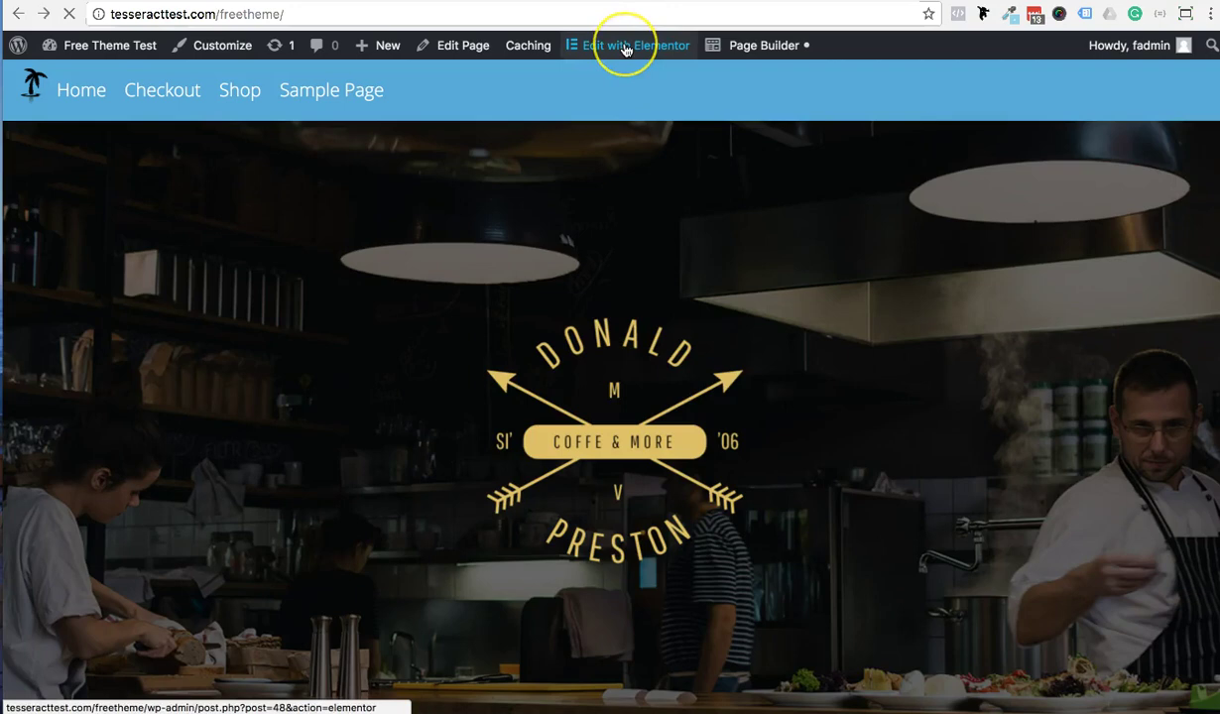
Step: Open the home page in Elementor and inspect the Our Sweets image gallery and the testimonial heading's title text
{"action": "left_click", "coordinate": [626, 50]}
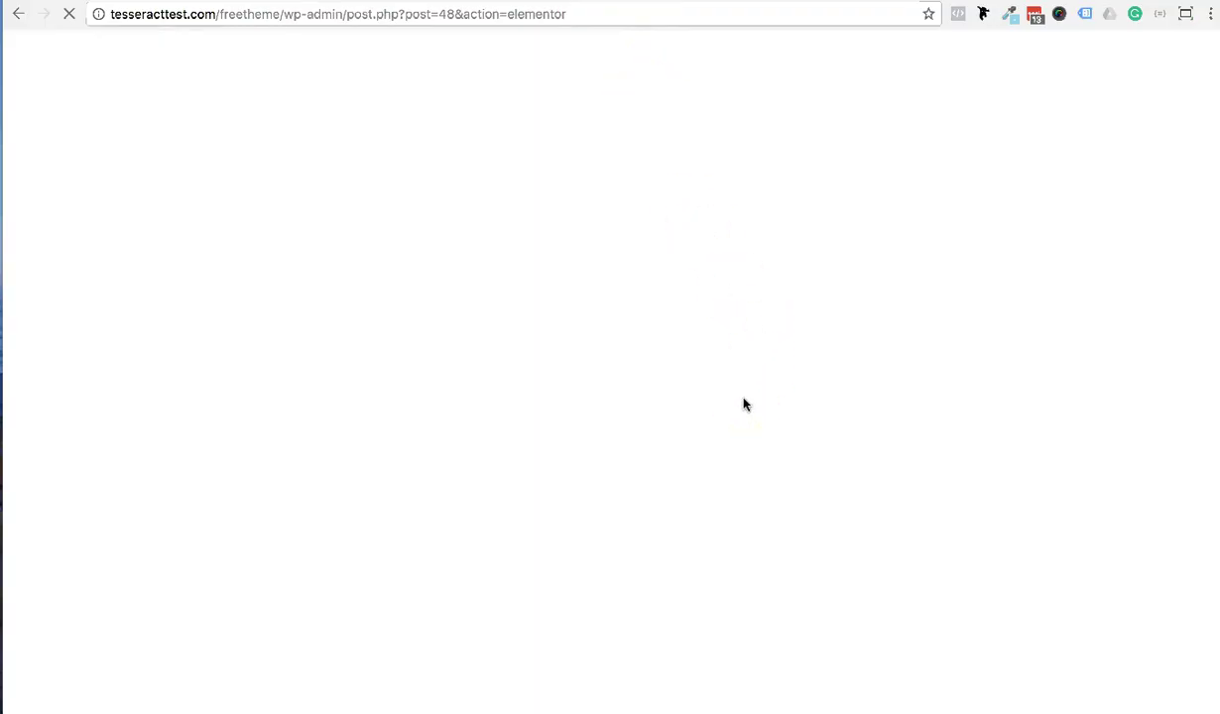
{"action": "left_click", "coordinate": [644, 267]}
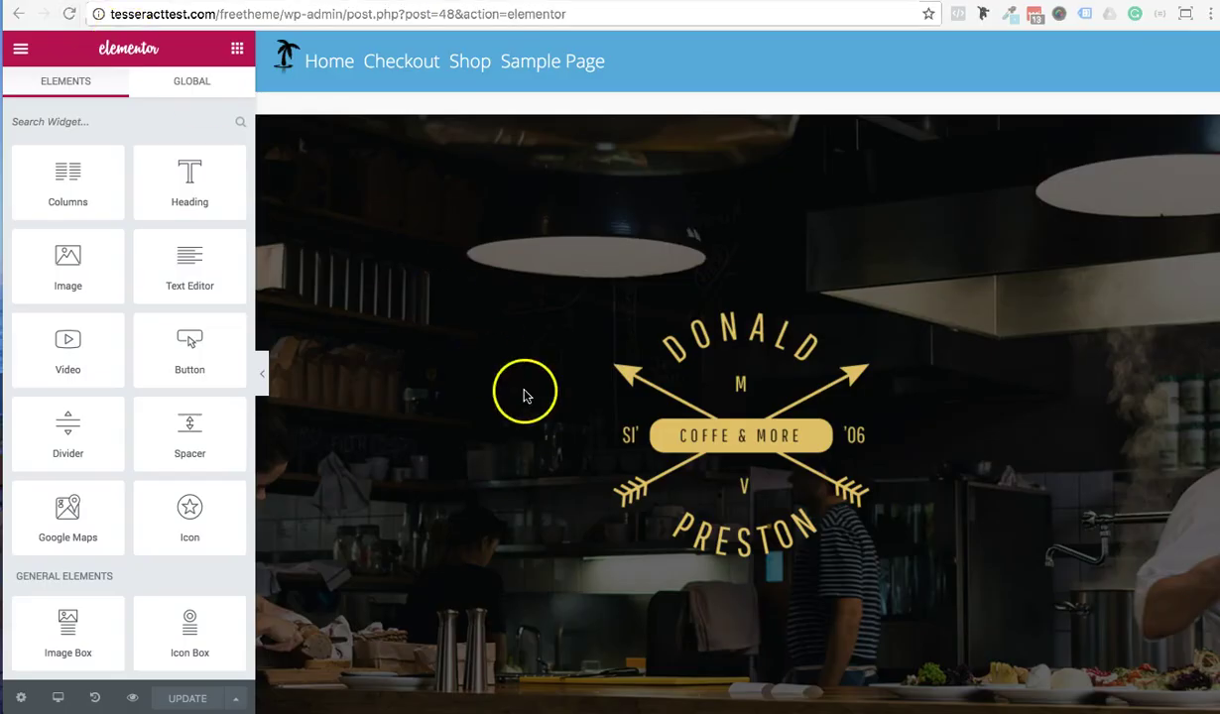
{"action": "scroll", "coordinate": [526, 390], "scroll_direction": "down", "scroll_amount": 10}
{"action": "left_click", "coordinate": [764, 215]}
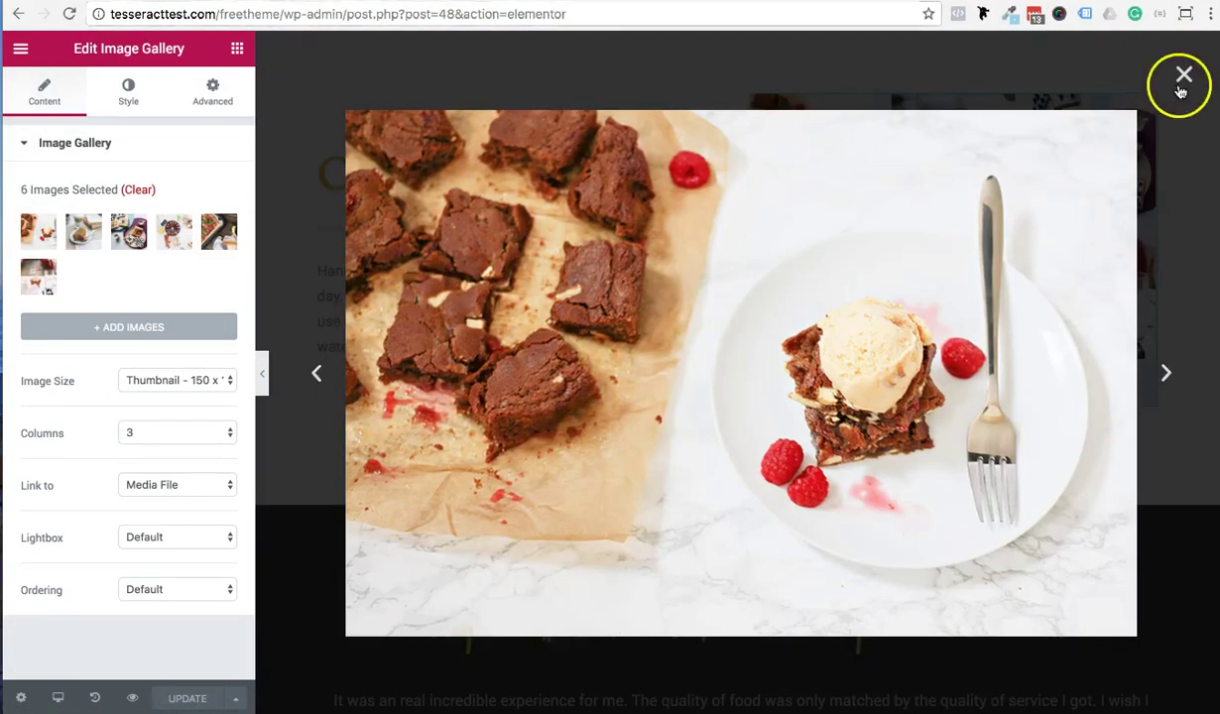
{"action": "left_click", "coordinate": [1182, 88]}
{"action": "scroll", "coordinate": [329, 436], "scroll_direction": "down", "scroll_amount": 5}
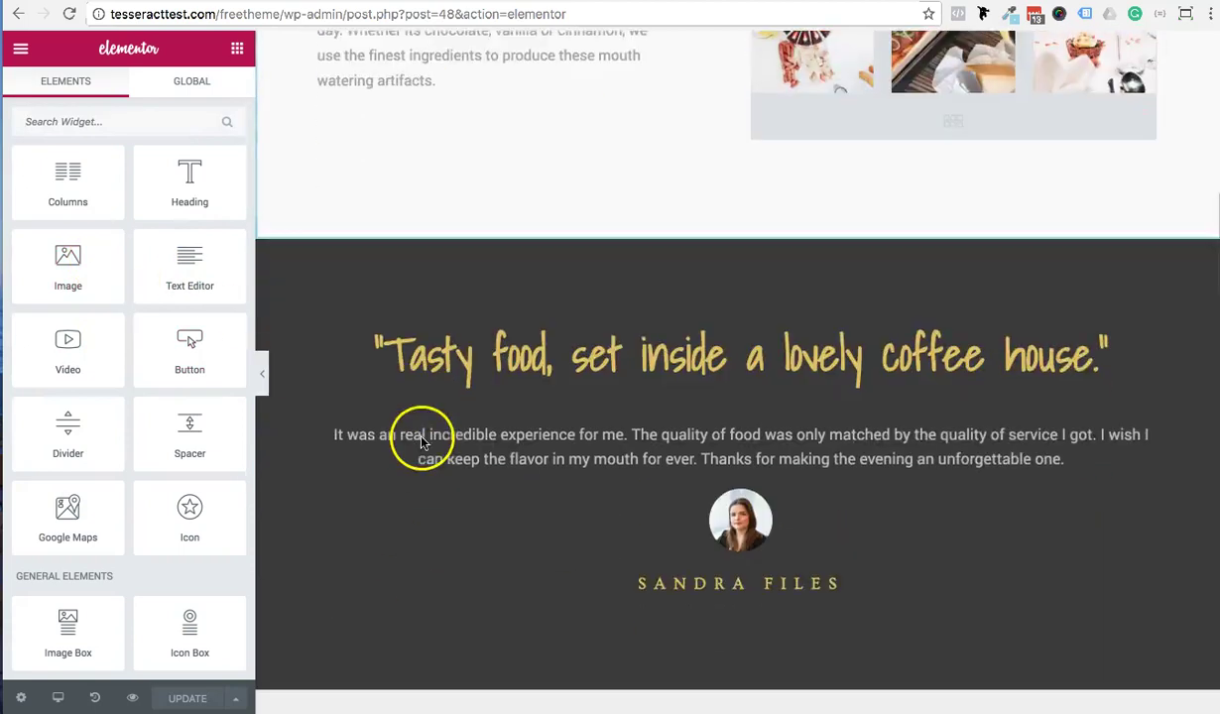
{"action": "left_click", "coordinate": [491, 310]}
{"action": "triple_click", "coordinate": [81, 226]}
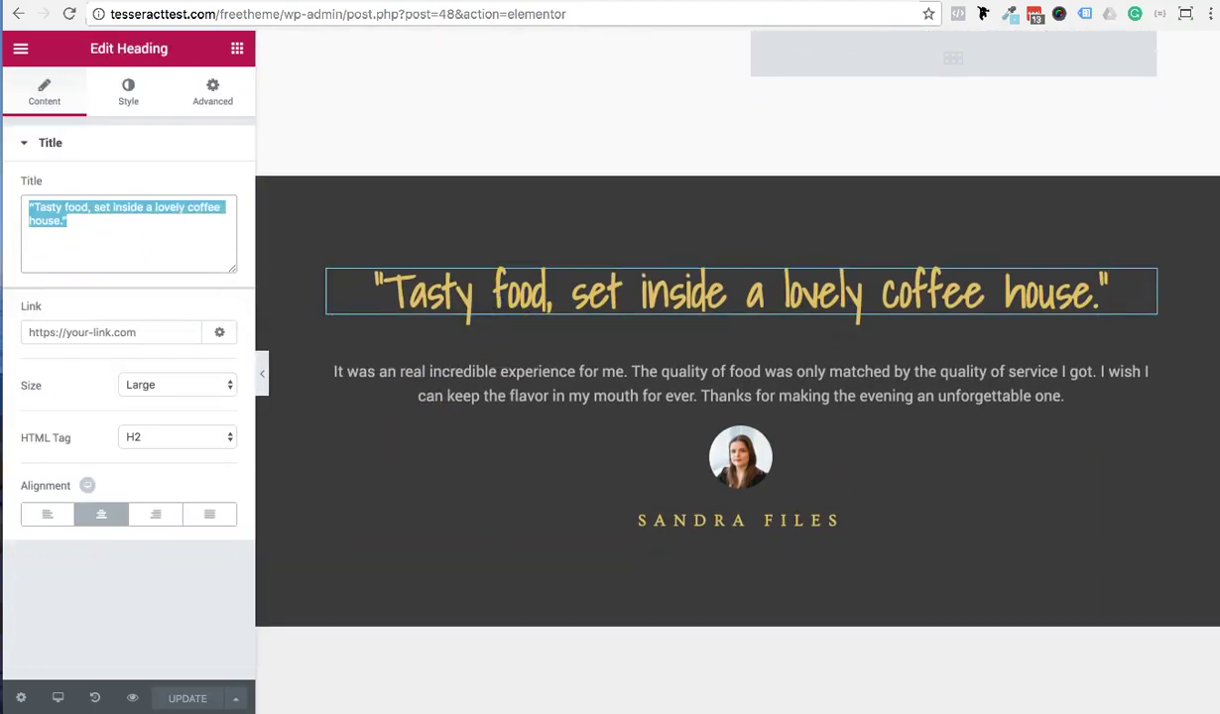
Step: Go to tesseracttest.com/freetheme/wp-admin/plugins.php and open the page for adding a new plugin
{"action": "left_click", "coordinate": [282, 14]}
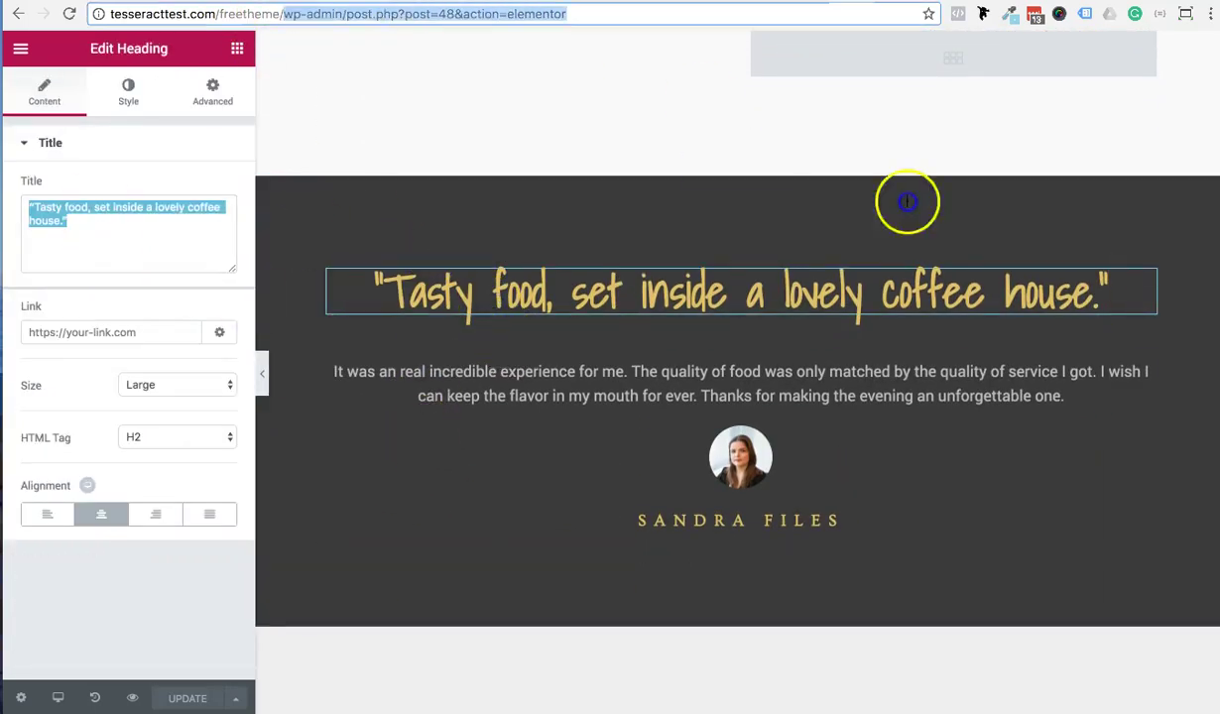
{"action": "type", "text": "tesseracttest.com/freetheme/wp"}
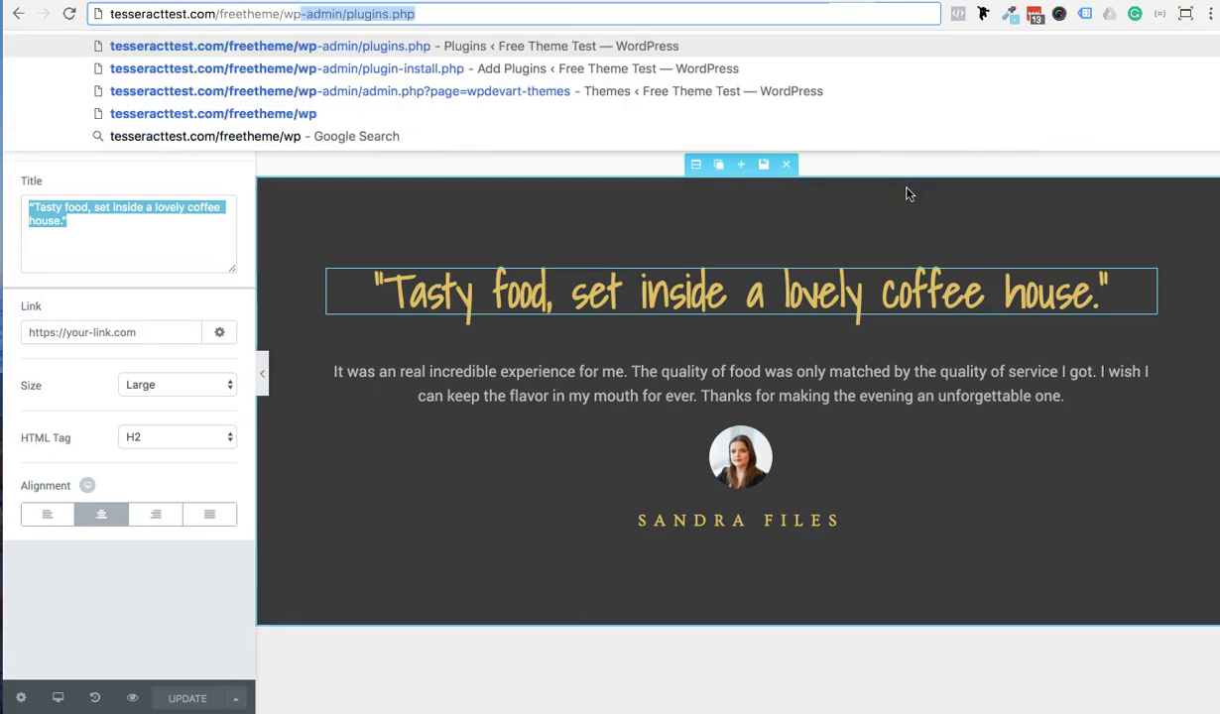
{"action": "key", "text": "Right"}
{"action": "key", "text": "Return"}
{"action": "left_click", "coordinate": [536, 286]}
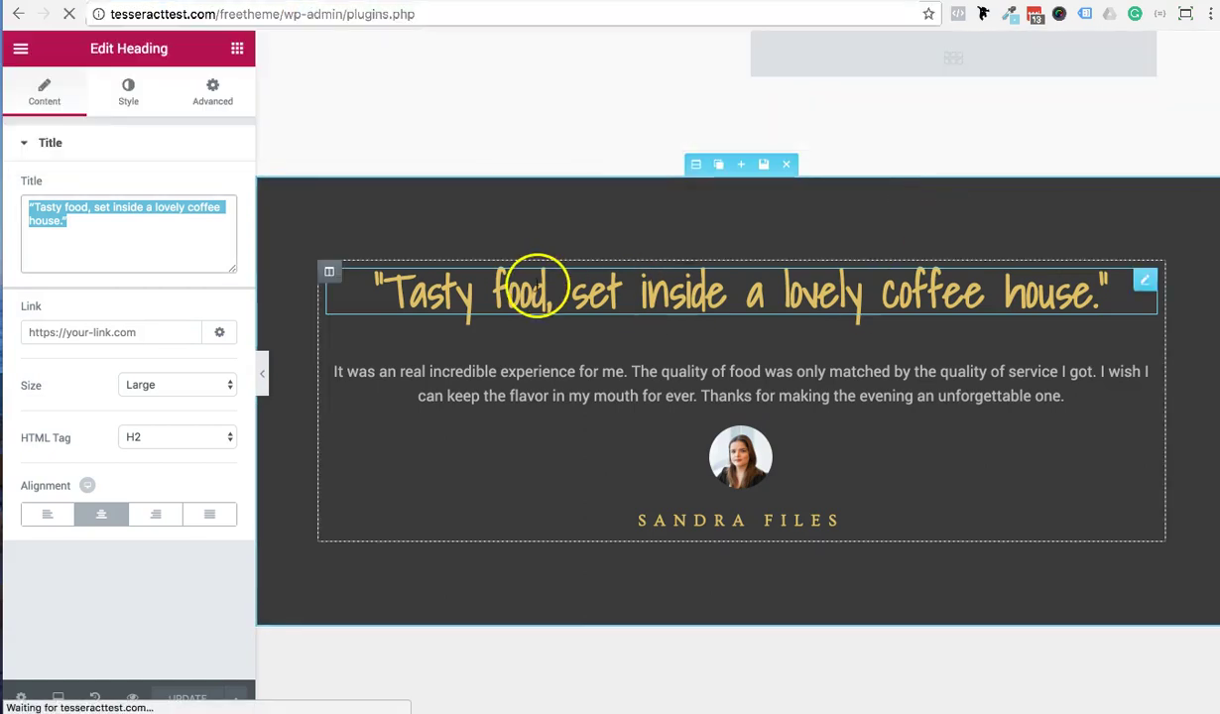
{"action": "left_click", "coordinate": [3, 201]}
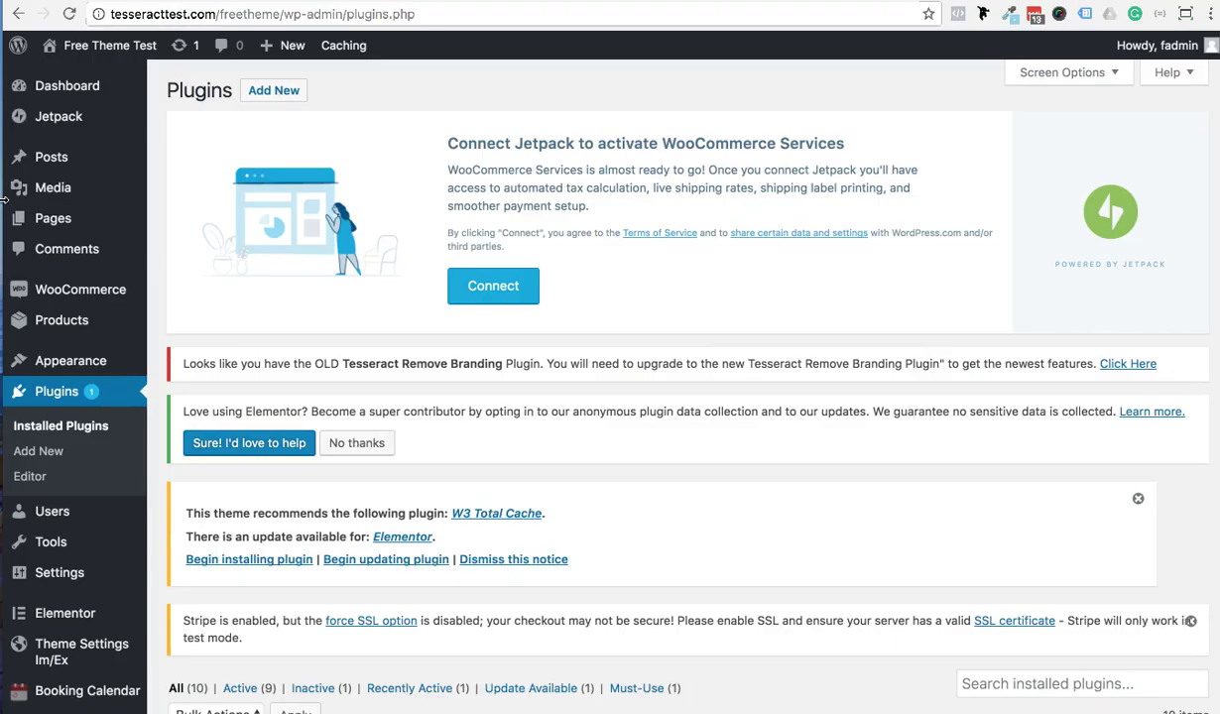
{"action": "left_click", "coordinate": [70, 394]}
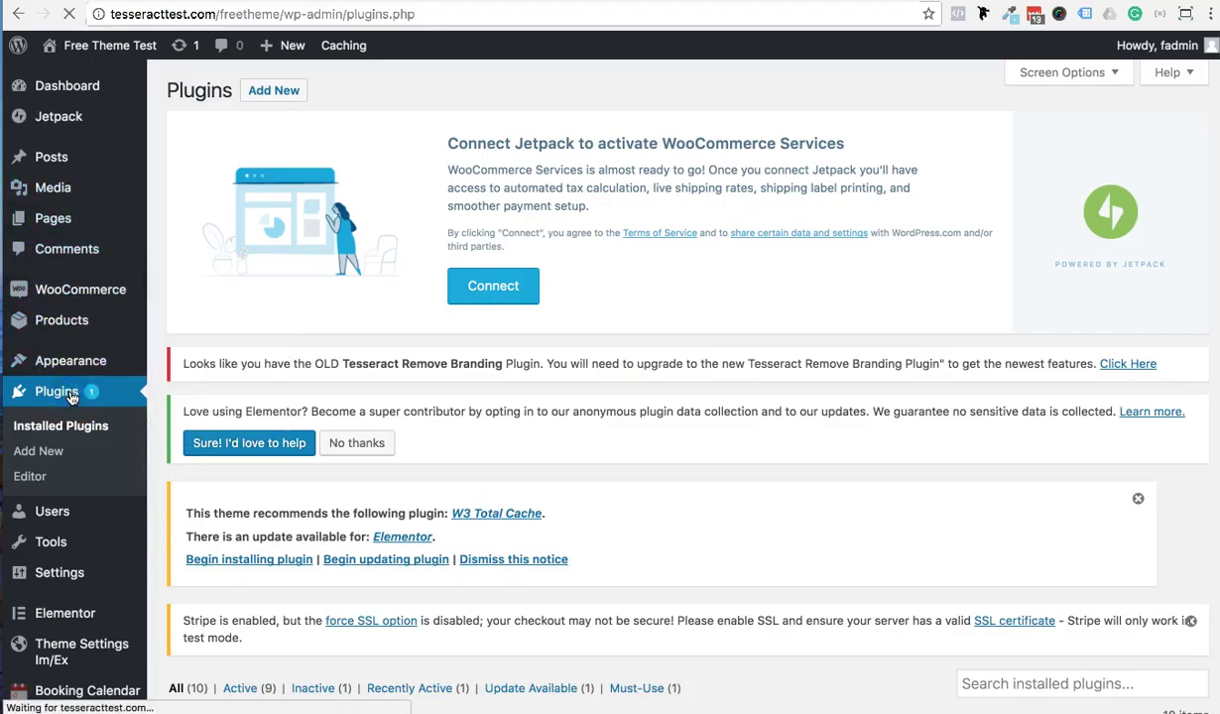
{"action": "left_click", "coordinate": [266, 94]}
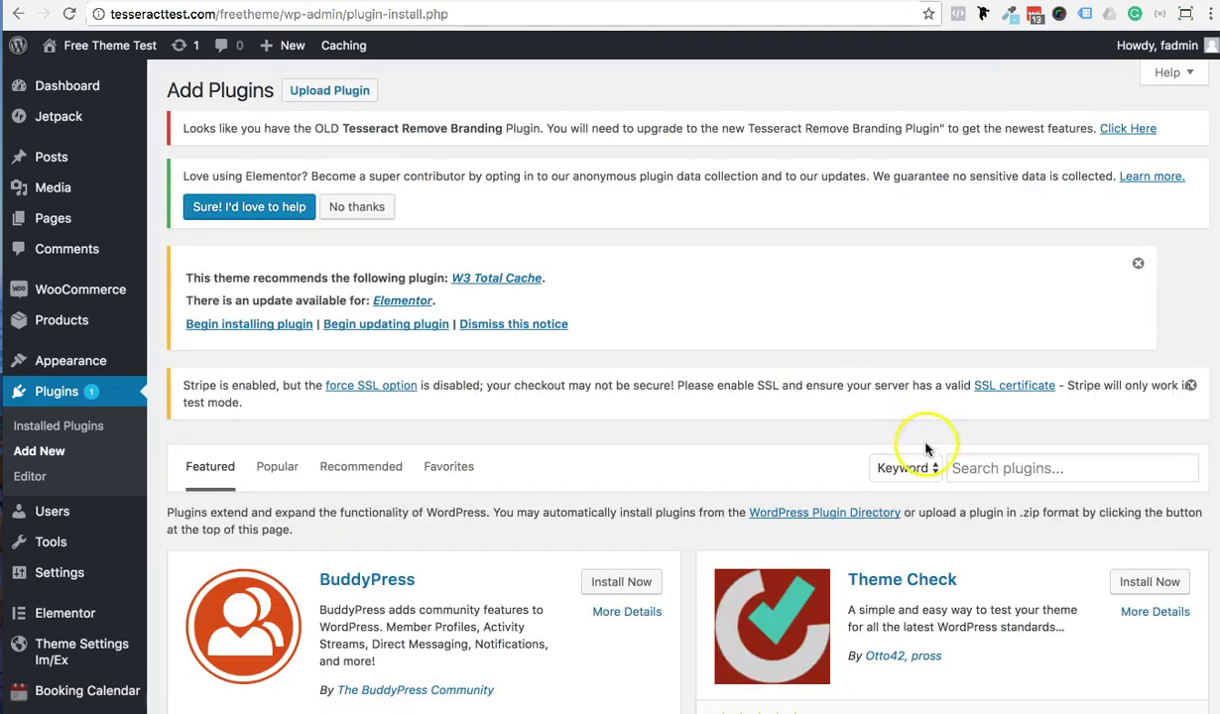
Step: Search the plugin directory for Elementor and start updating Elementor Page Builder
{"action": "left_click", "coordinate": [989, 466]}
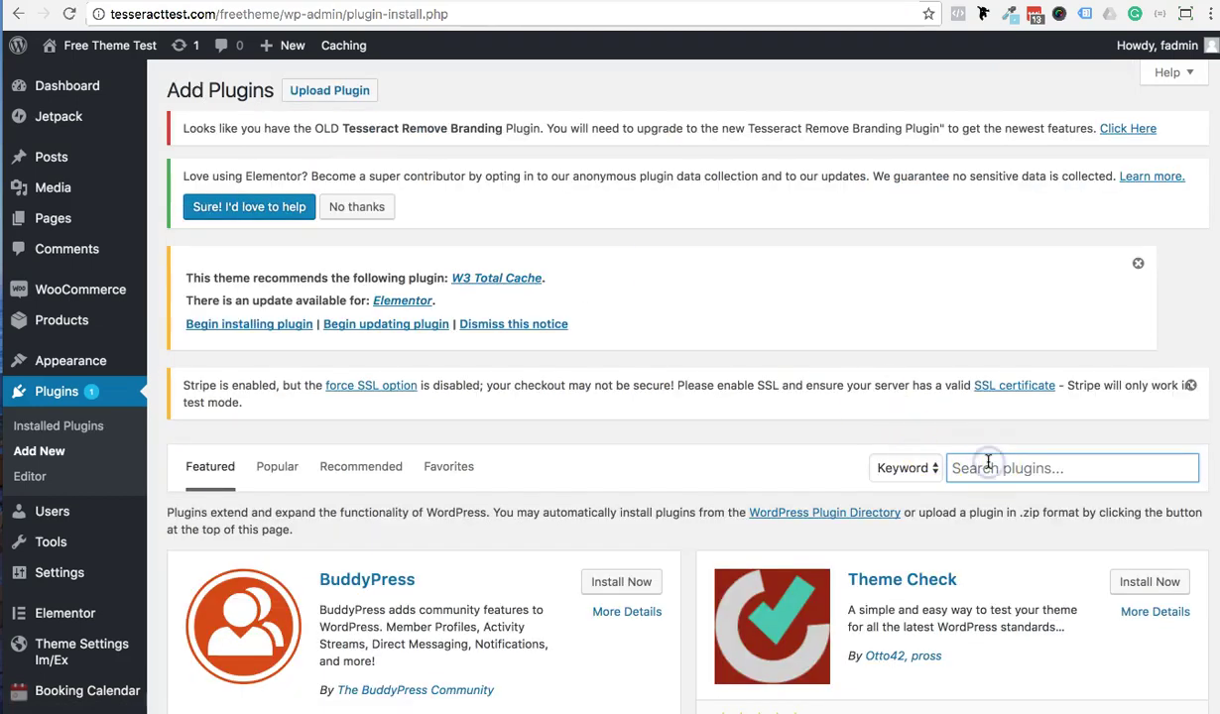
{"action": "type", "text": "Elementor"}
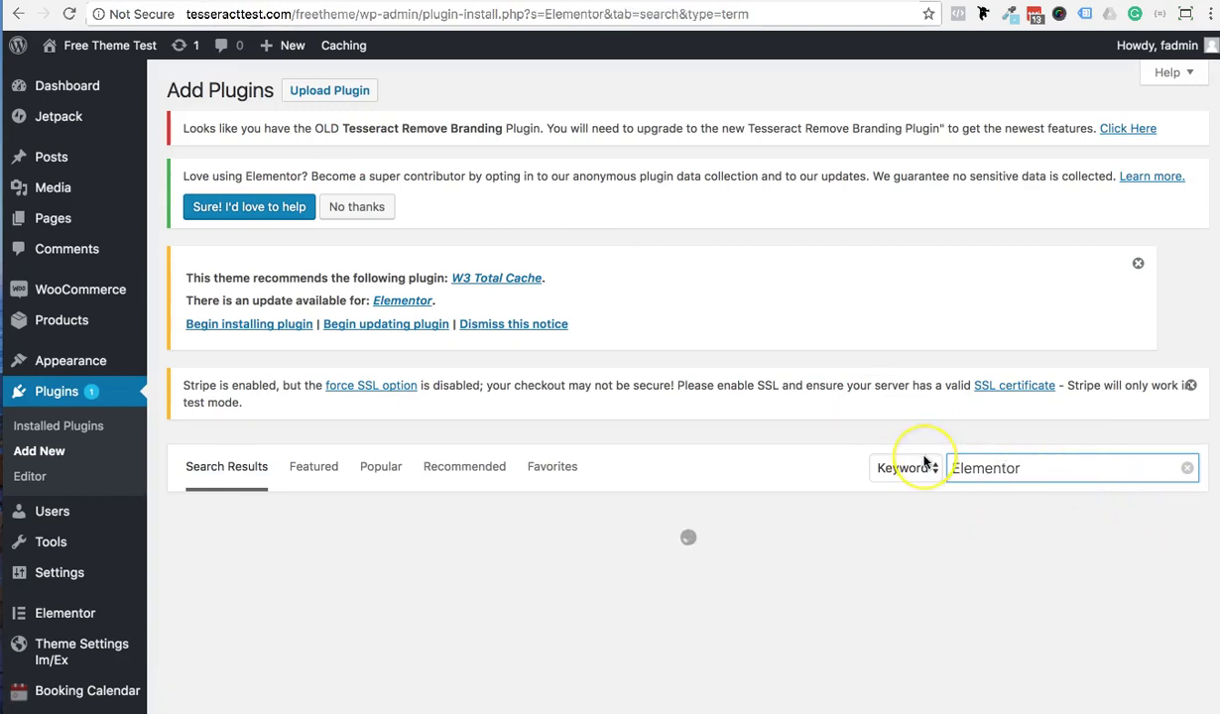
{"action": "scroll", "coordinate": [771, 374], "scroll_direction": "down", "scroll_amount": 3}
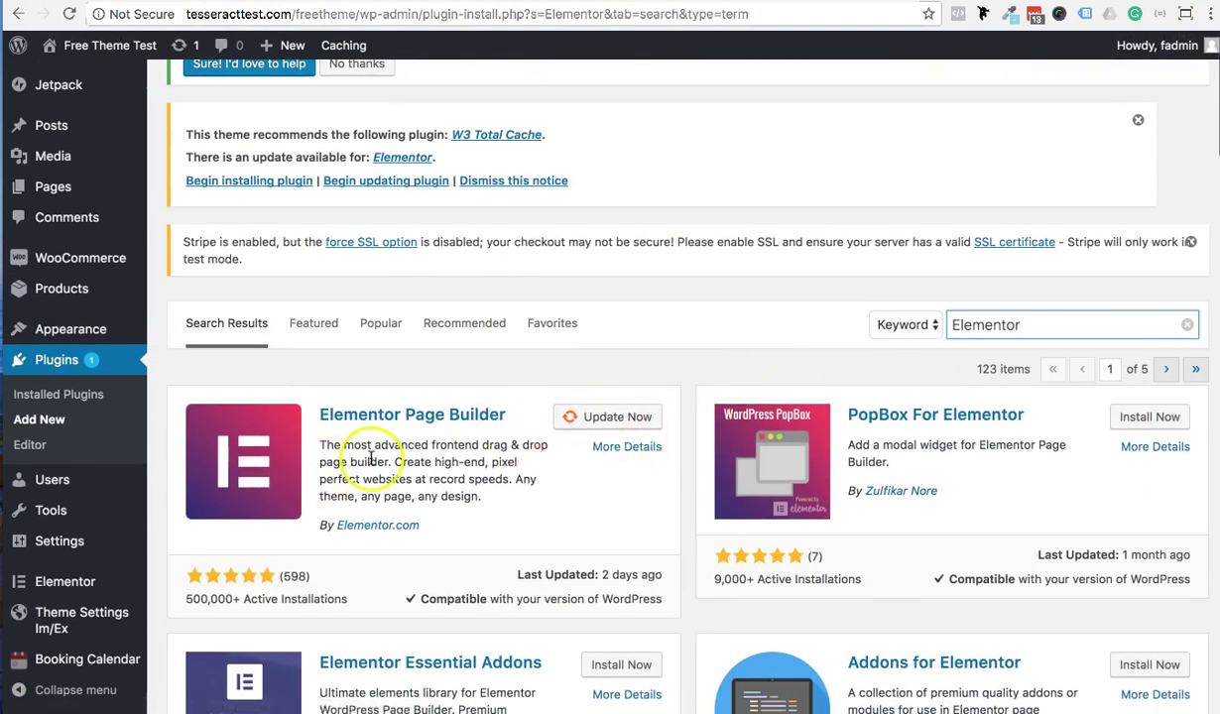
{"action": "left_click", "coordinate": [611, 424]}
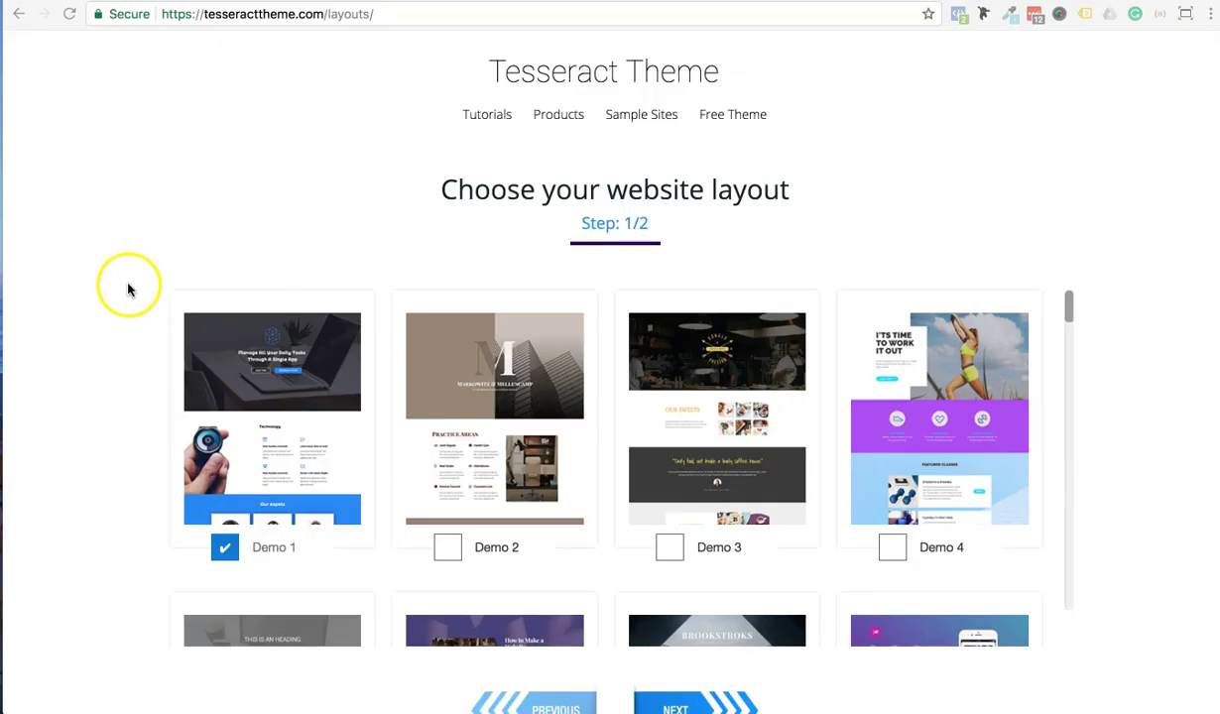
Step: Look through the website demo layouts offered on tesseracttheme.com/layouts/, from Demo 1 to Demo 16
{"action": "scroll", "coordinate": [128, 287], "scroll_direction": "down", "scroll_amount": 3}
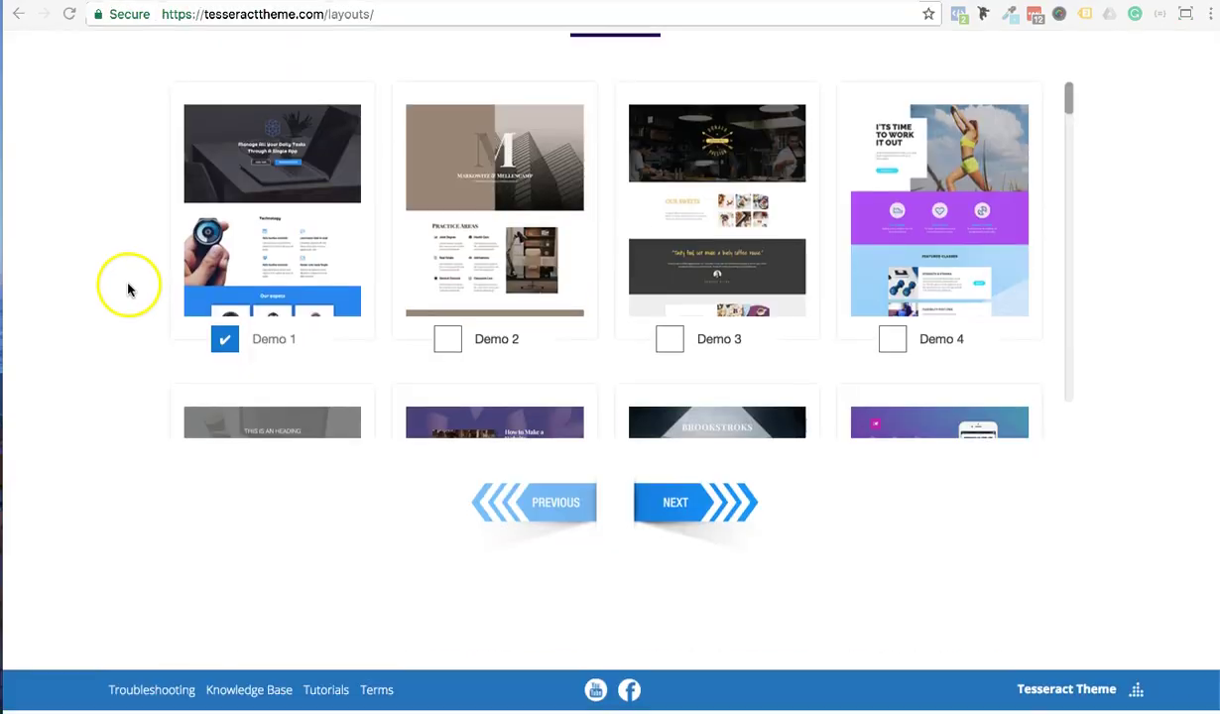
{"action": "scroll", "coordinate": [788, 274], "scroll_direction": "down", "scroll_amount": 10}
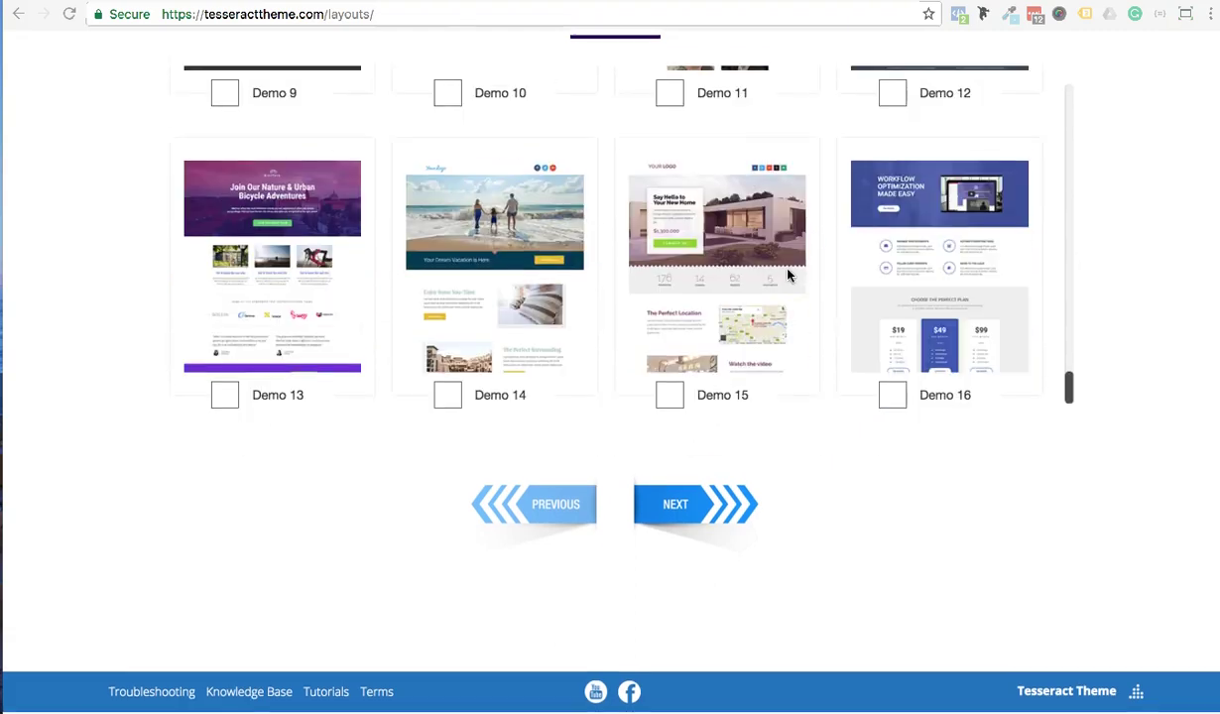
{"action": "scroll", "coordinate": [788, 275], "scroll_direction": "up", "scroll_amount": 10}
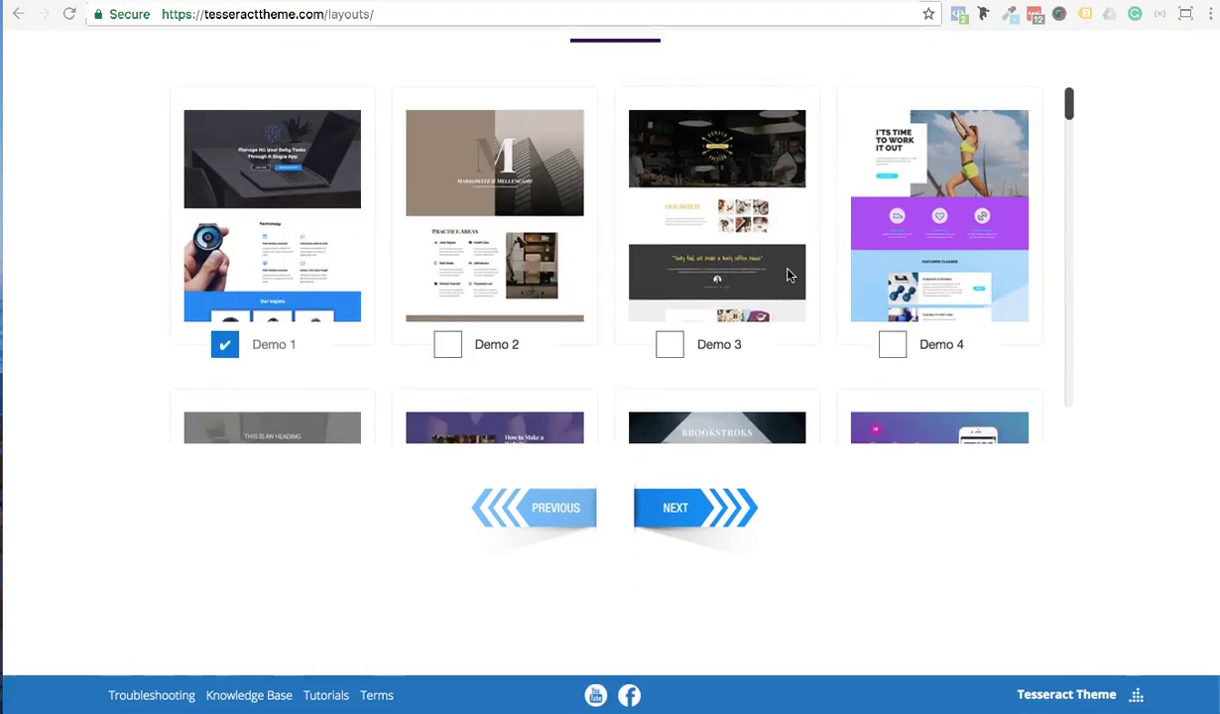
{"action": "scroll", "coordinate": [788, 275], "scroll_direction": "down", "scroll_amount": 10}
{"action": "scroll", "coordinate": [791, 273], "scroll_direction": "up", "scroll_amount": 13}
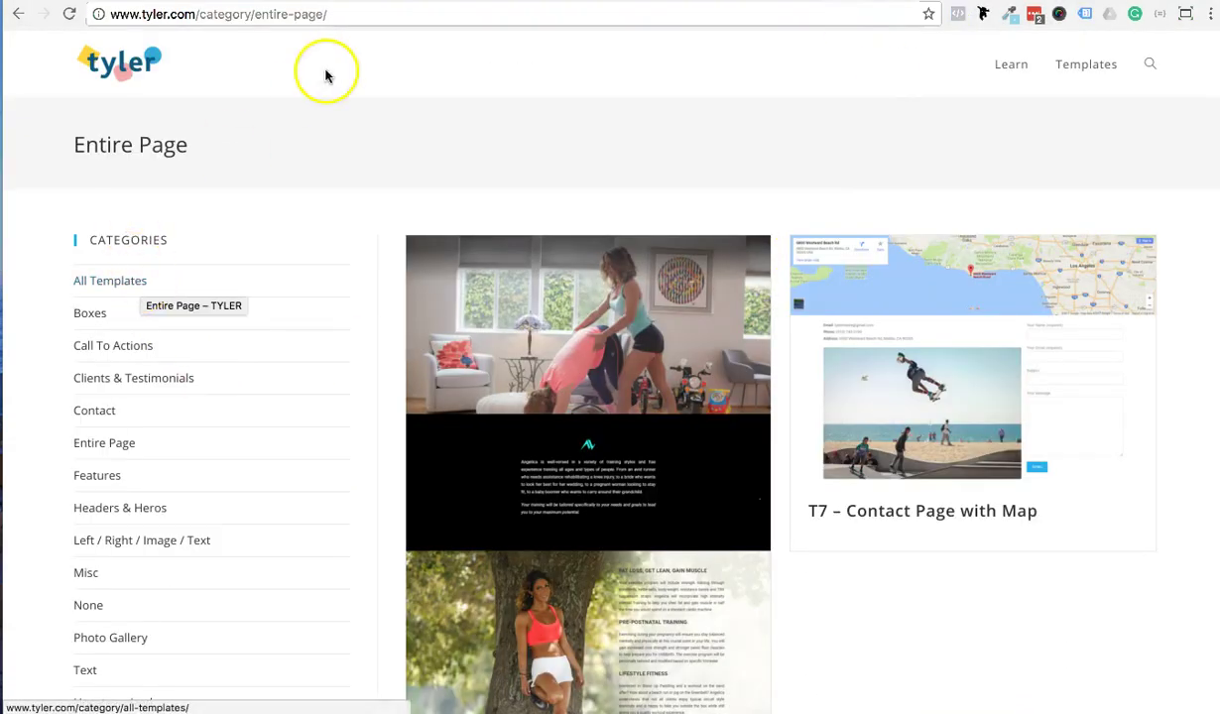
Step: Go back through the category pages to tyler.com/templates/ and request the download of all templates
{"action": "left_click", "coordinate": [19, 13]}
{"action": "left_click", "coordinate": [19, 14]}
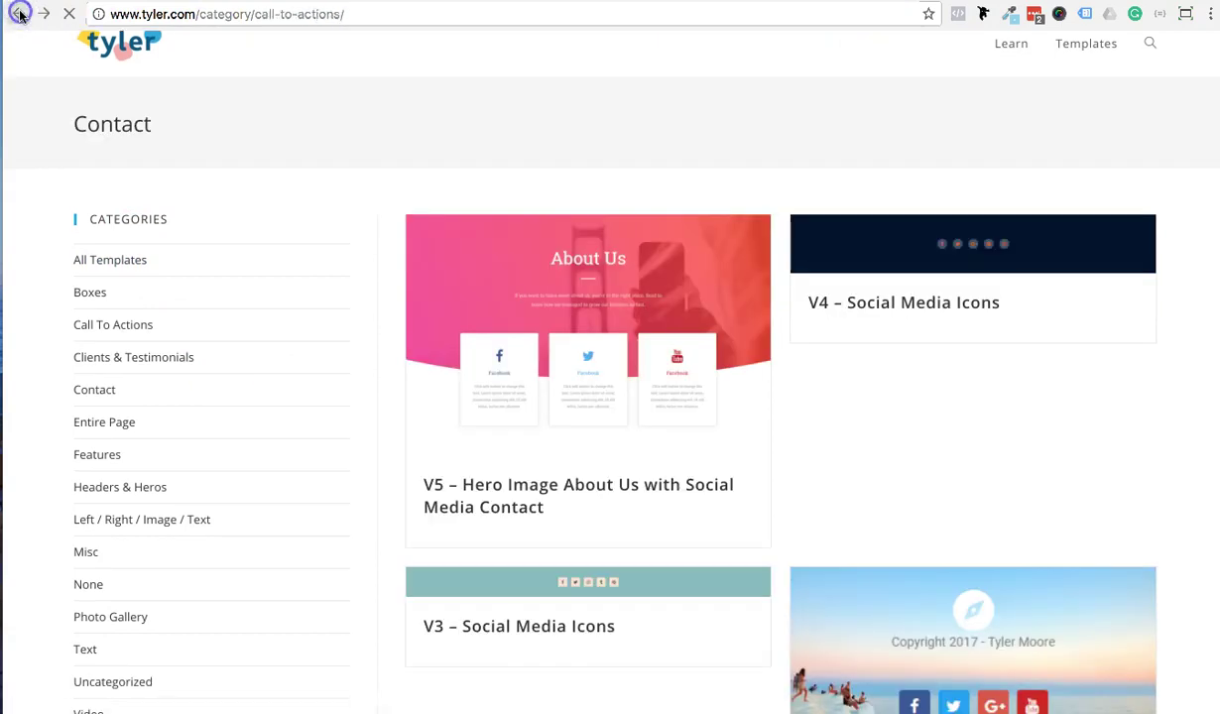
{"action": "left_click", "coordinate": [19, 14]}
{"action": "left_click", "coordinate": [19, 14]}
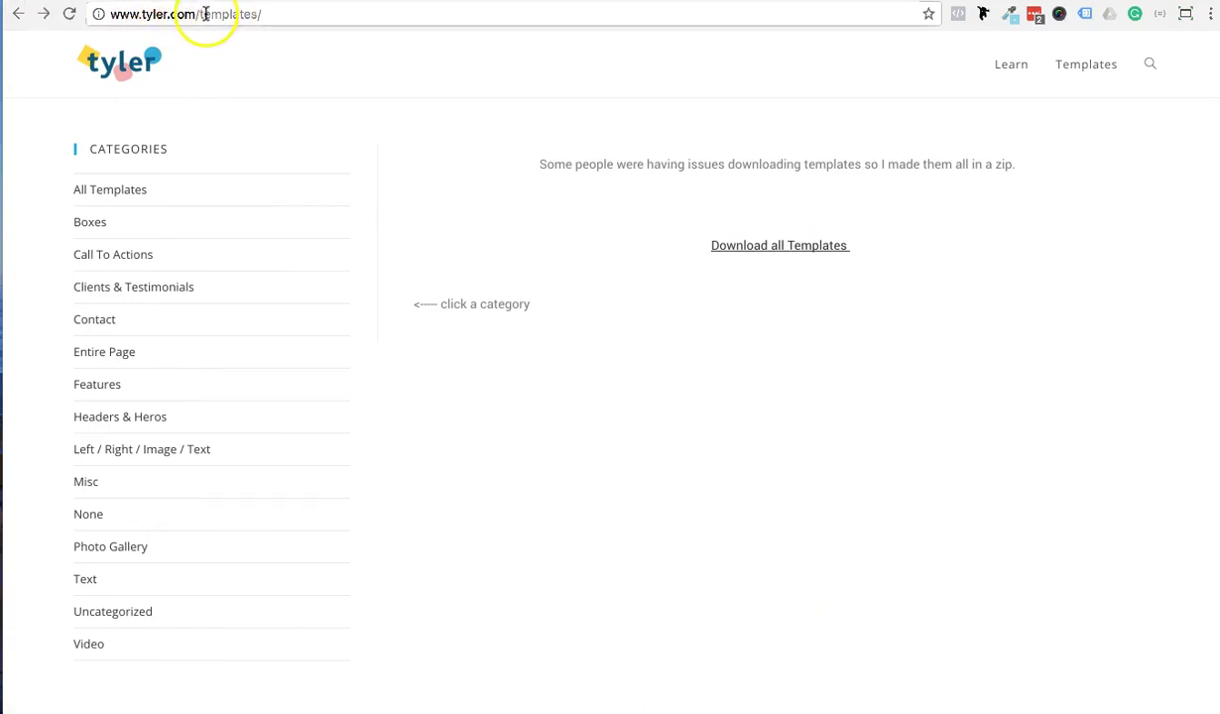
{"action": "left_click", "coordinate": [756, 254]}
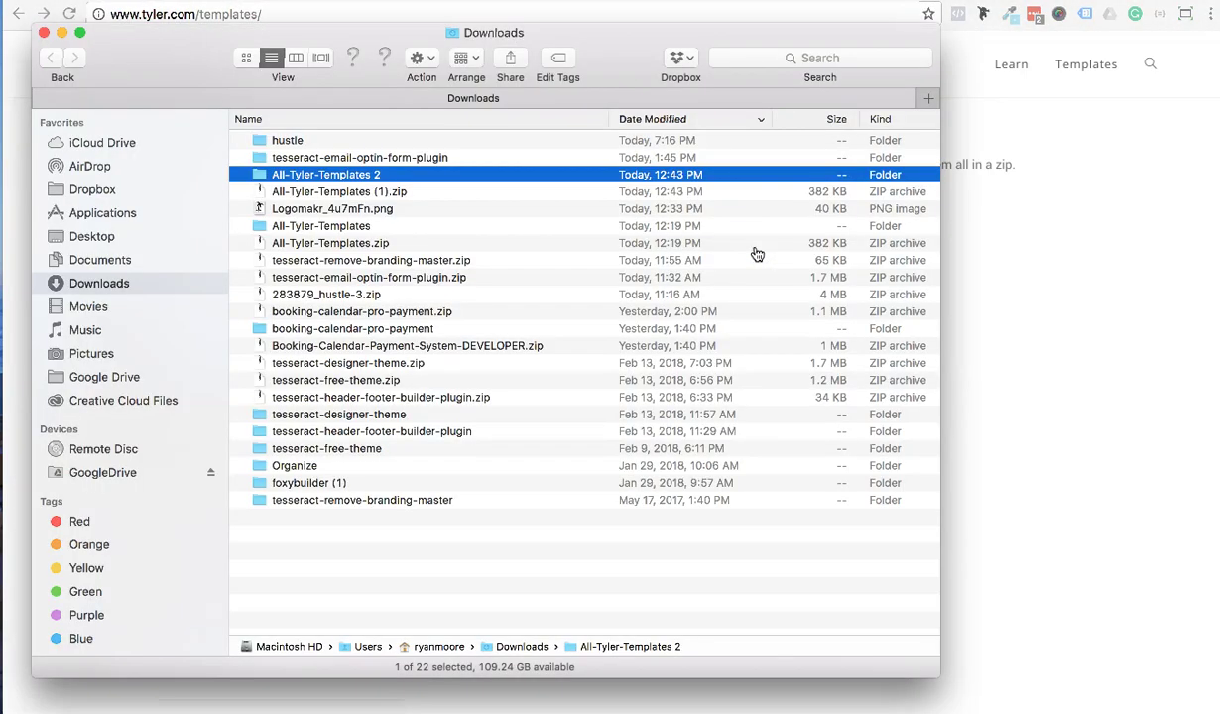
Step: Preview the All-Tyler-Templates (1).zip archive in the Downloads folder and open the All-Tyler-Templates 2 folder
{"action": "left_click", "coordinate": [352, 228]}
{"action": "left_click", "coordinate": [291, 195]}
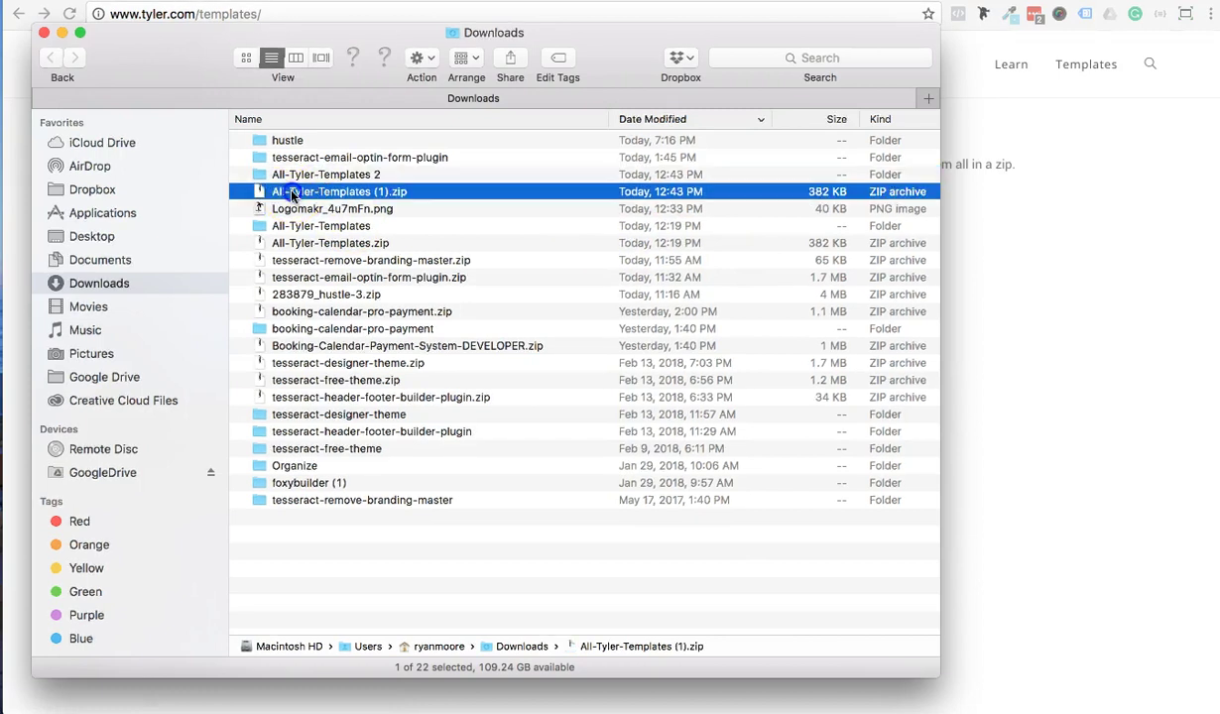
{"action": "key", "text": "space"}
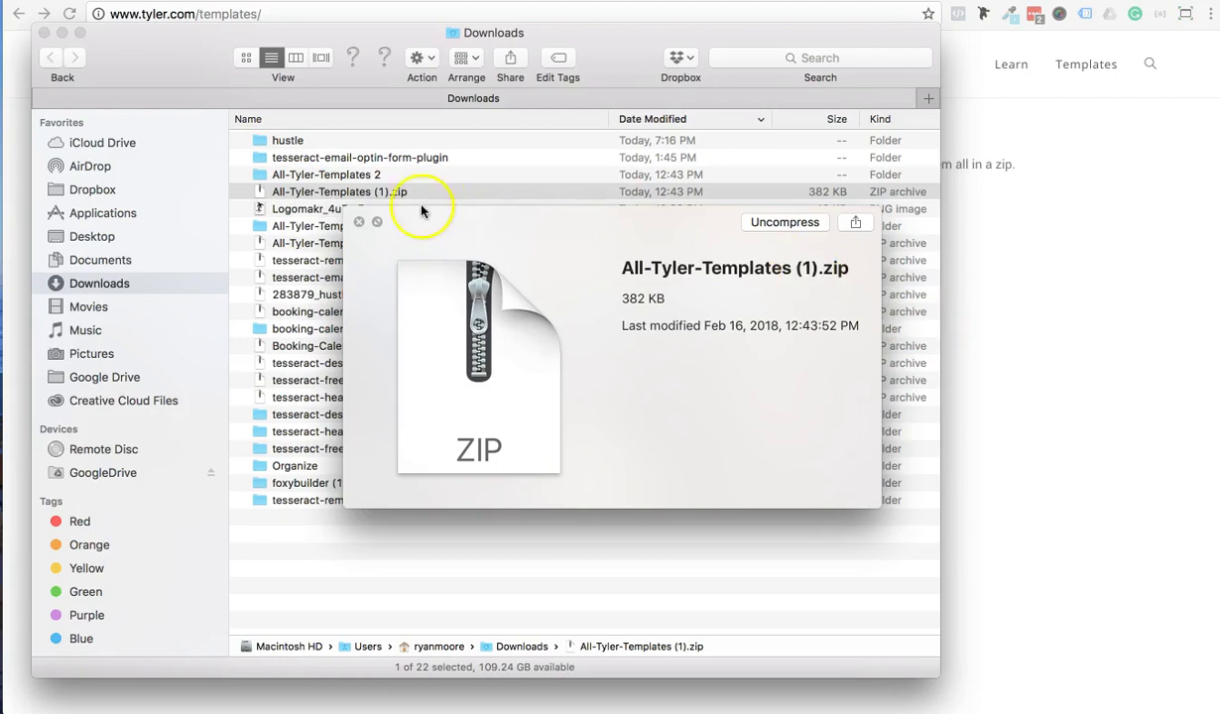
{"action": "left_click", "coordinate": [390, 193]}
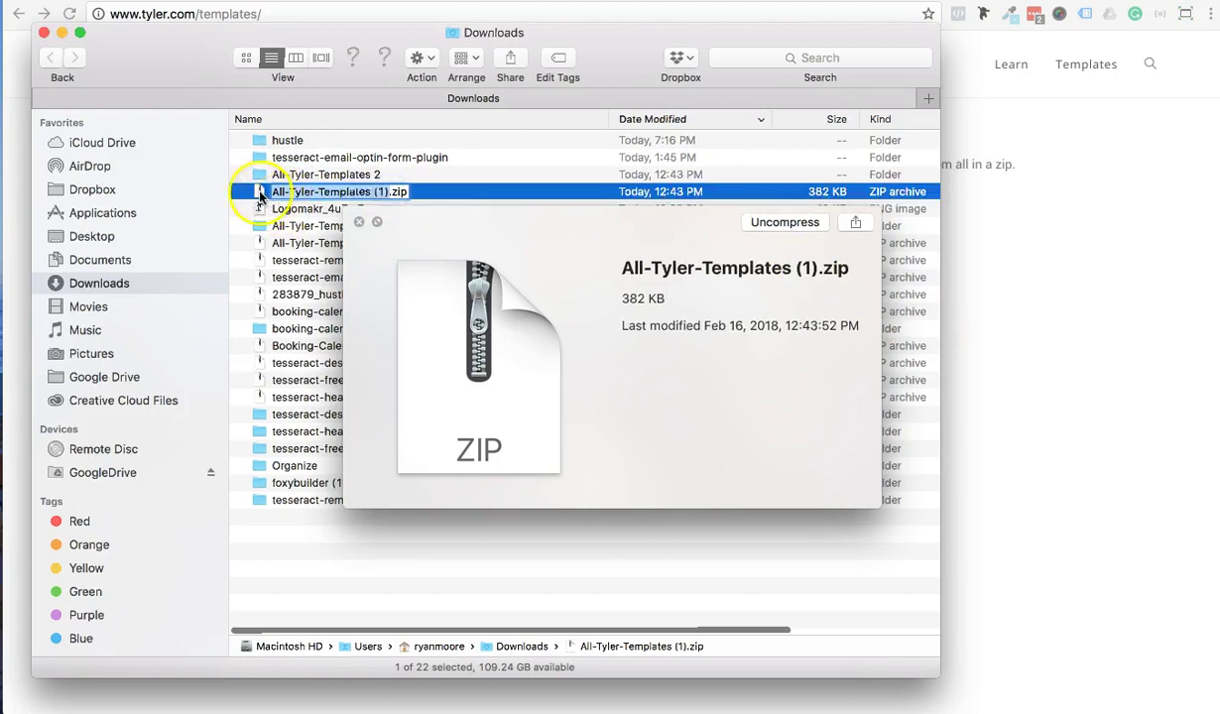
{"action": "left_click", "coordinate": [260, 208]}
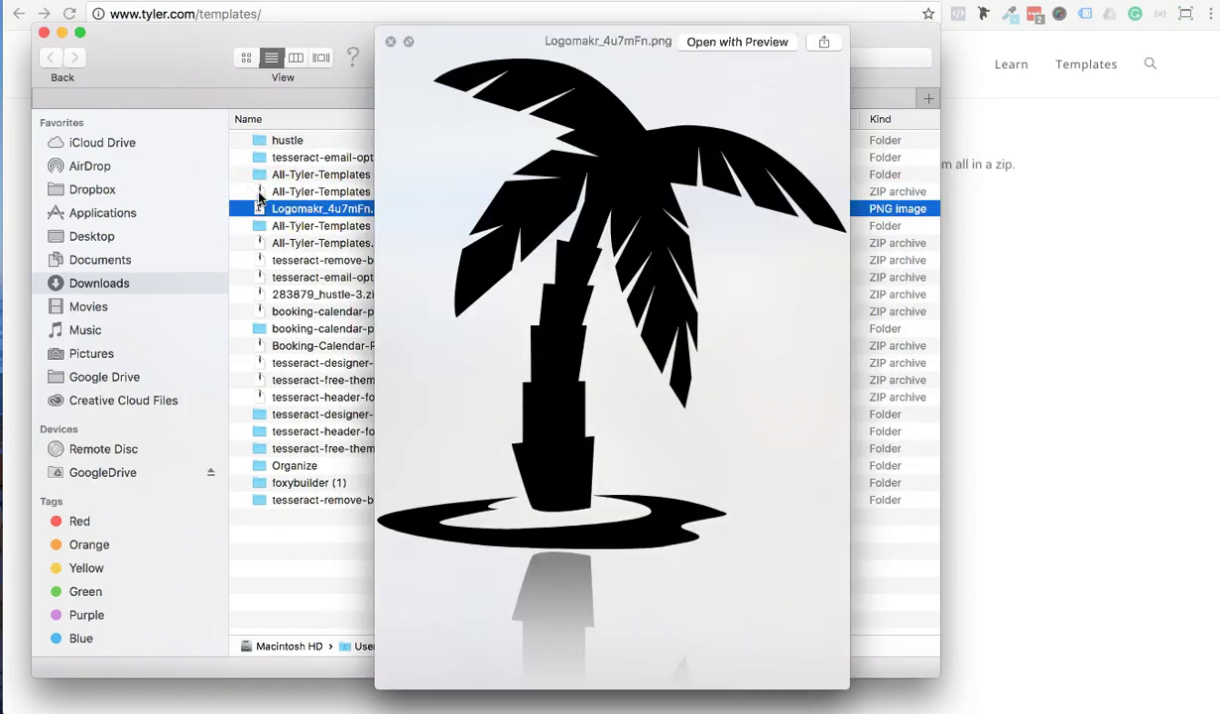
{"action": "left_click", "coordinate": [260, 193]}
{"action": "left_click_drag", "start_coordinate": [260, 197], "coordinate": [626, 252]}
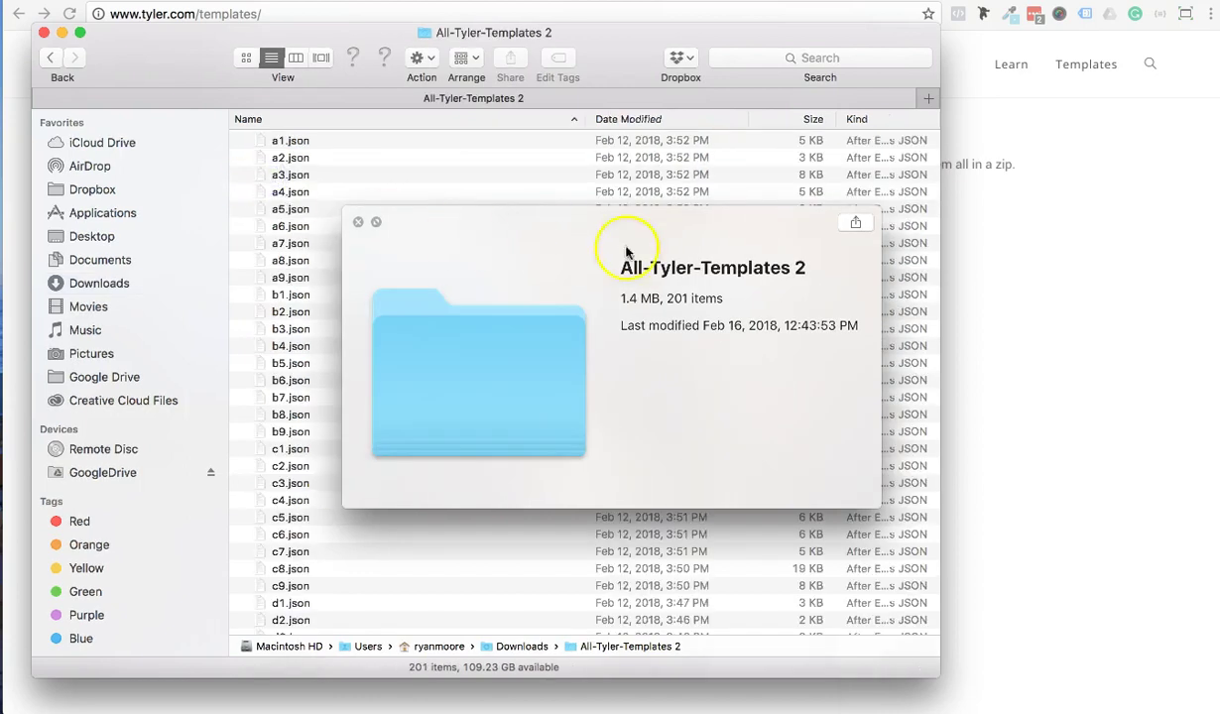
{"action": "left_click", "coordinate": [358, 223]}
Step: Look through the JSON template files in the All-Tyler-Templates 2 folder and close the file window
{"action": "left_click", "coordinate": [306, 145]}
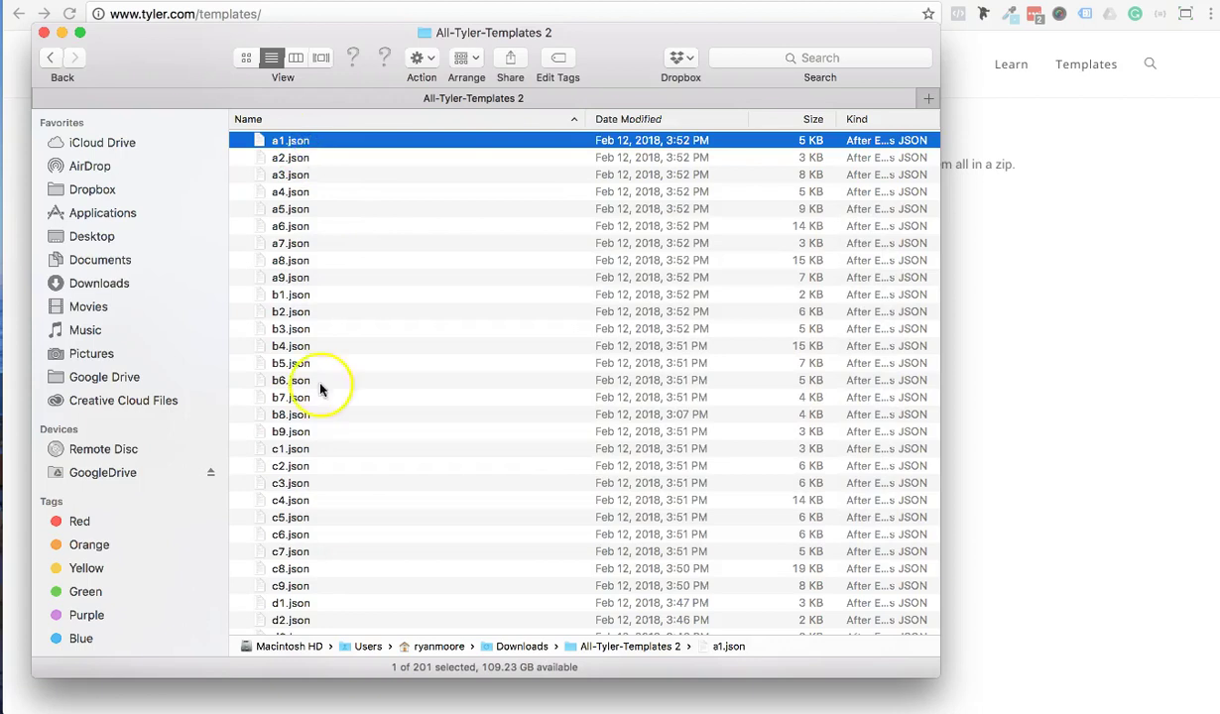
{"action": "scroll", "coordinate": [352, 555], "scroll_direction": "down", "scroll_amount": 20}
{"action": "scroll", "coordinate": [352, 537], "scroll_direction": "down", "scroll_amount": 5}
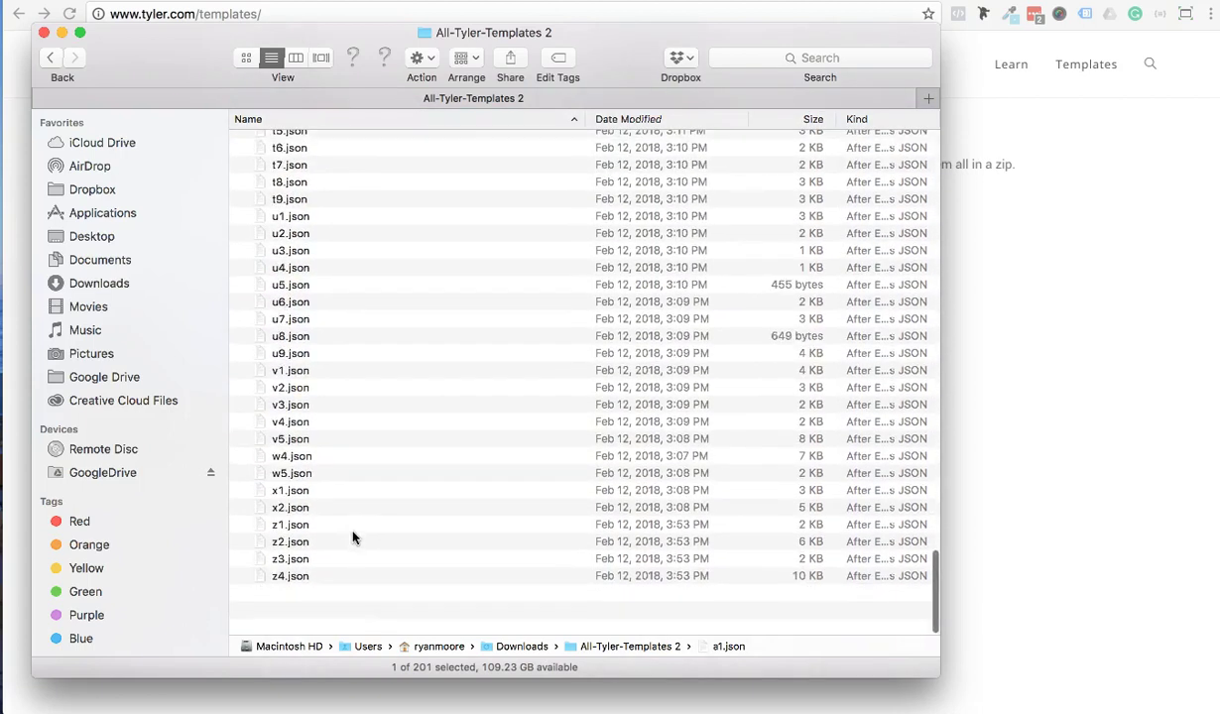
{"action": "scroll", "coordinate": [352, 537], "scroll_direction": "up", "scroll_amount": 20}
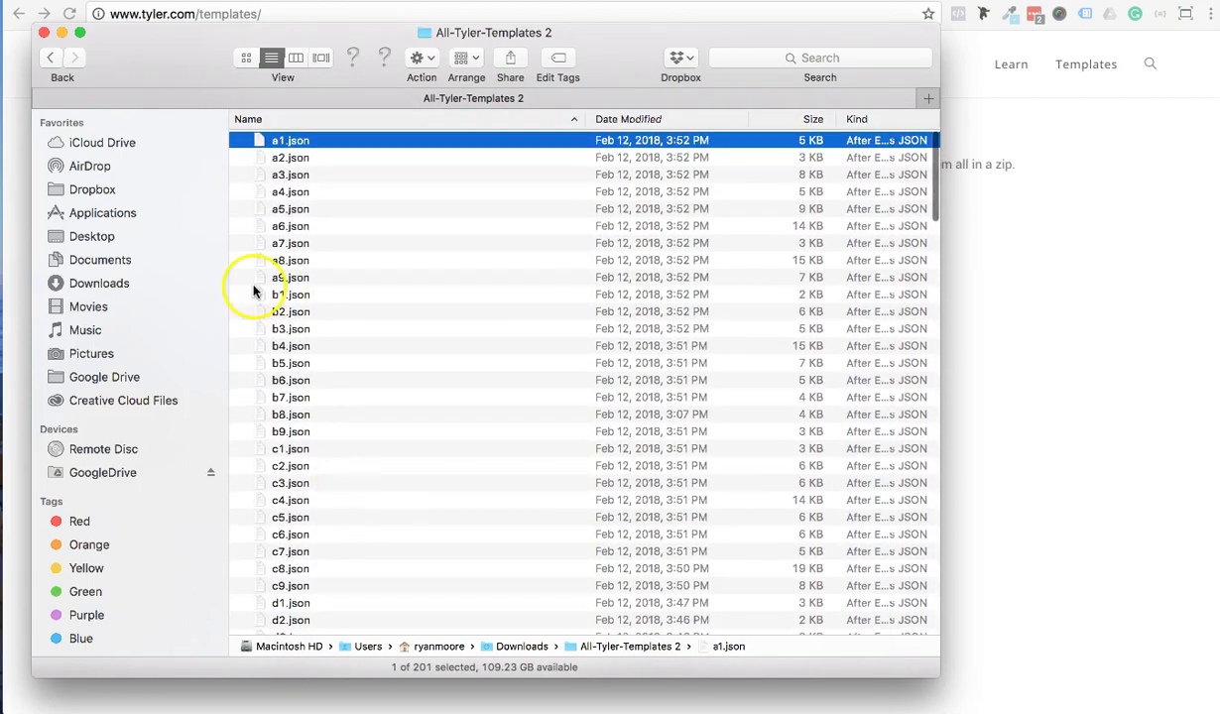
{"action": "left_click", "coordinate": [44, 34]}
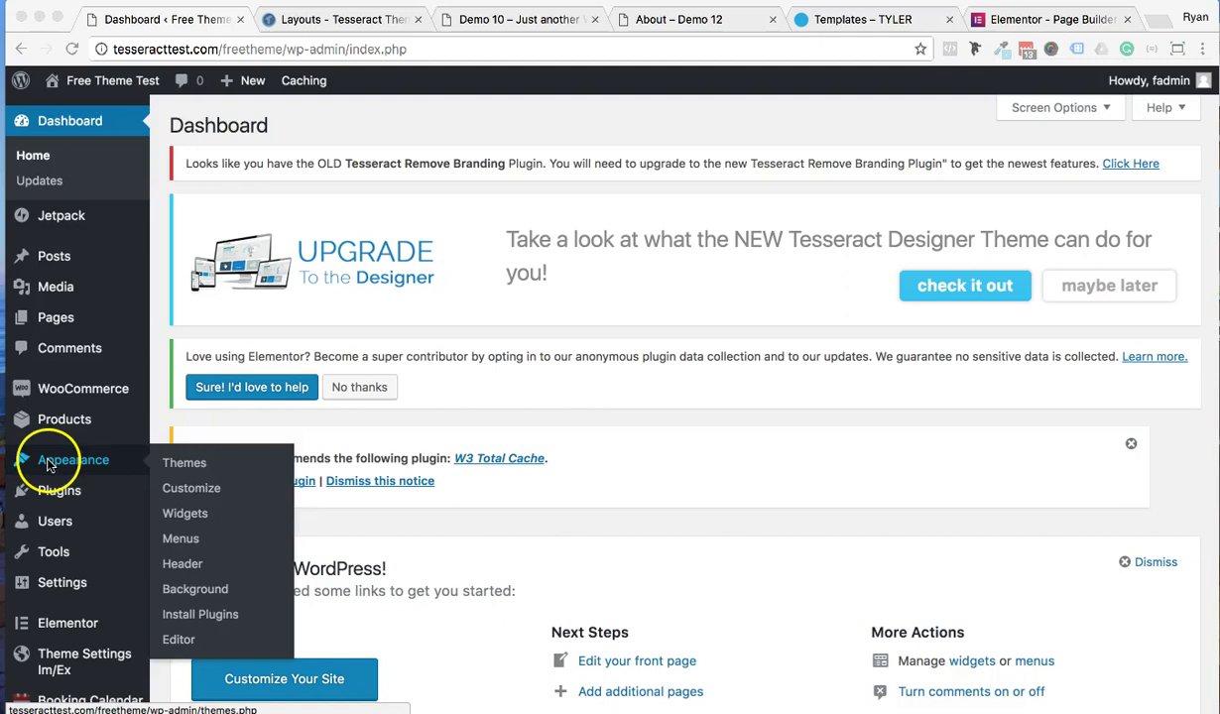
Step: Open Elementor's My Library in the WordPress dashboard and bring up the template import form
{"action": "scroll", "coordinate": [60, 471], "scroll_direction": "down", "scroll_amount": 1}
{"action": "scroll", "coordinate": [55, 473], "scroll_direction": "down", "scroll_amount": 3}
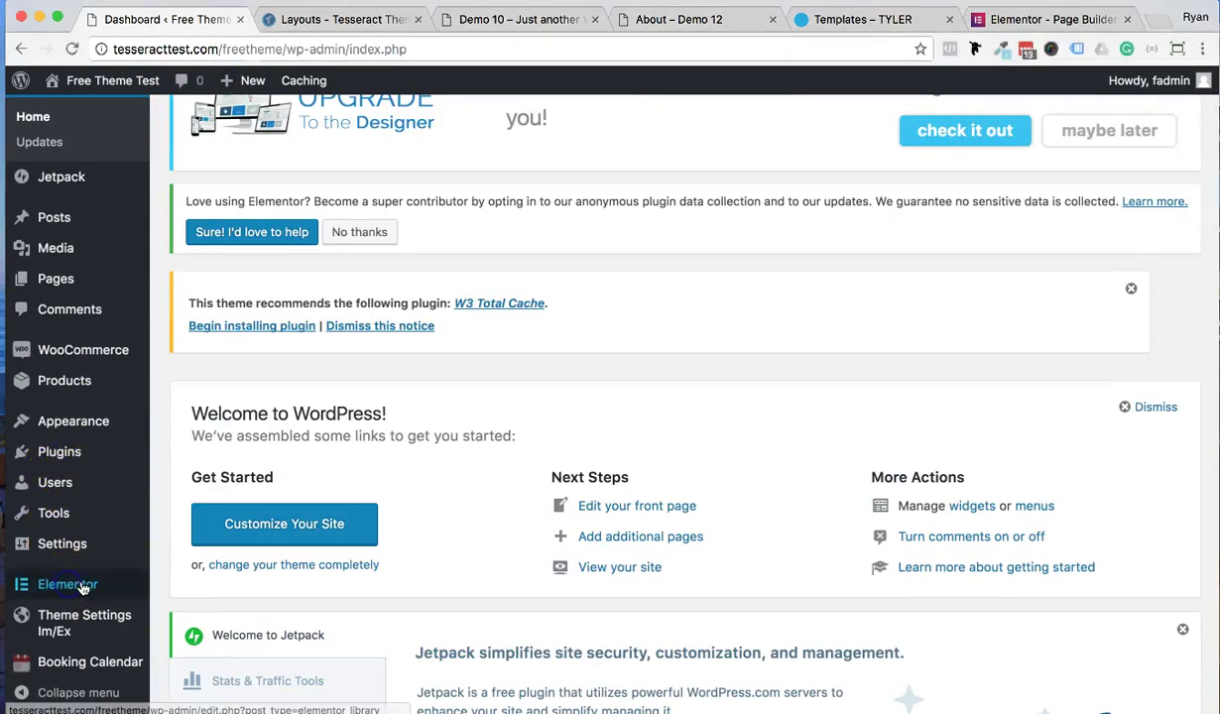
{"action": "mouse_move", "coordinate": [74, 585]}
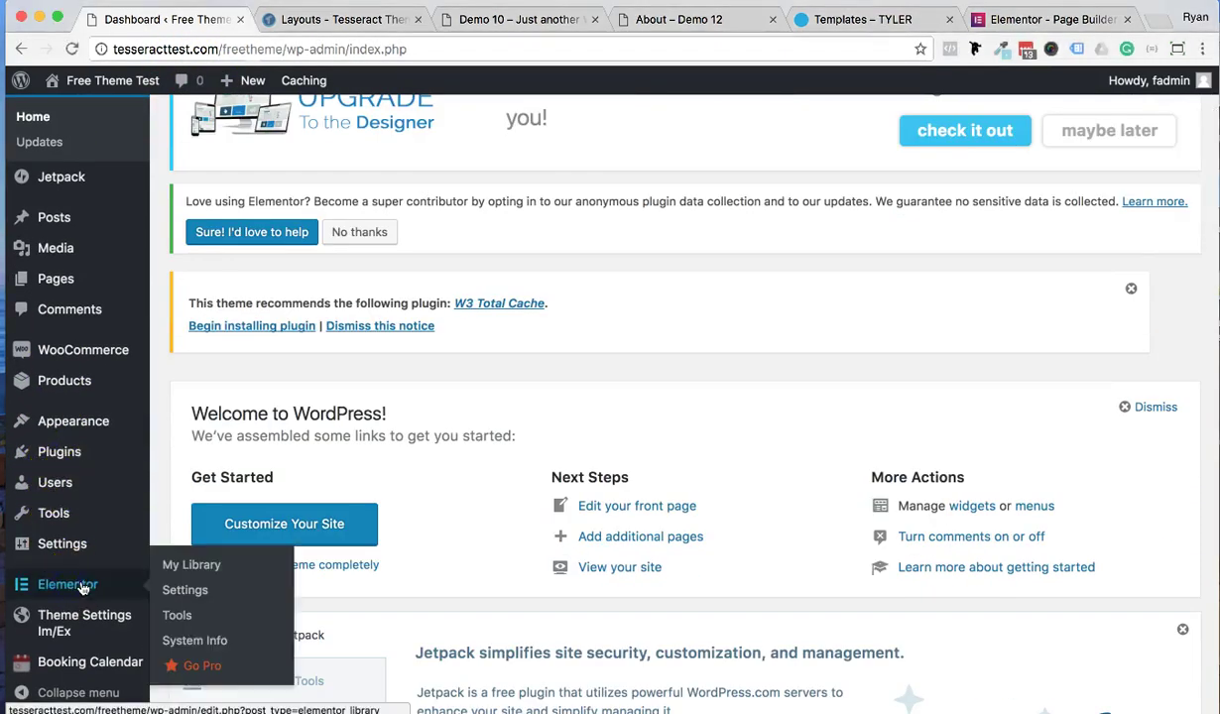
{"action": "left_click", "coordinate": [179, 573]}
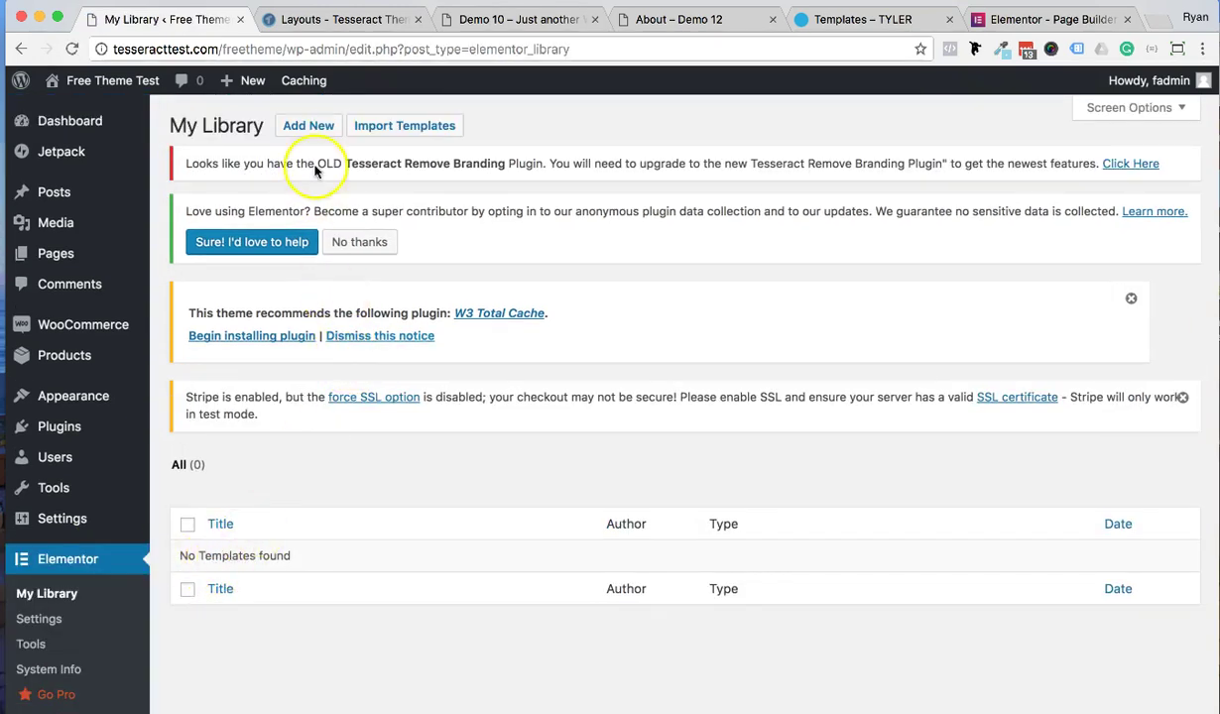
{"action": "left_click", "coordinate": [384, 132]}
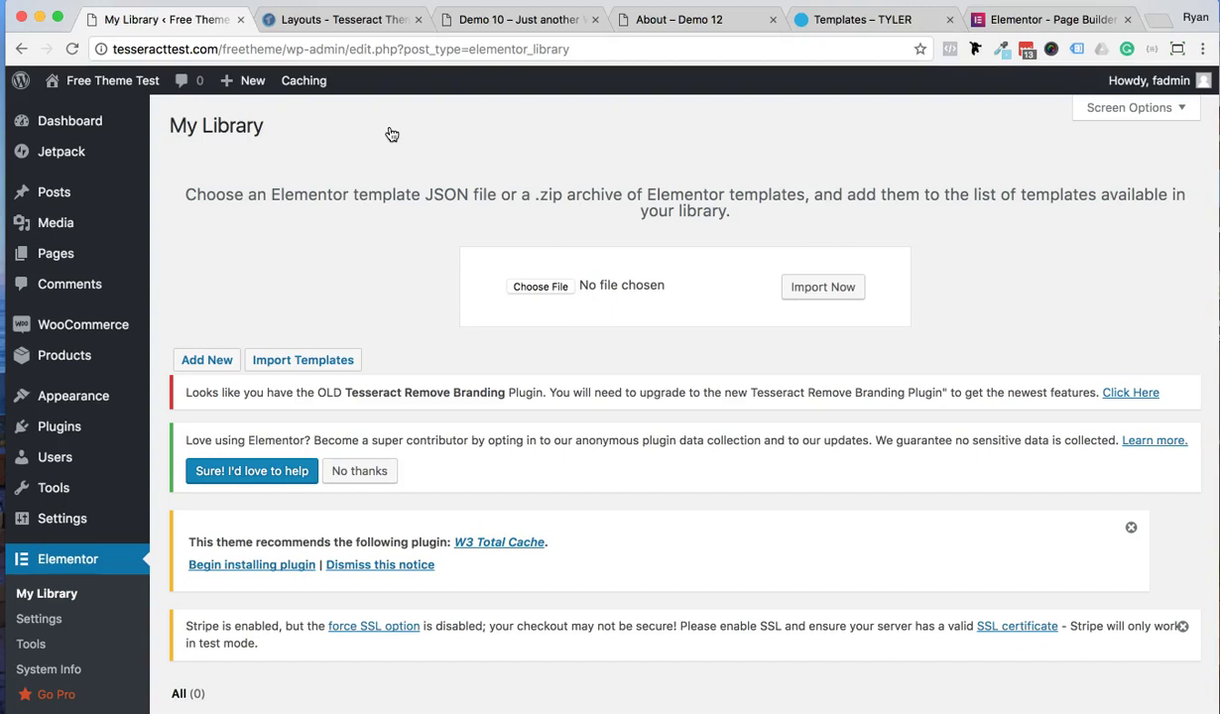
{"action": "left_click_drag", "start_coordinate": [211, 202], "coordinate": [538, 211]}
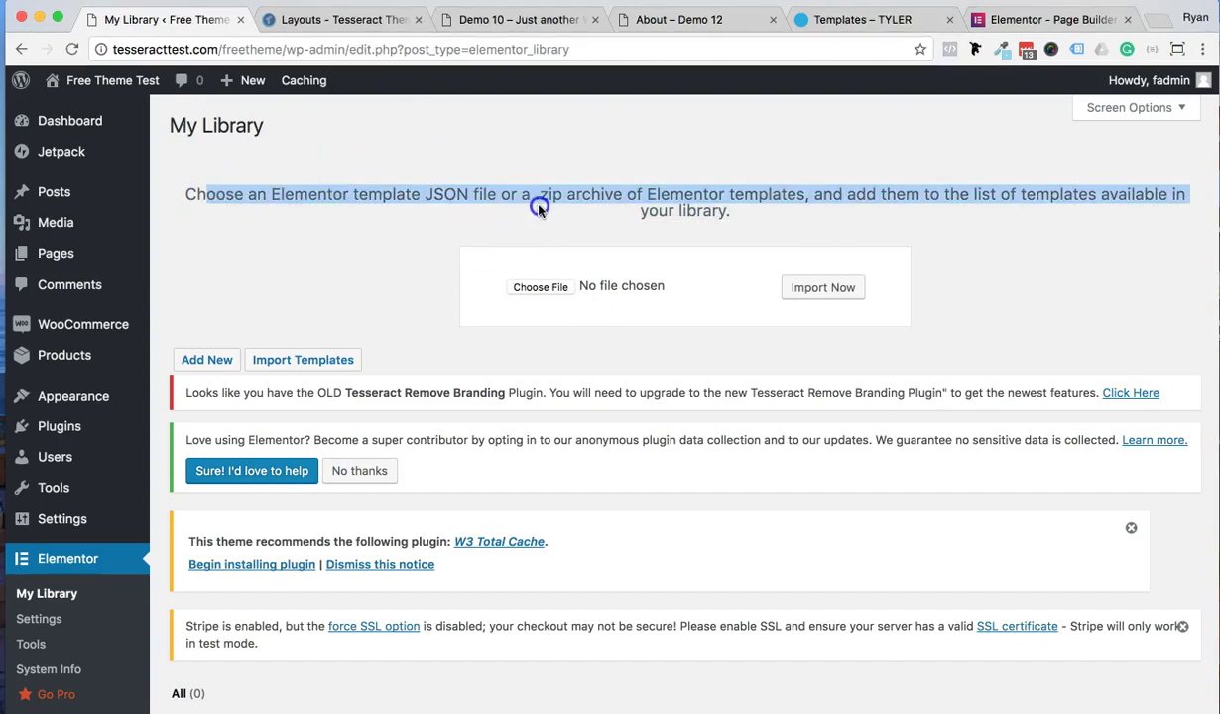
Step: Try to import the All-Tyler-Templates.zip archive from Downloads into the Elementor library
{"action": "left_click", "coordinate": [552, 290]}
{"action": "scroll", "coordinate": [575, 260], "scroll_direction": "down", "scroll_amount": 1}
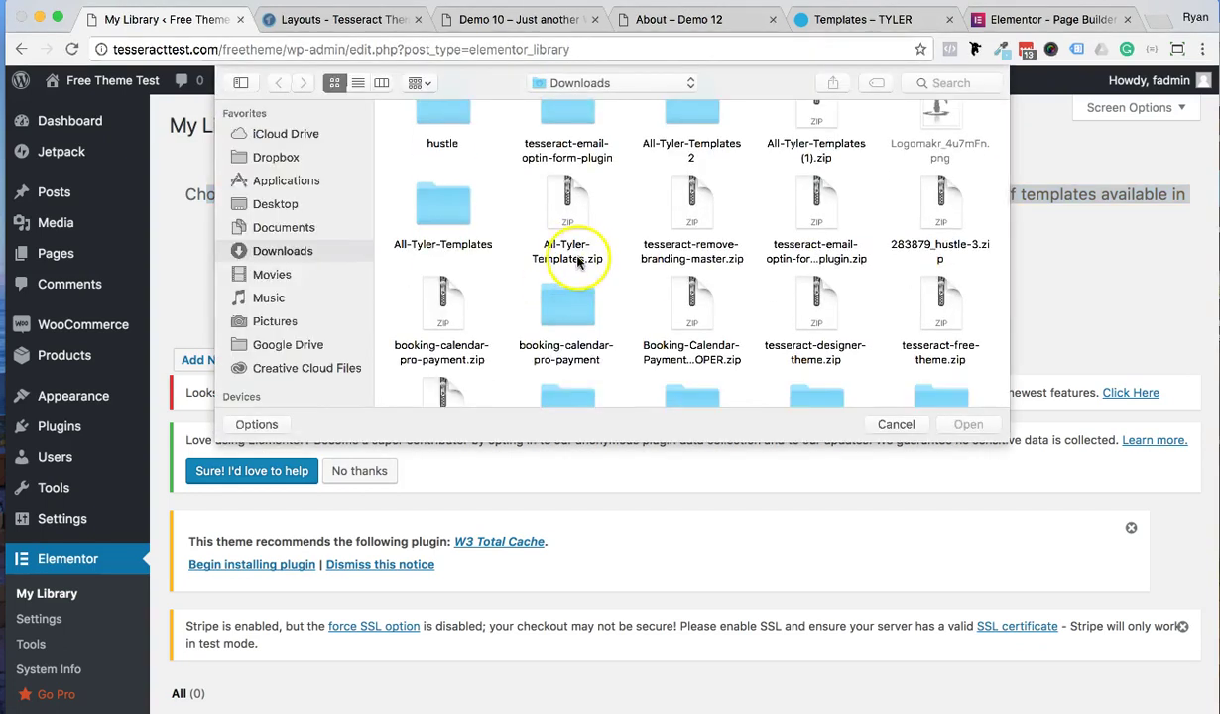
{"action": "left_click", "coordinate": [568, 250]}
{"action": "left_click", "coordinate": [967, 423]}
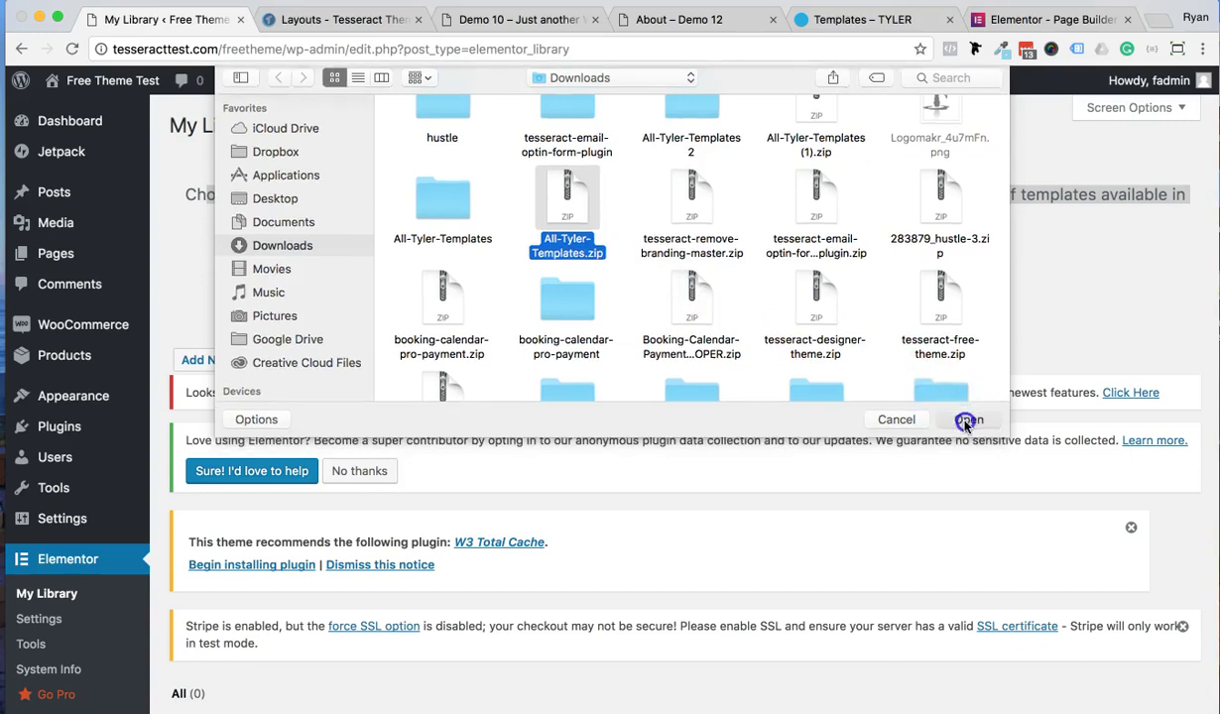
{"action": "left_click", "coordinate": [821, 288]}
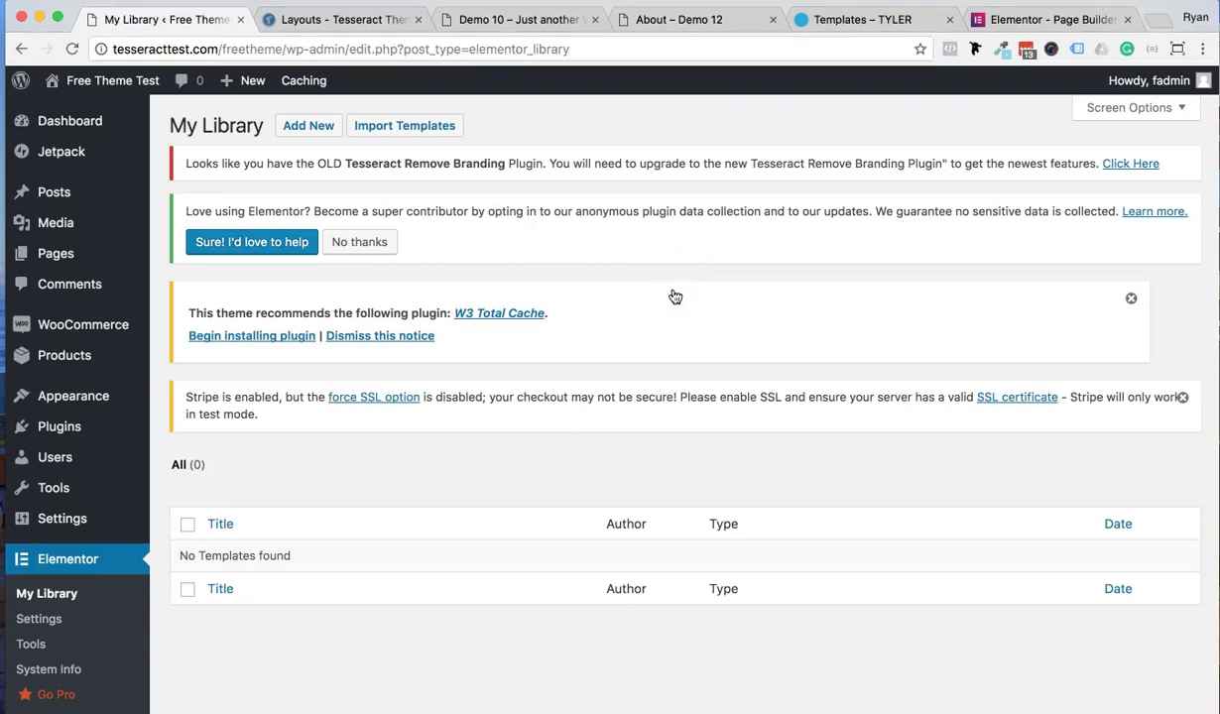
{"action": "scroll", "coordinate": [674, 297], "scroll_direction": "down", "scroll_amount": 3}
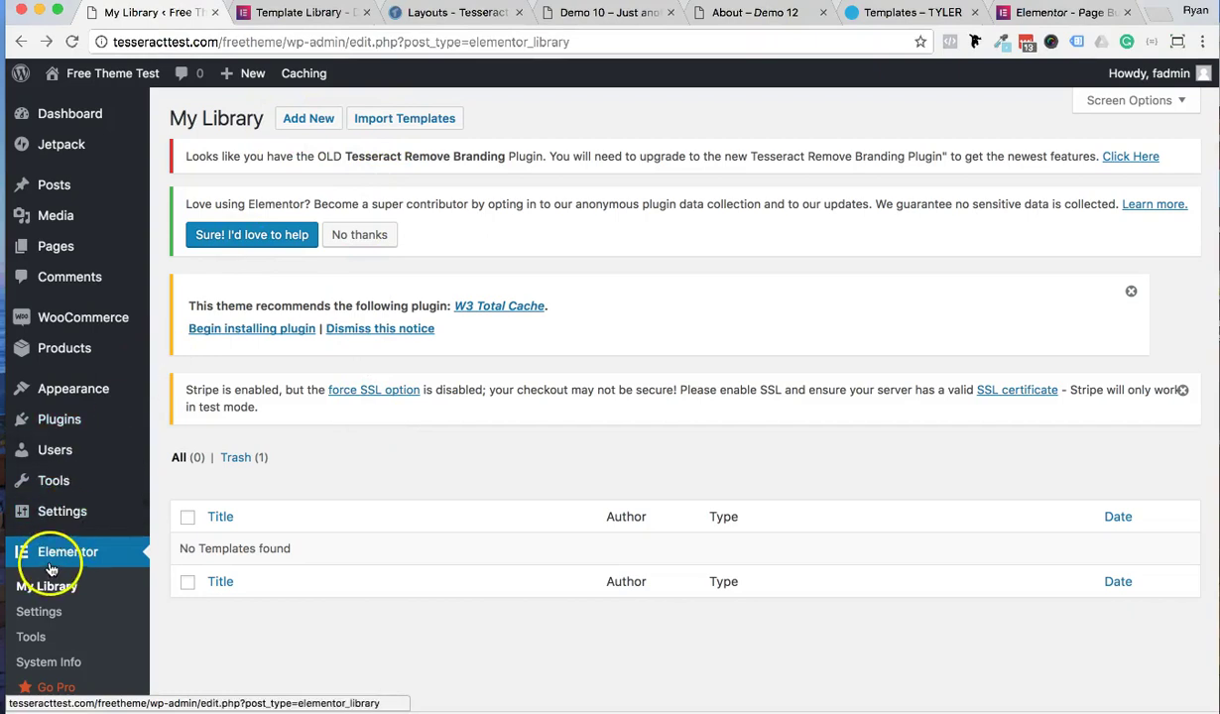
Step: Reopen the template import form and choose AllTylerTemplates.zip from the Downloads folder as the file to import
{"action": "left_click", "coordinate": [386, 121]}
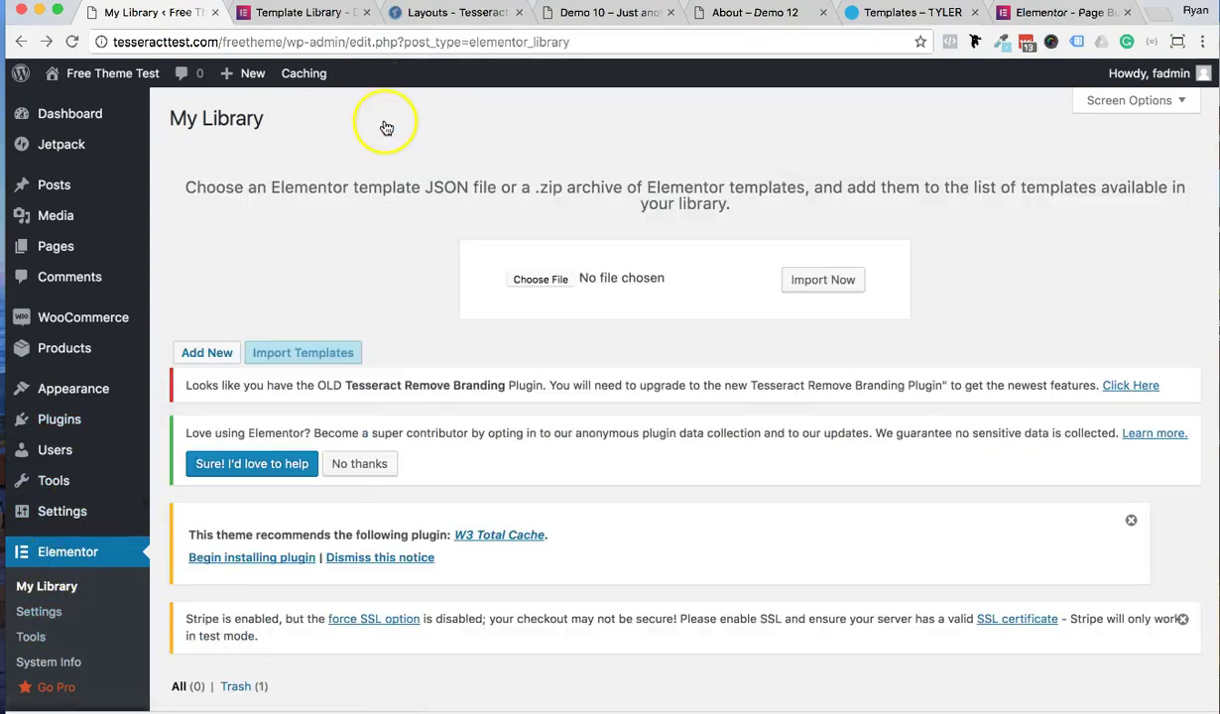
{"action": "double_click", "coordinate": [442, 188]}
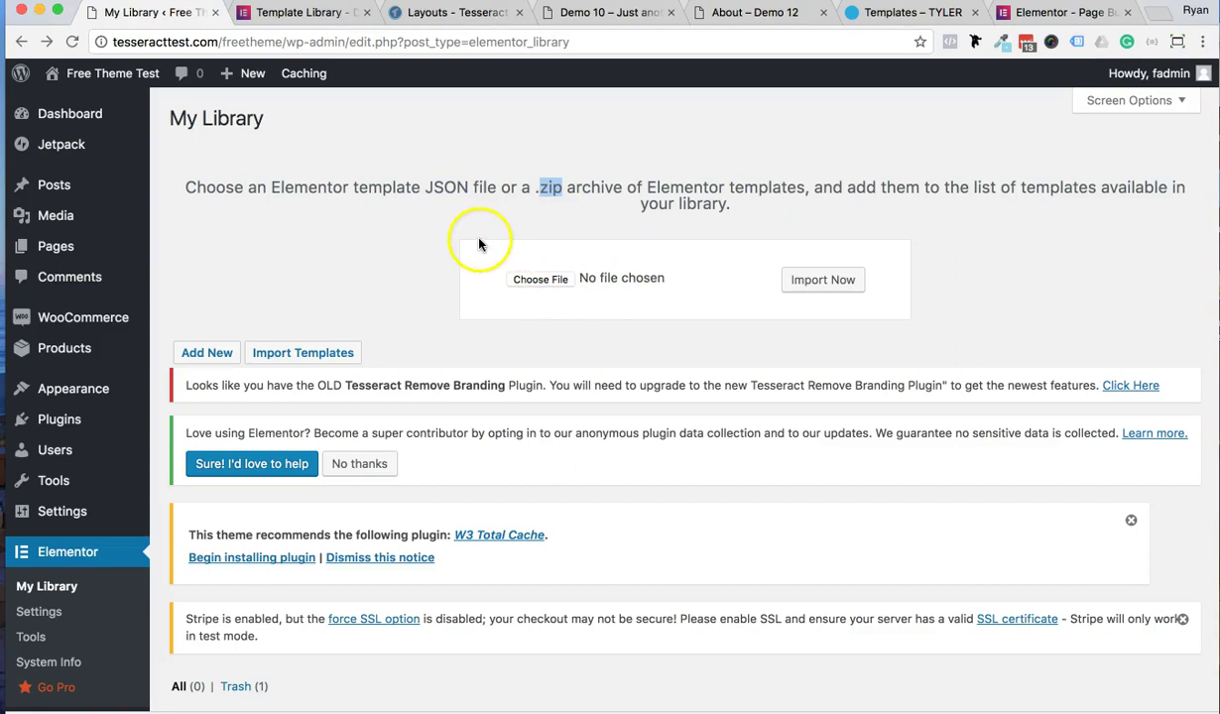
{"action": "left_click", "coordinate": [578, 260]}
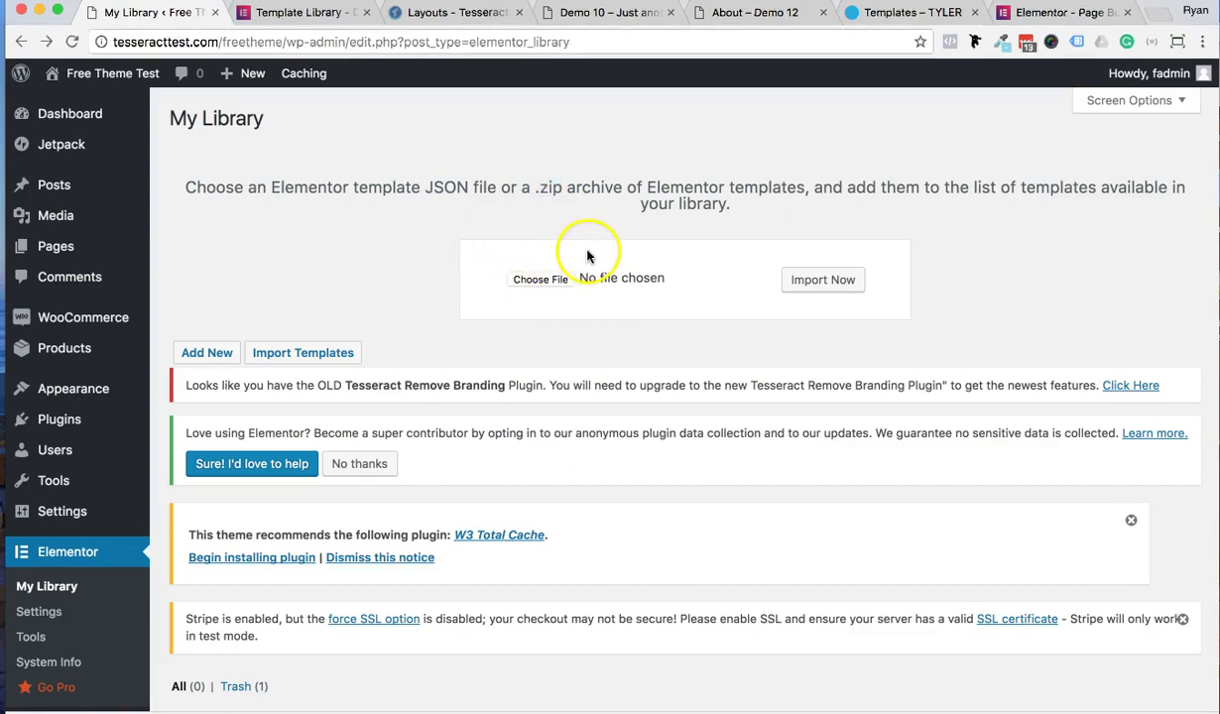
{"action": "left_click", "coordinate": [543, 281]}
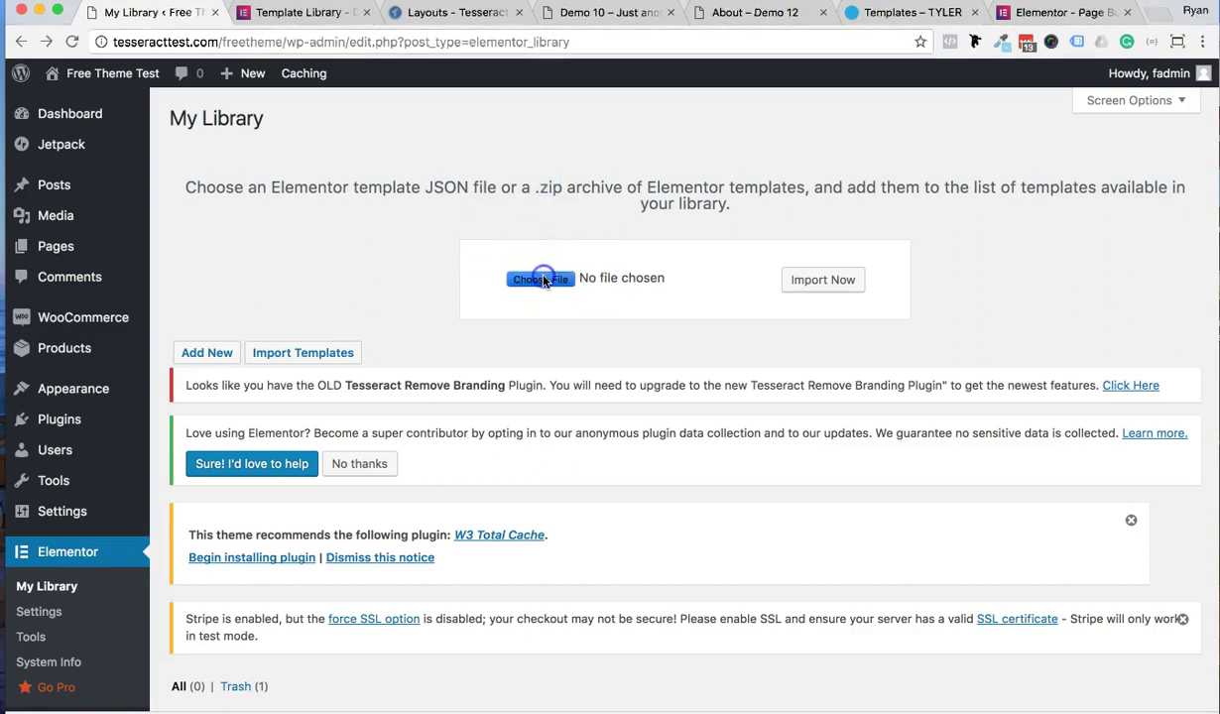
{"action": "left_click", "coordinate": [560, 76]}
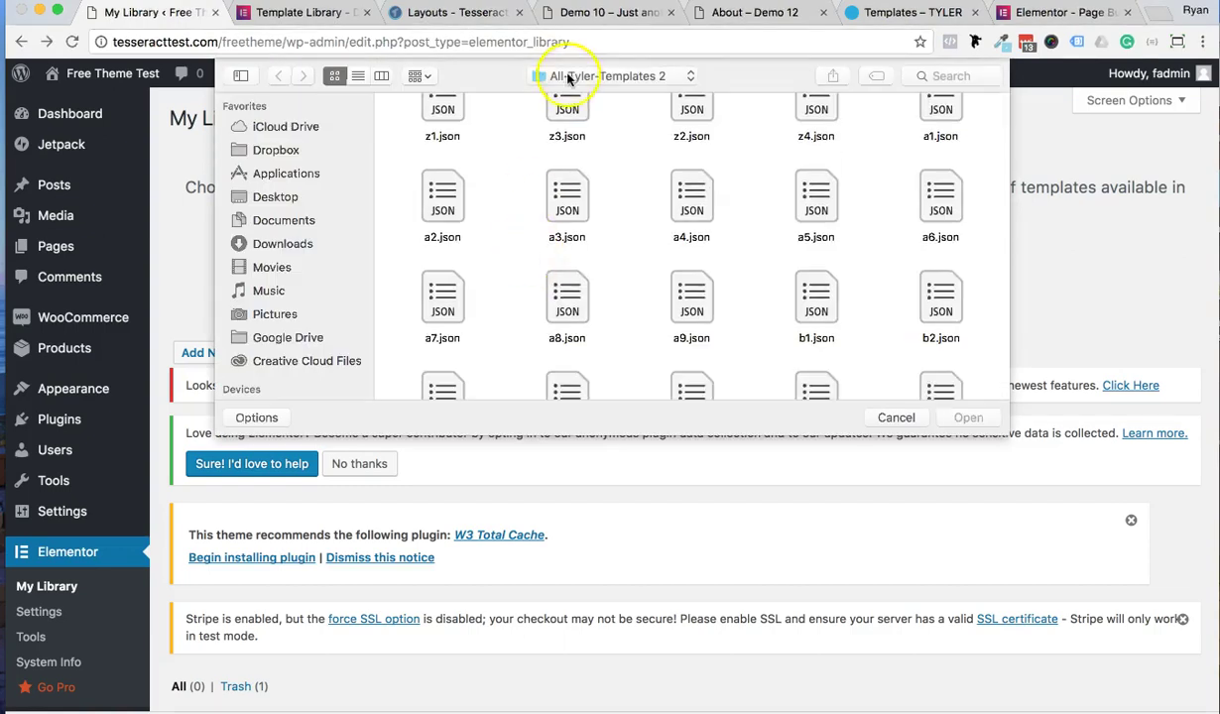
{"action": "left_click", "coordinate": [525, 96]}
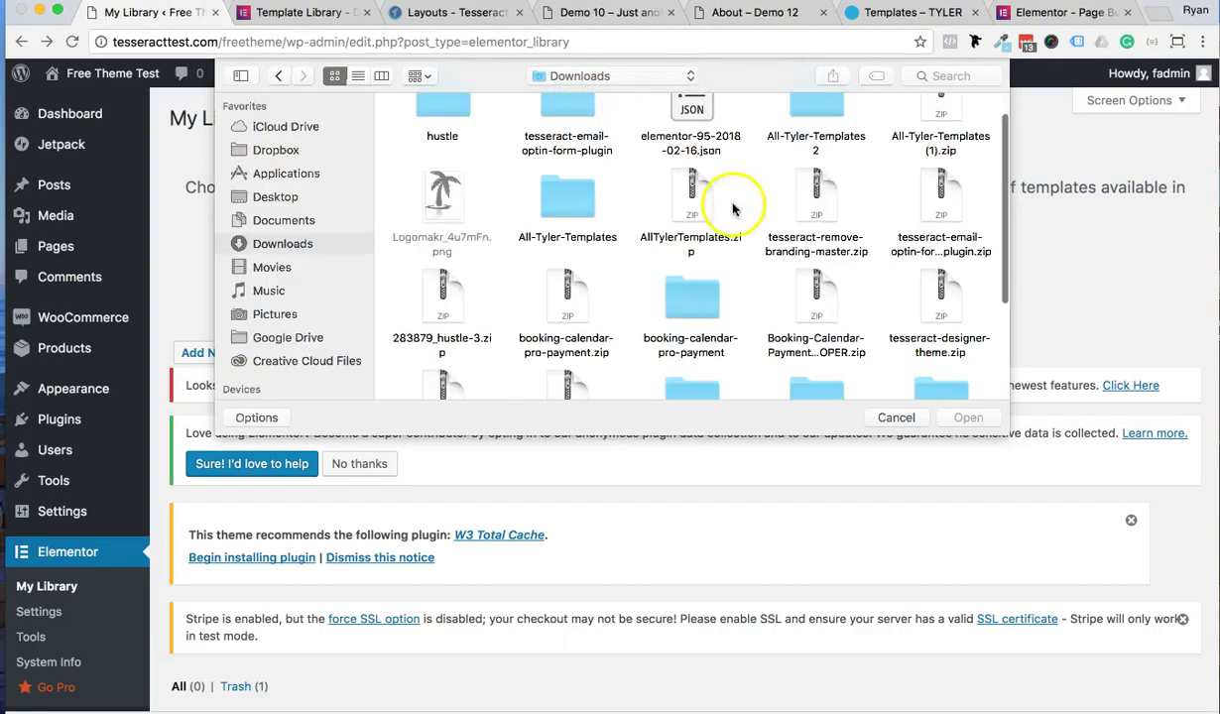
{"action": "scroll", "coordinate": [732, 209], "scroll_direction": "up", "scroll_amount": 2}
{"action": "left_click", "coordinate": [694, 248]}
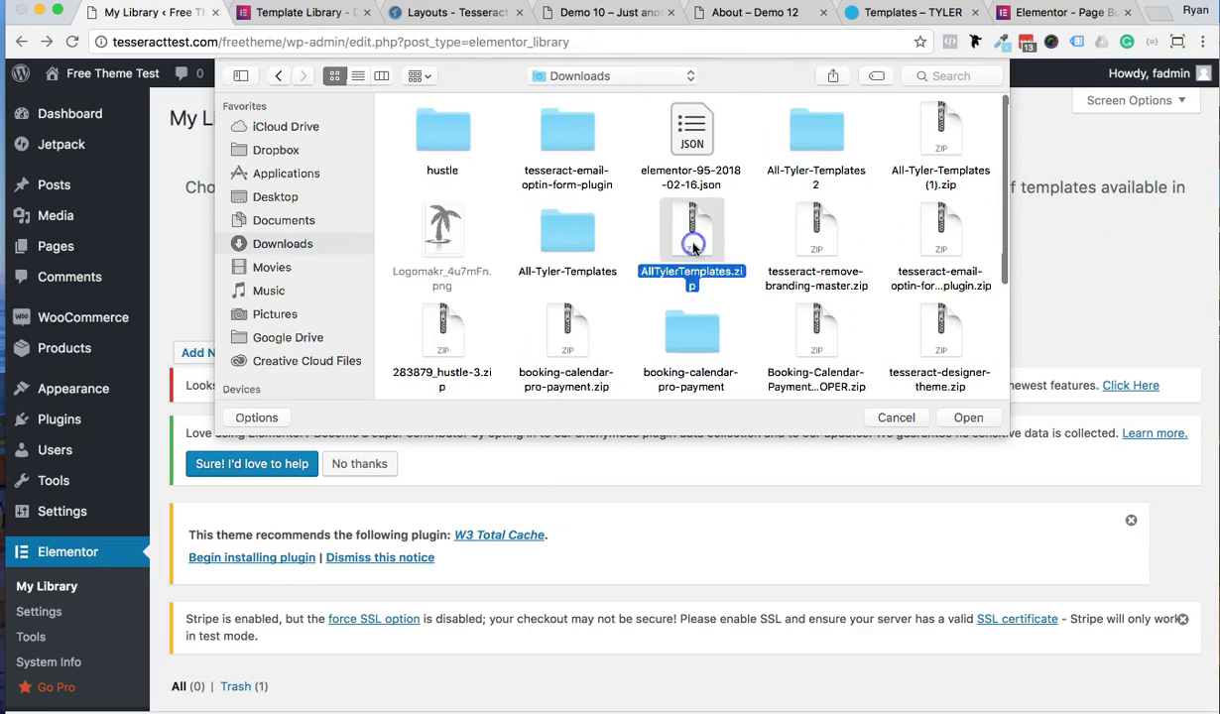
{"action": "left_click", "coordinate": [941, 124]}
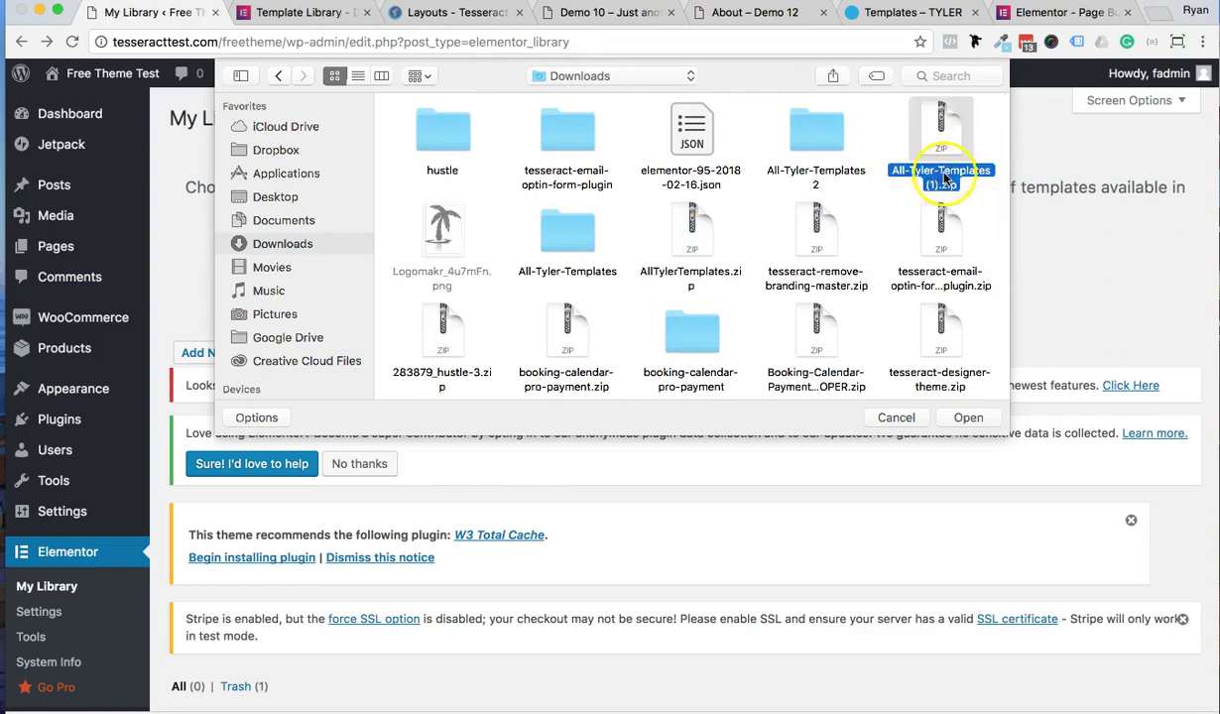
{"action": "left_click", "coordinate": [684, 234]}
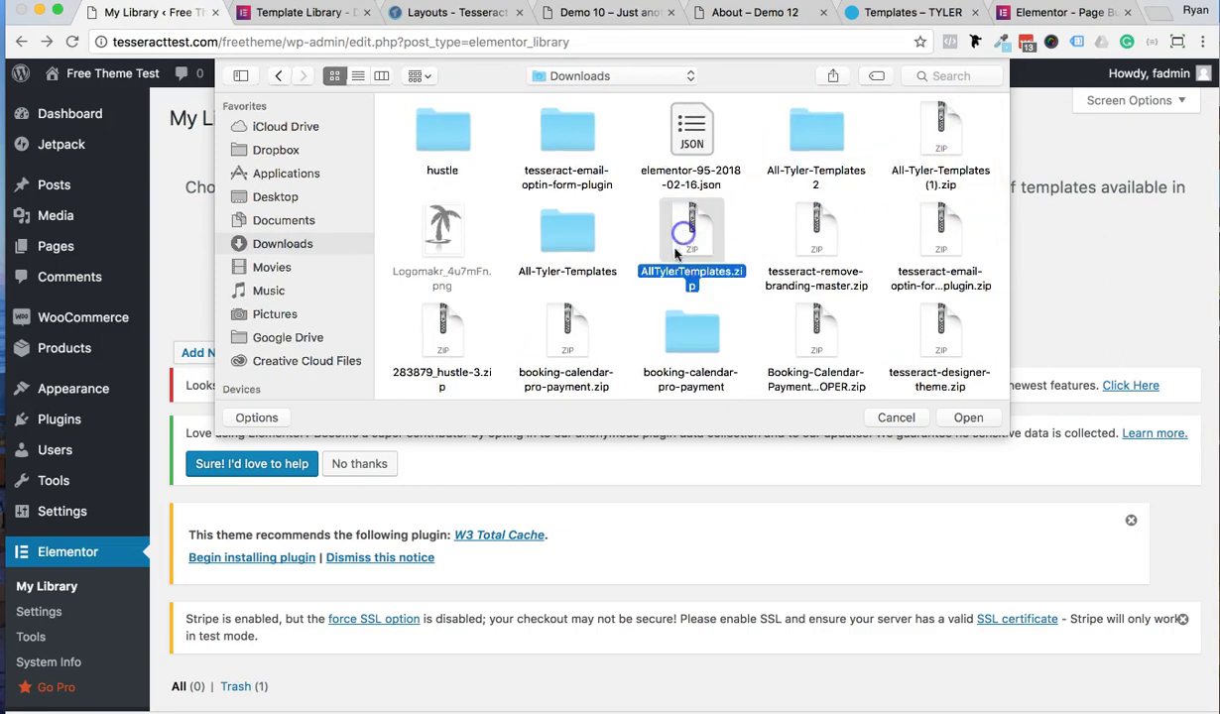
{"action": "left_click", "coordinate": [959, 418]}
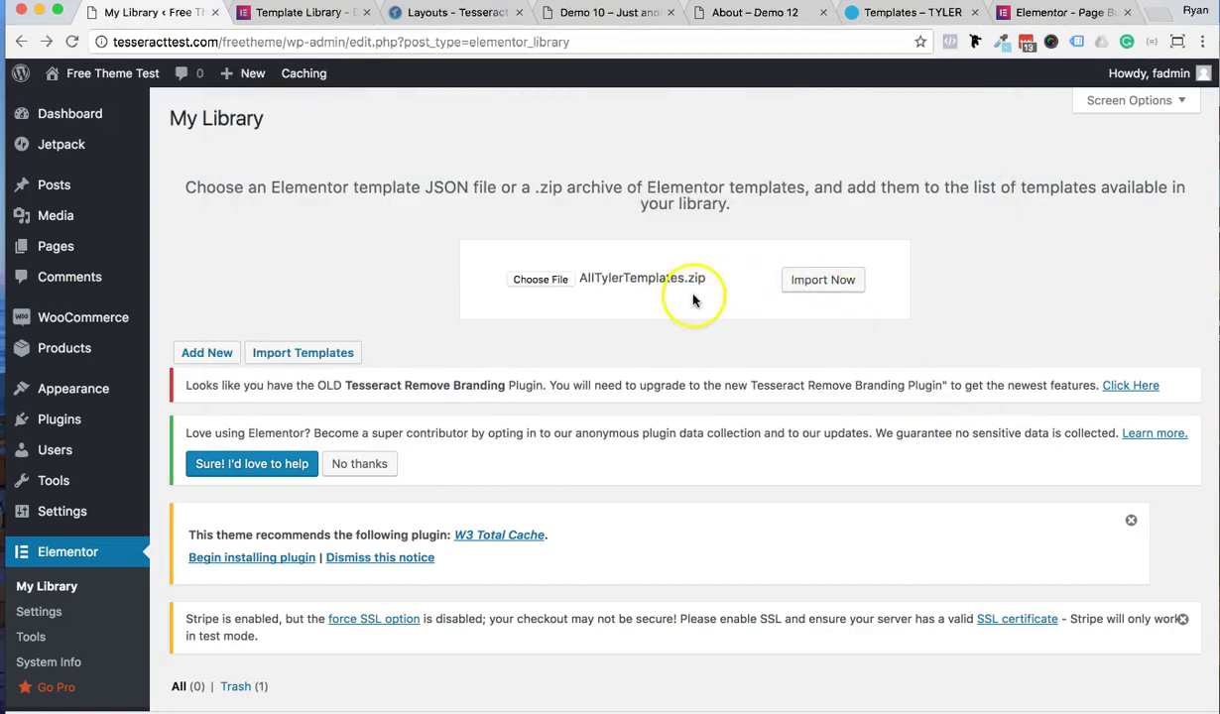
Step: Try to import the chosen AllTylerTemplates.zip archive into the Elementor library
{"action": "left_click", "coordinate": [811, 287]}
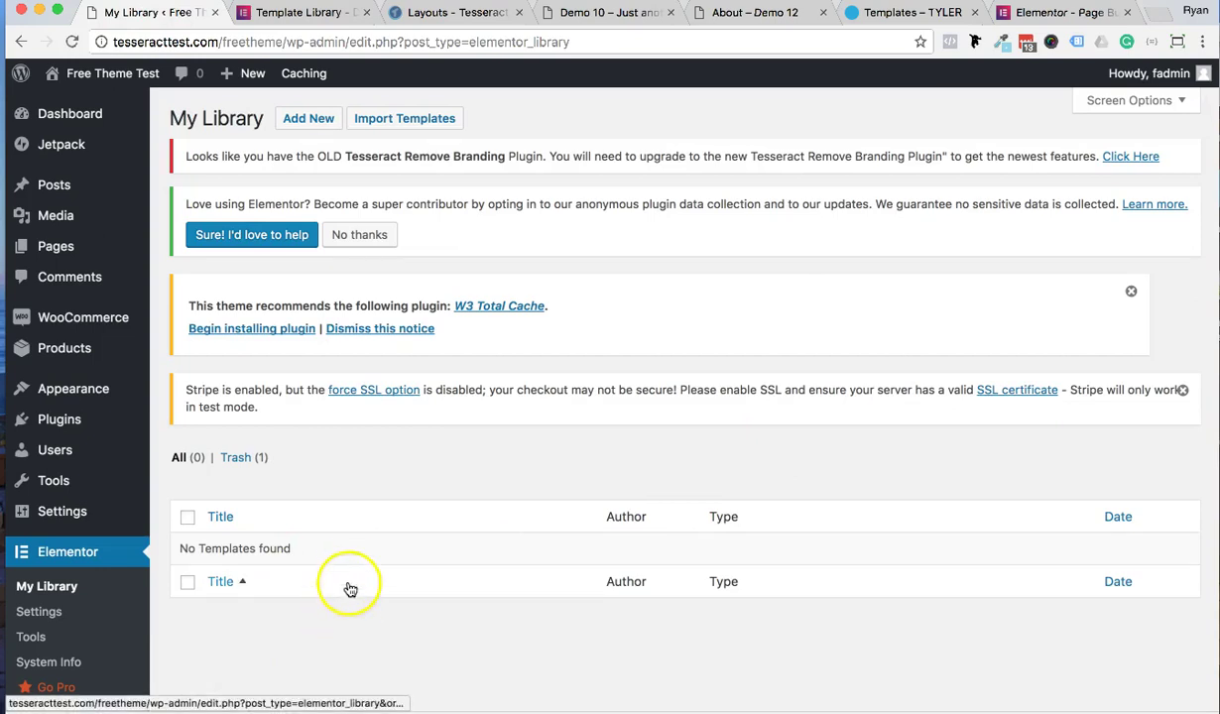
{"action": "left_click", "coordinate": [306, 120]}
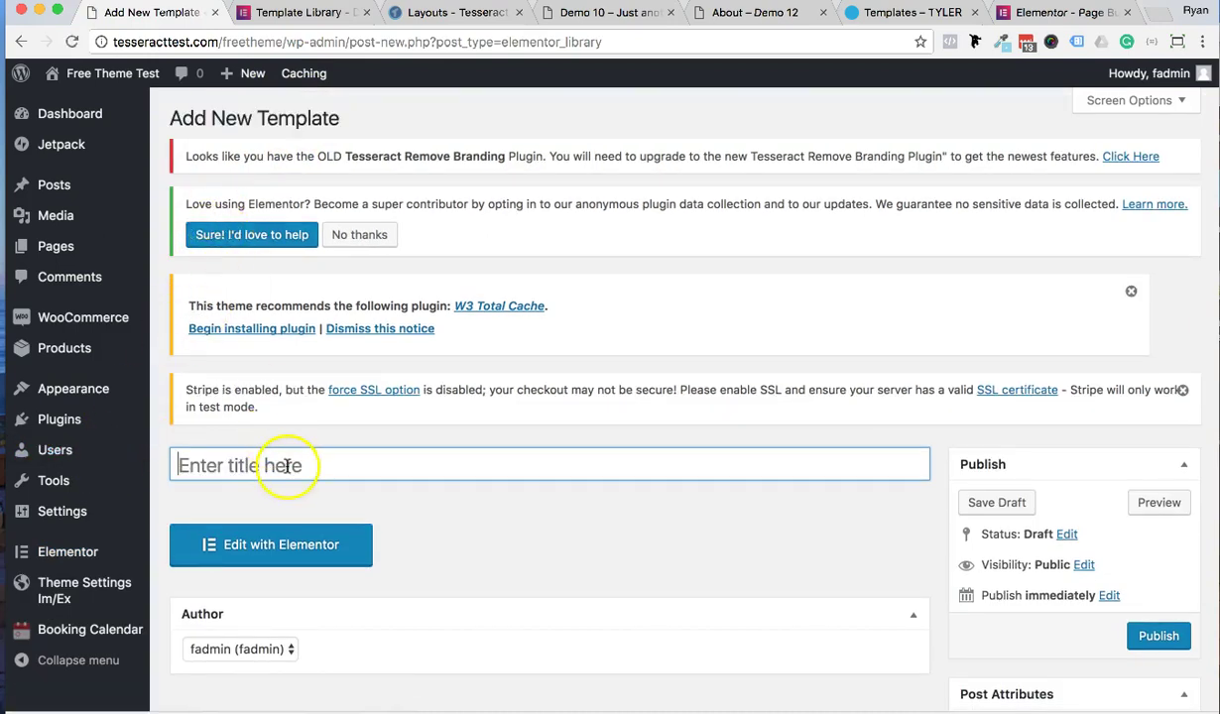
{"action": "left_click", "coordinate": [20, 44]}
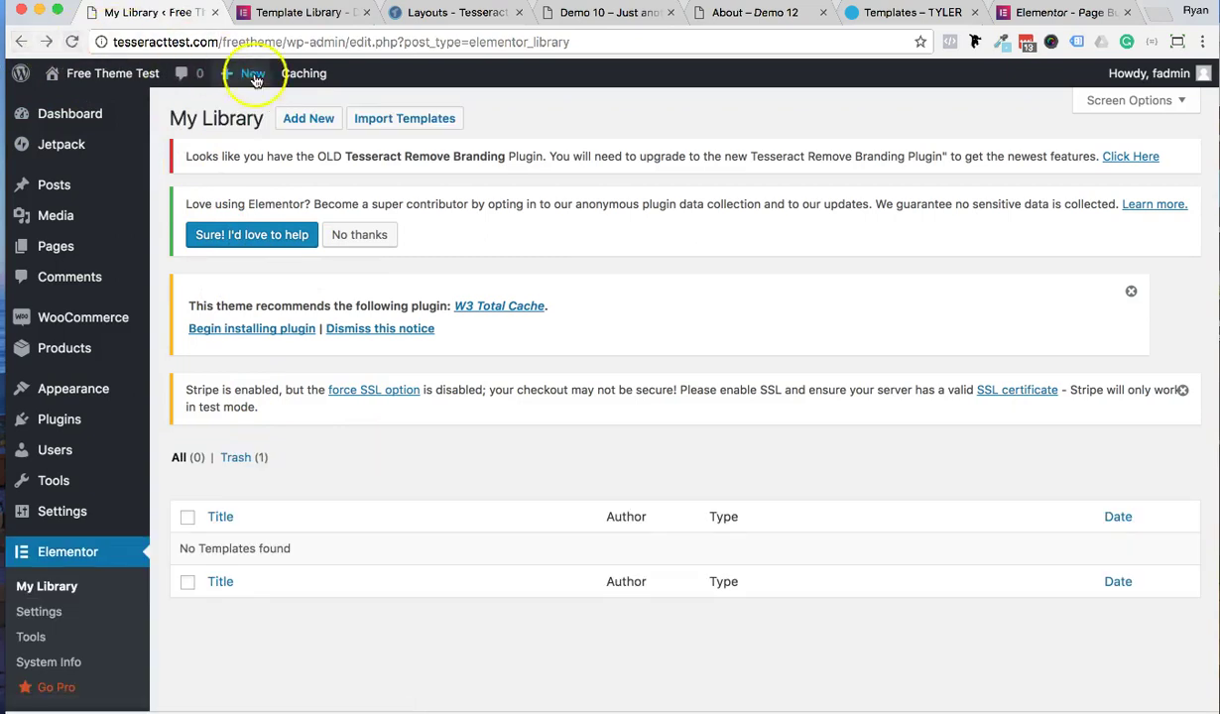
Step: Import the single template file a3.json from the All-Tyler-Templates 2 folder in Downloads into the Elementor library
{"action": "left_click", "coordinate": [384, 120]}
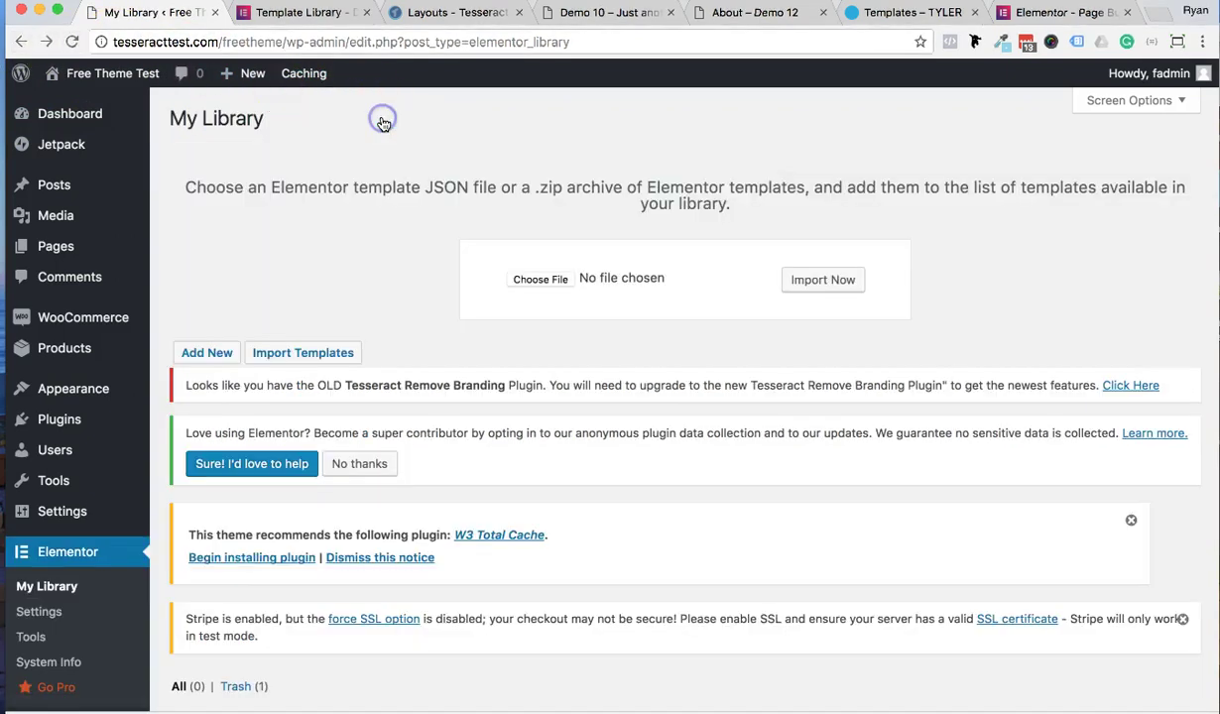
{"action": "left_click", "coordinate": [539, 280]}
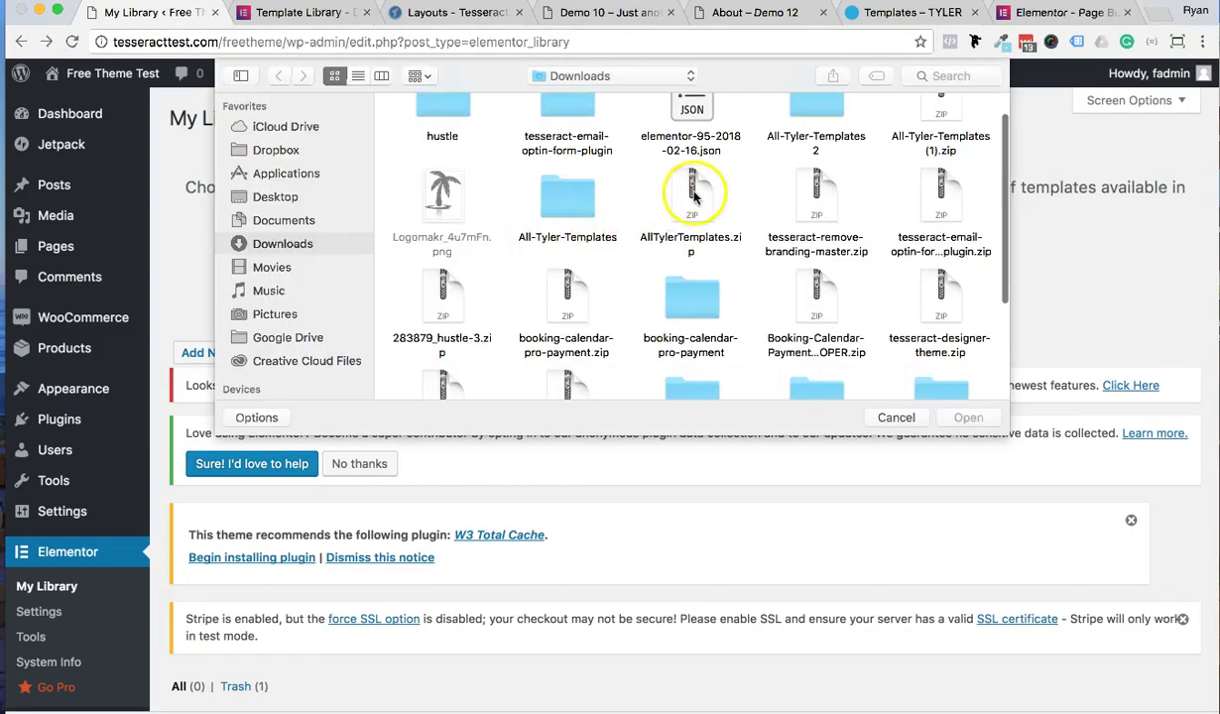
{"action": "double_click", "coordinate": [809, 109]}
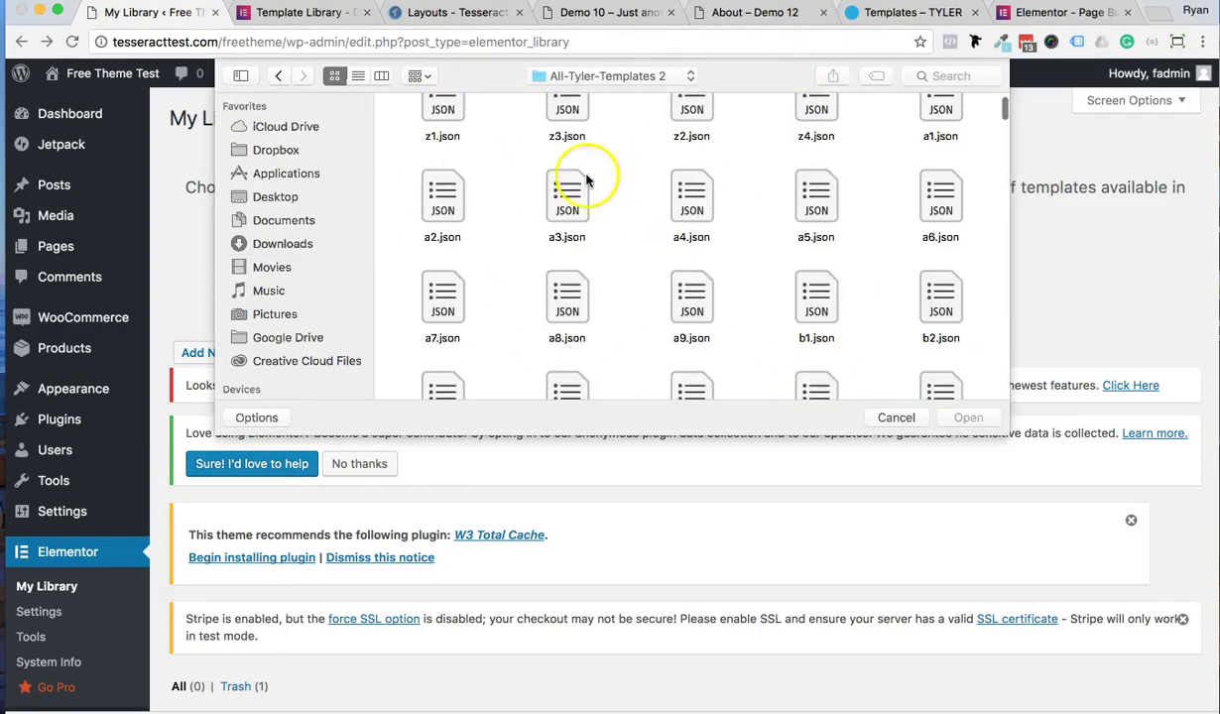
{"action": "left_click", "coordinate": [443, 223]}
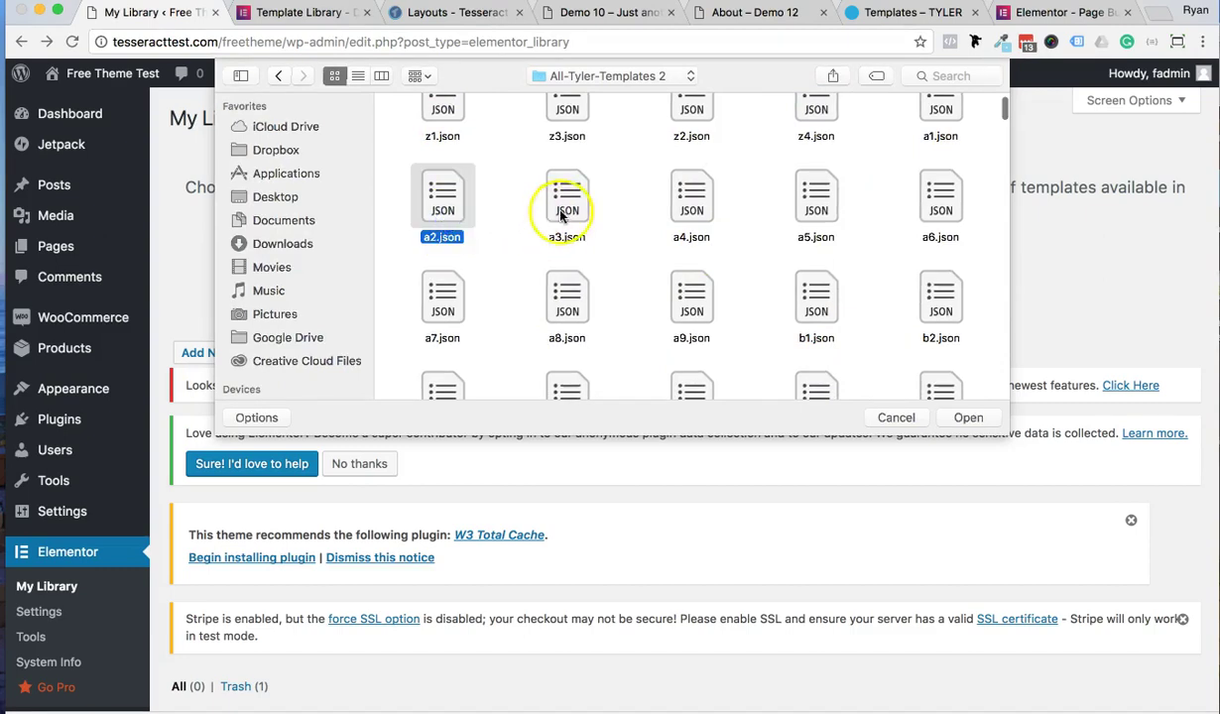
{"action": "left_click", "coordinate": [566, 213]}
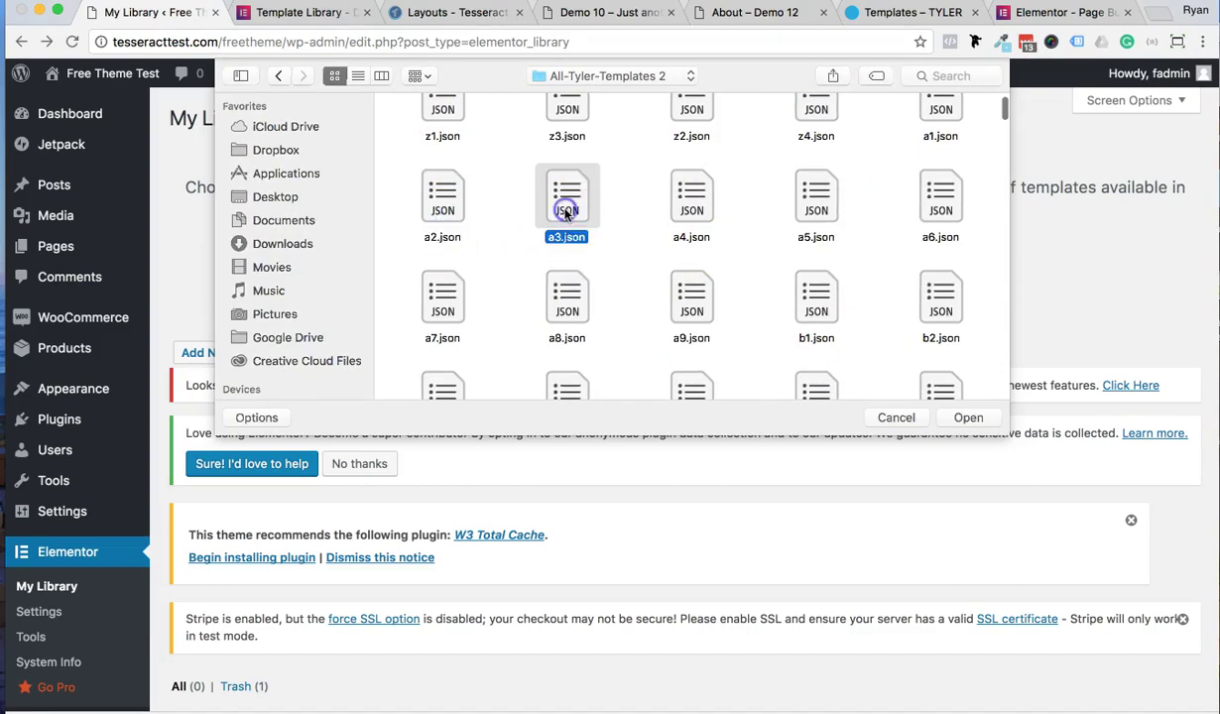
{"action": "left_click", "coordinate": [963, 418]}
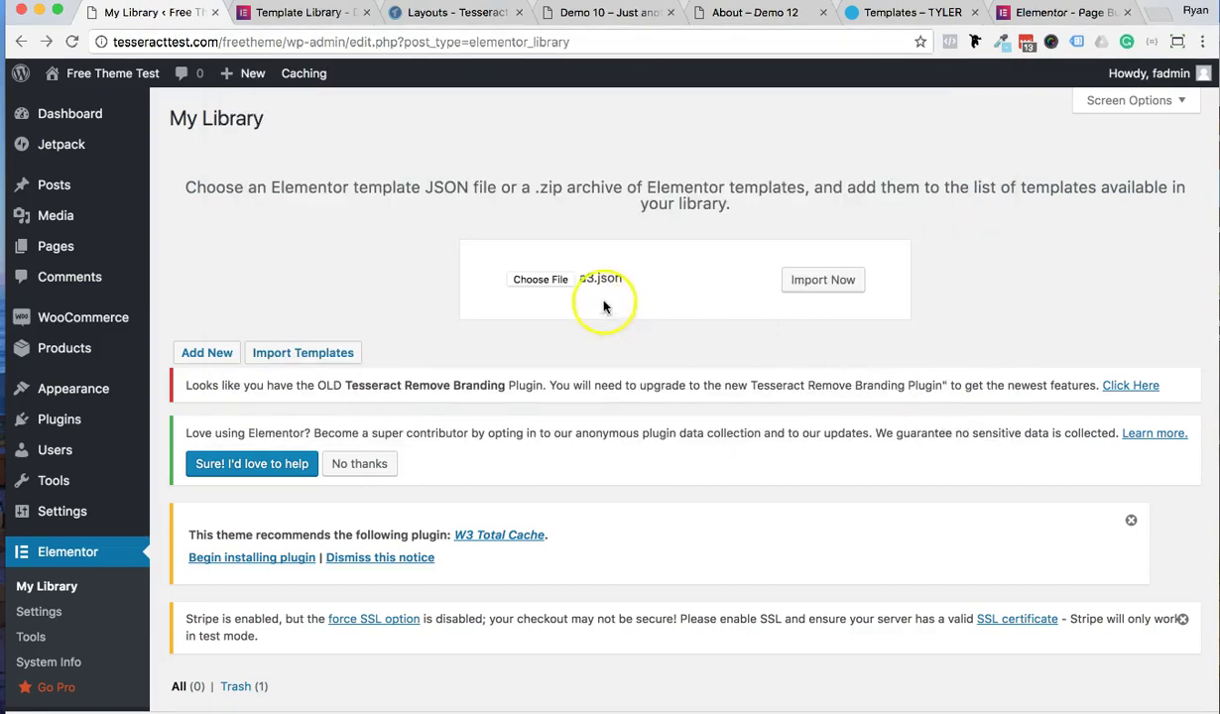
{"action": "left_click", "coordinate": [791, 283]}
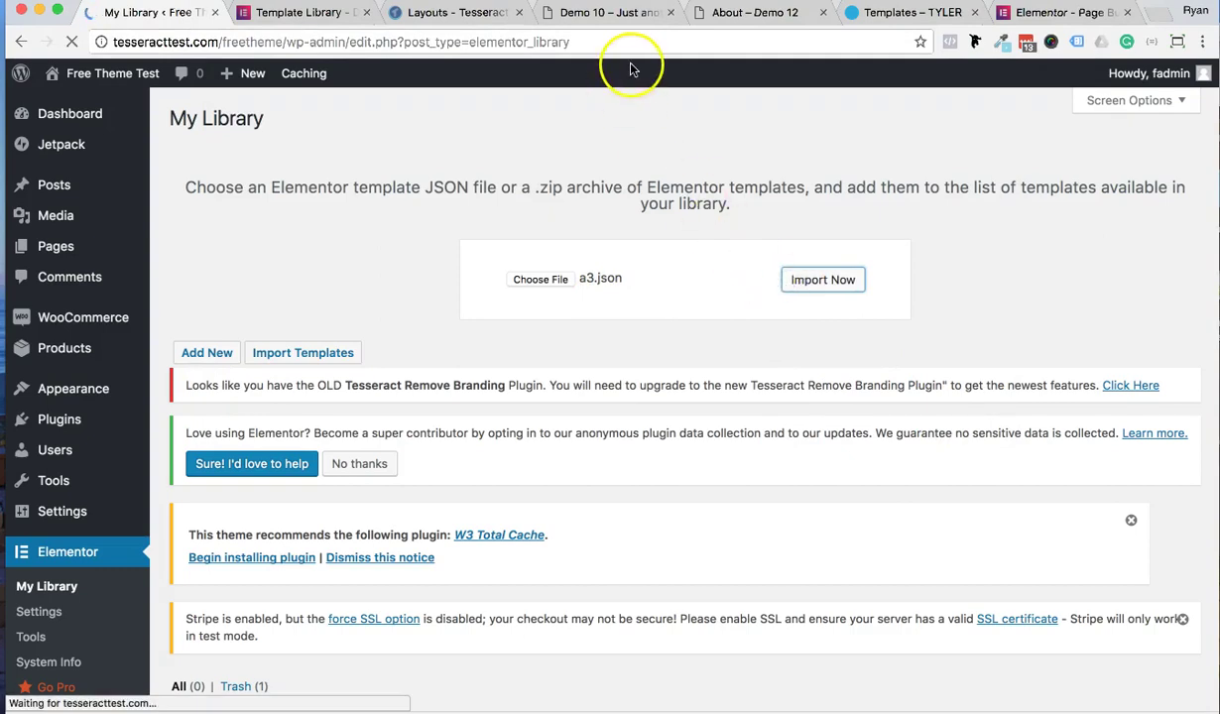
{"action": "scroll", "coordinate": [381, 310], "scroll_direction": "down", "scroll_amount": 2}
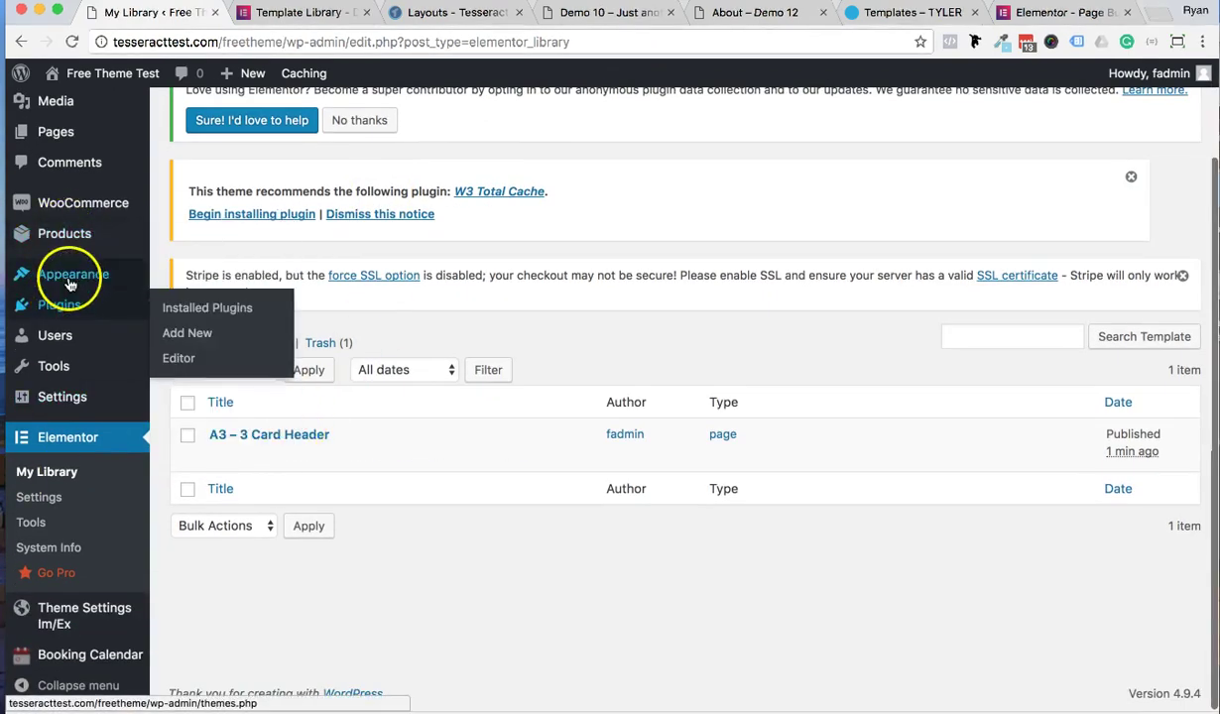
Step: Create a new page titled "Test page" with the Full Width Page template and publish it
{"action": "mouse_move", "coordinate": [62, 139]}
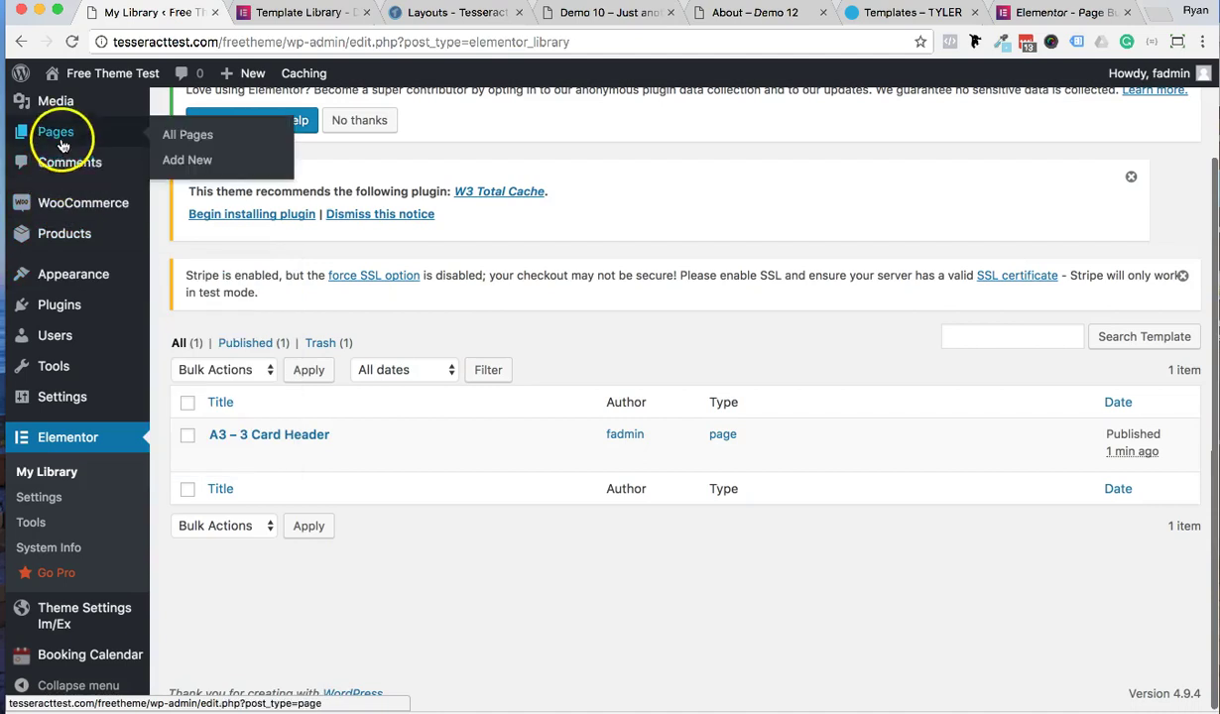
{"action": "left_click", "coordinate": [203, 137]}
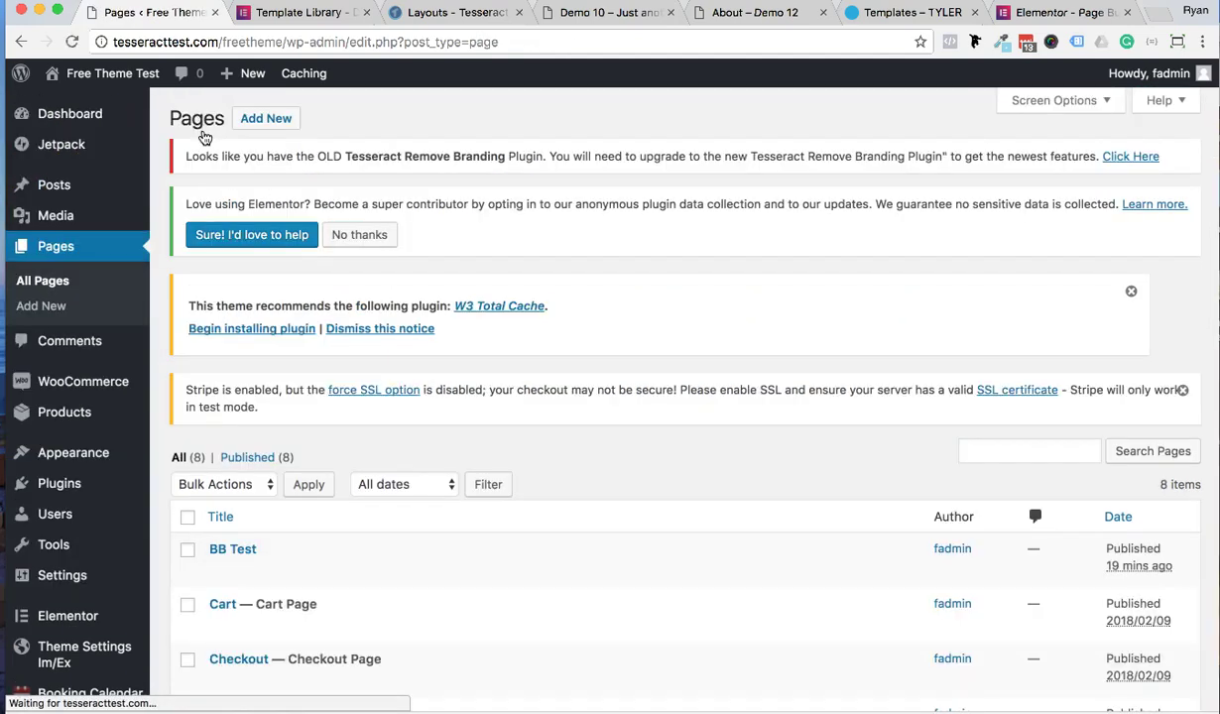
{"action": "left_click", "coordinate": [267, 121]}
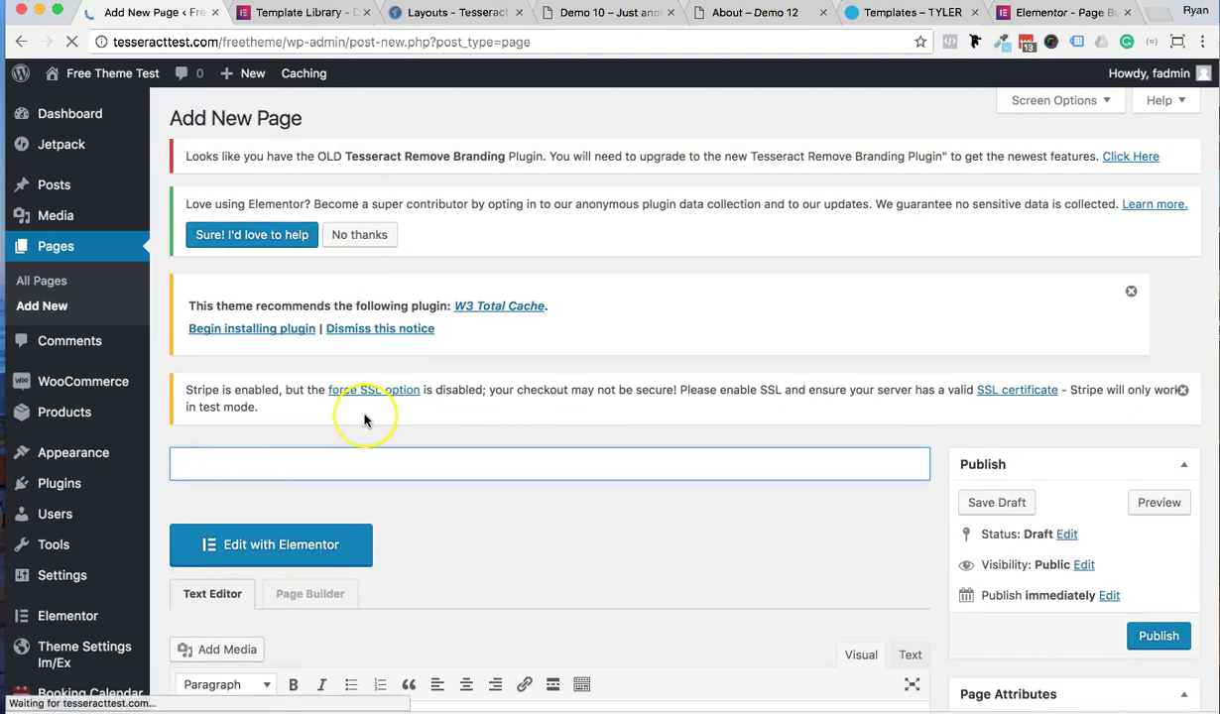
{"action": "type", "text": "Test page"}
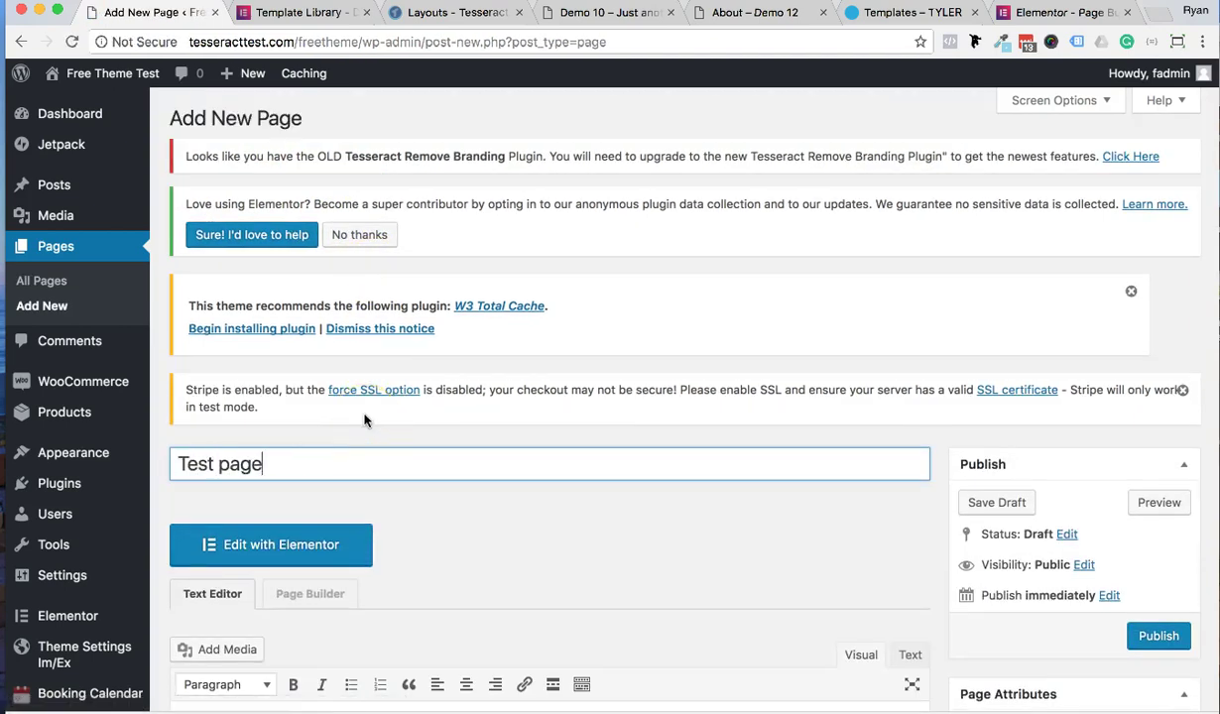
{"action": "scroll", "coordinate": [692, 463], "scroll_direction": "down", "scroll_amount": 5}
{"action": "left_click", "coordinate": [1002, 632]}
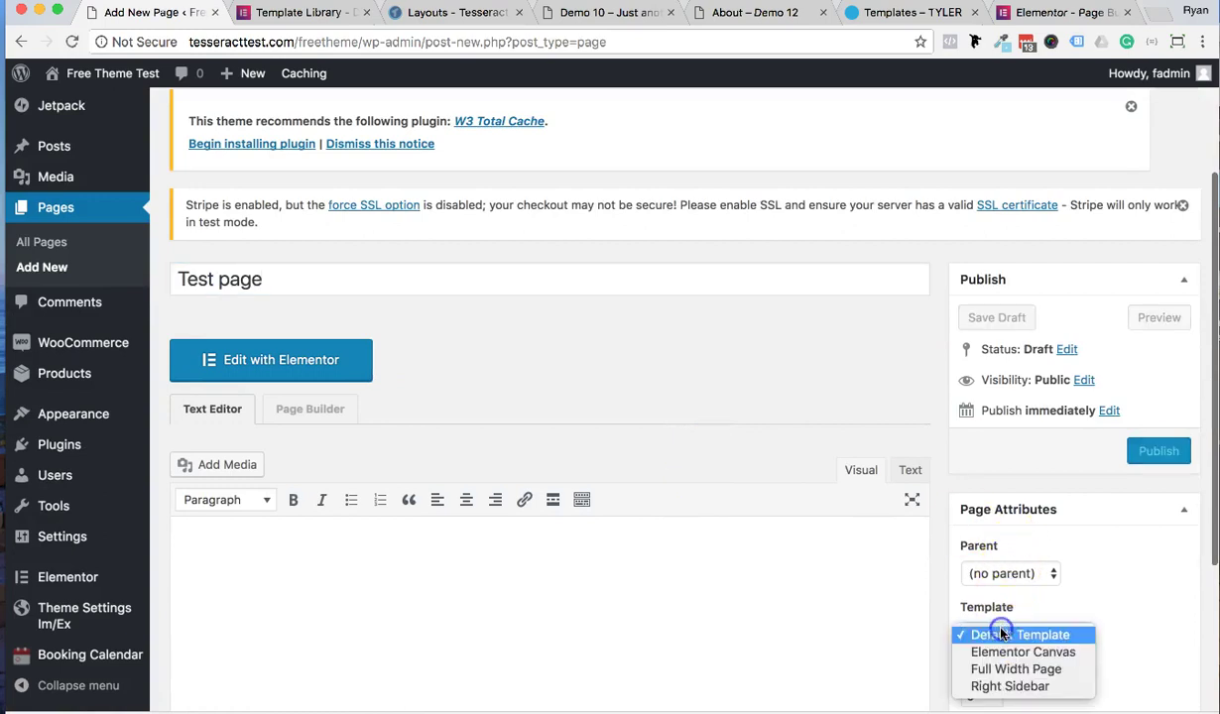
{"action": "left_click", "coordinate": [1049, 670]}
{"action": "left_click", "coordinate": [1156, 451]}
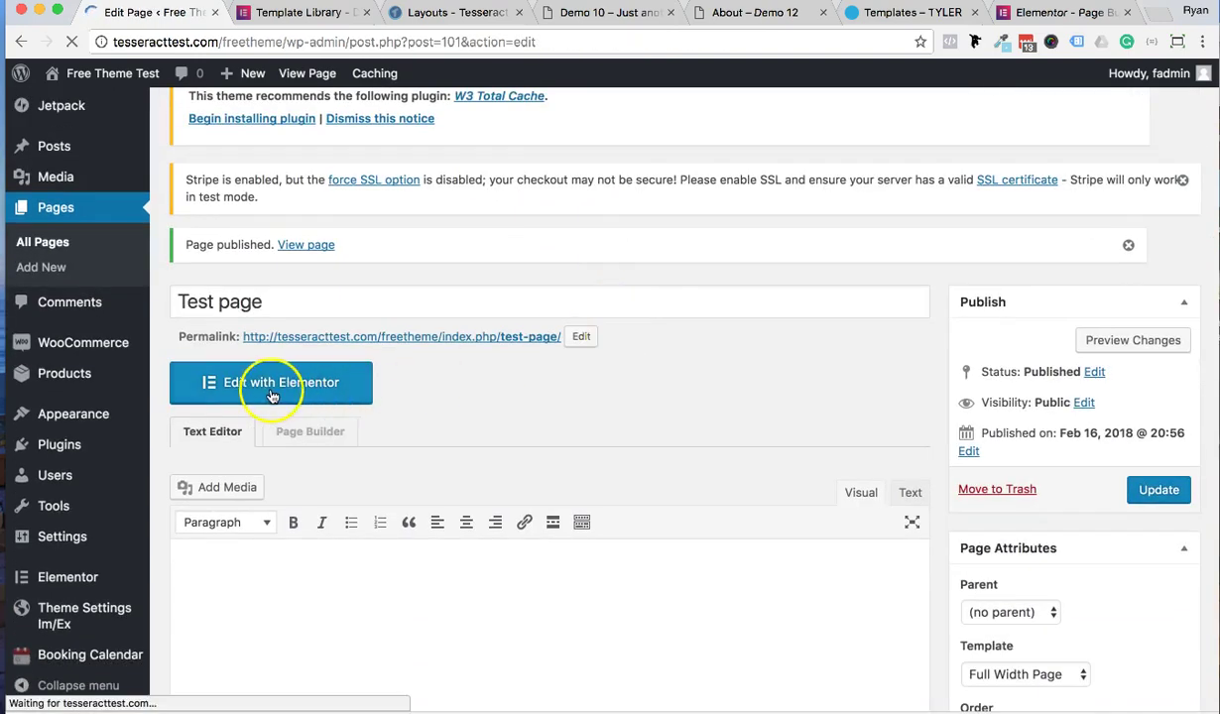
Step: Open the new page in the Elementor editor and bring up the library of predesigned templates
{"action": "left_click", "coordinate": [273, 394]}
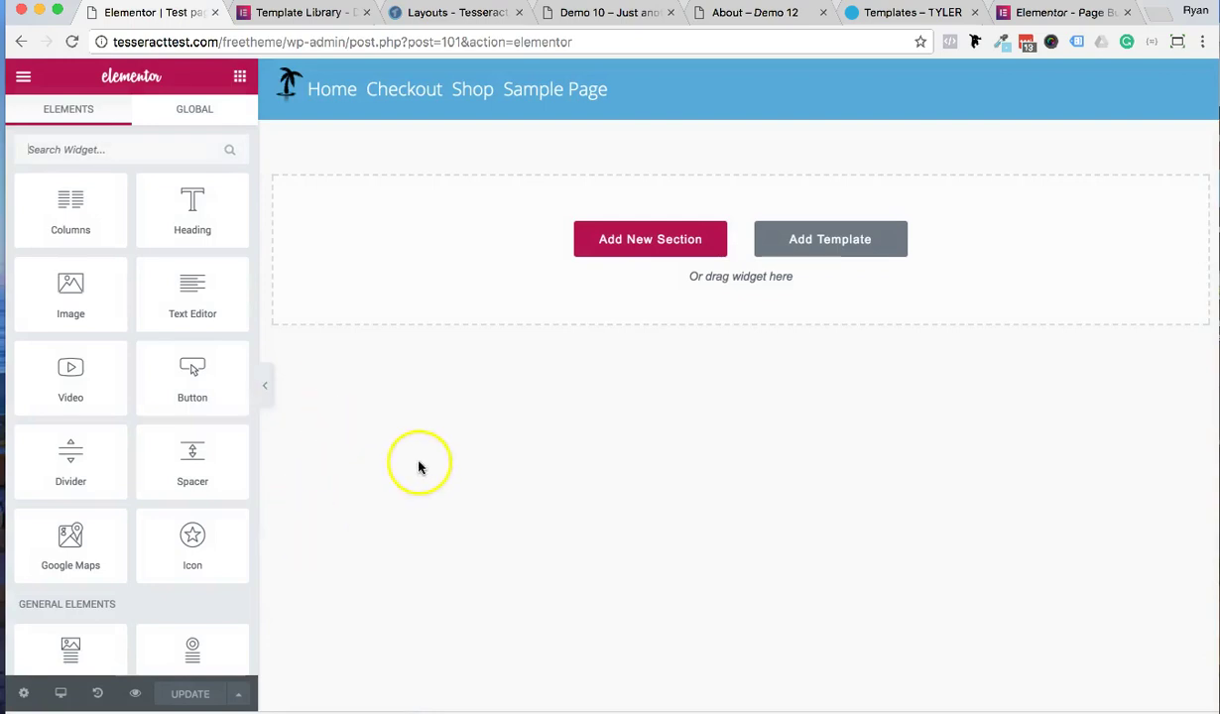
{"action": "left_click", "coordinate": [822, 245]}
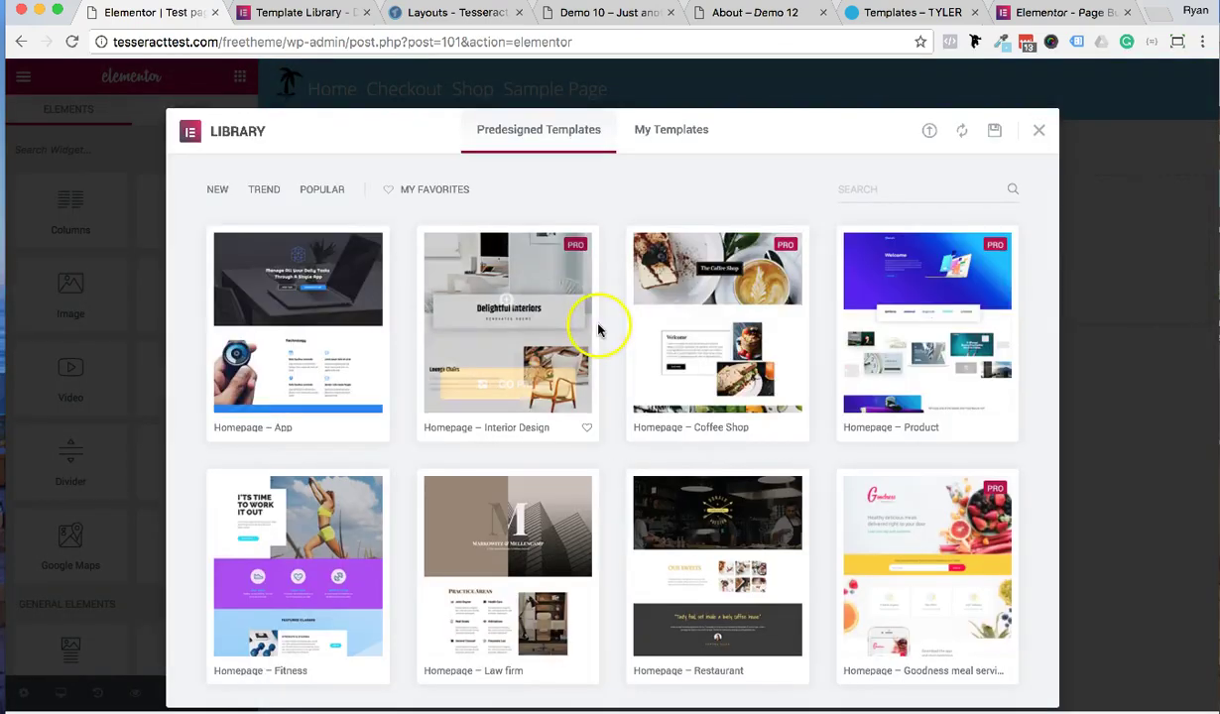
{"action": "mouse_move", "coordinate": [294, 323]}
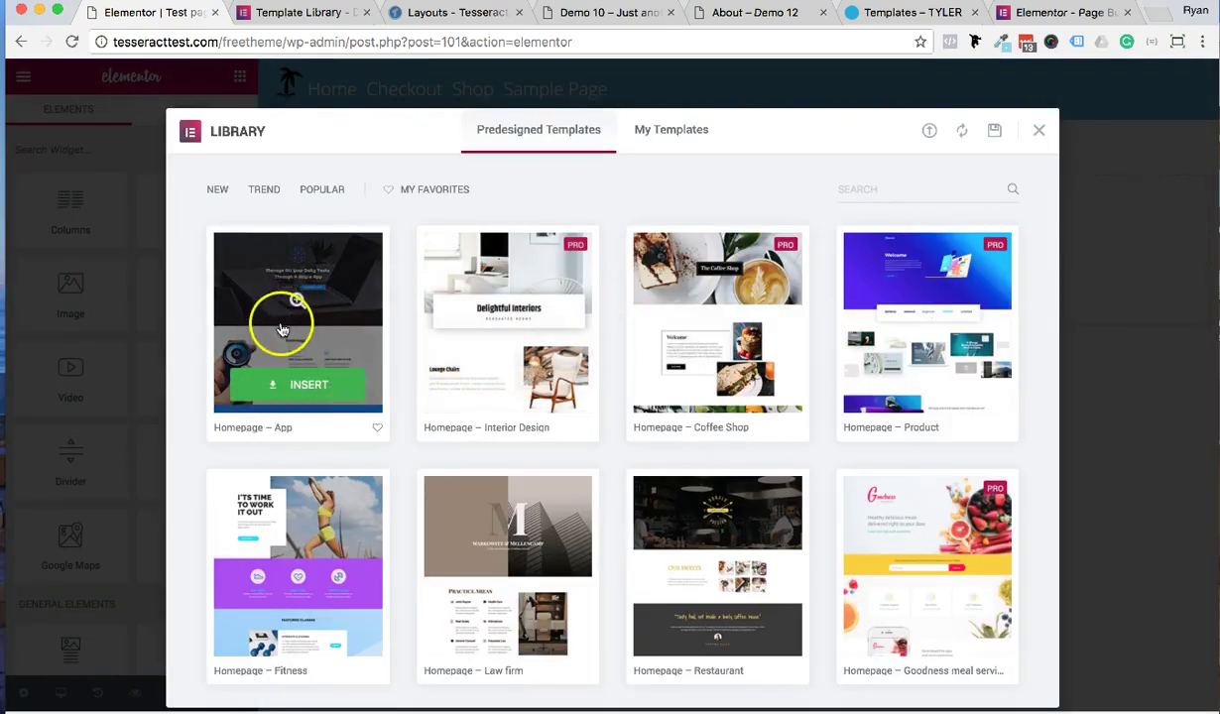
Step: Preview the Demo 1 layout on the Tesseract Theme layouts page and return to Elementor's library to view the saved templates
{"action": "left_click", "coordinate": [436, 13]}
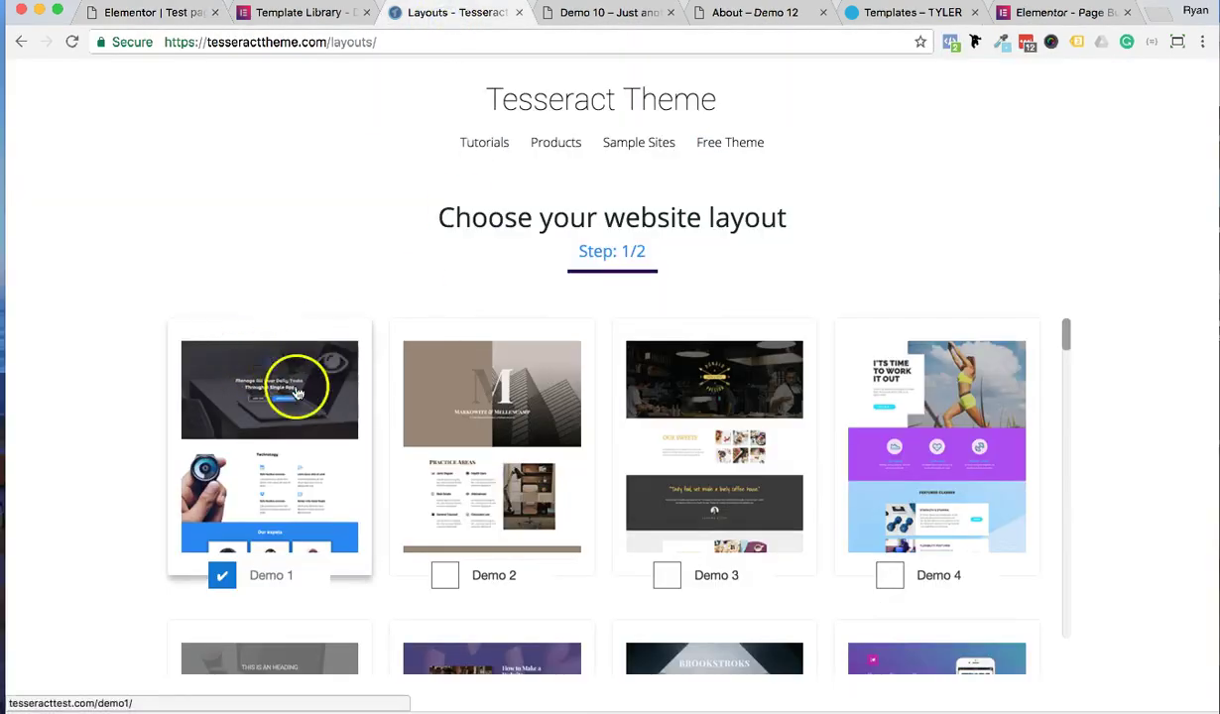
{"action": "left_click", "coordinate": [333, 365]}
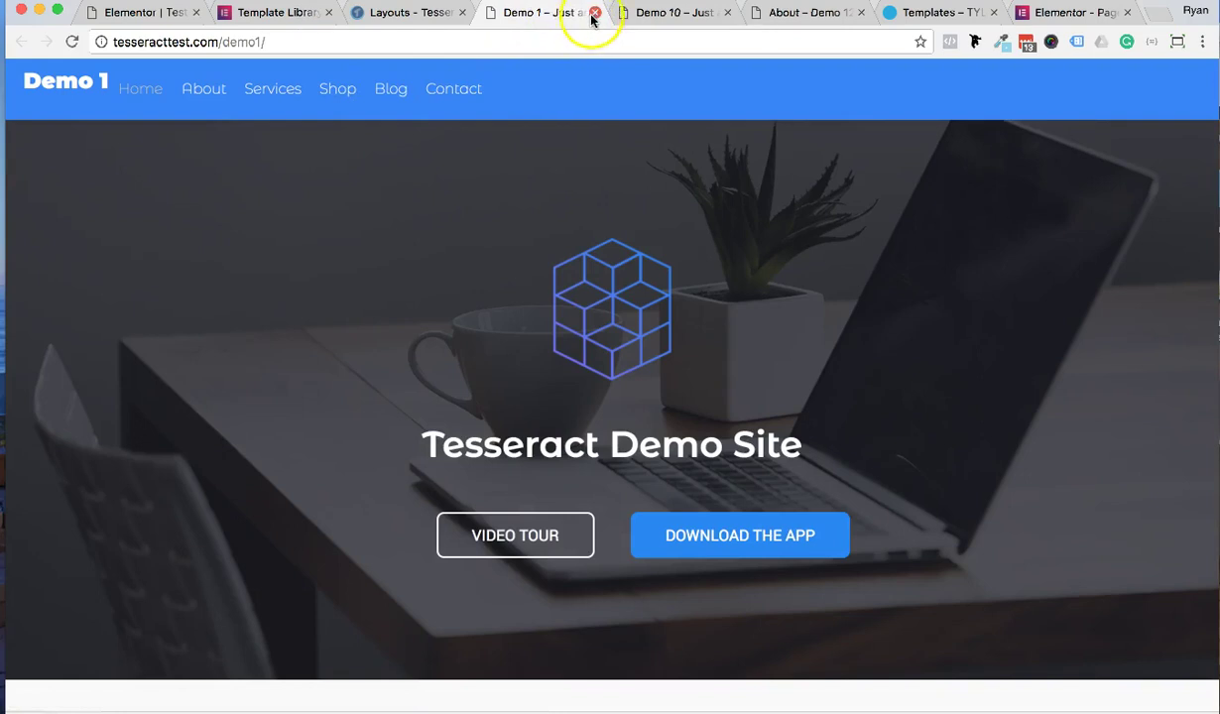
{"action": "left_click", "coordinate": [593, 14]}
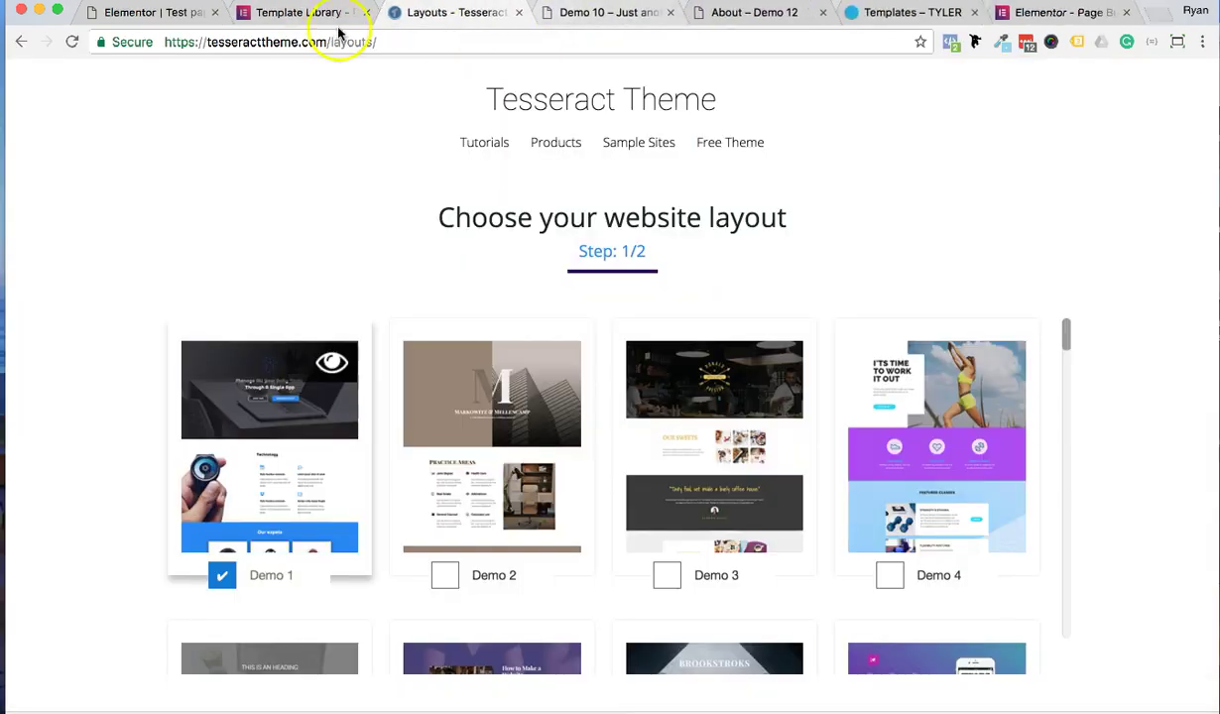
{"action": "left_click", "coordinate": [288, 14]}
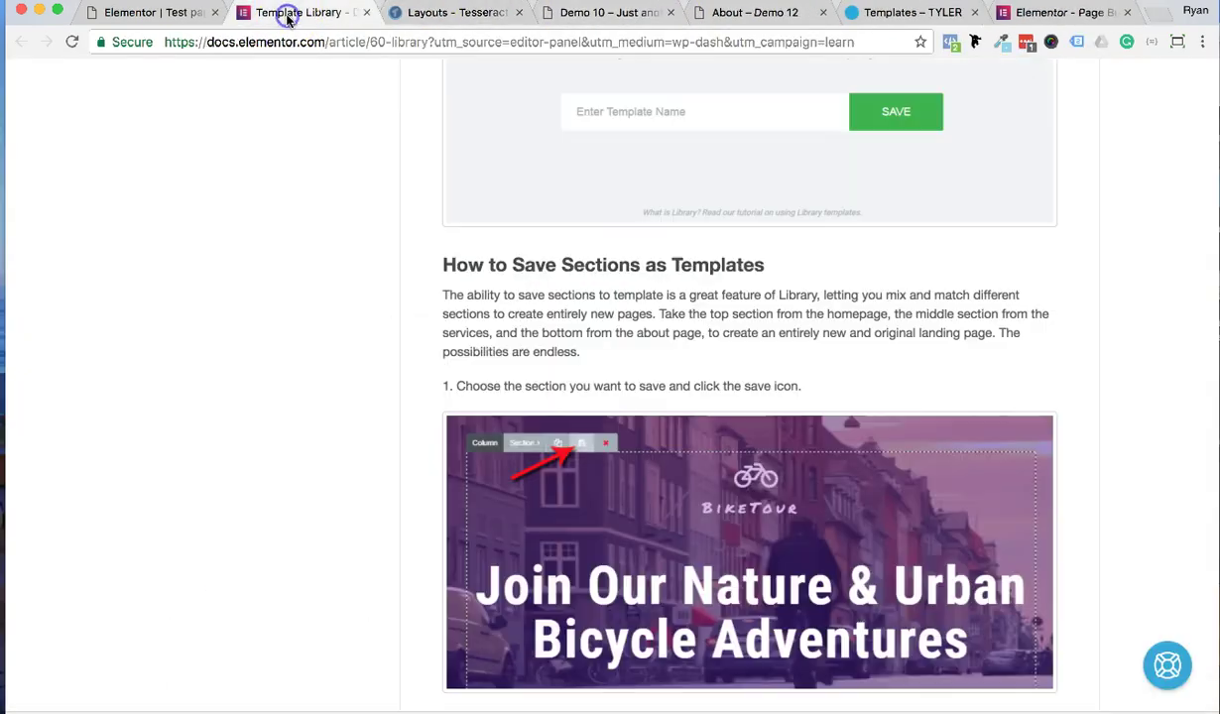
{"action": "left_click", "coordinate": [154, 14]}
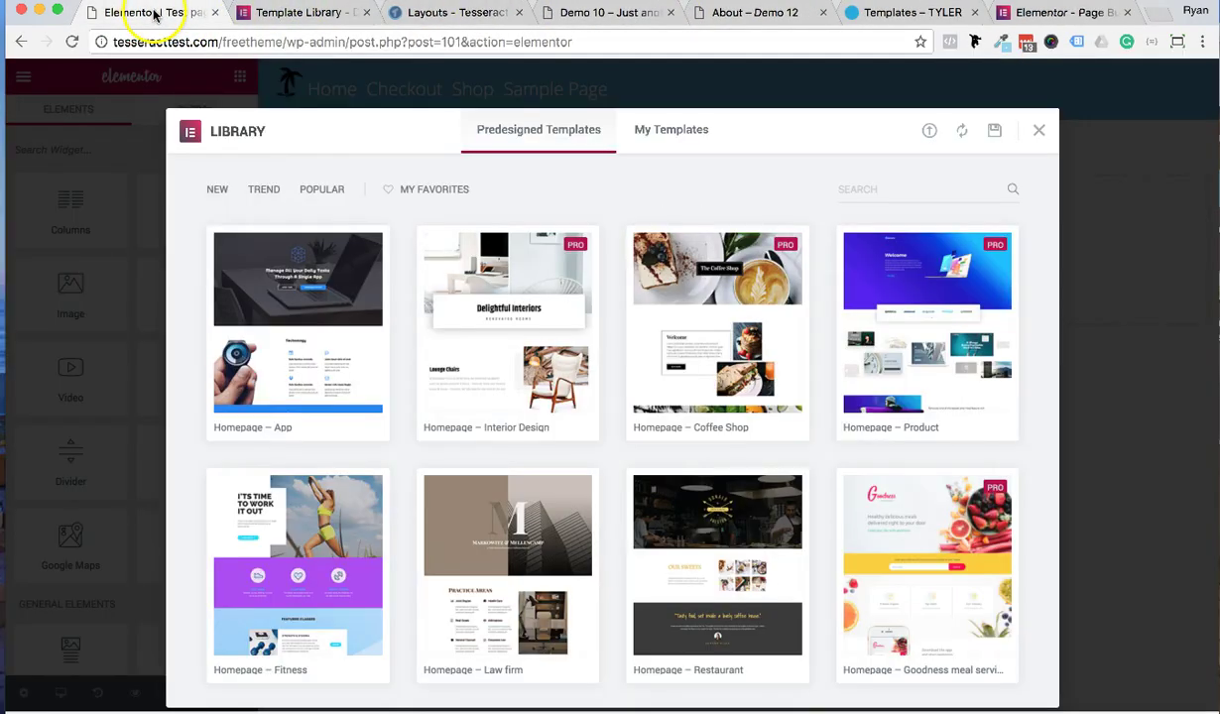
{"action": "left_click", "coordinate": [666, 135]}
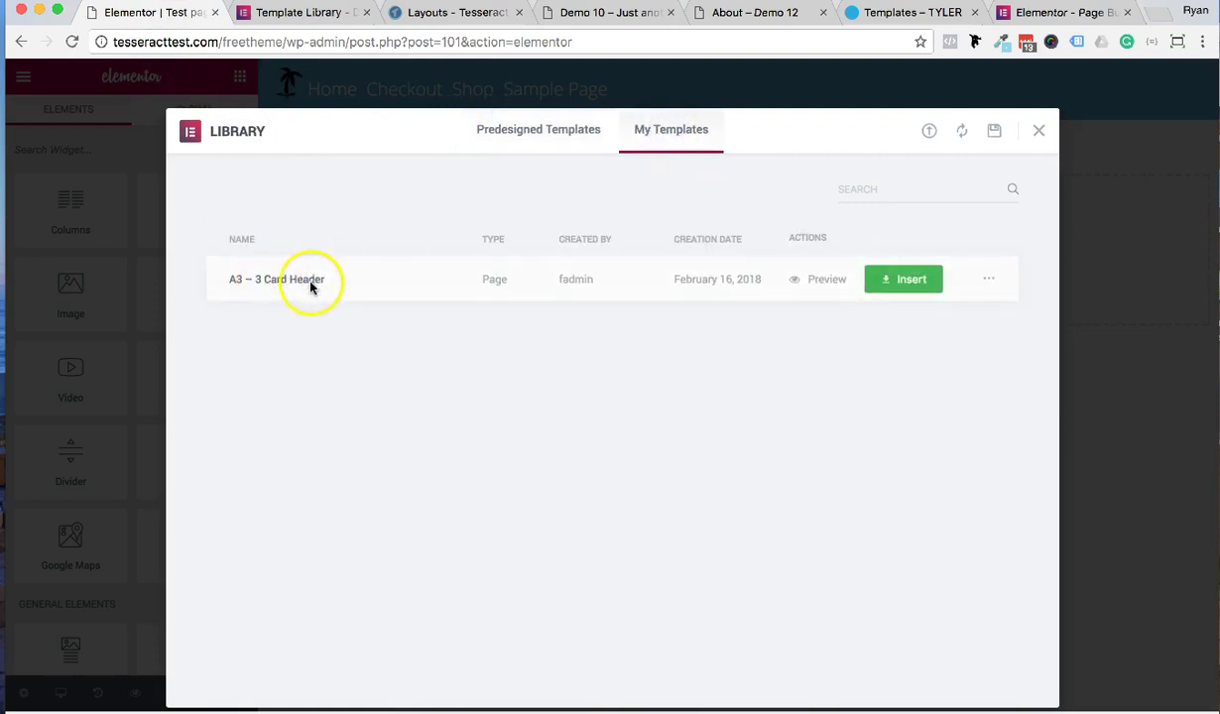
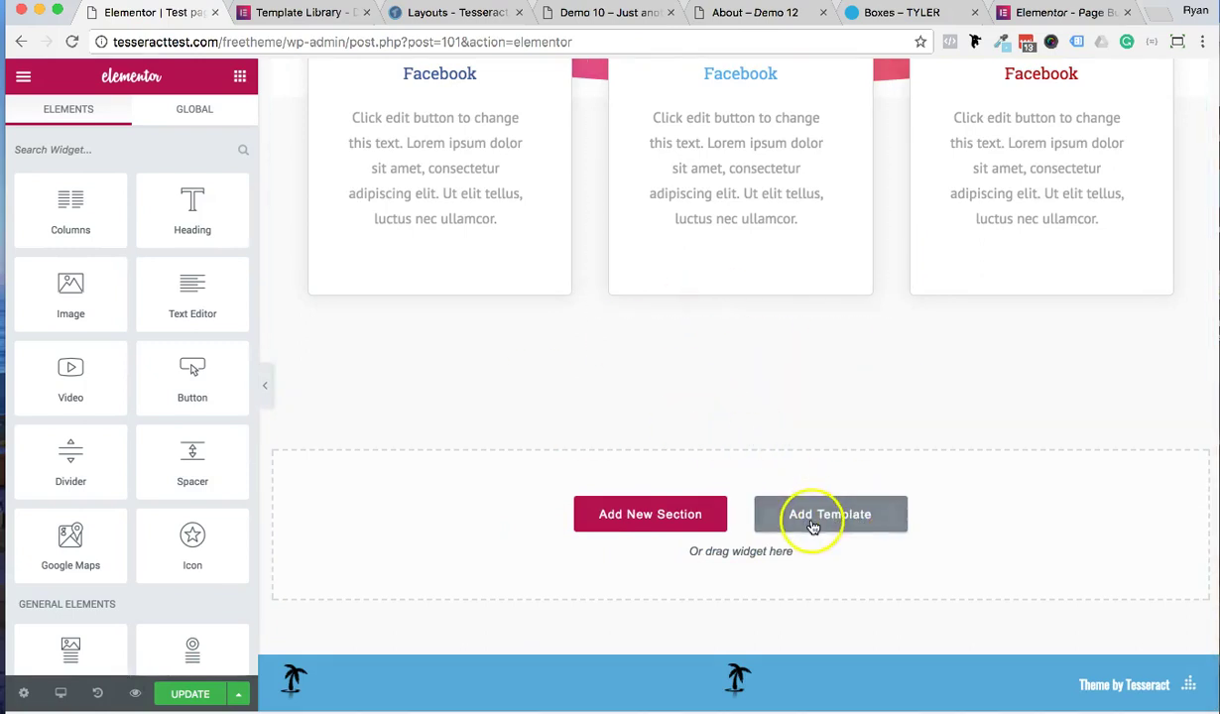
Step: Insert the predesigned About – Personal template below the three-card section and look over its content on the page
{"action": "left_click", "coordinate": [811, 524]}
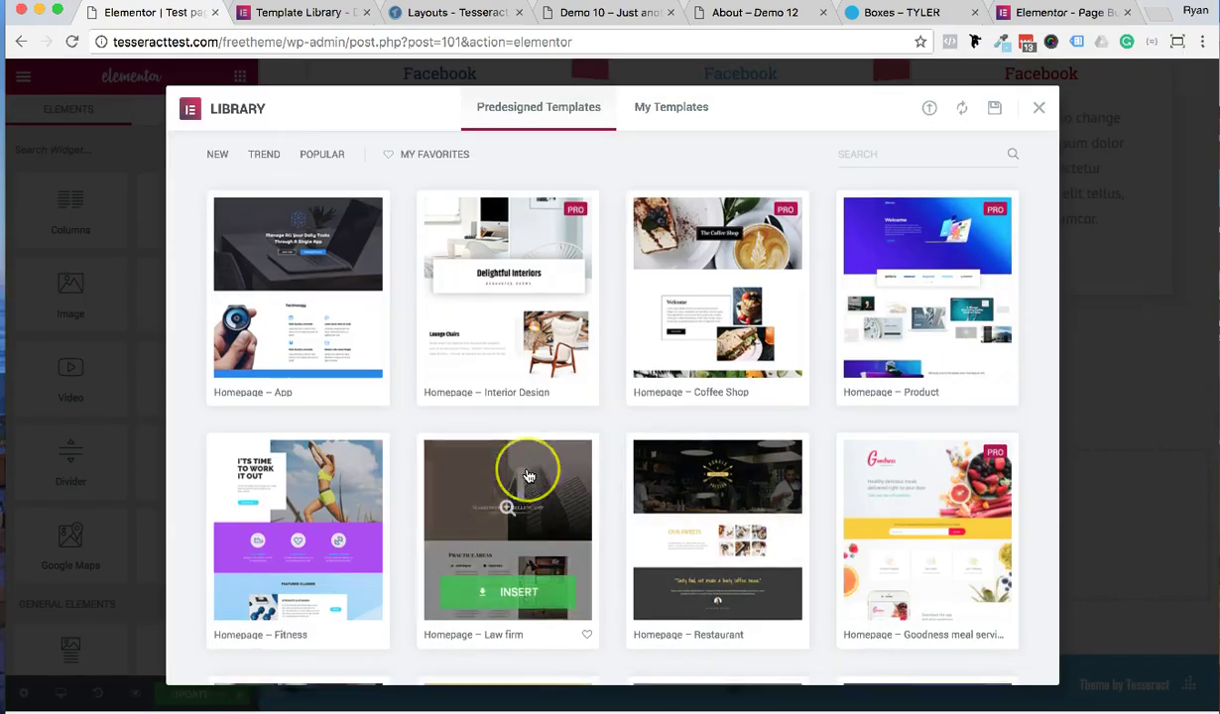
{"action": "scroll", "coordinate": [524, 466], "scroll_direction": "down", "scroll_amount": 7}
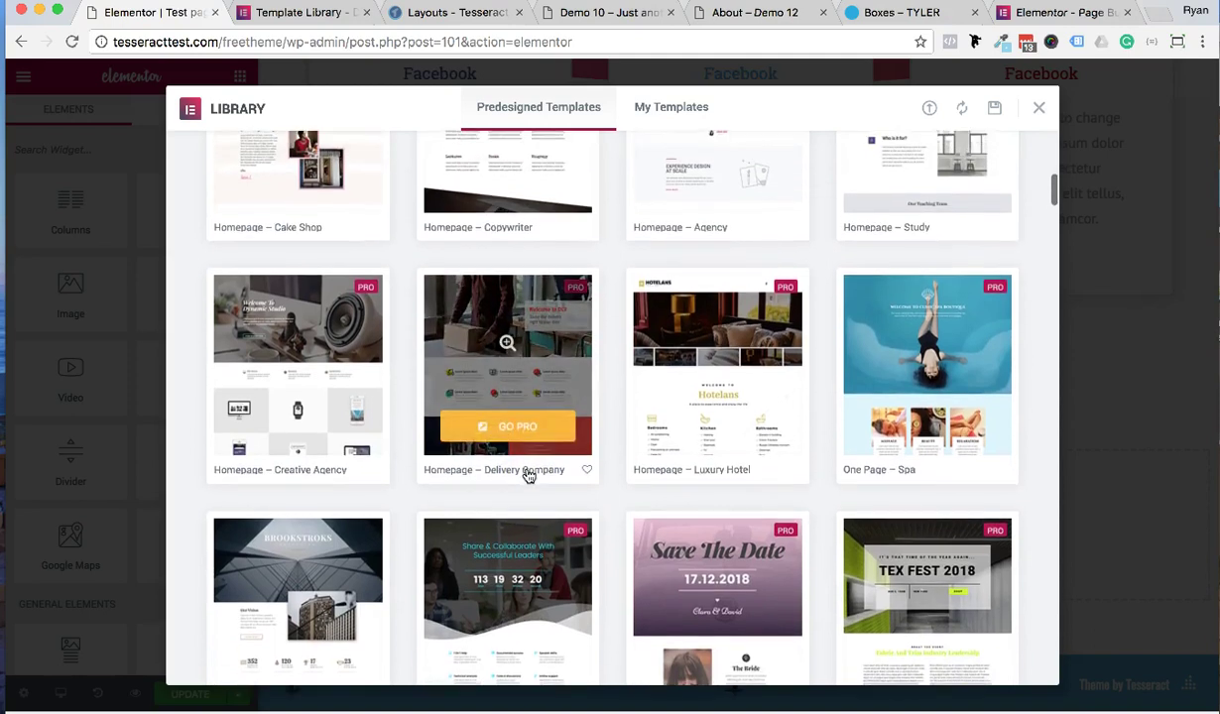
{"action": "scroll", "coordinate": [529, 476], "scroll_direction": "down", "scroll_amount": 5}
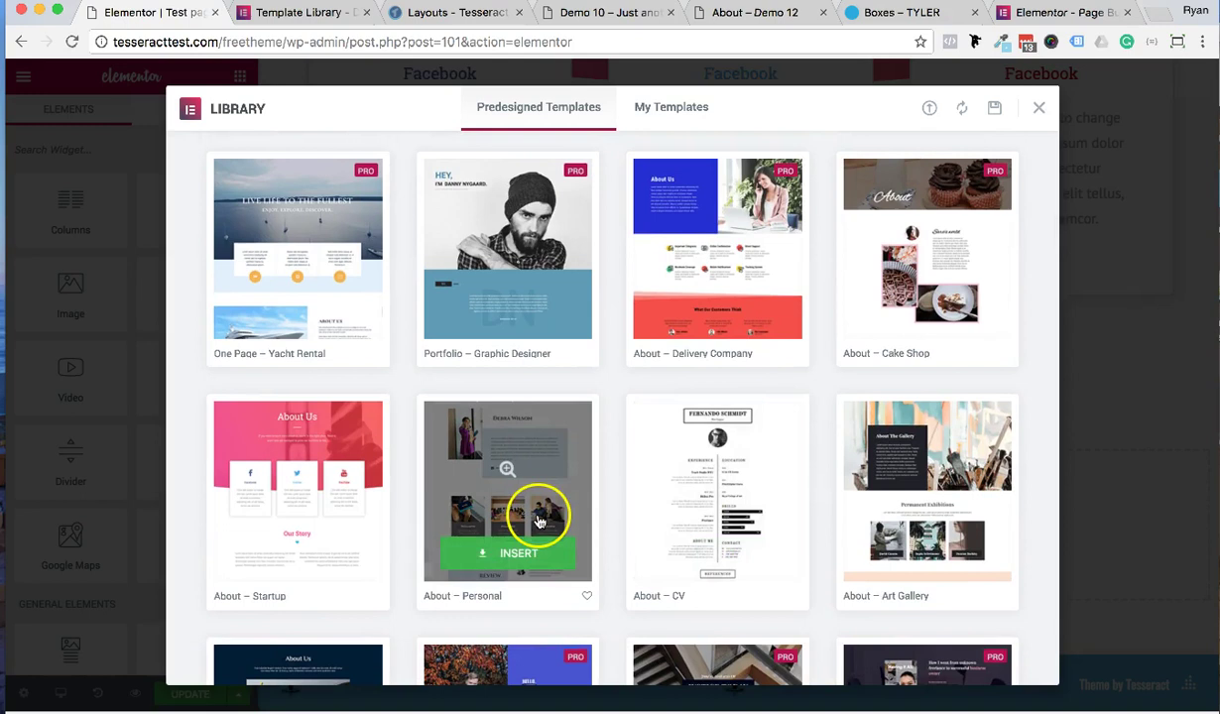
{"action": "left_click", "coordinate": [508, 559]}
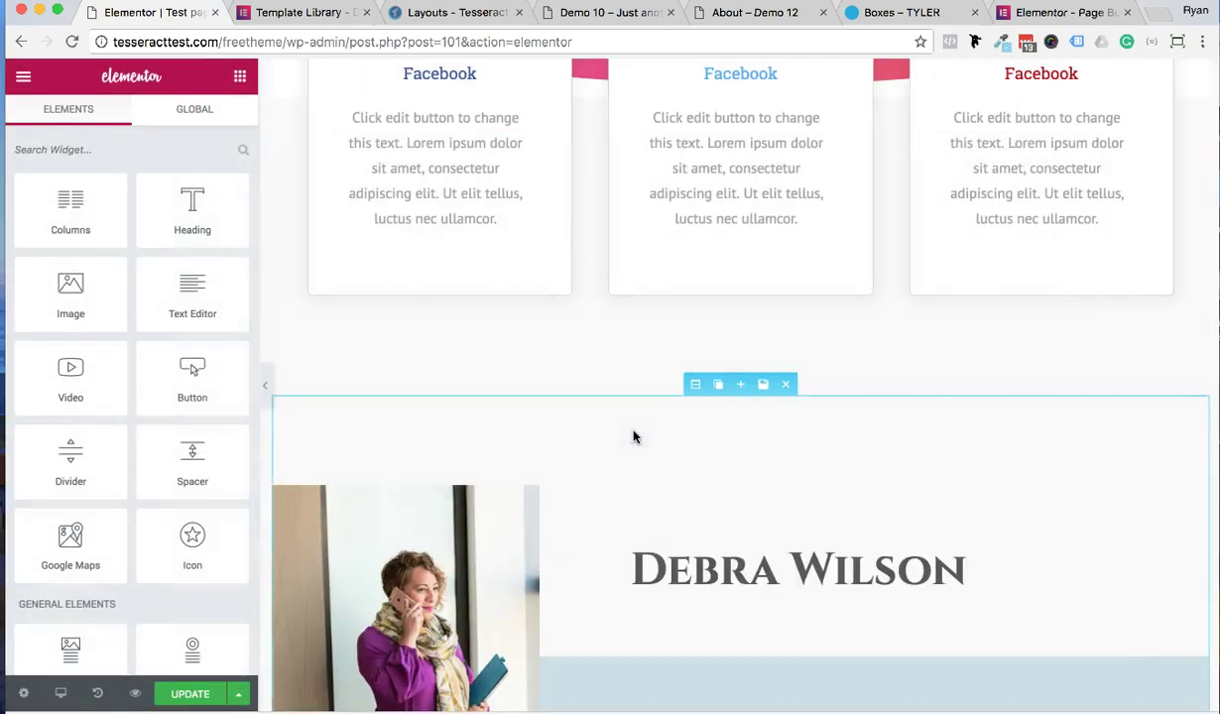
{"action": "left_click", "coordinate": [670, 464]}
{"action": "scroll", "coordinate": [710, 425], "scroll_direction": "down", "scroll_amount": 15}
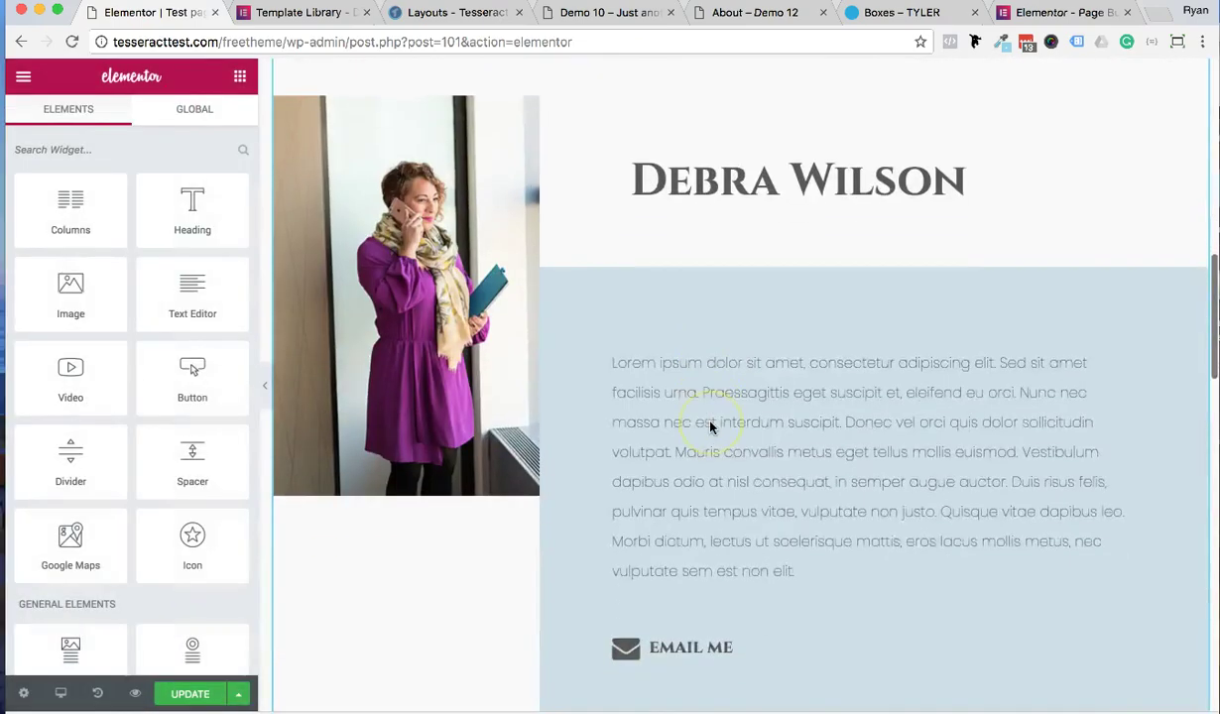
{"action": "scroll", "coordinate": [710, 427], "scroll_direction": "up", "scroll_amount": 10}
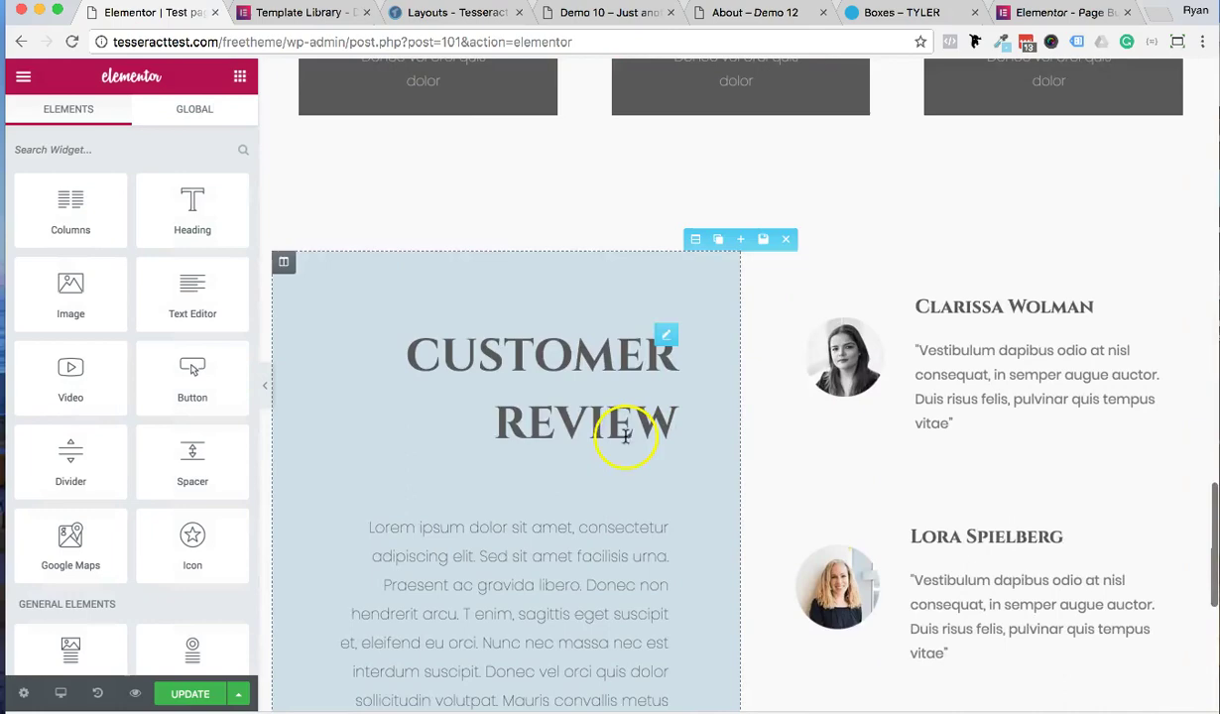
{"action": "scroll", "coordinate": [647, 386], "scroll_direction": "up", "scroll_amount": 10}
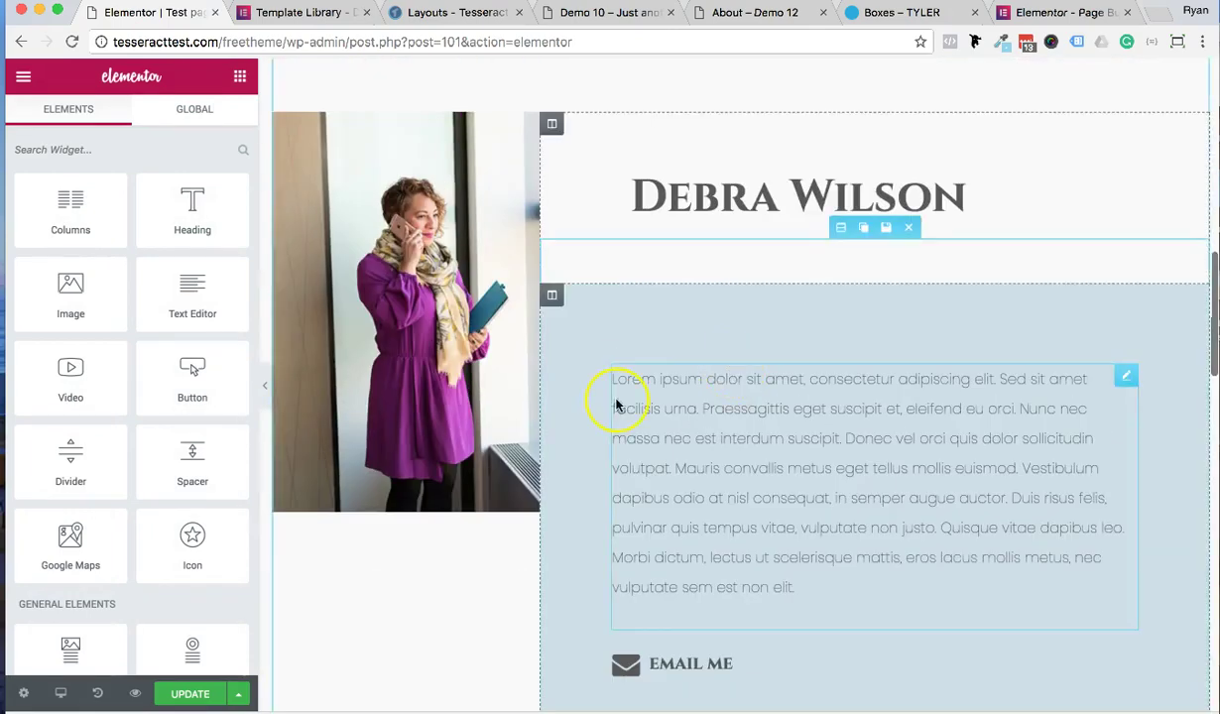
{"action": "scroll", "coordinate": [615, 405], "scroll_direction": "down", "scroll_amount": 10}
{"action": "scroll", "coordinate": [615, 402], "scroll_direction": "up", "scroll_amount": 2}
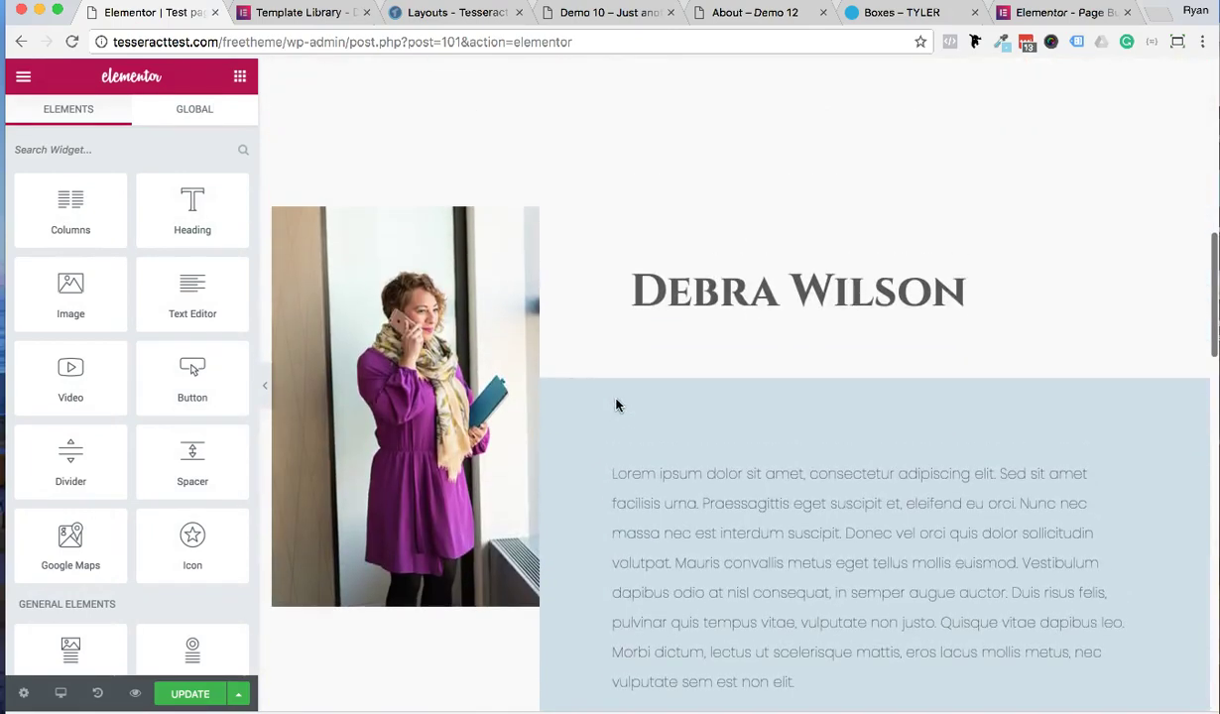
Step: Delete the Customer Review section and the personal introduction section with the portrait photo from the inserted About template
{"action": "scroll", "coordinate": [1053, 274], "scroll_direction": "down", "scroll_amount": 5}
{"action": "scroll", "coordinate": [1053, 275], "scroll_direction": "down", "scroll_amount": 4}
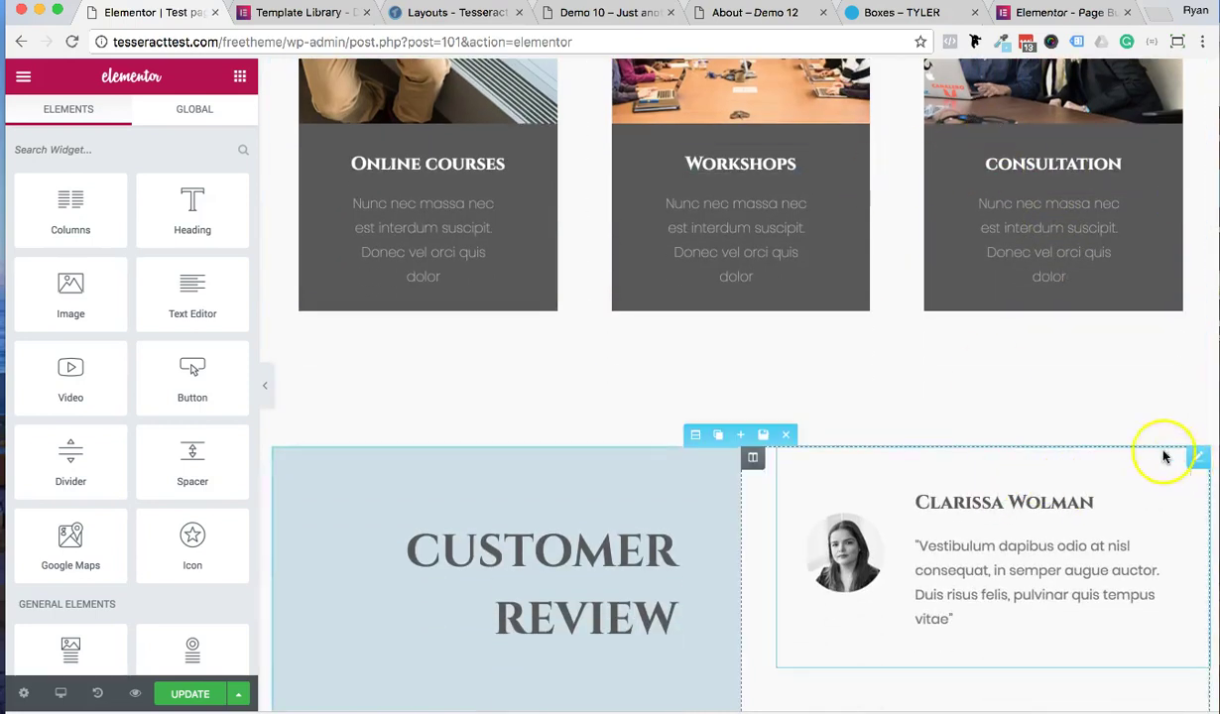
{"action": "left_click", "coordinate": [785, 435]}
{"action": "scroll", "coordinate": [779, 437], "scroll_direction": "up", "scroll_amount": 10}
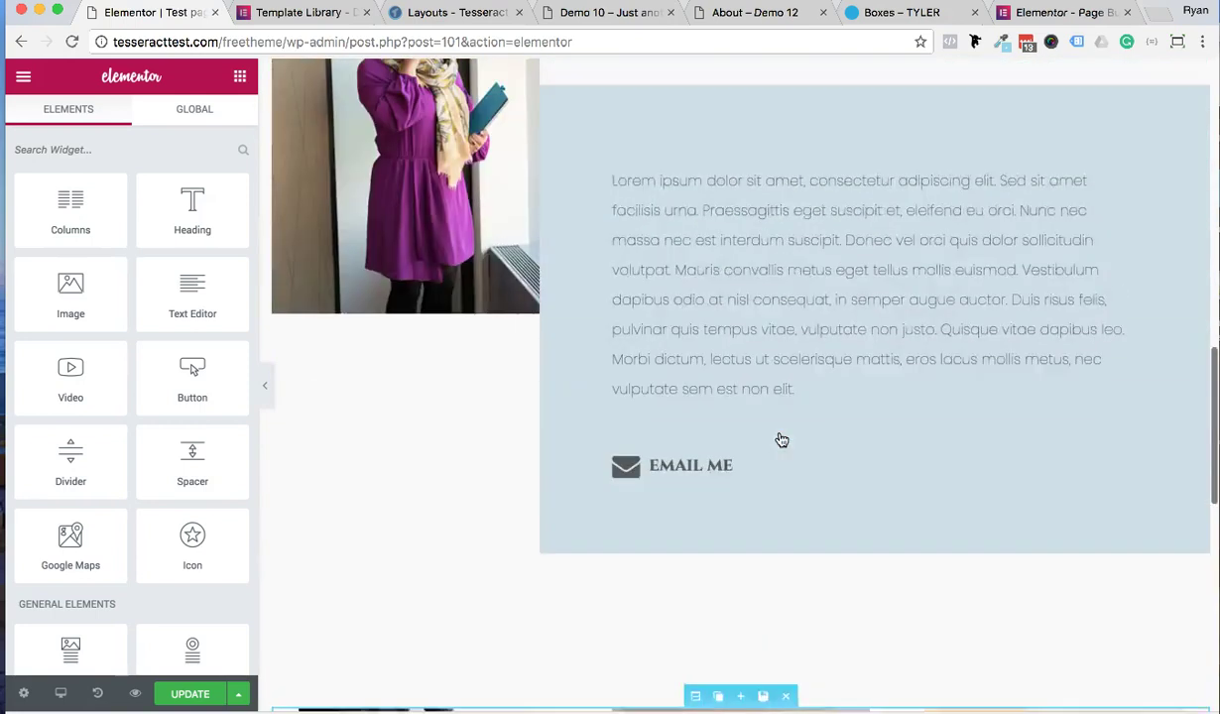
{"action": "left_click", "coordinate": [786, 196]}
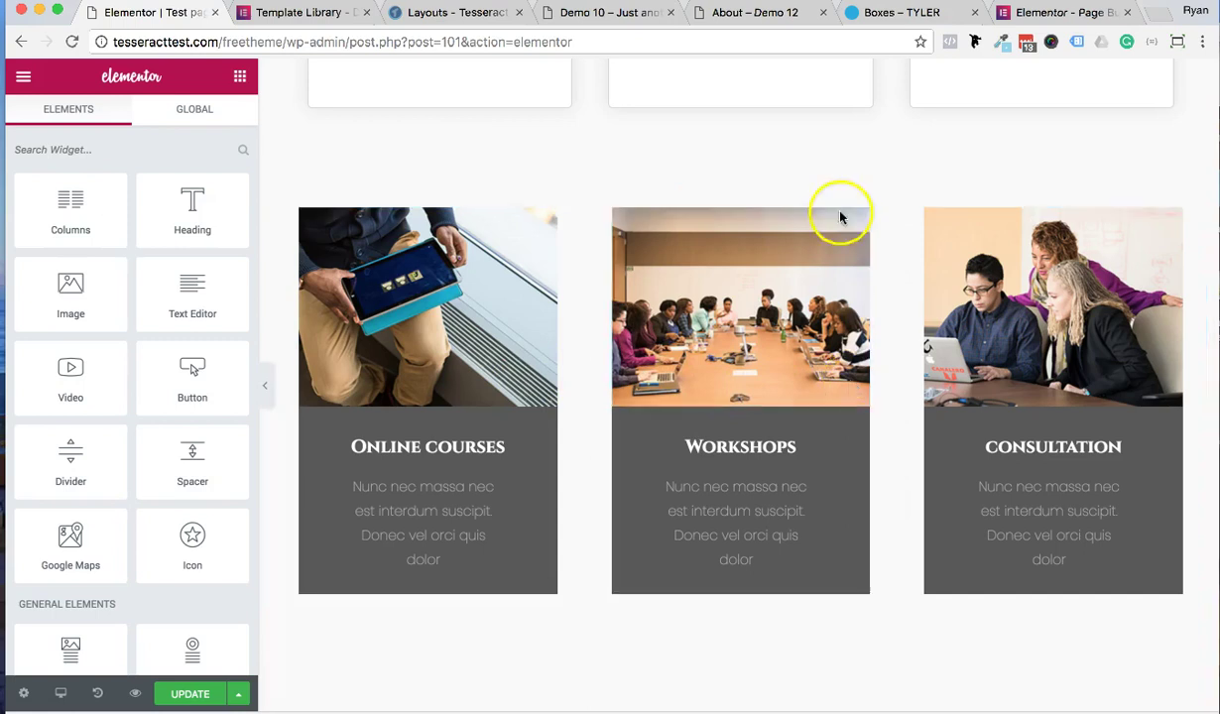
Step: Look through the Boxes category on the Tyler site, then return to the Elementor page to compare its image boxes
{"action": "left_click", "coordinate": [891, 14]}
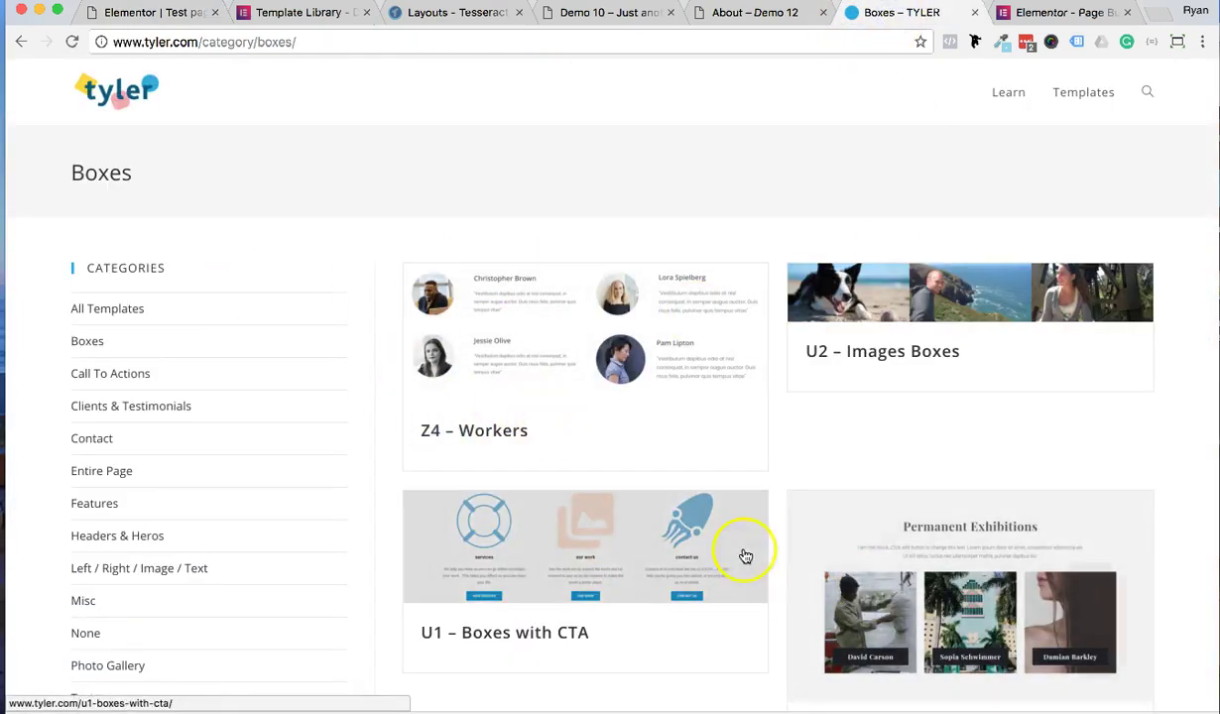
{"action": "scroll", "coordinate": [744, 556], "scroll_direction": "down", "scroll_amount": 5}
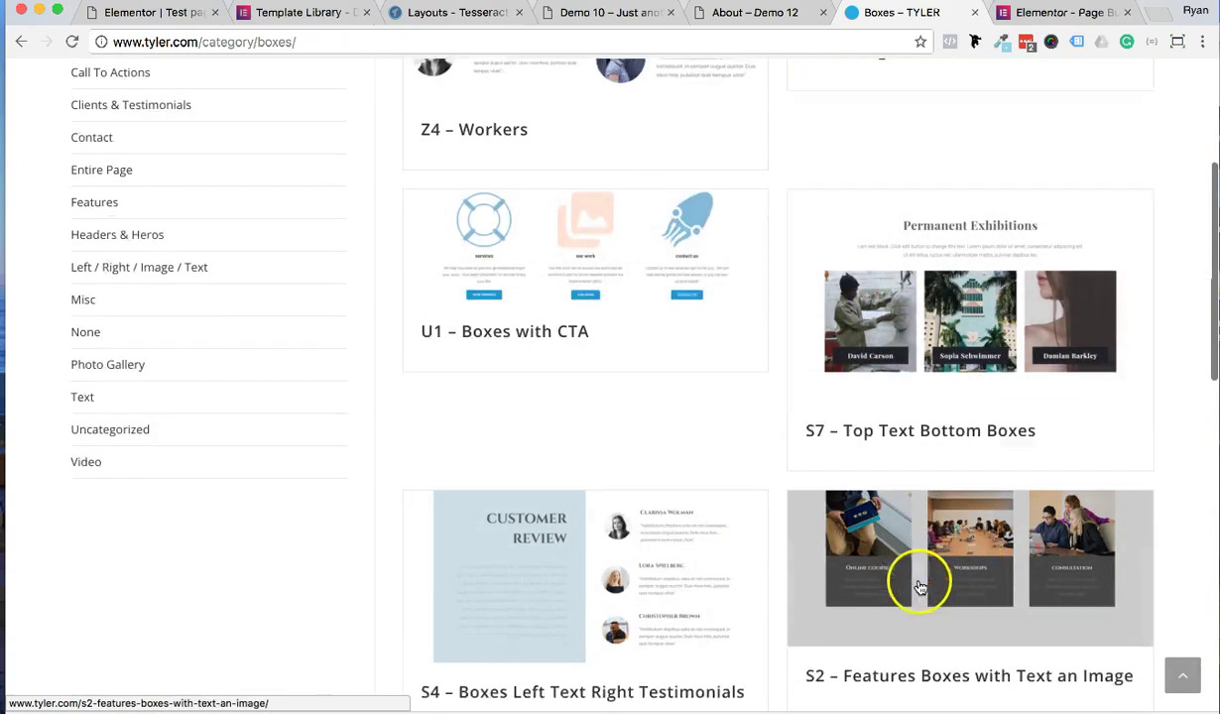
{"action": "scroll", "coordinate": [920, 586], "scroll_direction": "down", "scroll_amount": 1}
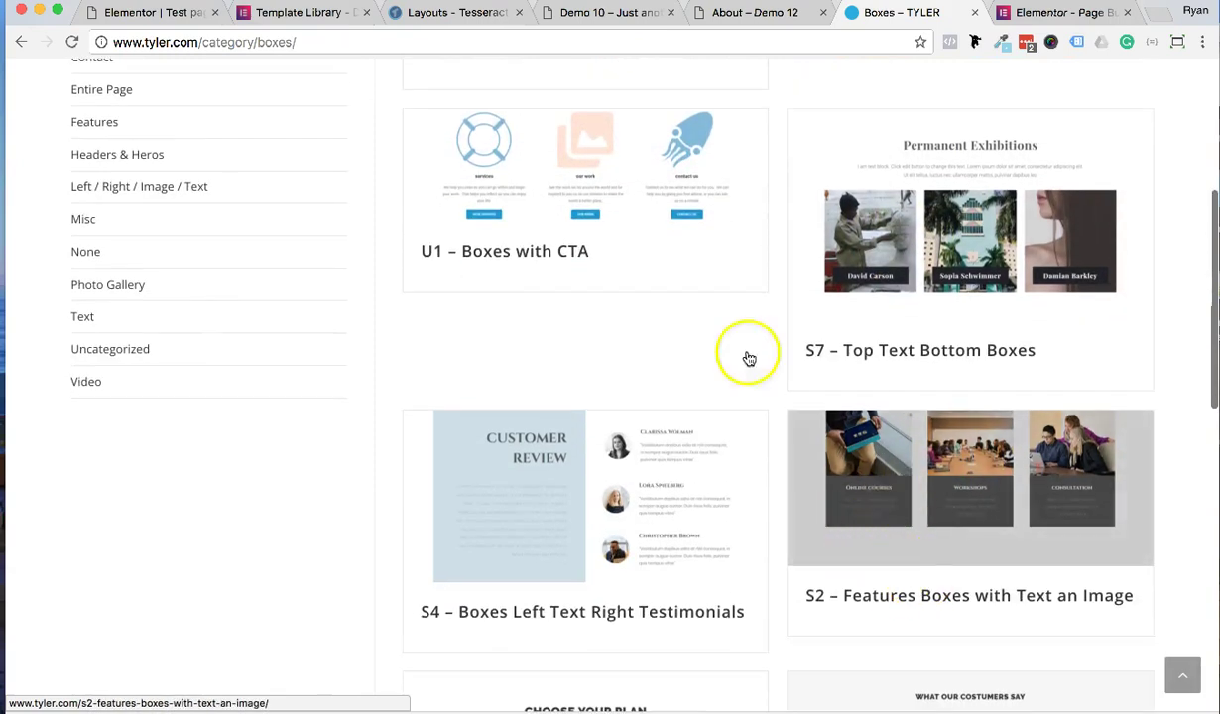
{"action": "left_click", "coordinate": [175, 12]}
{"action": "scroll", "coordinate": [631, 401], "scroll_direction": "up", "scroll_amount": 8}
{"action": "scroll", "coordinate": [632, 401], "scroll_direction": "down", "scroll_amount": 9}
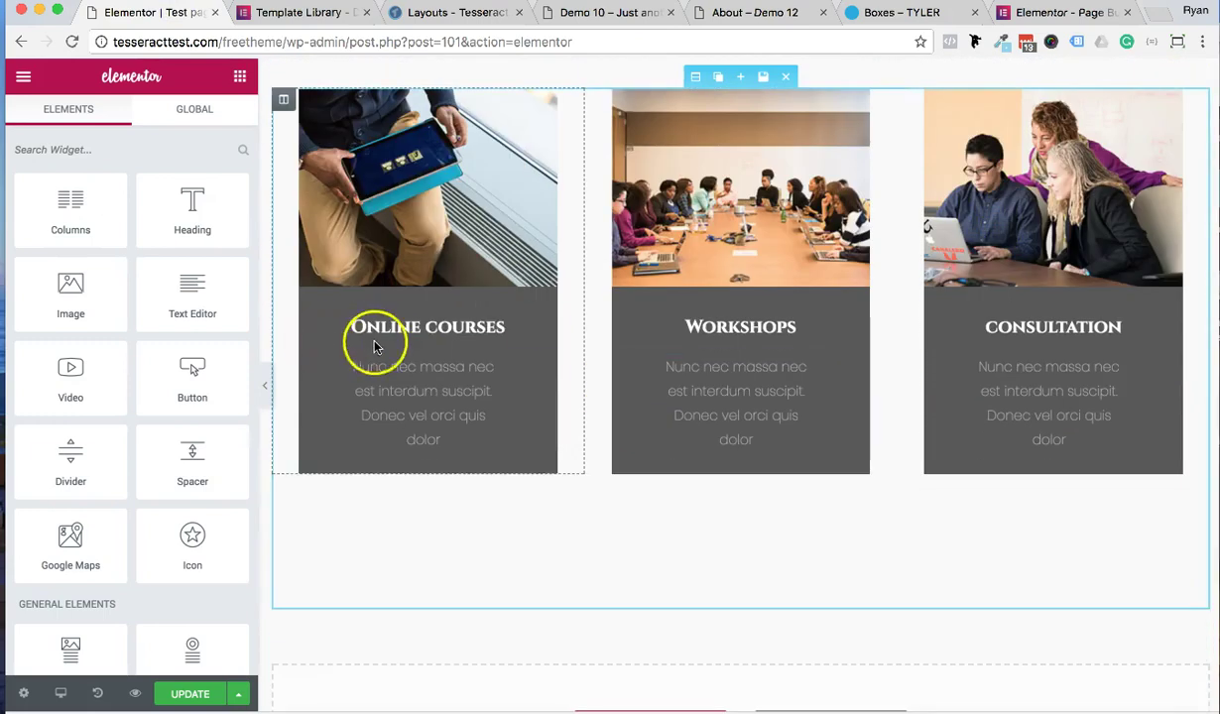
{"action": "left_click_drag", "start_coordinate": [120, 373], "coordinate": [547, 349]}
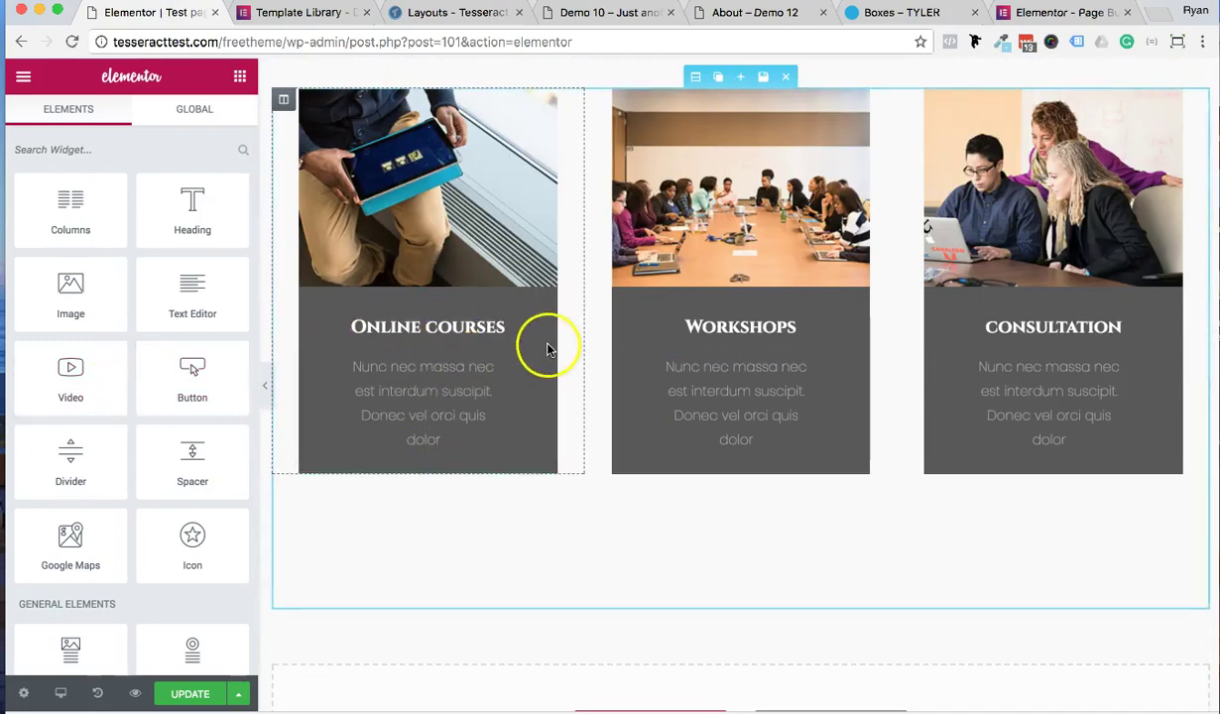
Step: Select the image above the Workshops heading and examine its style settings
{"action": "scroll", "coordinate": [551, 347], "scroll_direction": "up", "scroll_amount": 4}
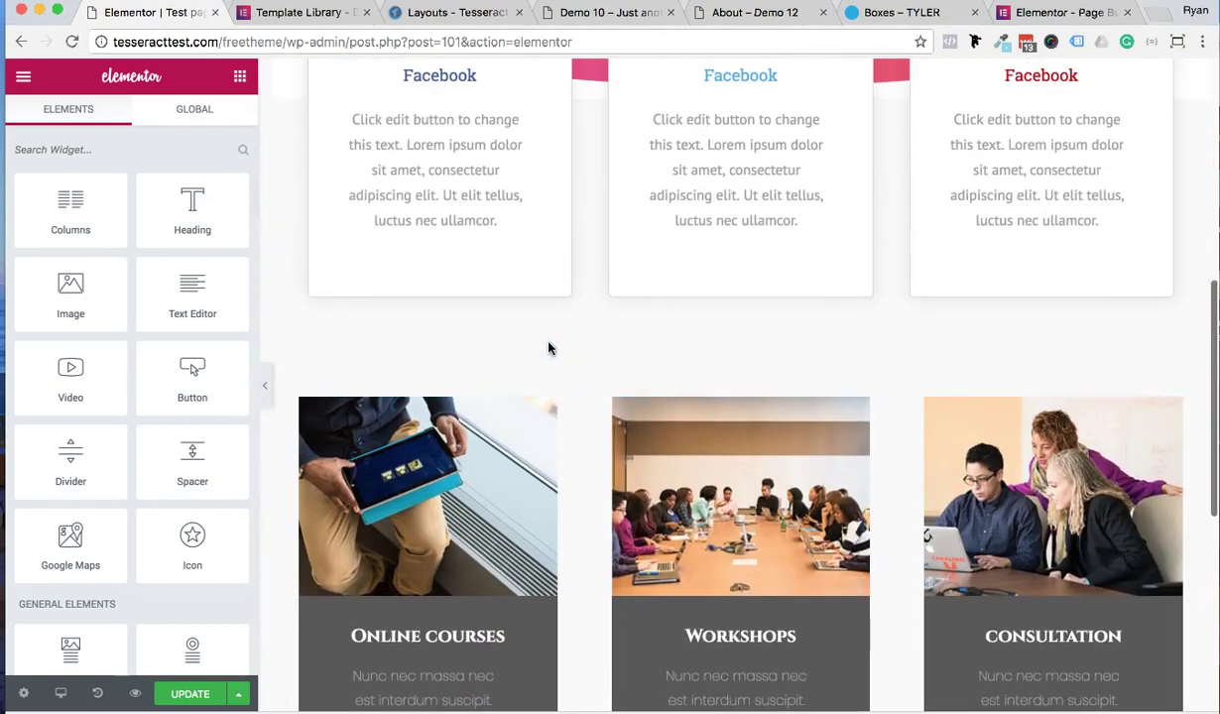
{"action": "left_click", "coordinate": [691, 463]}
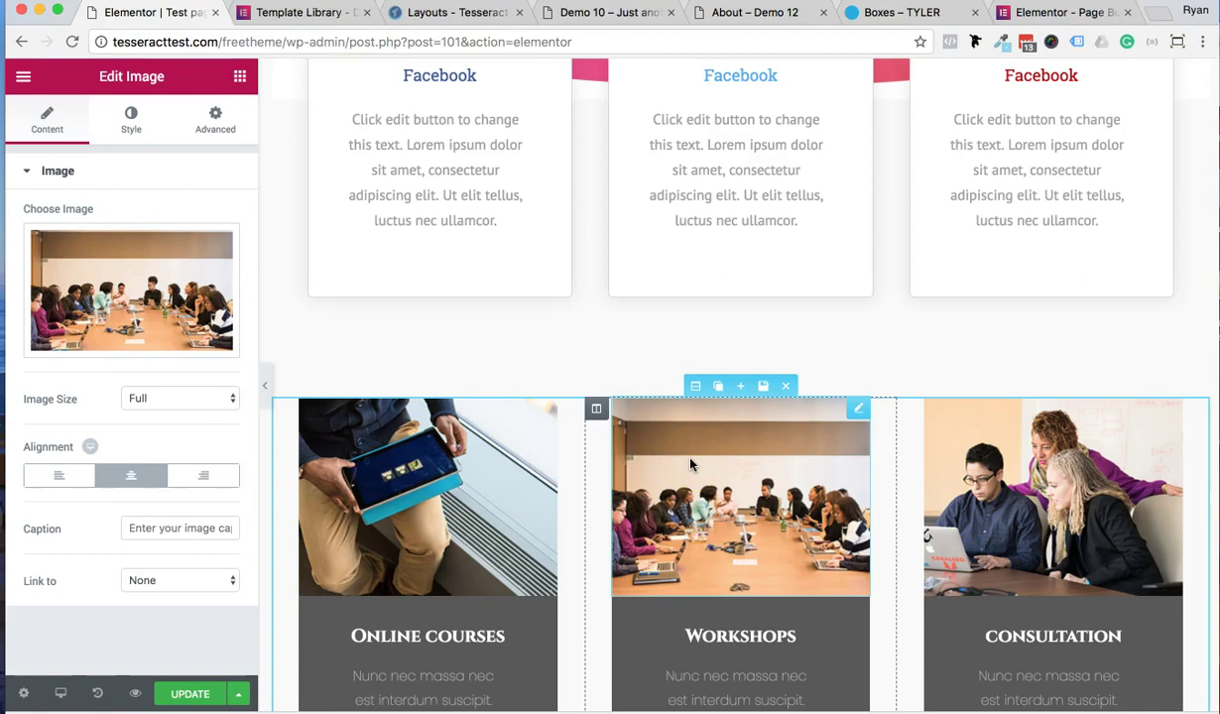
{"action": "left_click", "coordinate": [123, 116]}
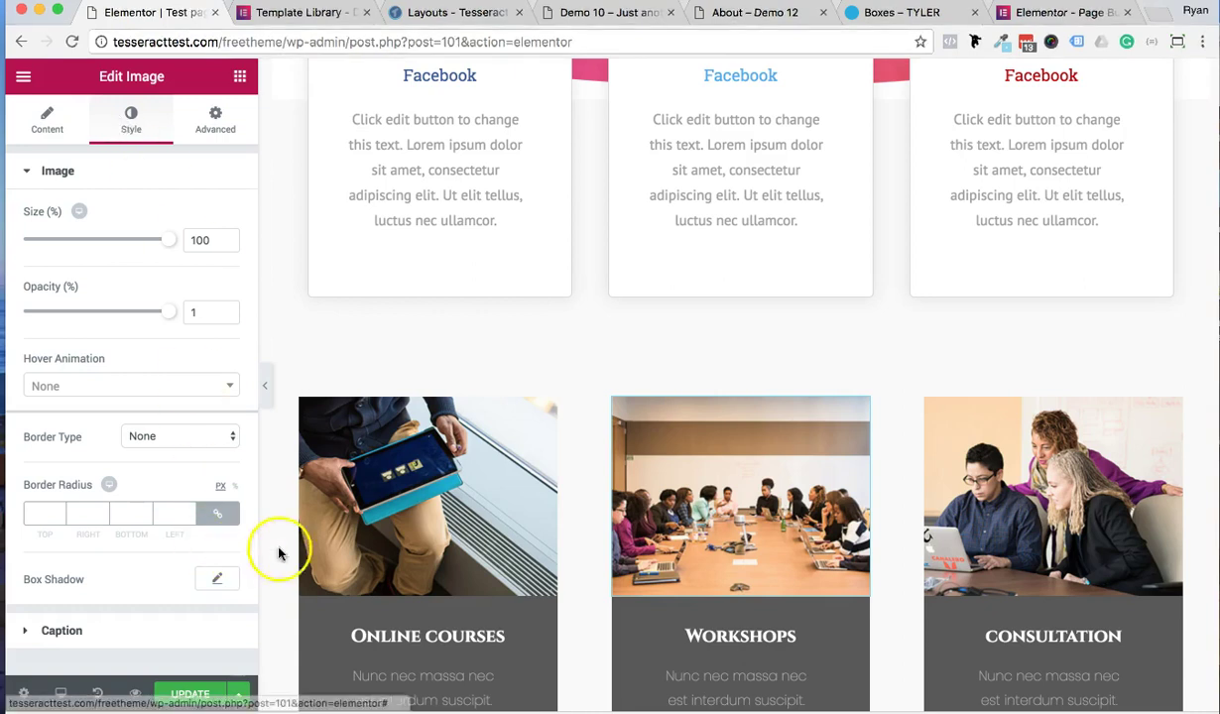
{"action": "scroll", "coordinate": [390, 518], "scroll_direction": "down", "scroll_amount": 5}
{"action": "scroll", "coordinate": [390, 518], "scroll_direction": "up", "scroll_amount": 4}
{"action": "scroll", "coordinate": [388, 521], "scroll_direction": "up", "scroll_amount": 6}
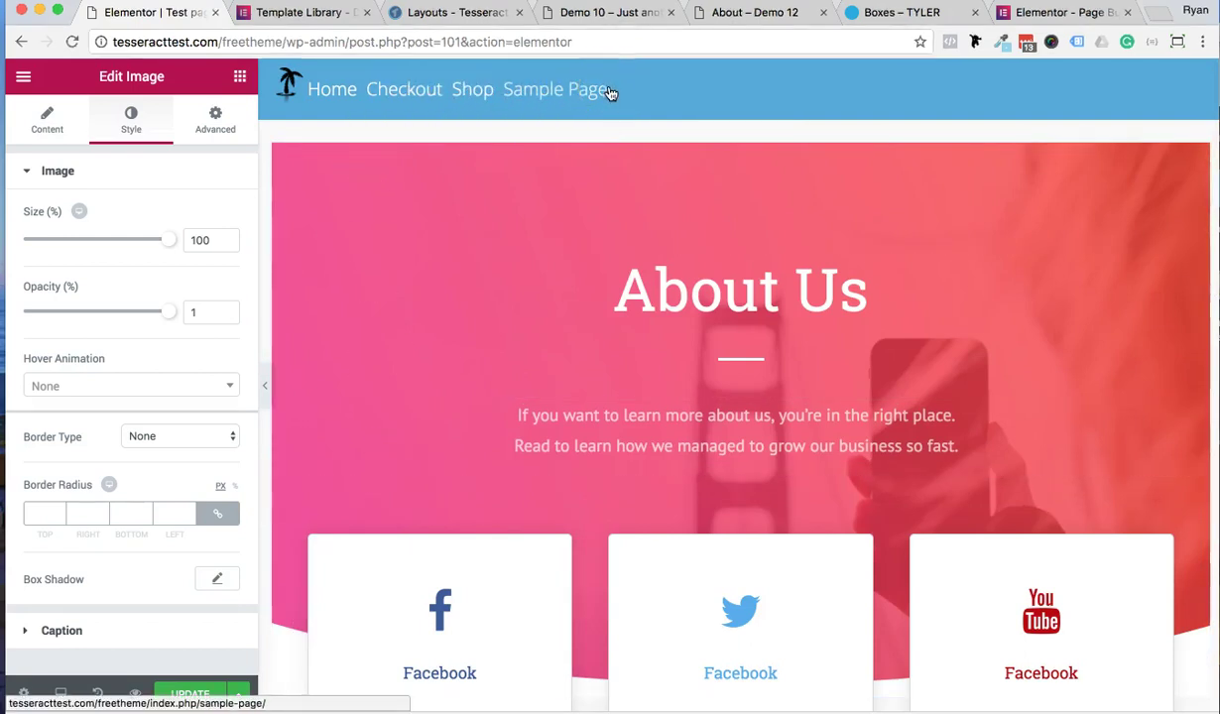
Step: Review the whole test page from the About Us header to the image boxes, and view the Workshops image's content settings
{"action": "scroll", "coordinate": [657, 429], "scroll_direction": "down", "scroll_amount": 2}
{"action": "scroll", "coordinate": [656, 430], "scroll_direction": "down", "scroll_amount": 10}
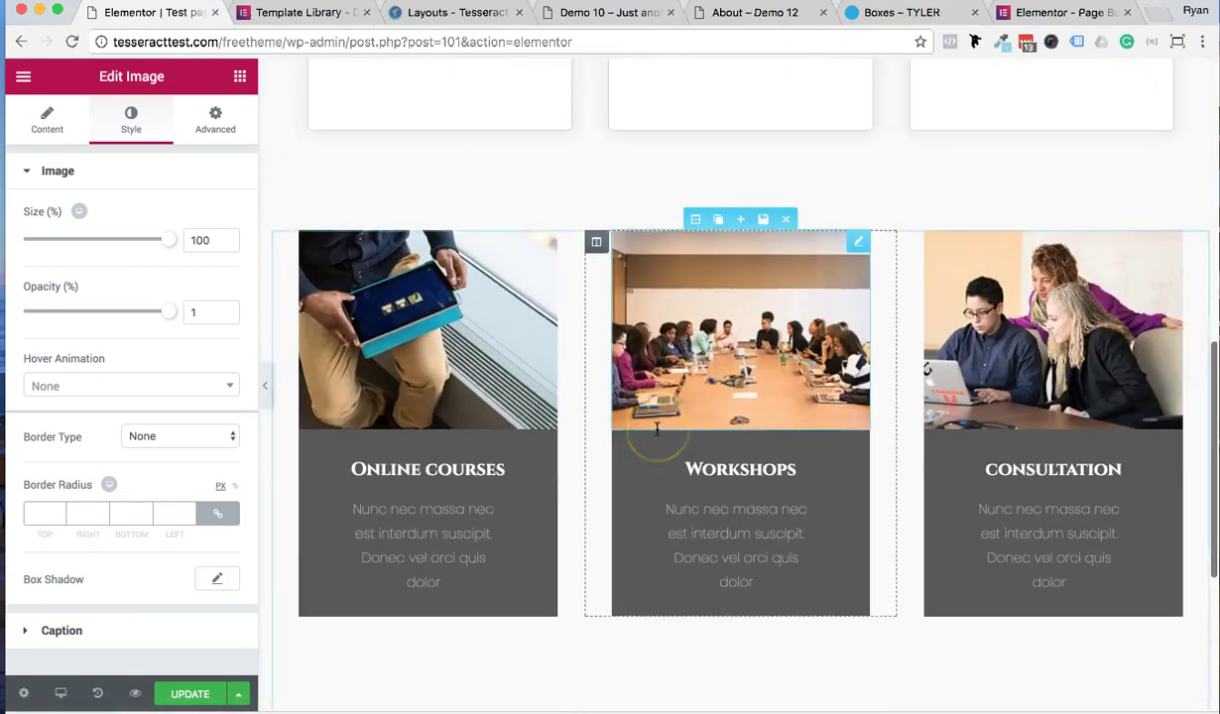
{"action": "scroll", "coordinate": [657, 429], "scroll_direction": "up", "scroll_amount": 5}
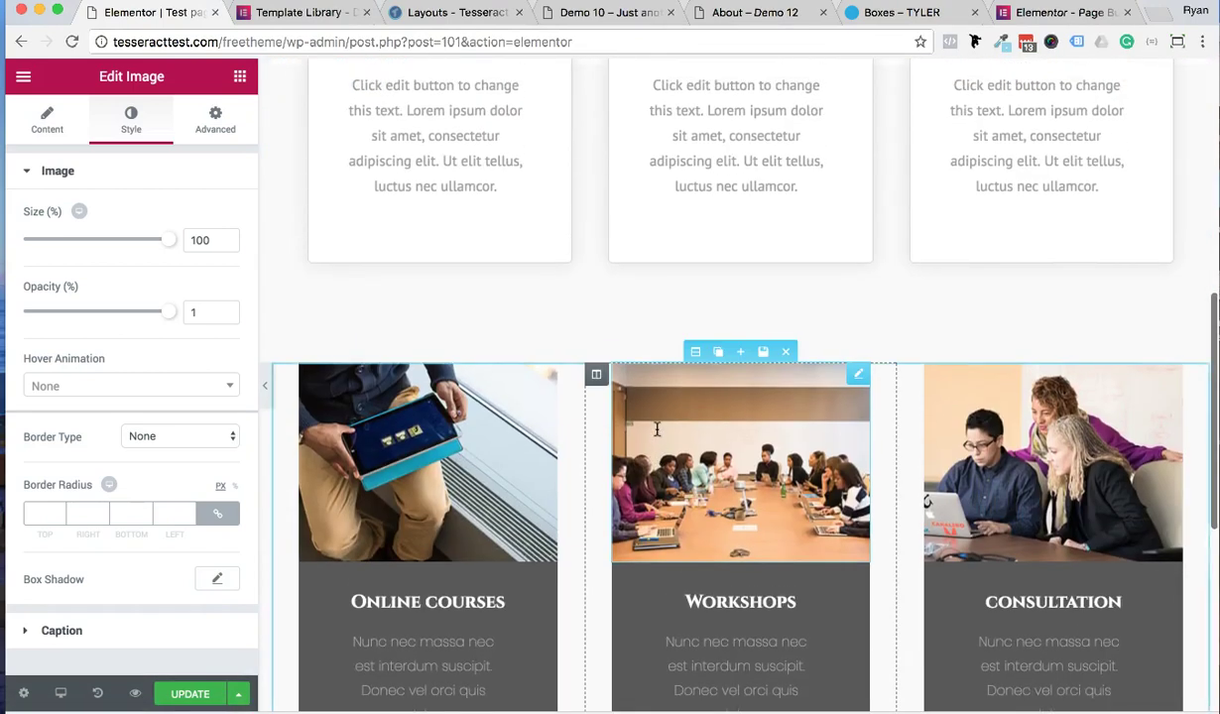
{"action": "scroll", "coordinate": [656, 429], "scroll_direction": "down", "scroll_amount": 6}
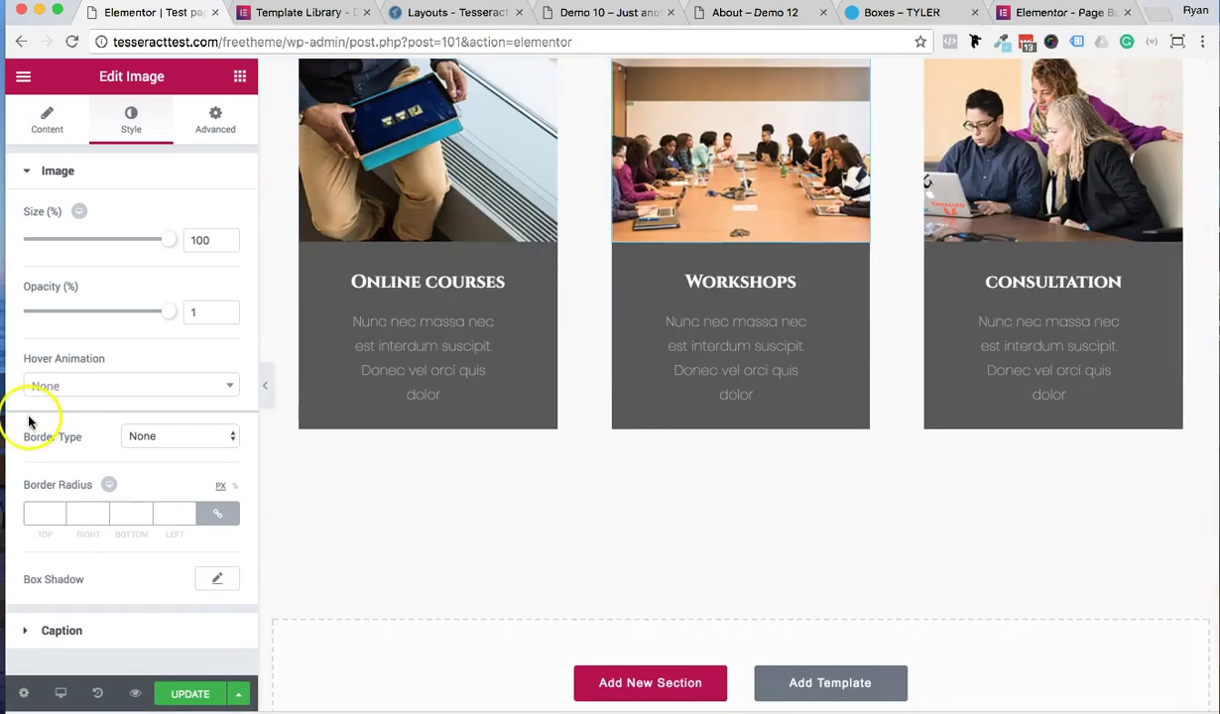
{"action": "scroll", "coordinate": [378, 288], "scroll_direction": "up", "scroll_amount": 6}
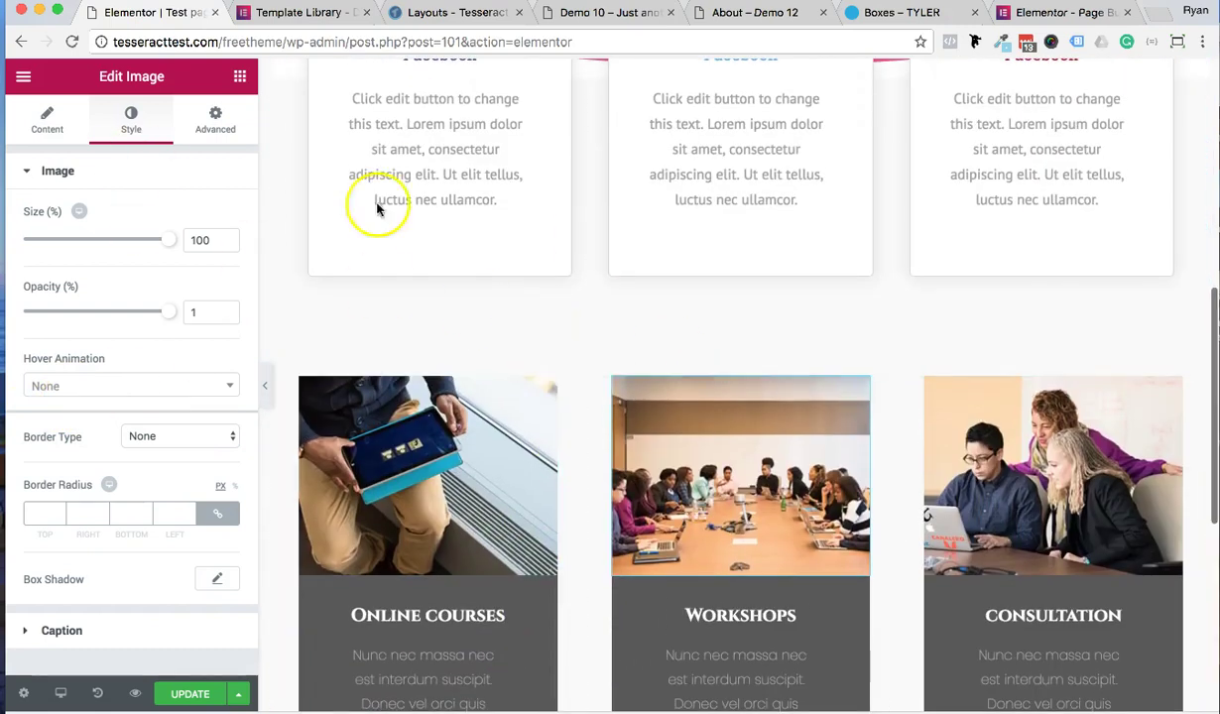
{"action": "scroll", "coordinate": [599, 457], "scroll_direction": "down", "scroll_amount": 9}
{"action": "scroll", "coordinate": [599, 457], "scroll_direction": "up", "scroll_amount": 17}
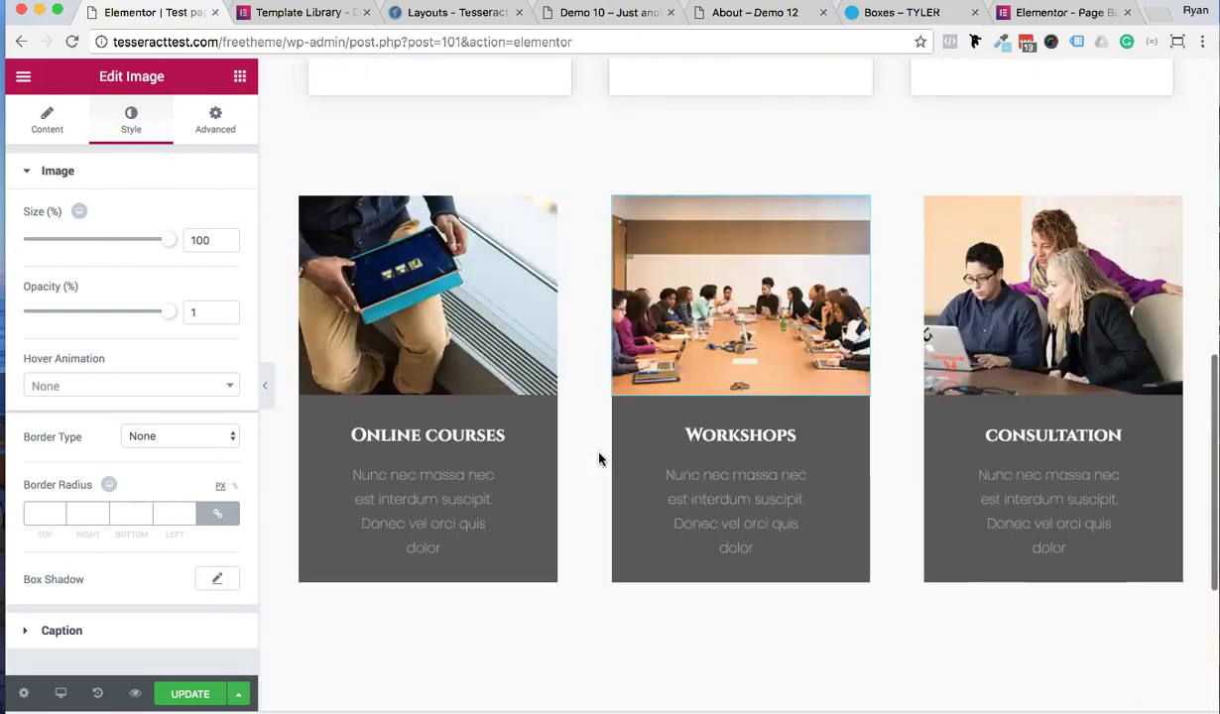
{"action": "scroll", "coordinate": [598, 457], "scroll_direction": "down", "scroll_amount": 12}
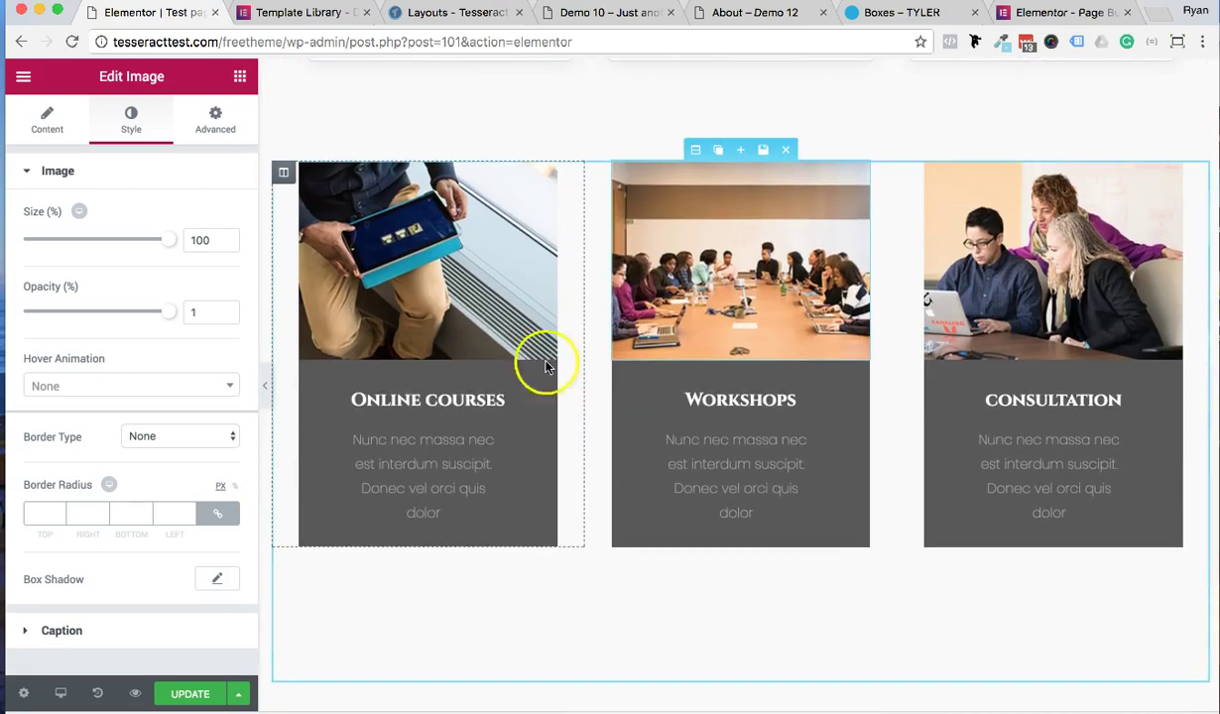
{"action": "scroll", "coordinate": [514, 336], "scroll_direction": "up", "scroll_amount": 3}
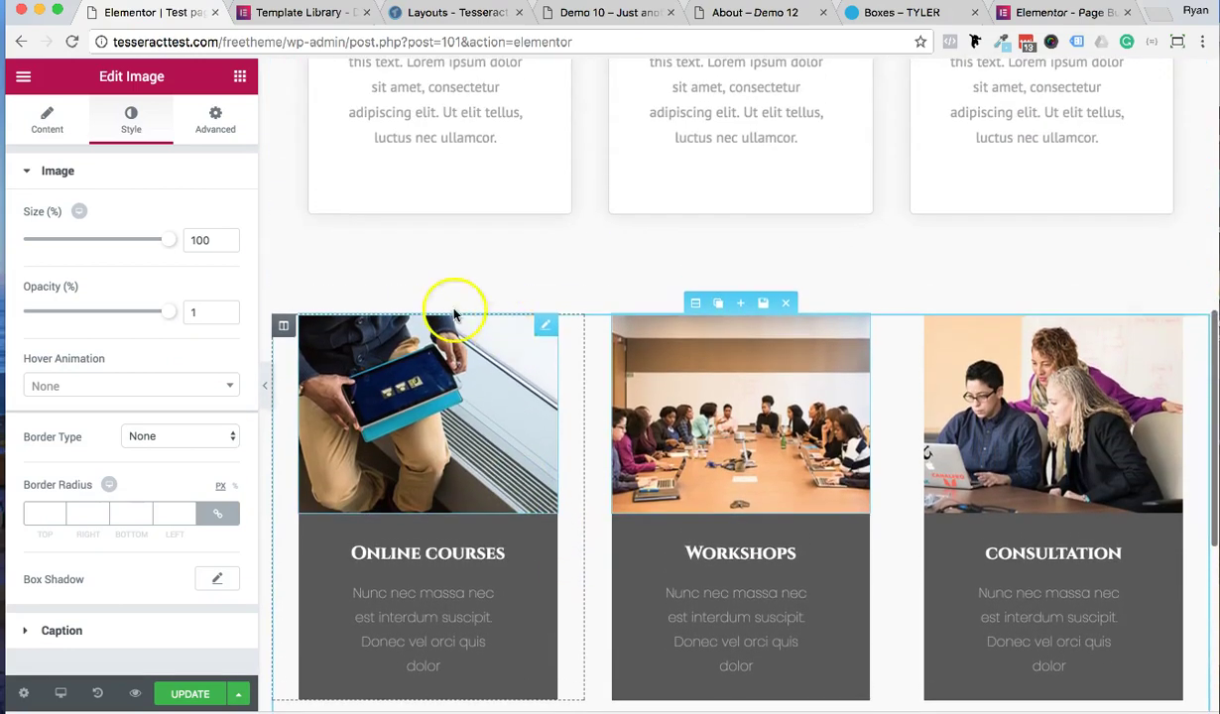
{"action": "left_click", "coordinate": [46, 119]}
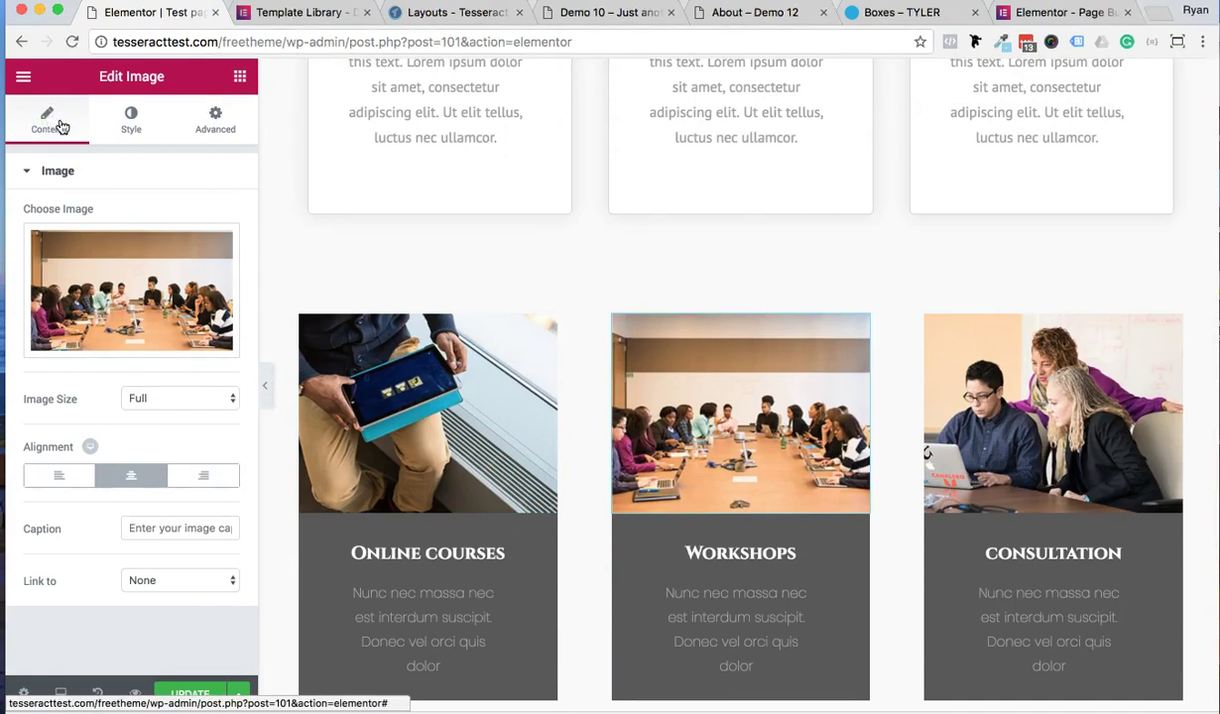
{"action": "scroll", "coordinate": [565, 342], "scroll_direction": "up", "scroll_amount": 5}
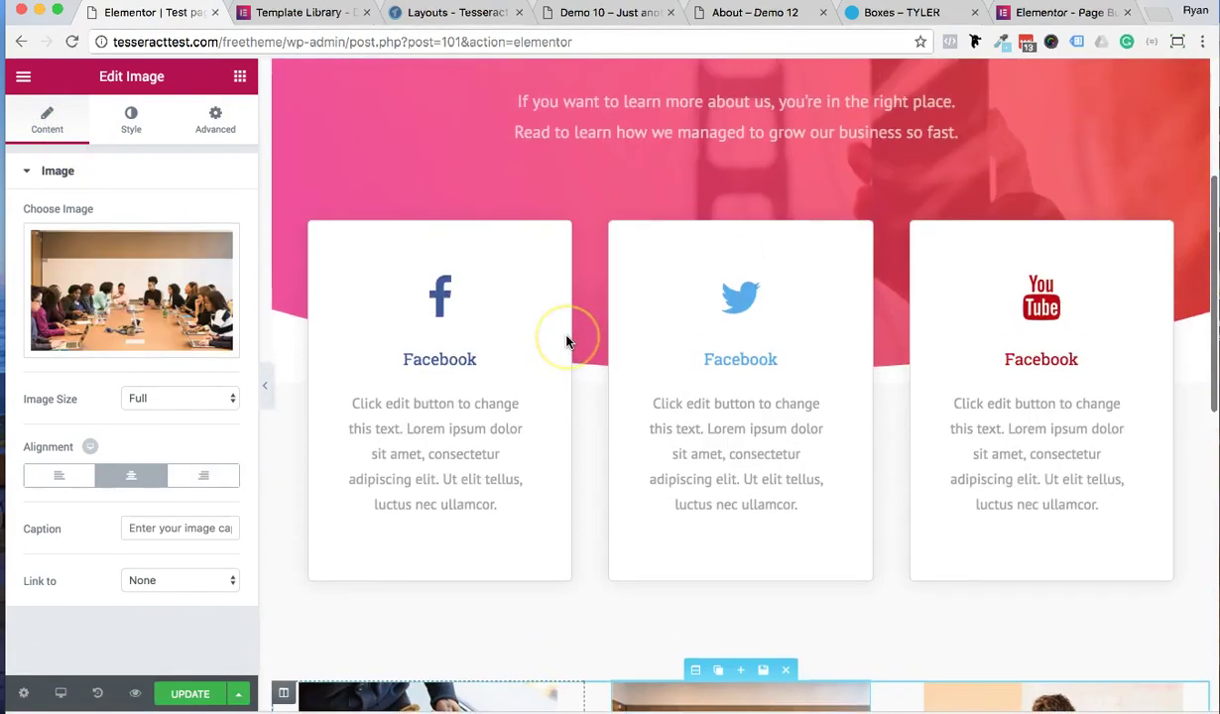
{"action": "scroll", "coordinate": [566, 341], "scroll_direction": "up", "scroll_amount": 4}
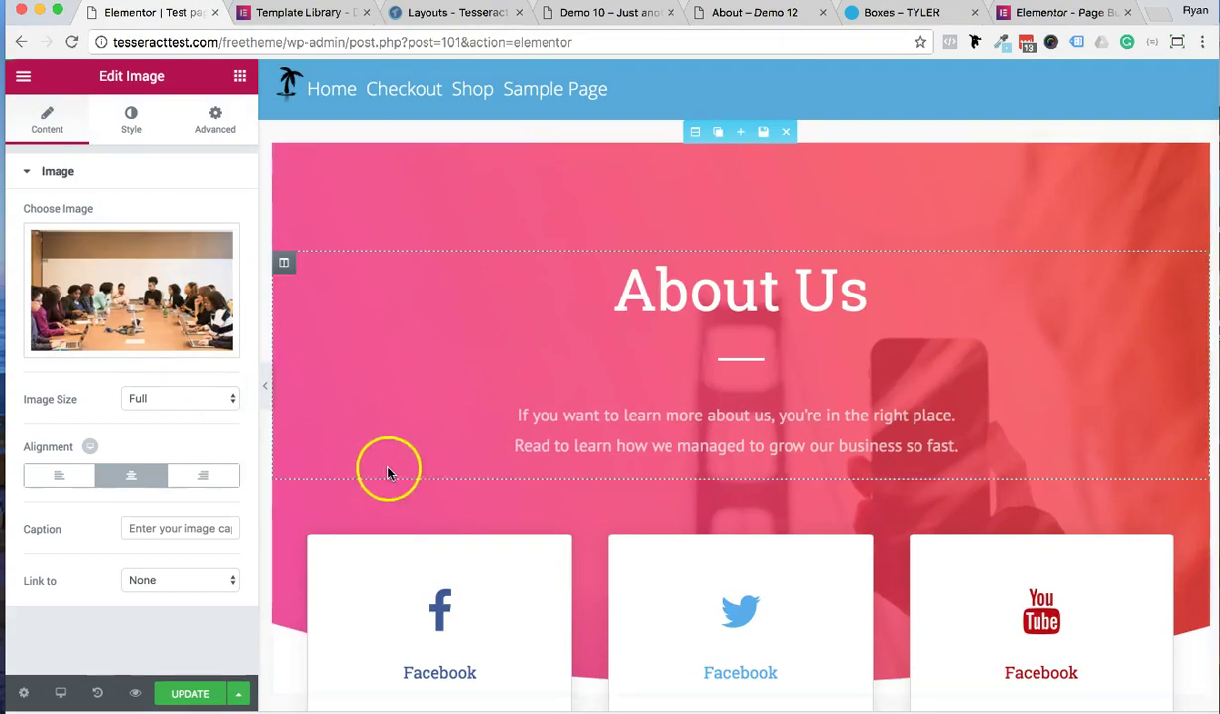
Step: Choose the Demo 10 layout on the Tesseract Theme layouts page and proceed to its download step
{"action": "left_click", "coordinate": [428, 13]}
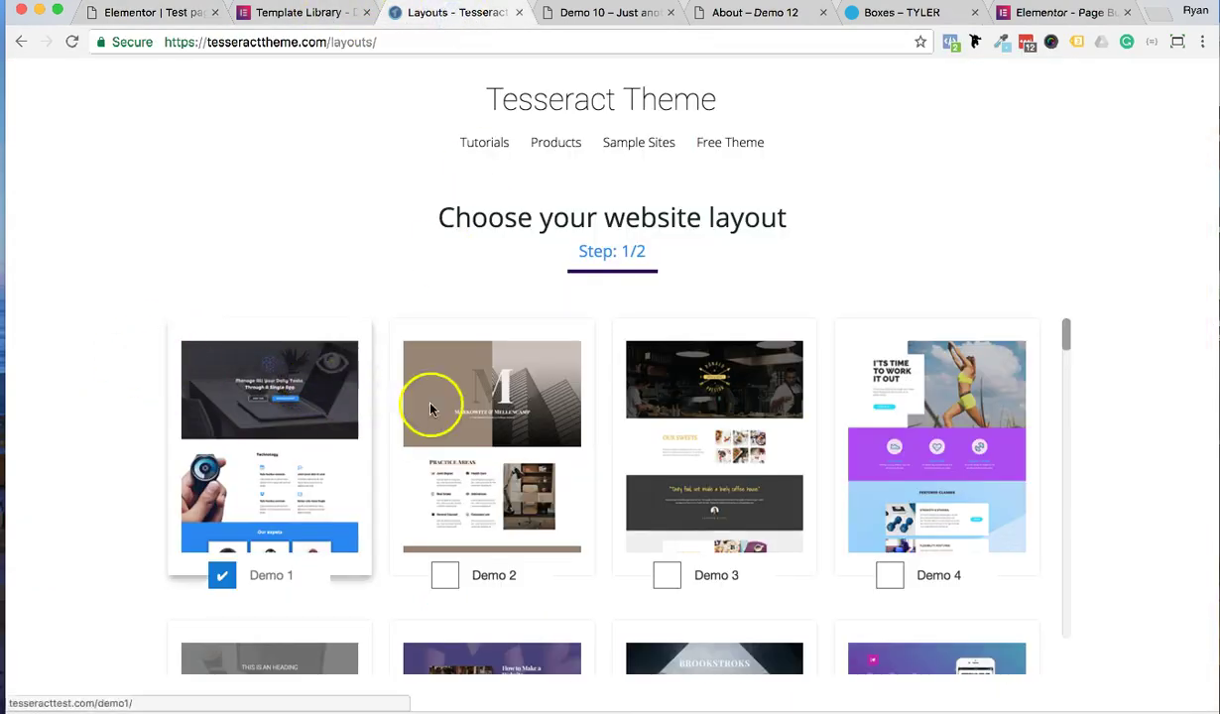
{"action": "scroll", "coordinate": [490, 408], "scroll_direction": "down", "scroll_amount": 5}
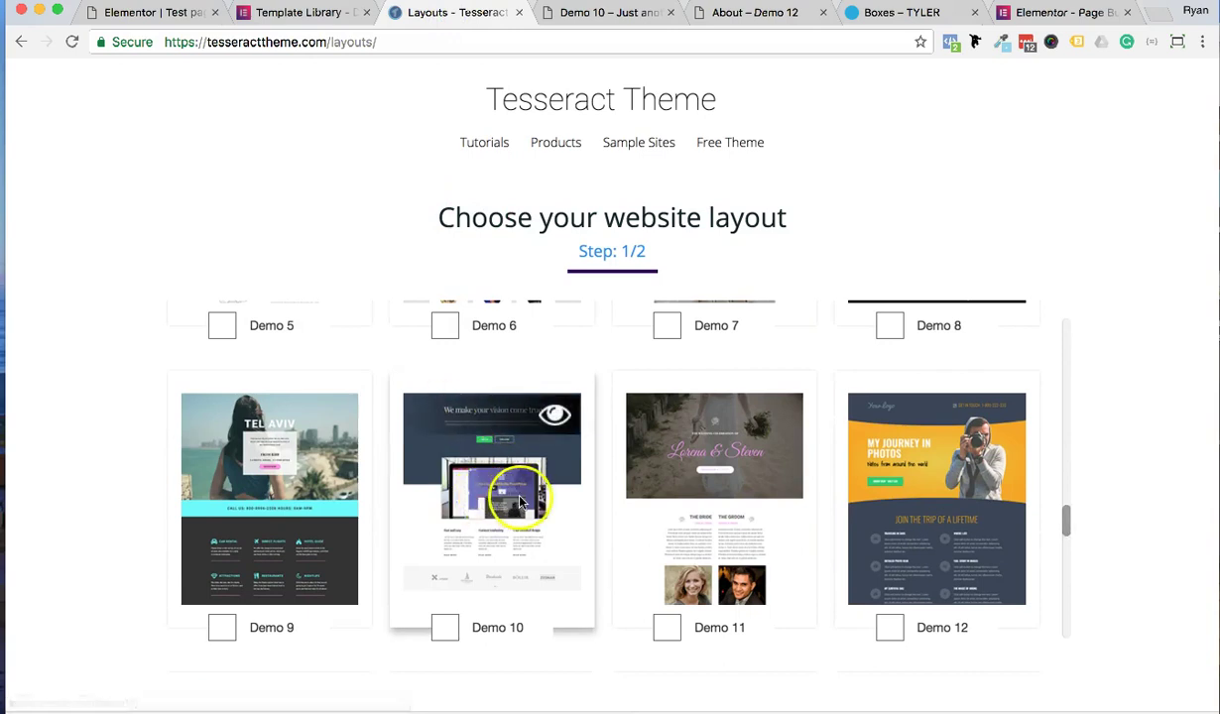
{"action": "scroll", "coordinate": [648, 563], "scroll_direction": "down", "scroll_amount": 5}
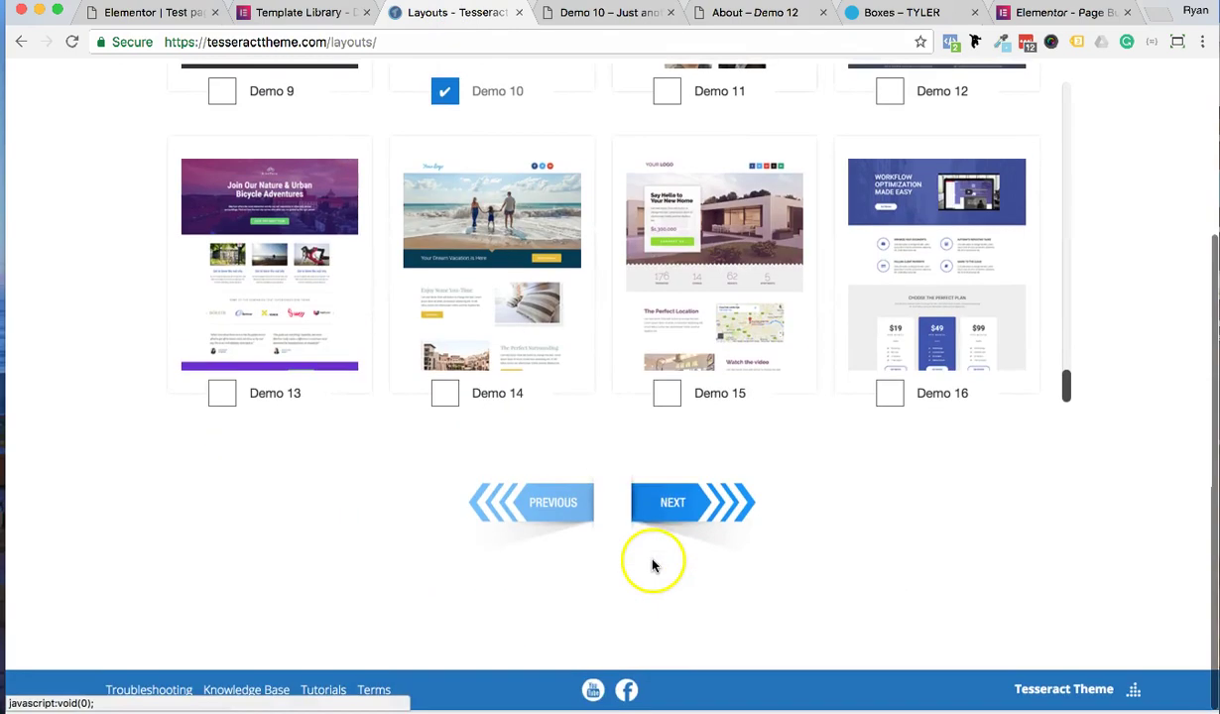
{"action": "left_click", "coordinate": [673, 505]}
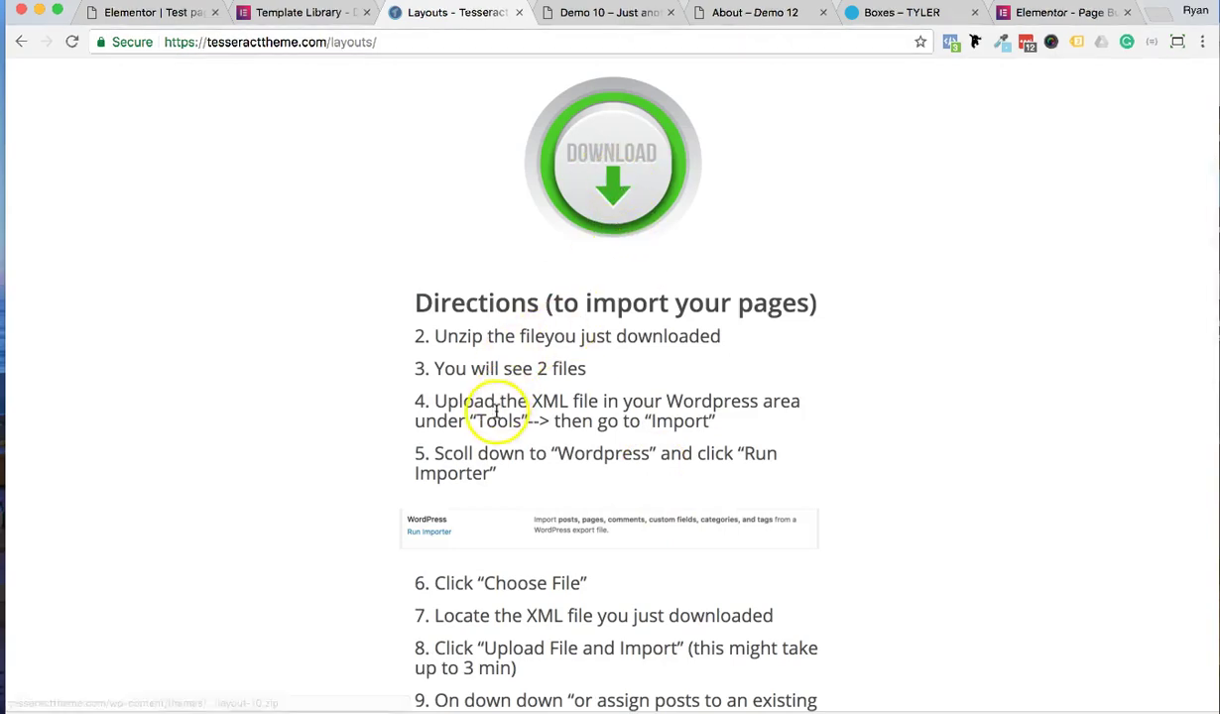
Step: Read through the import directions and download the Demo 10 layout archive
{"action": "scroll", "coordinate": [491, 396], "scroll_direction": "down", "scroll_amount": 4}
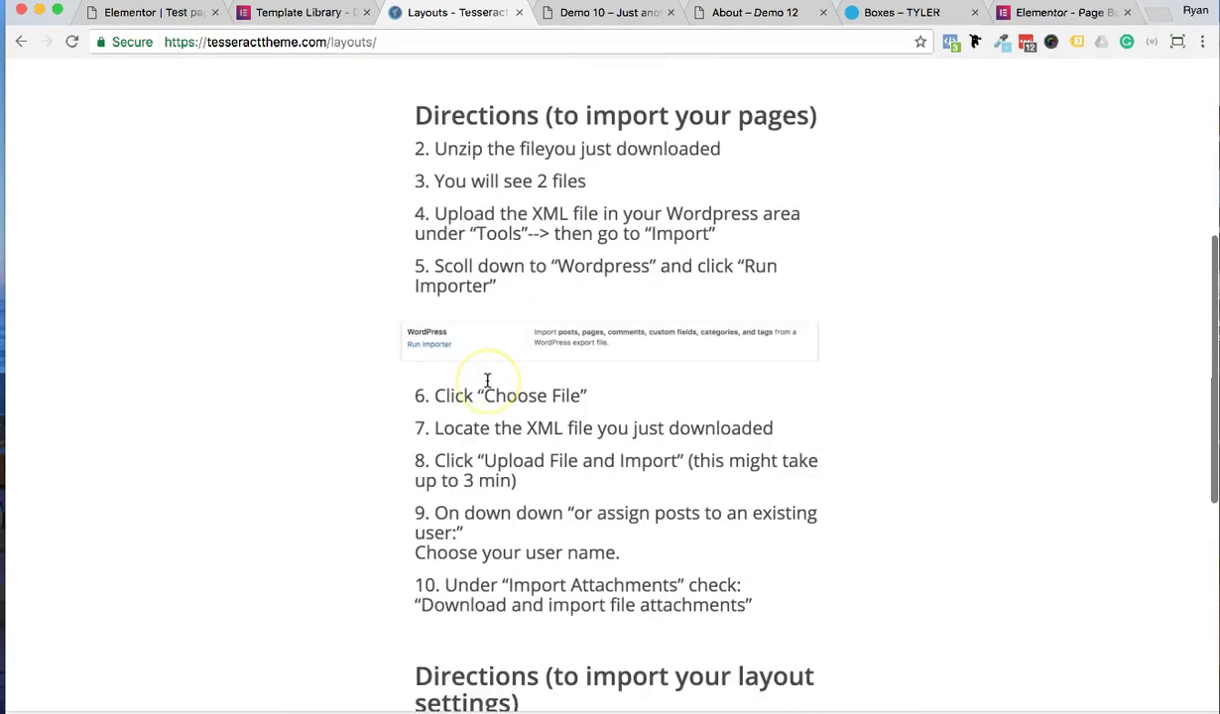
{"action": "scroll", "coordinate": [486, 384], "scroll_direction": "down", "scroll_amount": 10}
{"action": "scroll", "coordinate": [486, 381], "scroll_direction": "up", "scroll_amount": 18}
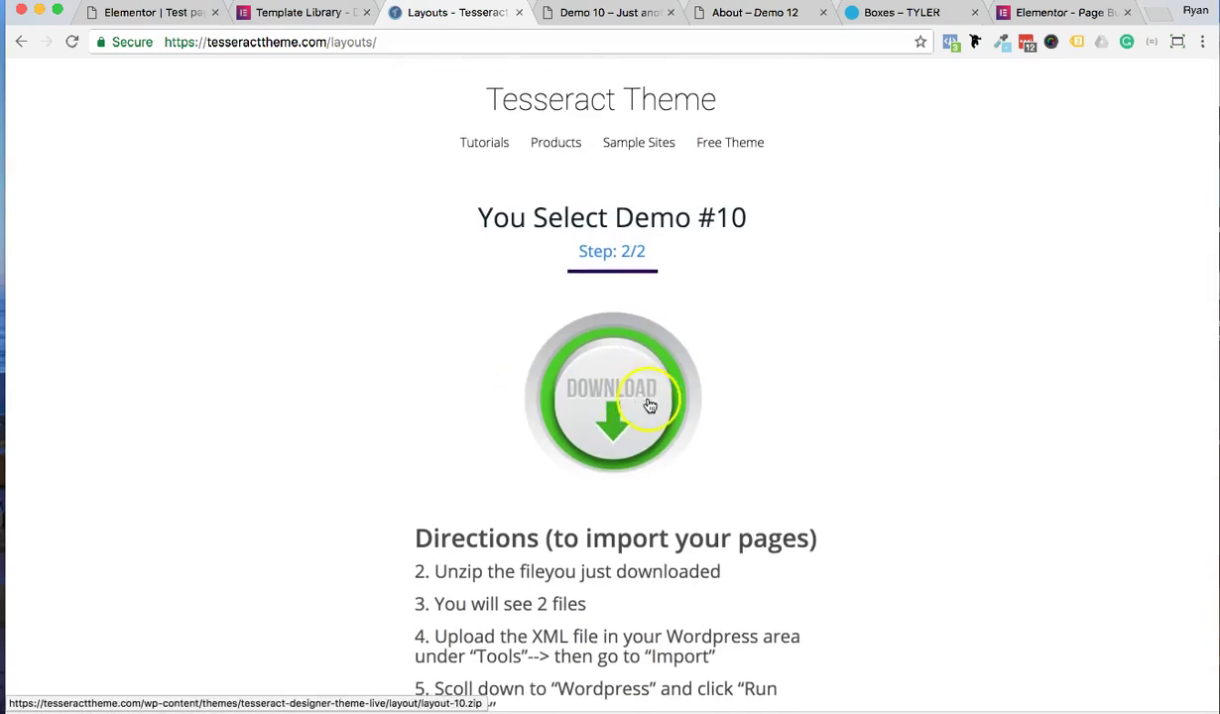
{"action": "left_click", "coordinate": [616, 386]}
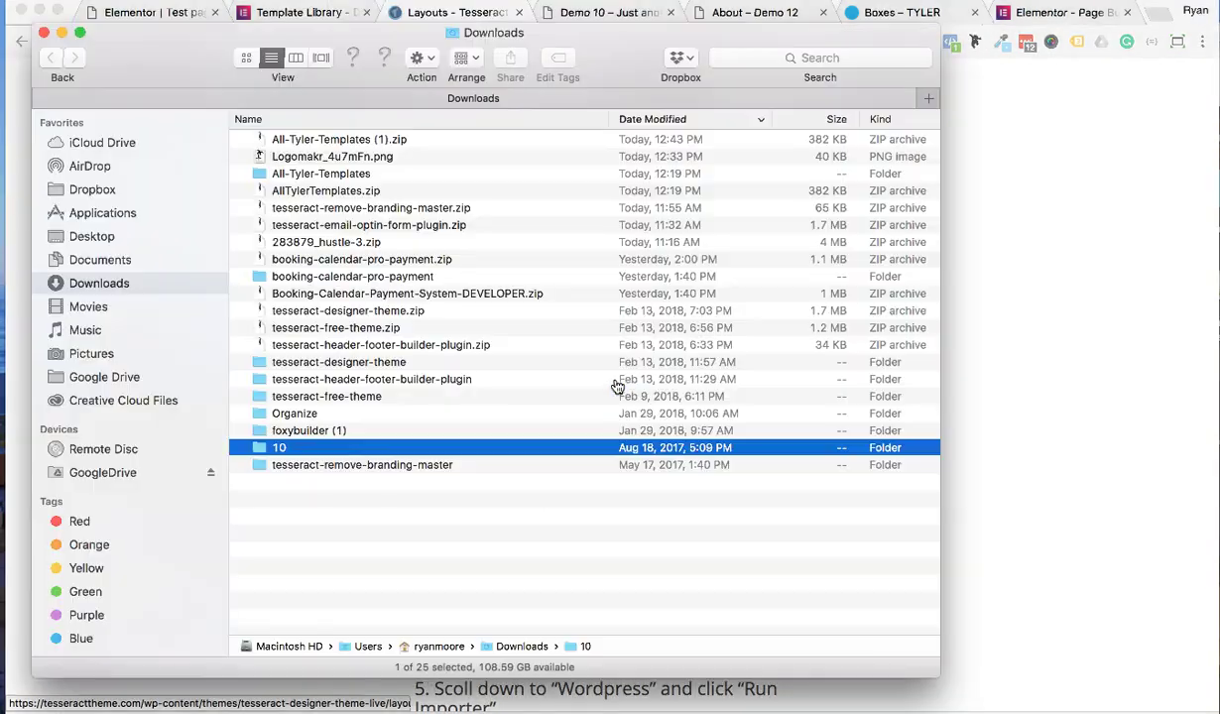
Step: Open the folder named 10 in Downloads and view the XML and CSV files it contains
{"action": "left_click", "coordinate": [393, 441]}
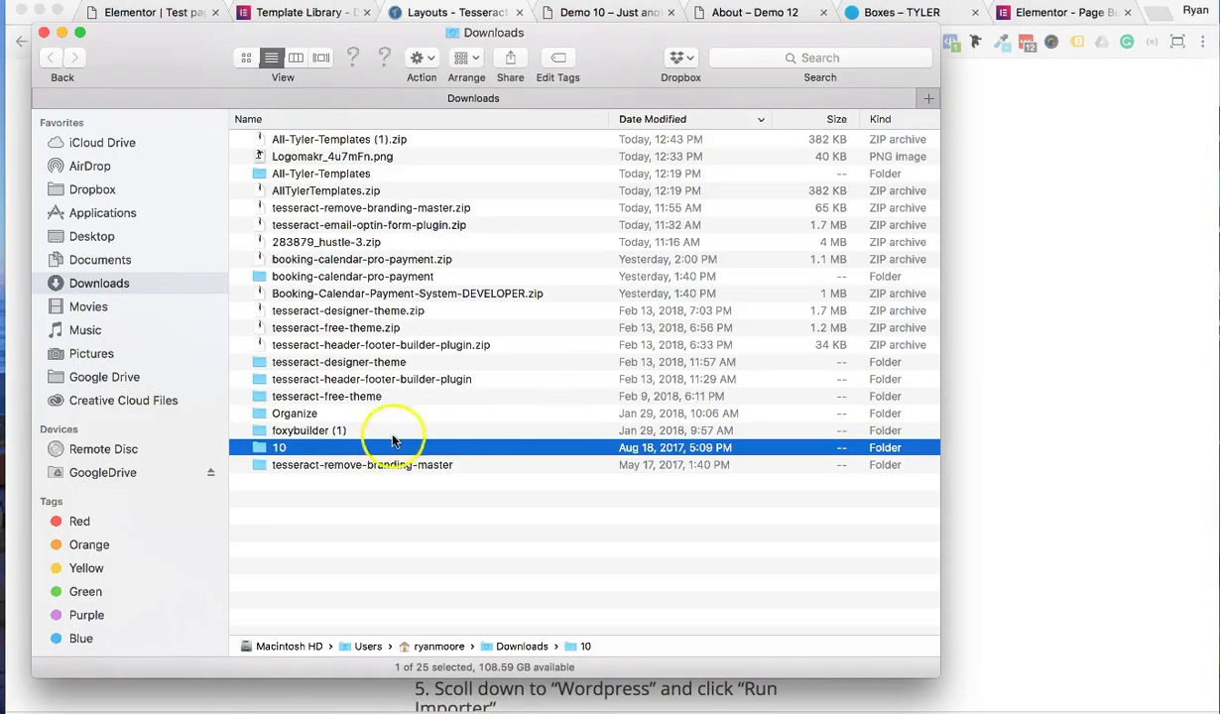
{"action": "double_click", "coordinate": [311, 449]}
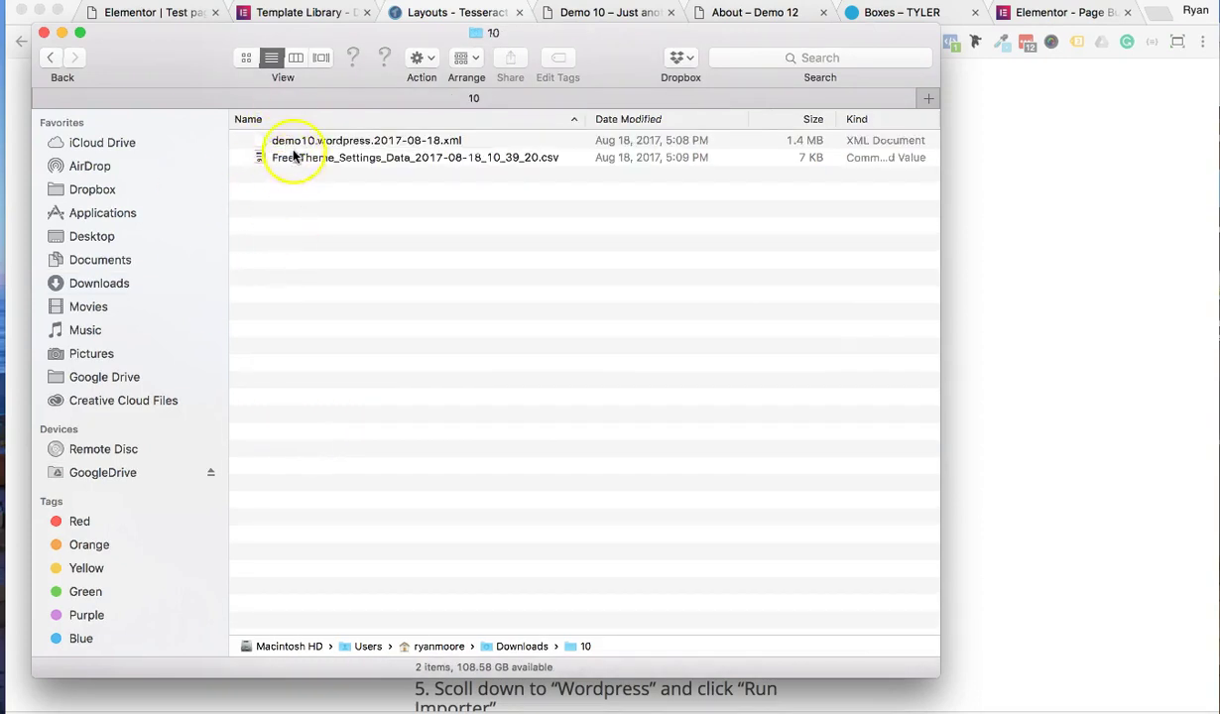
{"action": "left_click", "coordinate": [50, 58]}
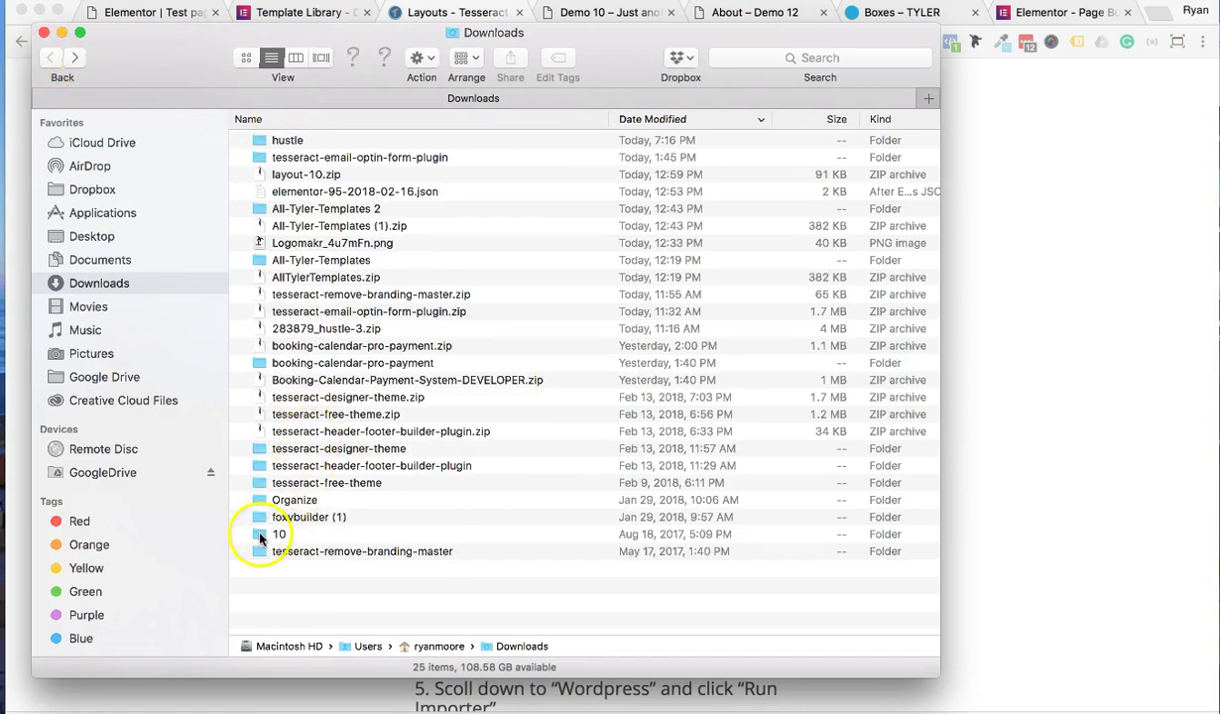
{"action": "left_click", "coordinate": [261, 535]}
{"action": "double_click", "coordinate": [337, 539]}
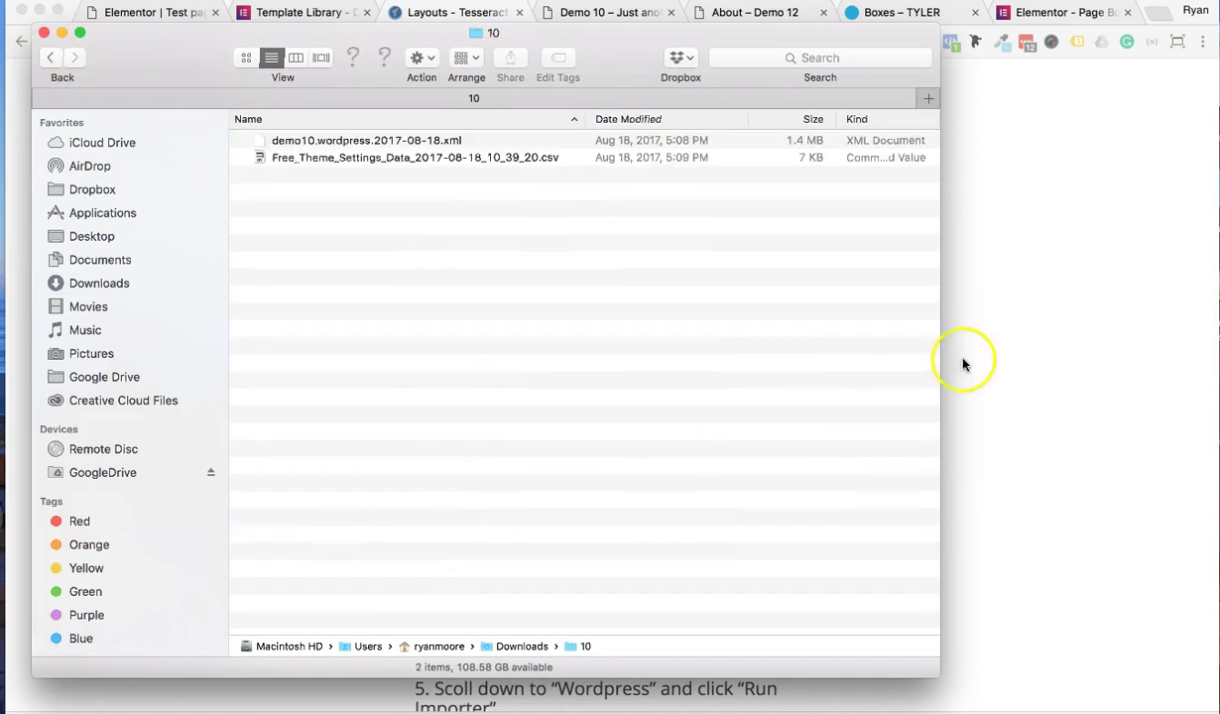
Step: Leave the Elementor test page editor without saving and open the test site's WordPress admin dashboard
{"action": "left_click", "coordinate": [961, 363]}
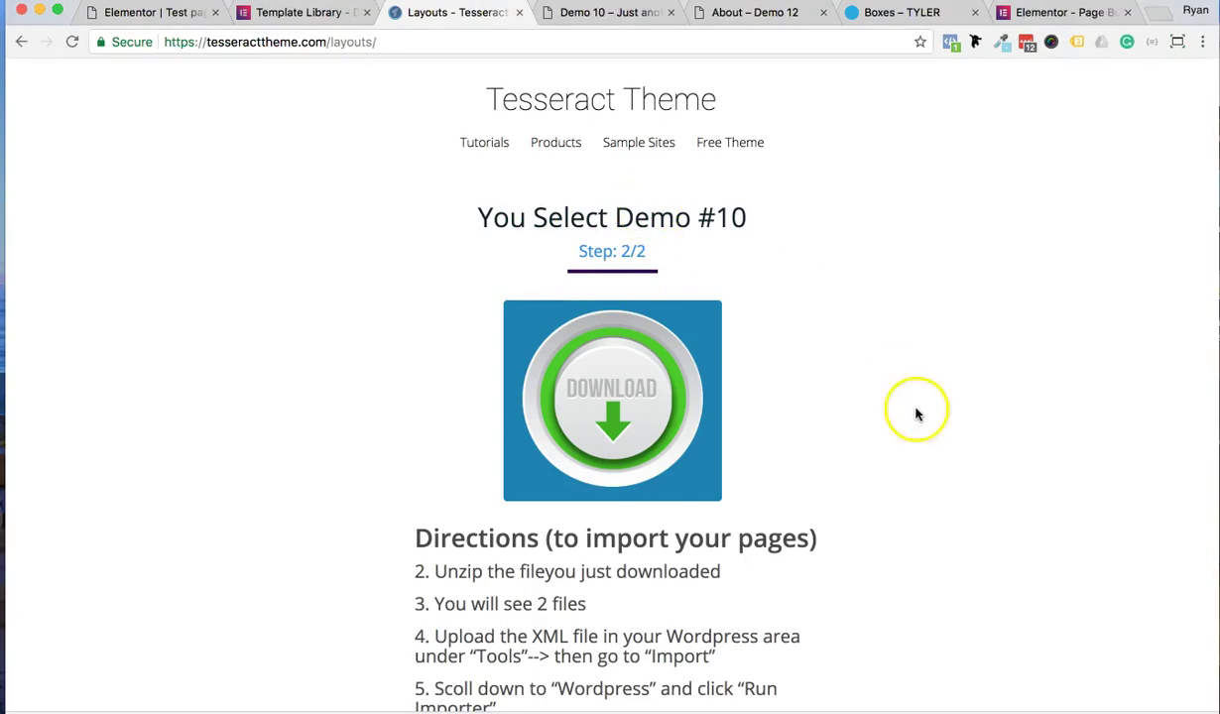
{"action": "scroll", "coordinate": [896, 431], "scroll_direction": "down", "scroll_amount": 5}
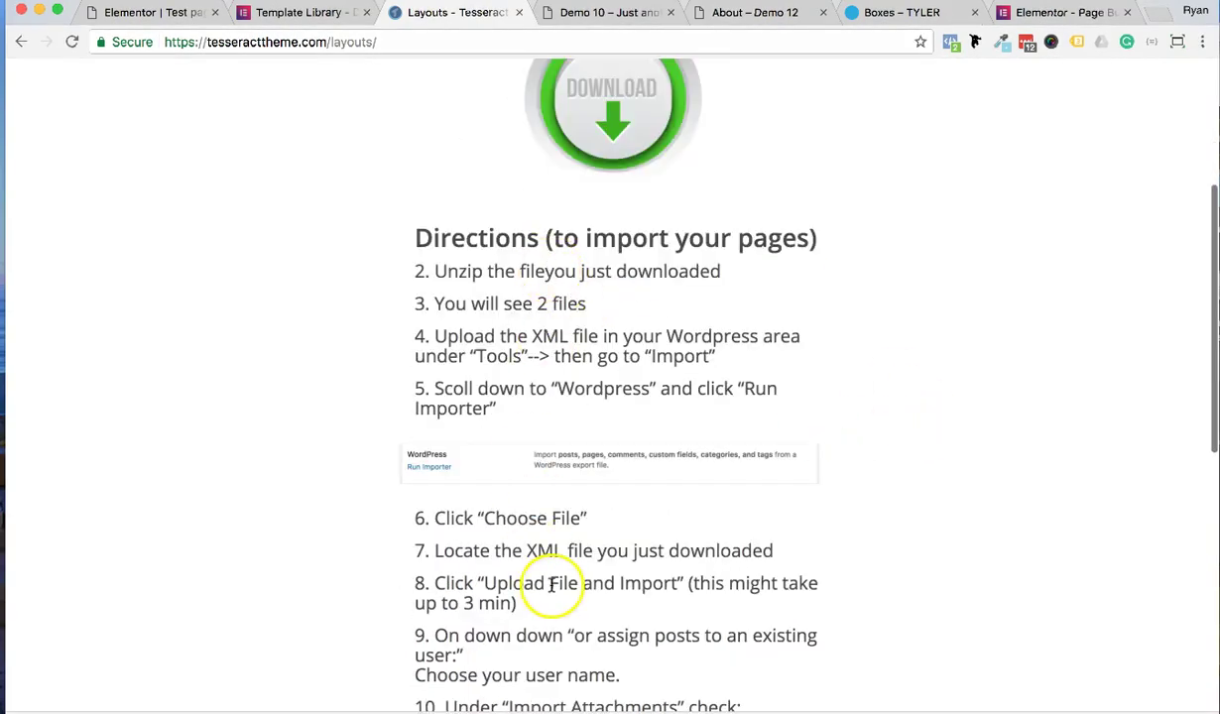
{"action": "left_click", "coordinate": [142, 13]}
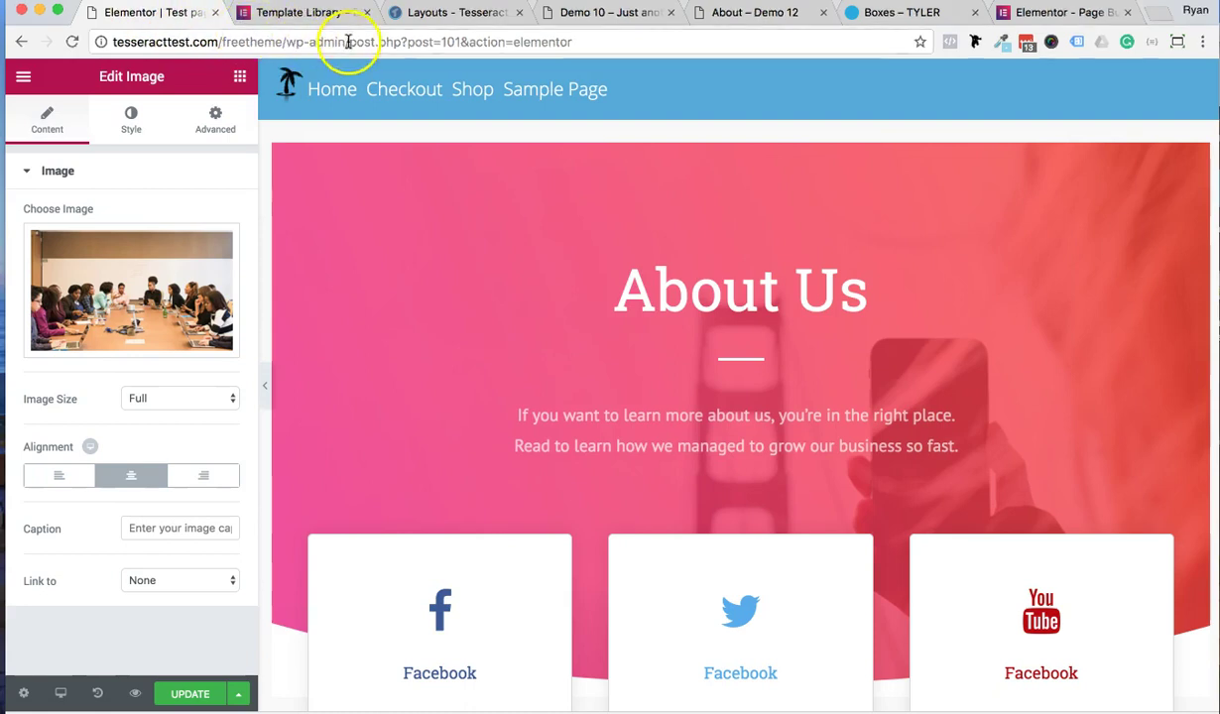
{"action": "left_click_drag", "start_coordinate": [347, 42], "coordinate": [484, 103]}
{"action": "key", "text": "BackSpace"}
{"action": "key", "text": "Return"}
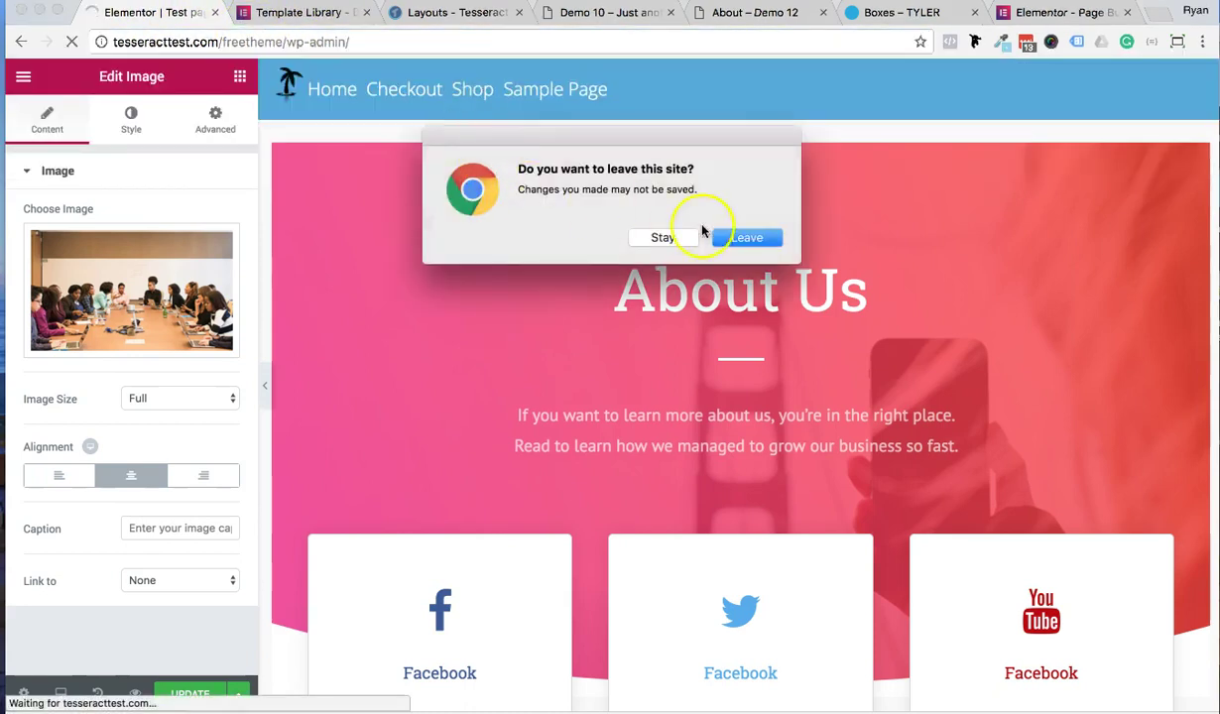
{"action": "left_click", "coordinate": [752, 234]}
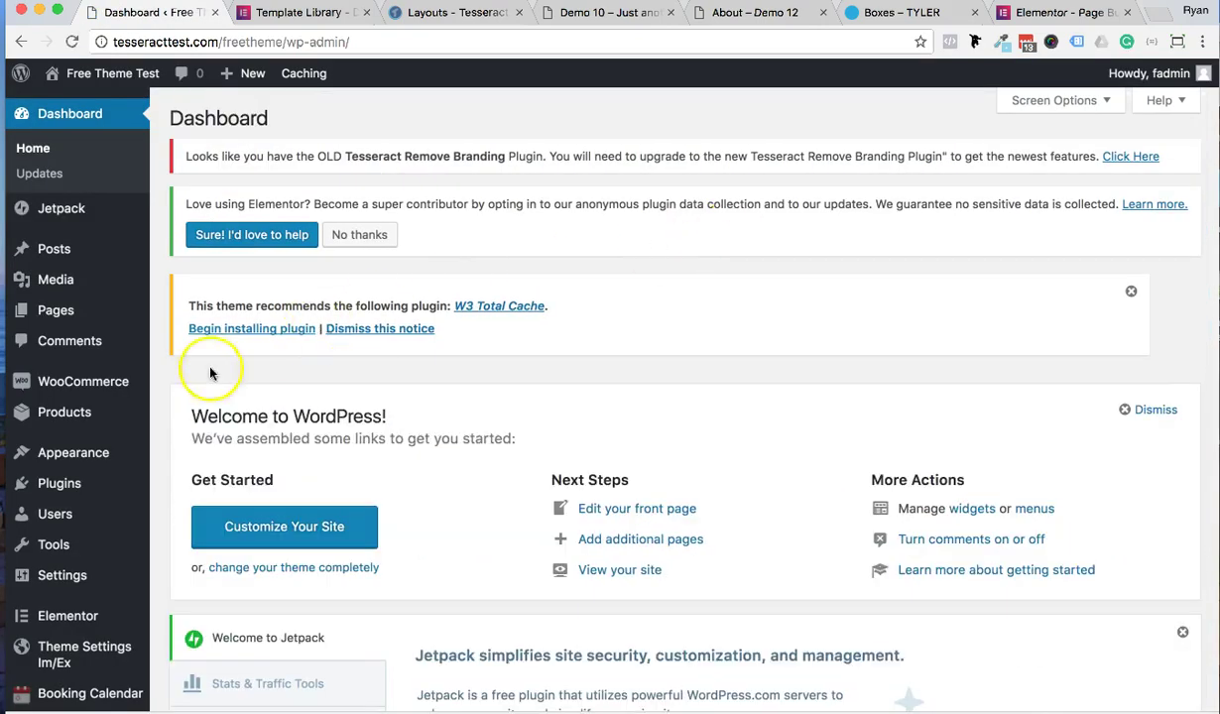
Step: Open the WordPress Import tools page of the test site
{"action": "mouse_move", "coordinate": [79, 461]}
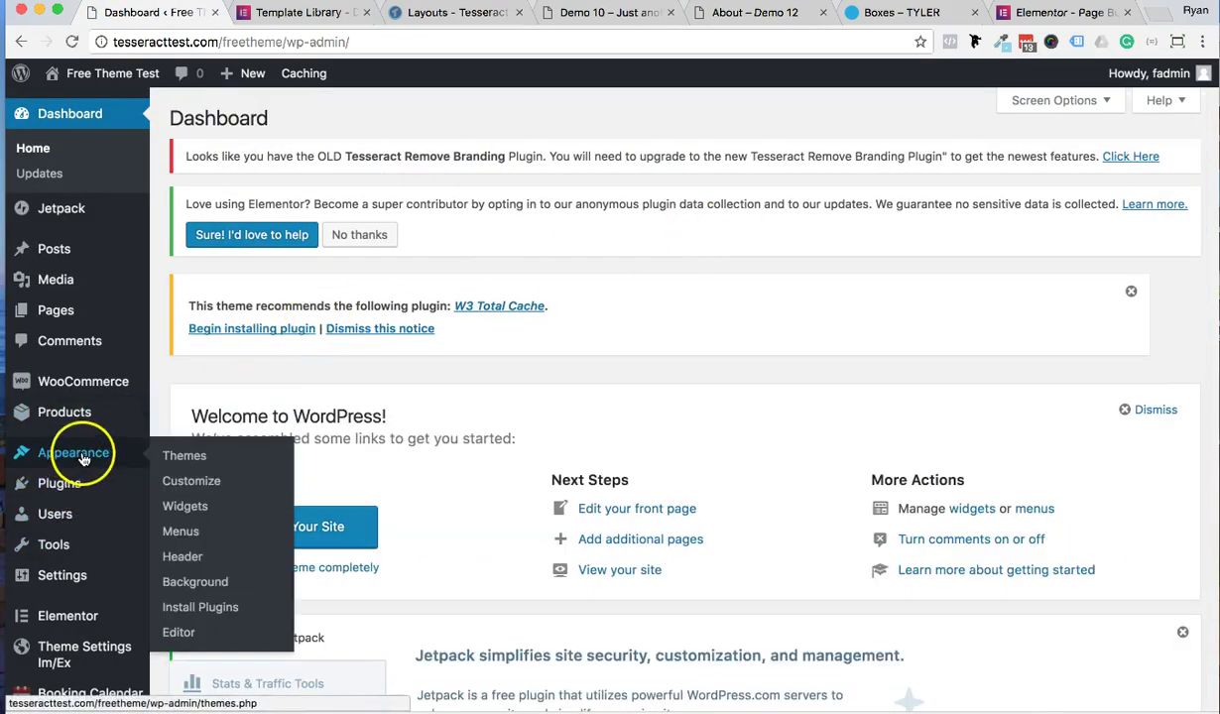
{"action": "left_click", "coordinate": [90, 462]}
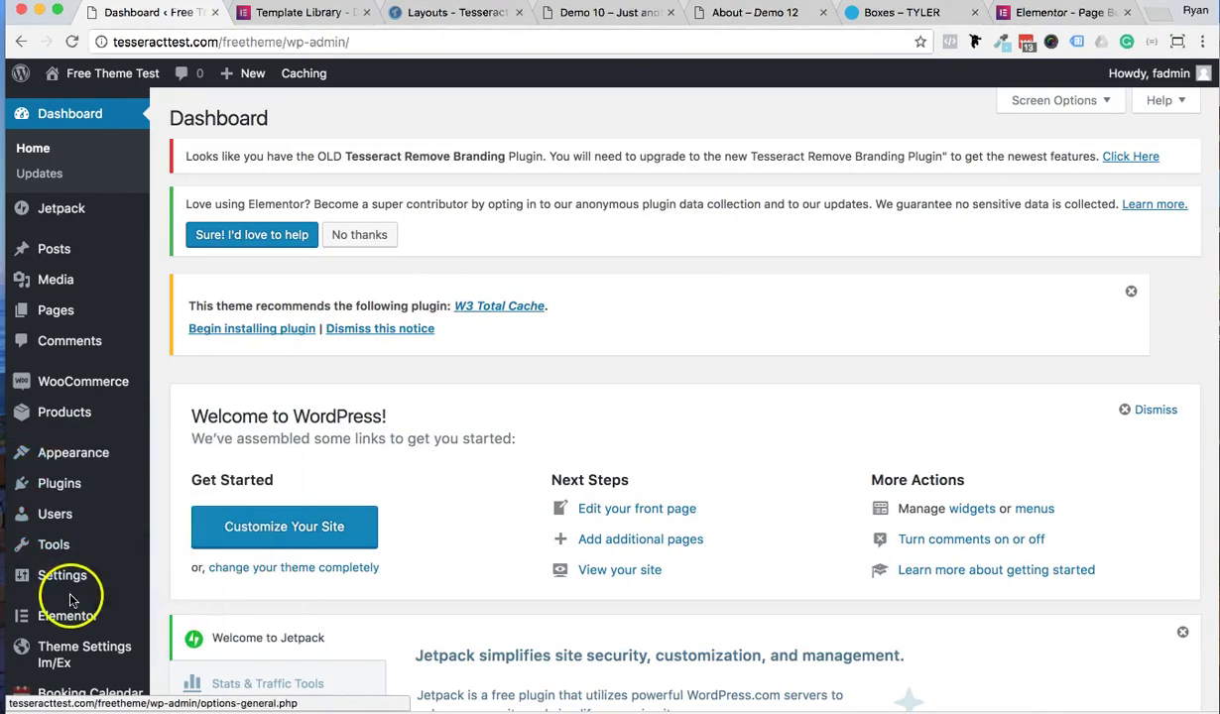
{"action": "mouse_move", "coordinate": [78, 586]}
{"action": "scroll", "coordinate": [79, 586], "scroll_direction": "down", "scroll_amount": 3}
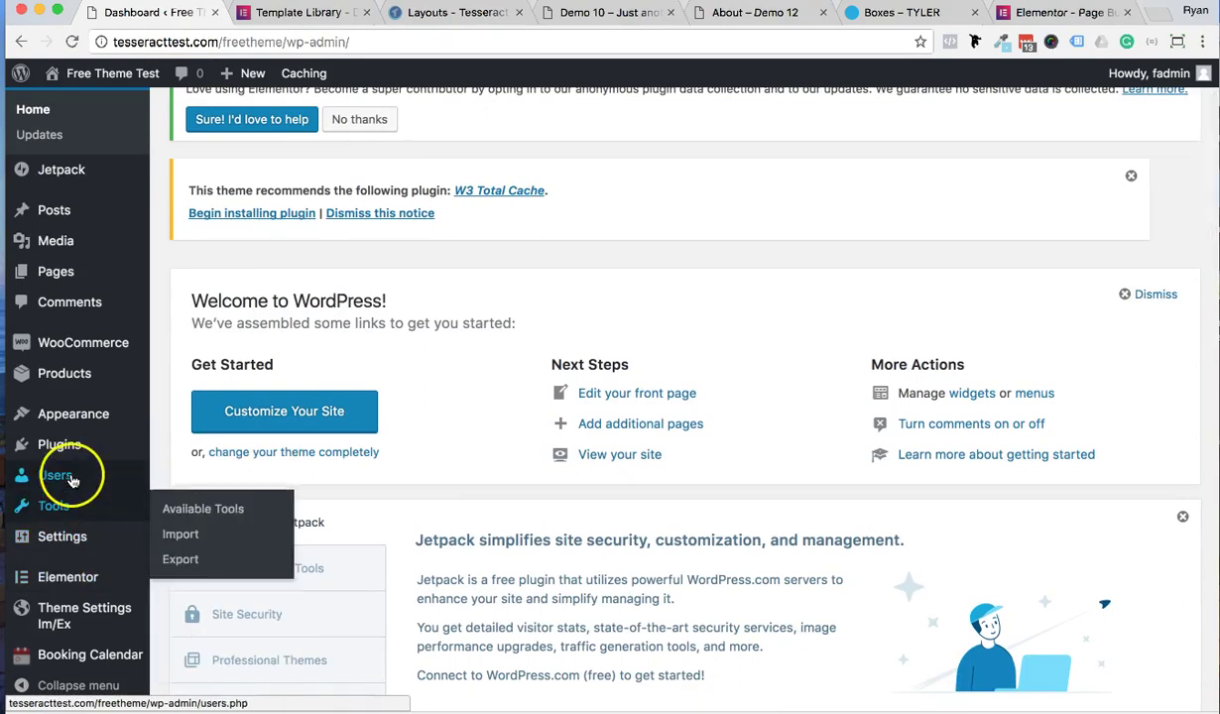
{"action": "mouse_move", "coordinate": [66, 512]}
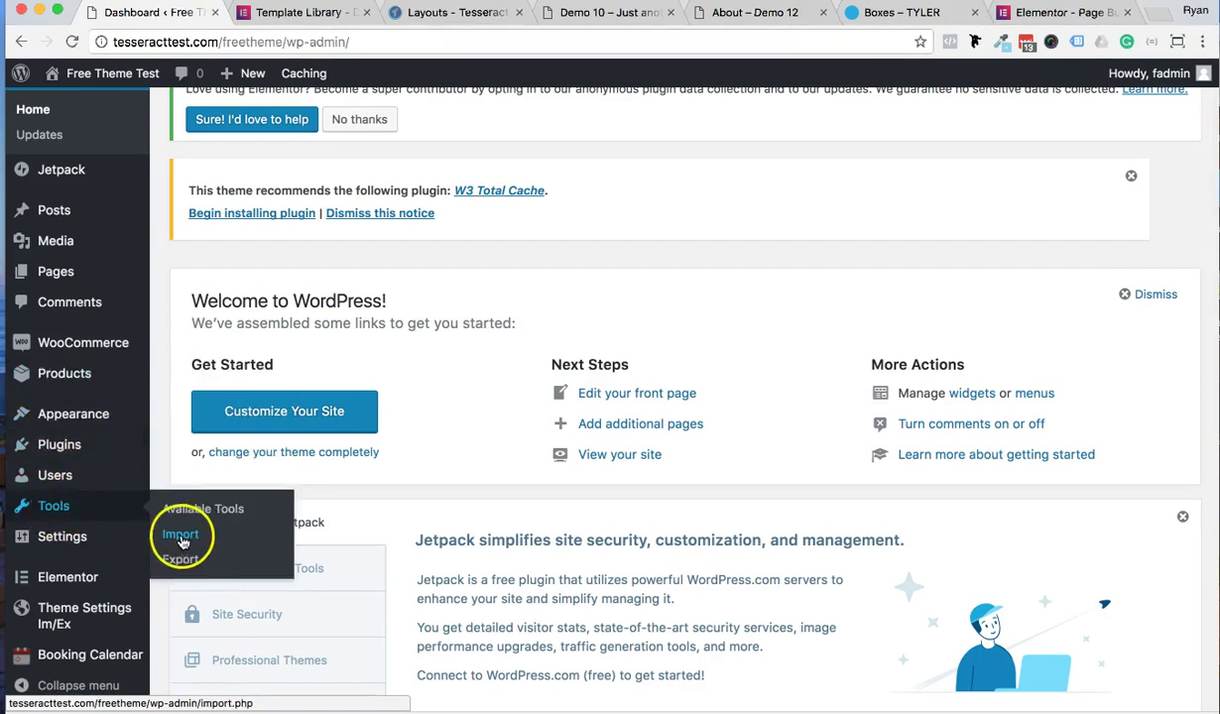
{"action": "left_click", "coordinate": [199, 535]}
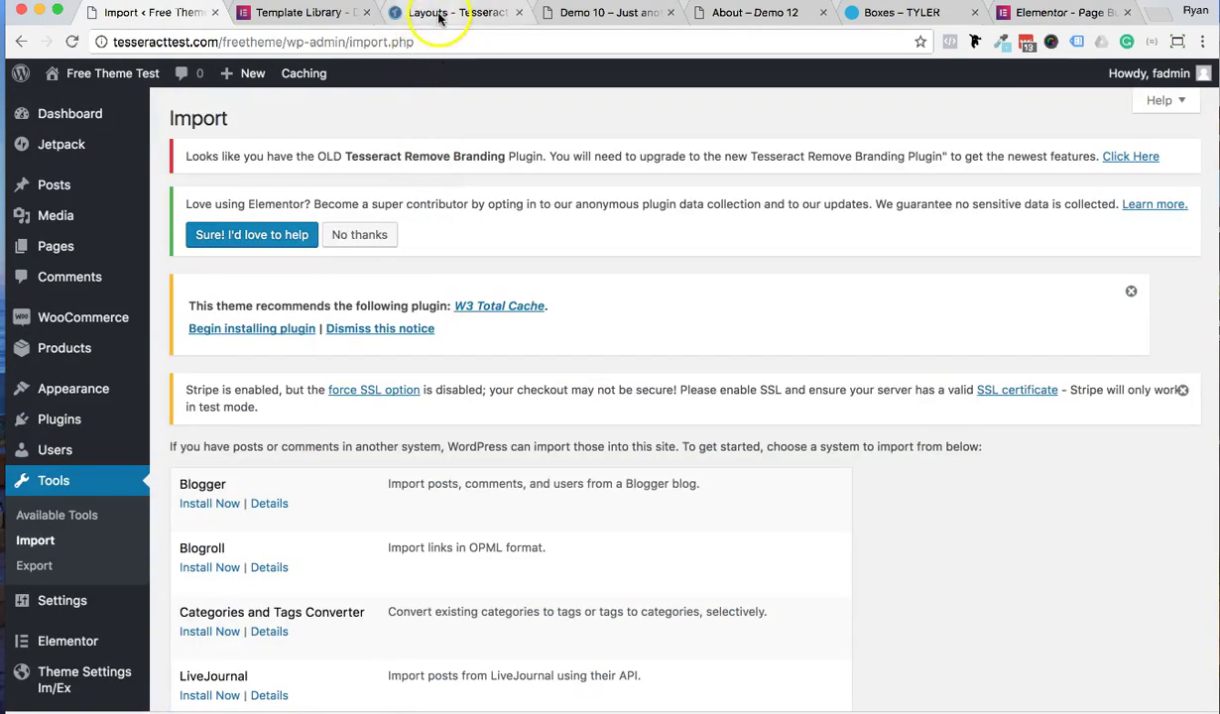
Step: Check the layout's import directions and install the WordPress importer on the test site
{"action": "left_click", "coordinate": [437, 15]}
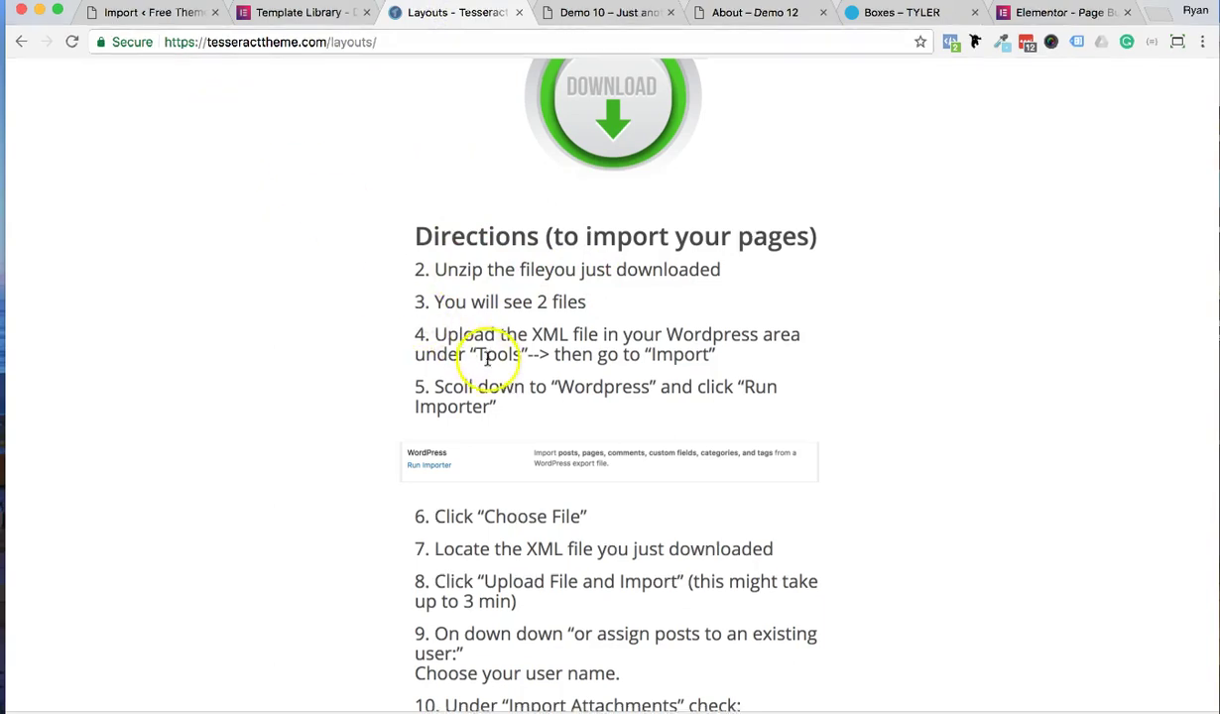
{"action": "scroll", "coordinate": [488, 354], "scroll_direction": "down", "scroll_amount": 5}
{"action": "left_click", "coordinate": [154, 10]}
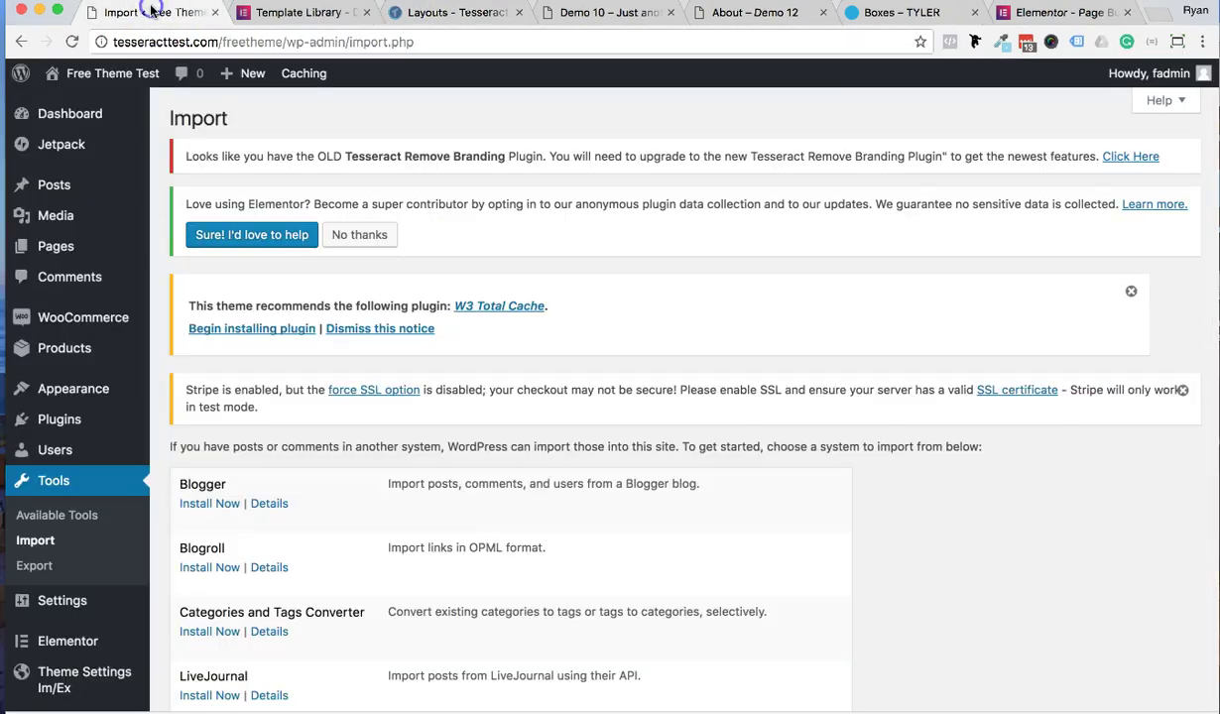
{"action": "scroll", "coordinate": [352, 399], "scroll_direction": "down", "scroll_amount": 5}
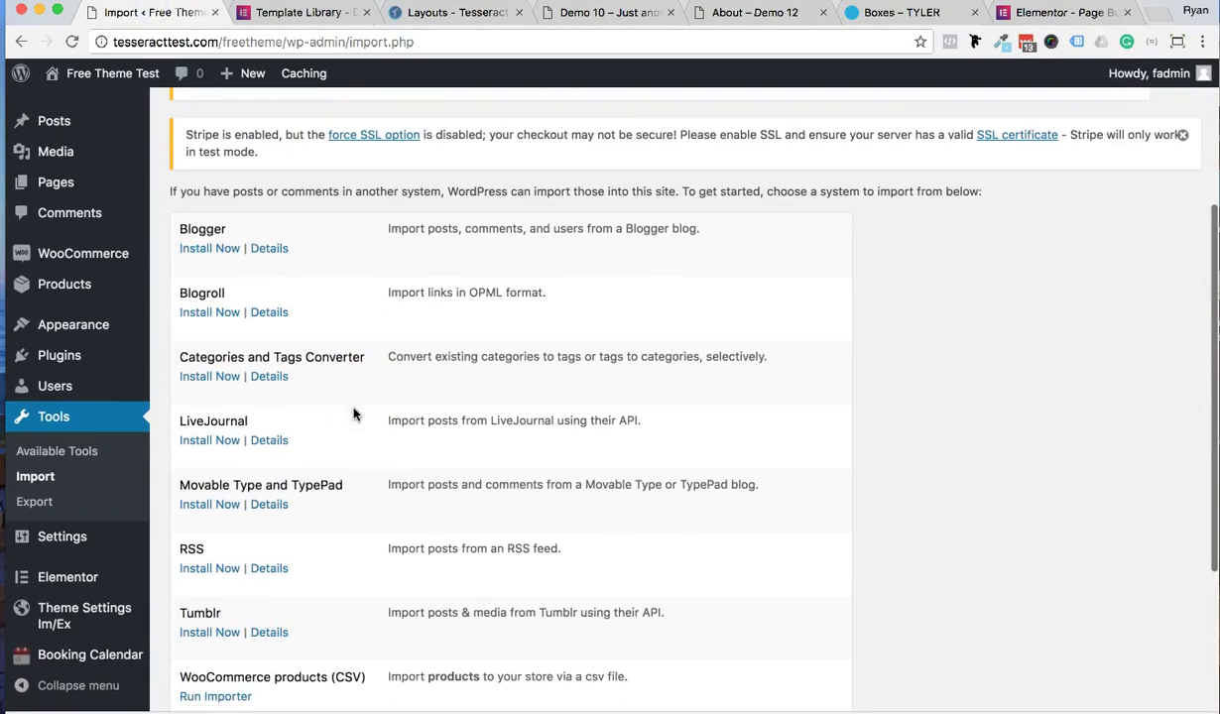
{"action": "scroll", "coordinate": [305, 485], "scroll_direction": "down", "scroll_amount": 5}
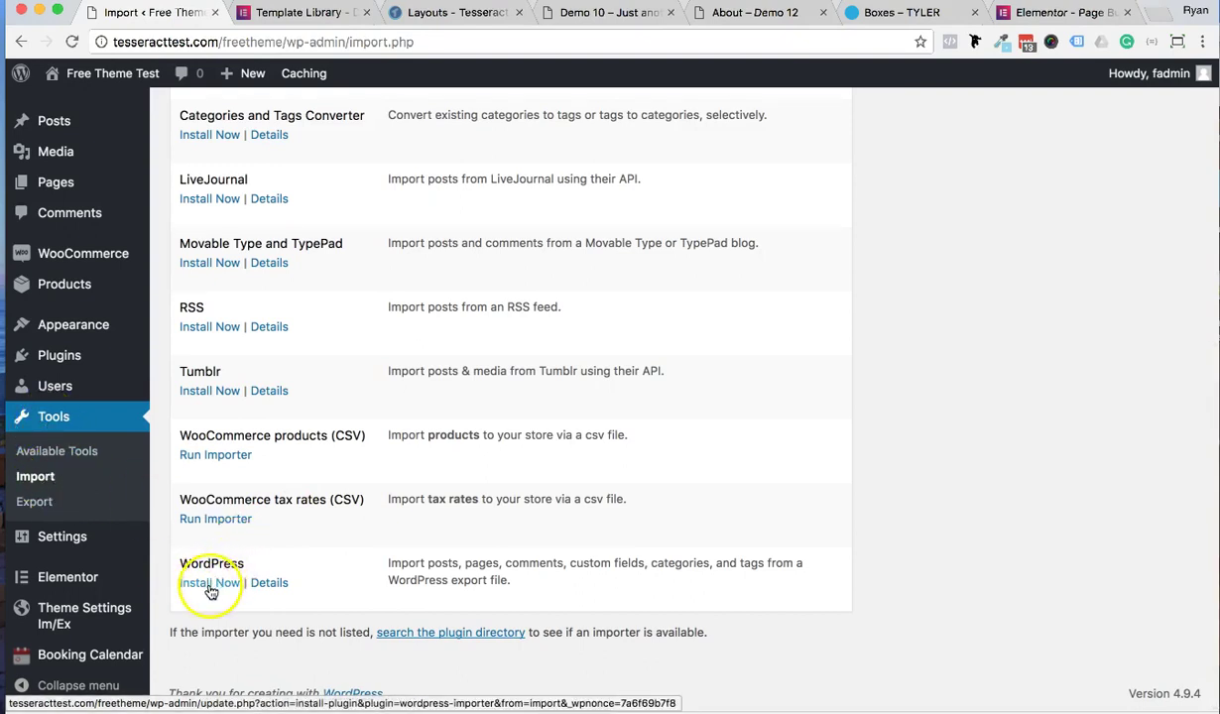
{"action": "left_click", "coordinate": [195, 584]}
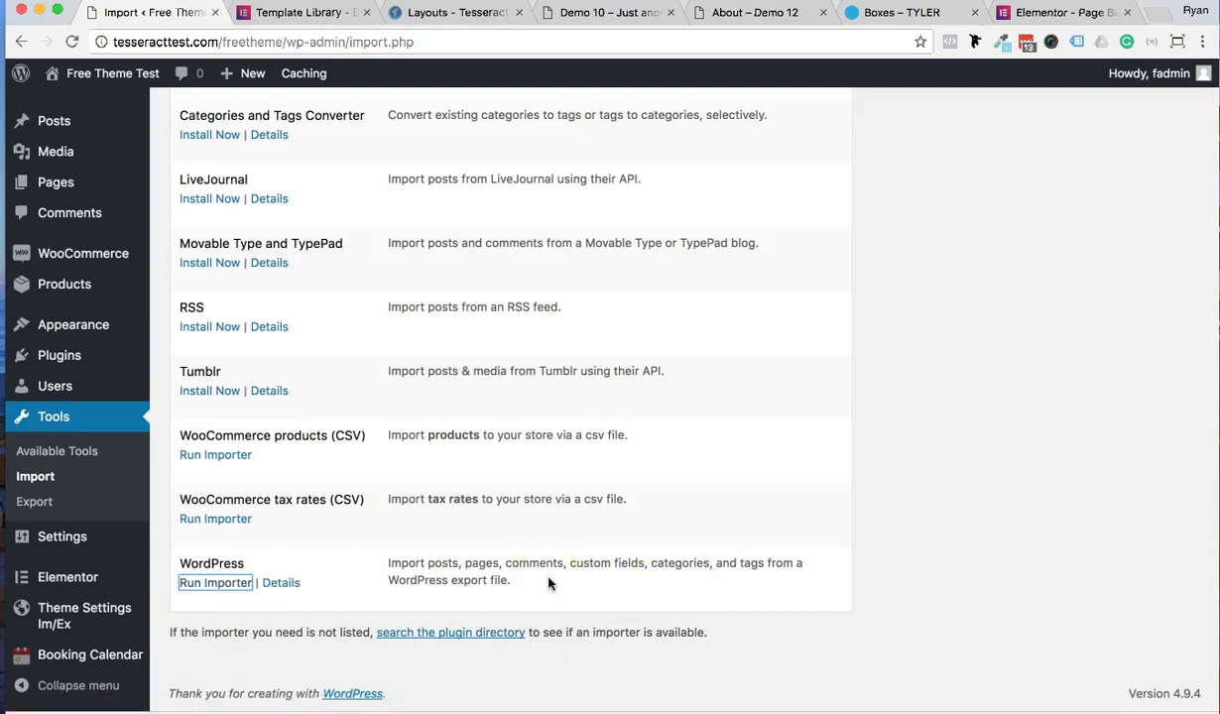
Step: Activate and run the WordPress importer to reach its file upload form
{"action": "left_click", "coordinate": [215, 585]}
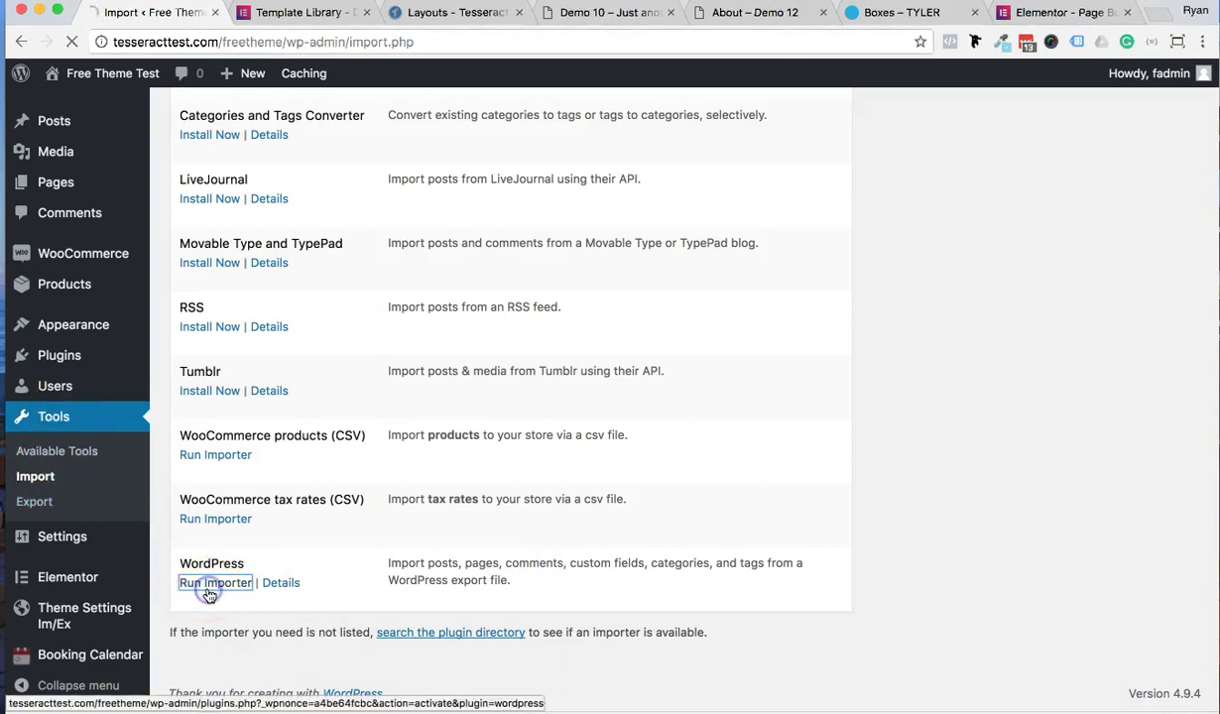
{"action": "left_click", "coordinate": [209, 593]}
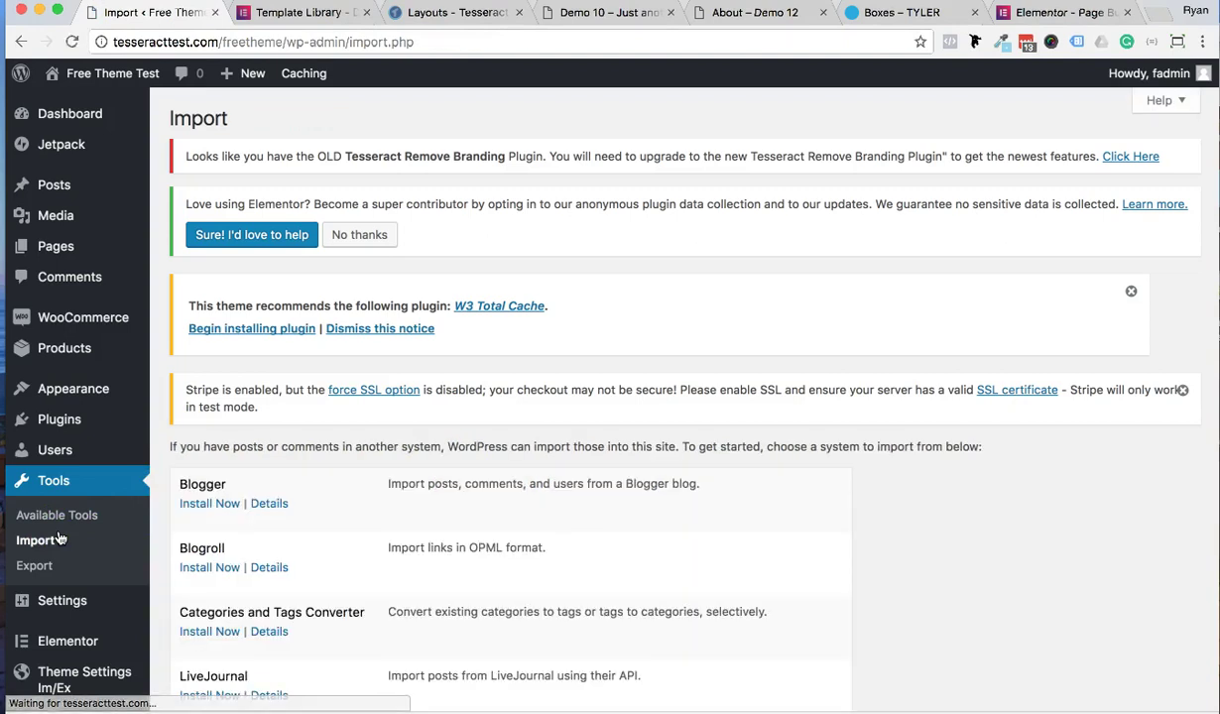
{"action": "scroll", "coordinate": [400, 531], "scroll_direction": "down", "scroll_amount": 10}
{"action": "left_click", "coordinate": [222, 593]}
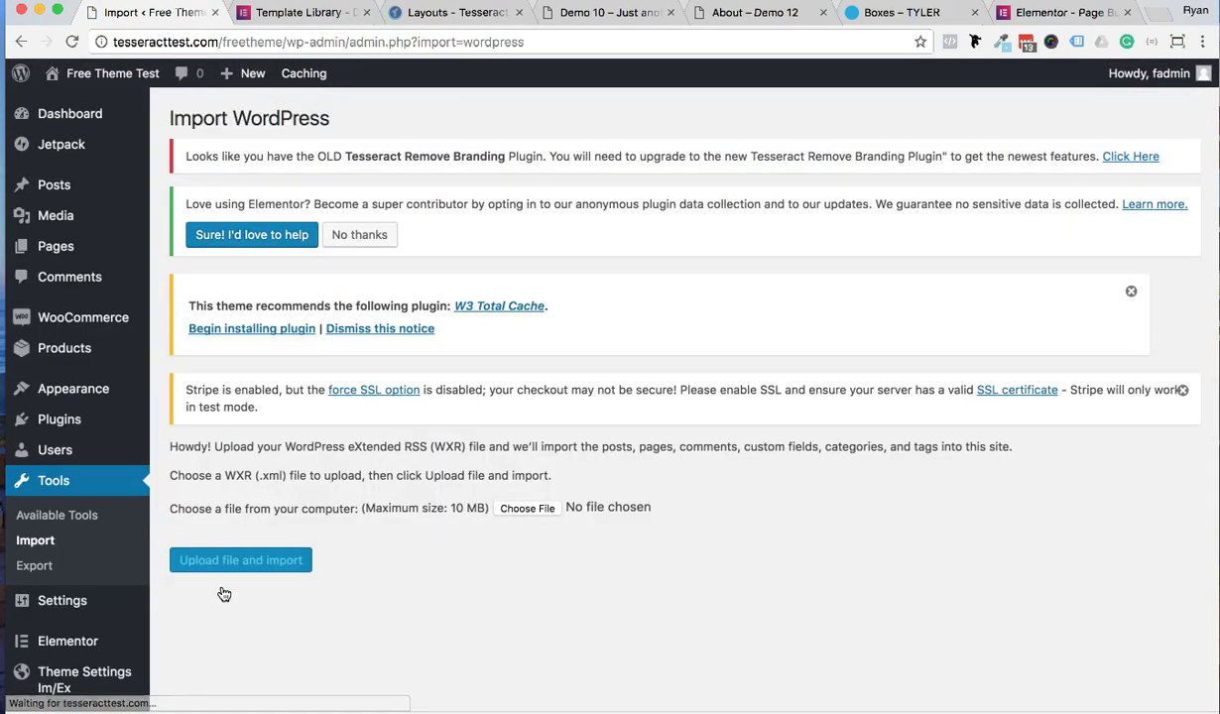
Step: Choose demo10.wordpress.2017-08-18.xml from folder 10 in Downloads and upload it for import
{"action": "left_click", "coordinate": [539, 509]}
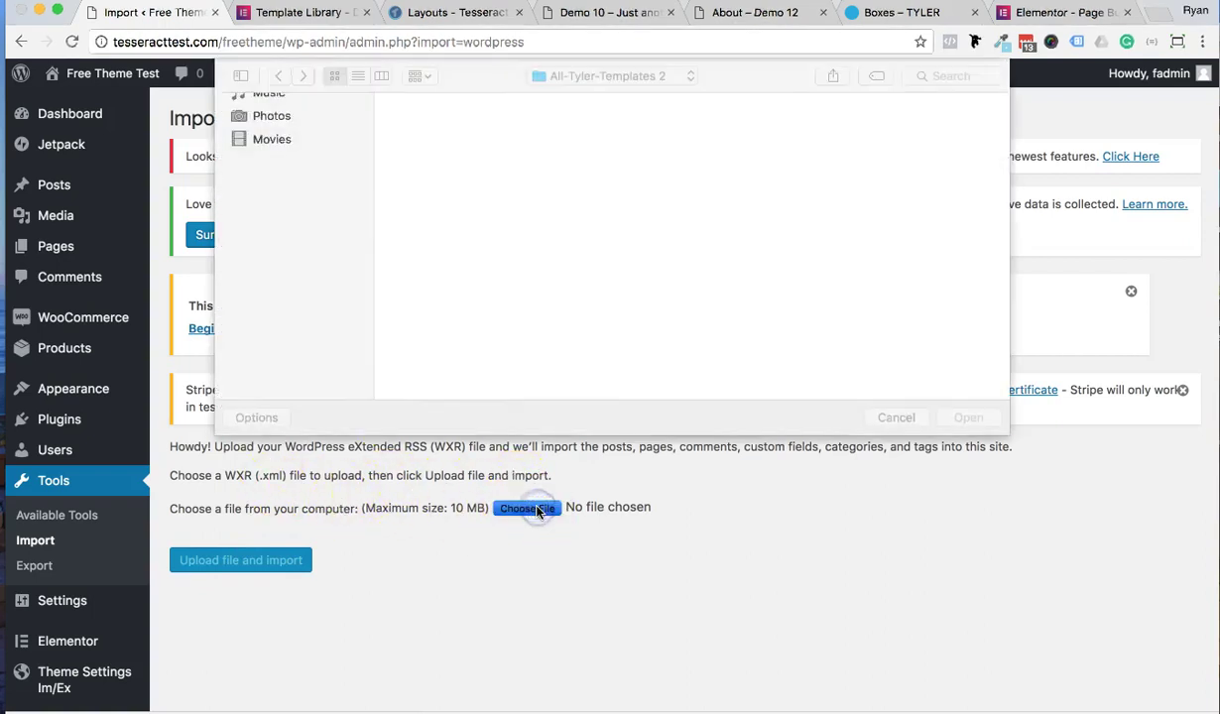
{"action": "left_click", "coordinate": [580, 76]}
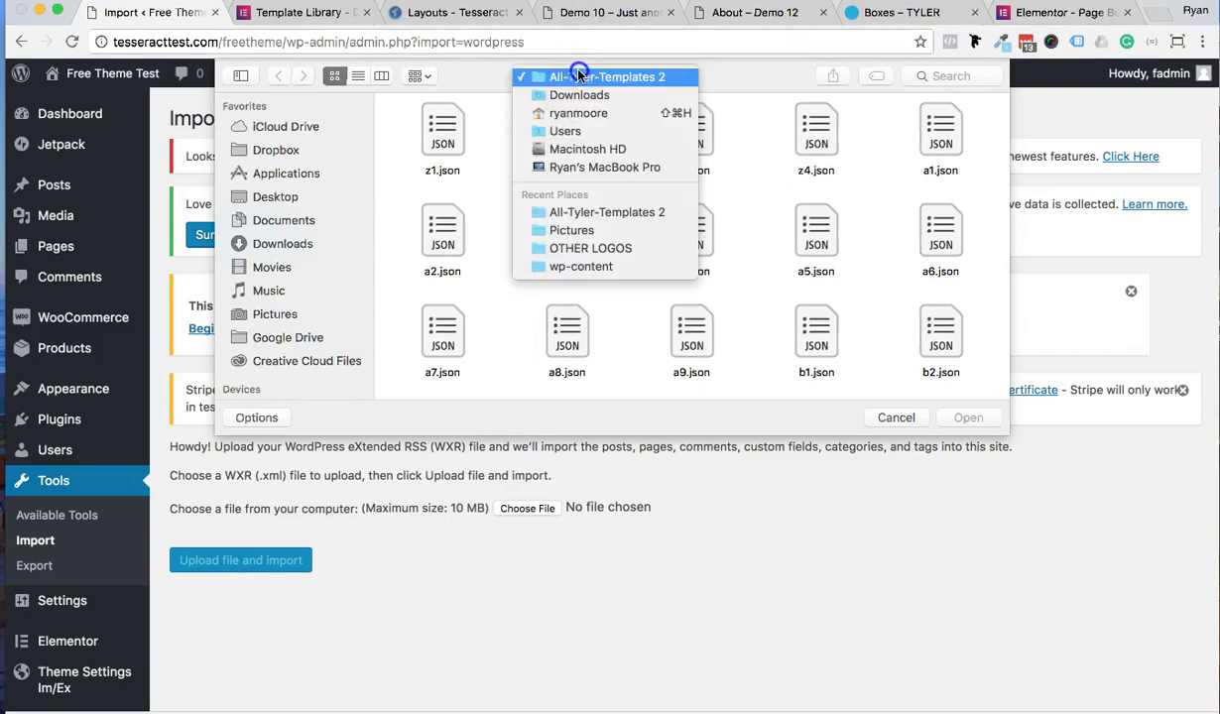
{"action": "left_click", "coordinate": [577, 92]}
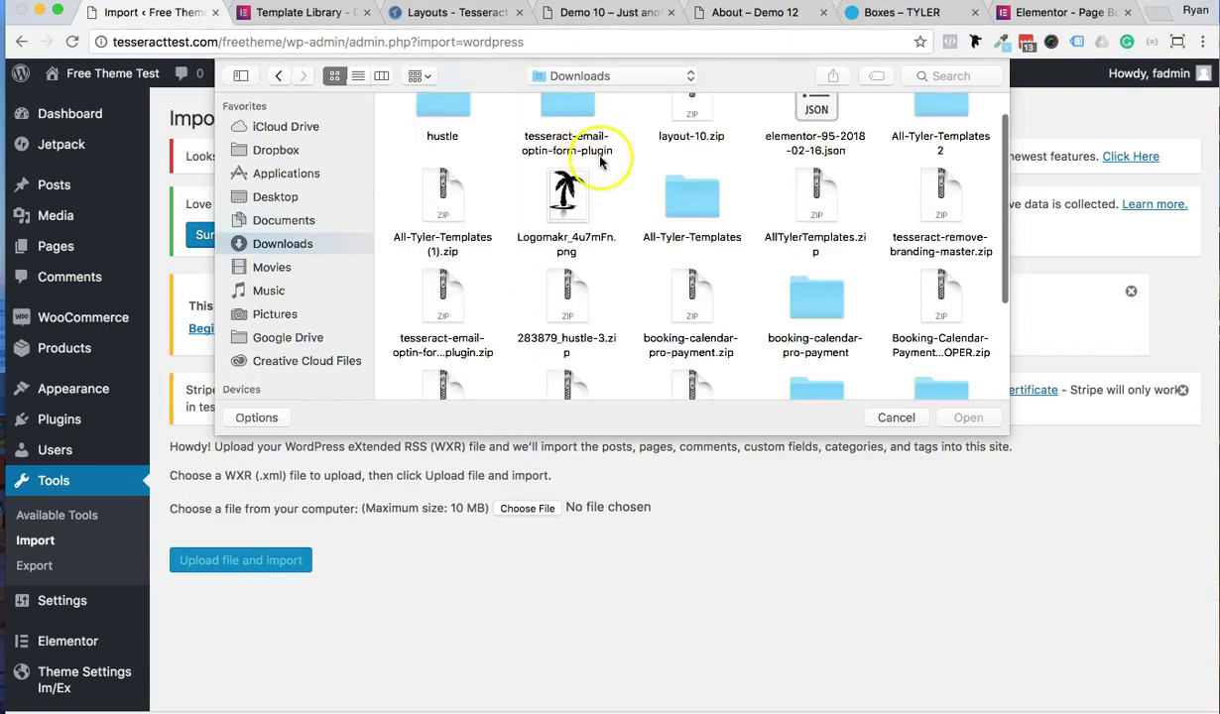
{"action": "scroll", "coordinate": [599, 103], "scroll_direction": "down", "scroll_amount": 5}
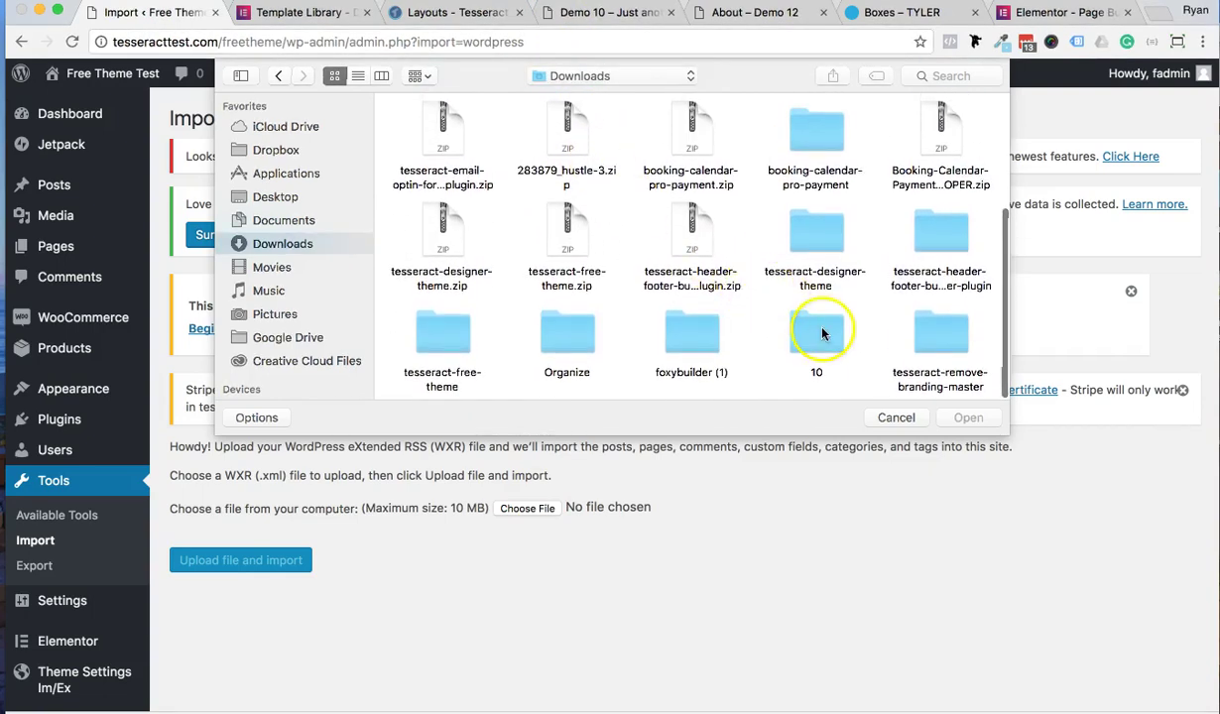
{"action": "double_click", "coordinate": [816, 330]}
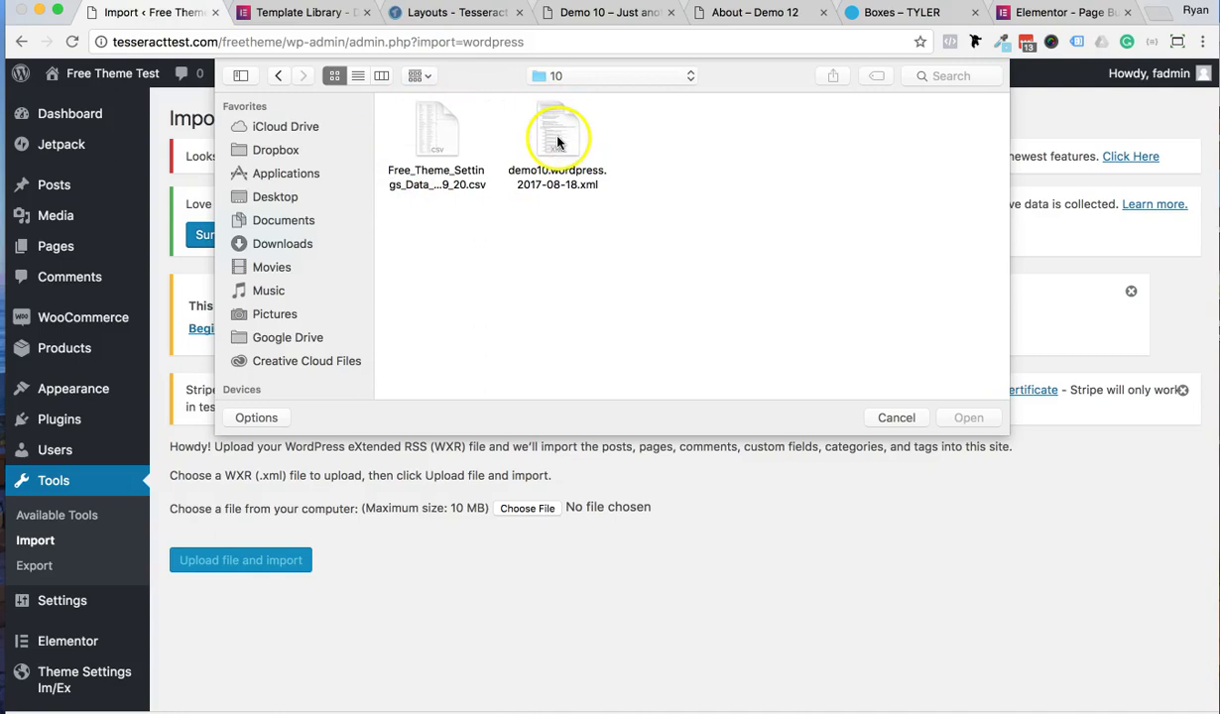
{"action": "left_click", "coordinate": [557, 178]}
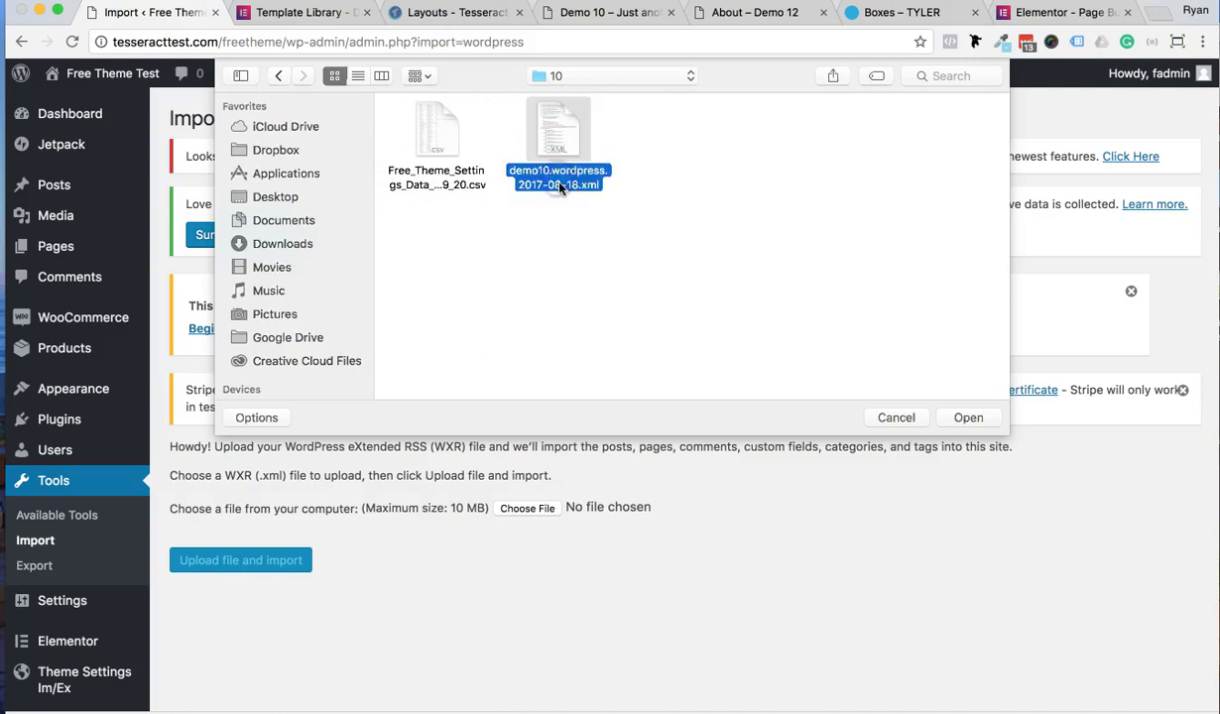
{"action": "left_click", "coordinate": [424, 191]}
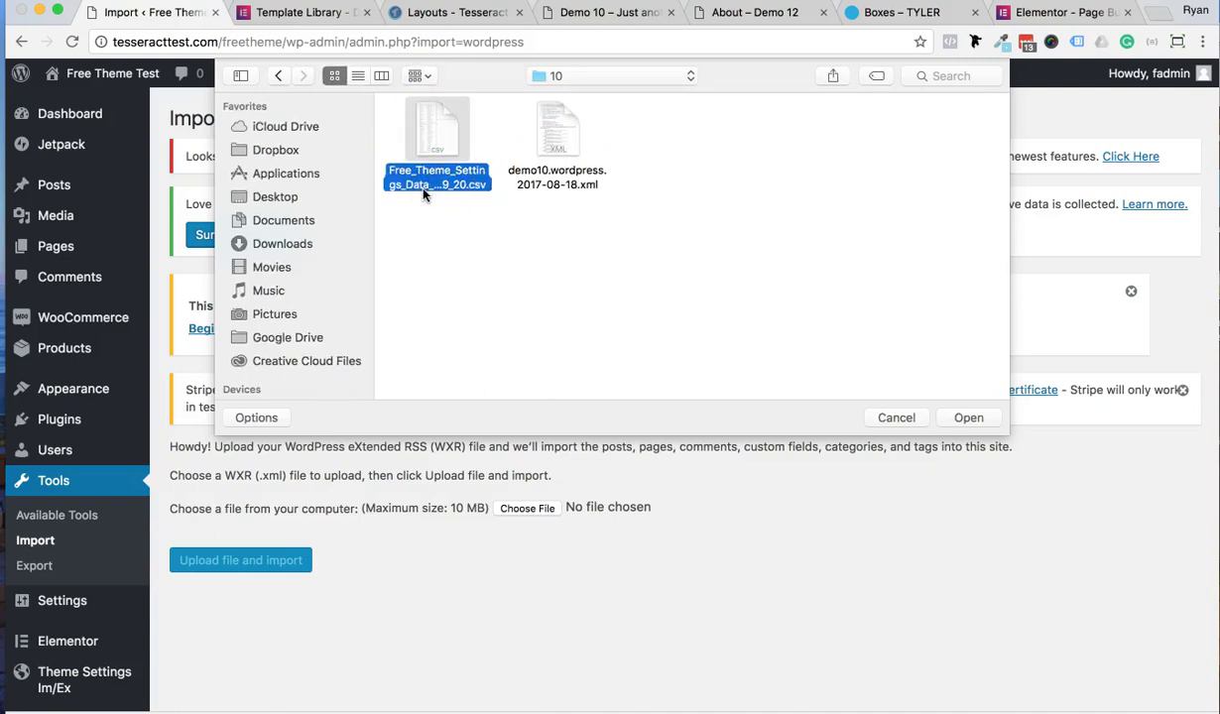
{"action": "left_click_drag", "start_coordinate": [428, 152], "coordinate": [560, 180]}
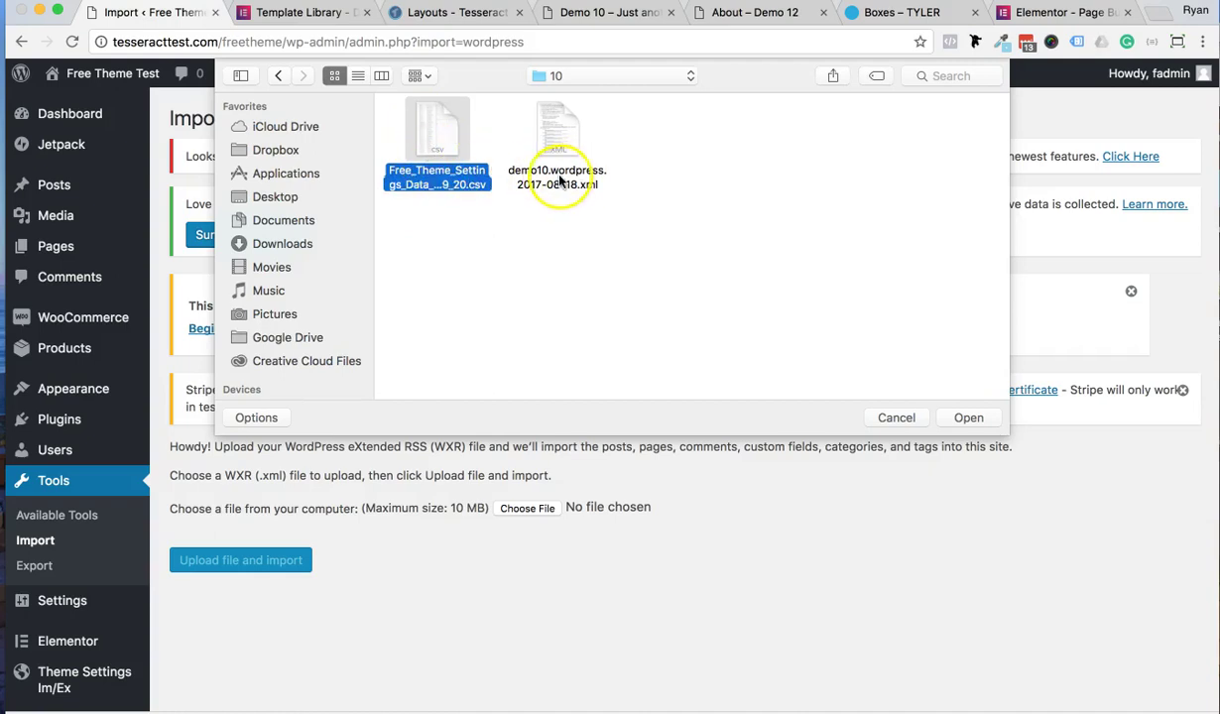
{"action": "left_click", "coordinate": [560, 180]}
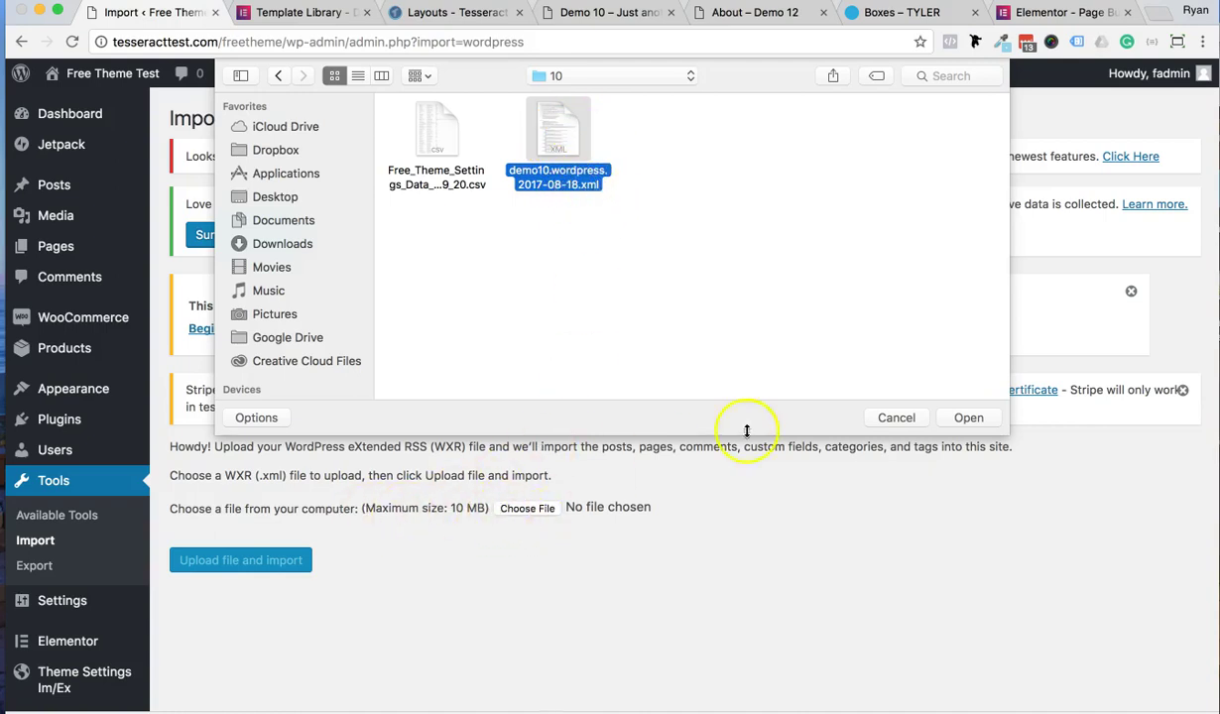
{"action": "left_click", "coordinate": [967, 420]}
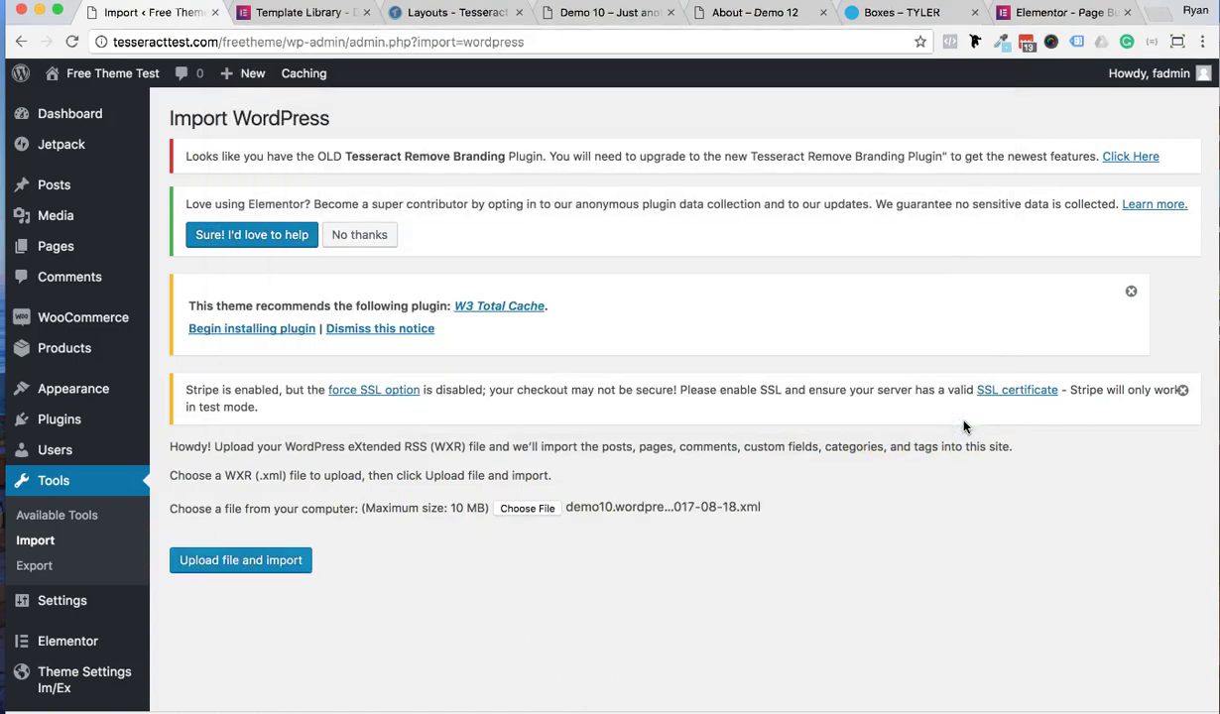
{"action": "left_click", "coordinate": [205, 565]}
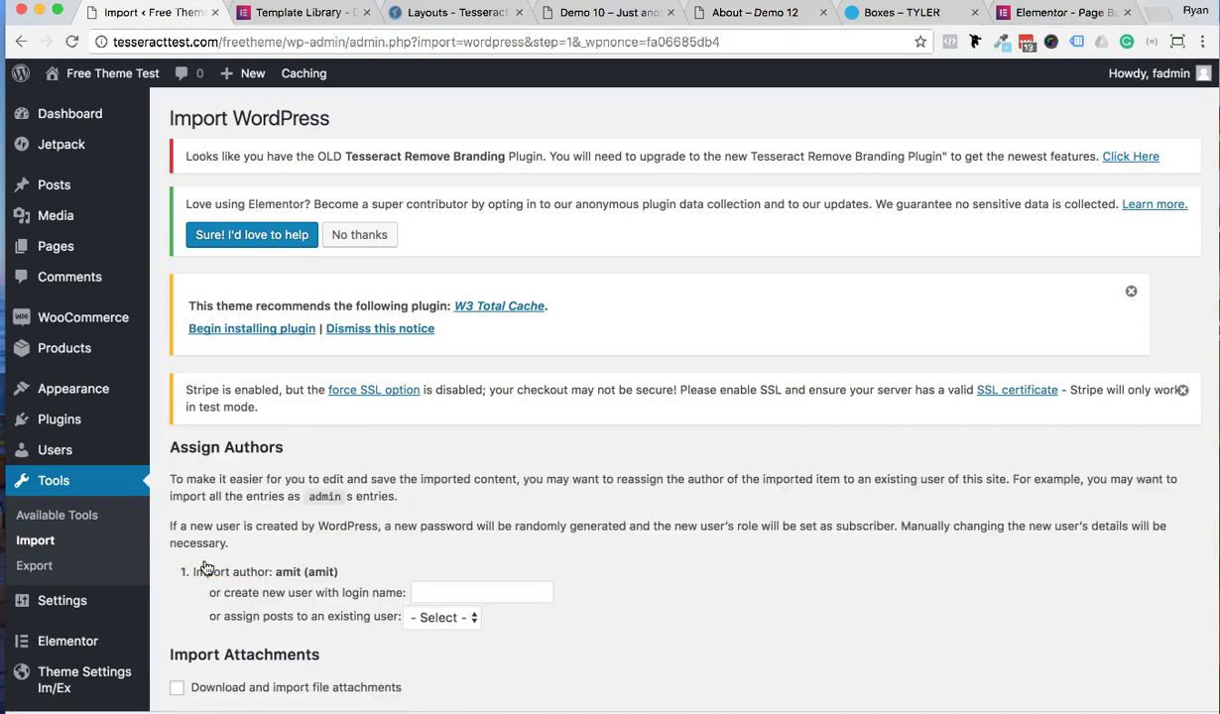
Step: Assign the imported posts to the existing user fadmin, include the file attachments, and submit the import
{"action": "scroll", "coordinate": [355, 521], "scroll_direction": "down", "scroll_amount": 3}
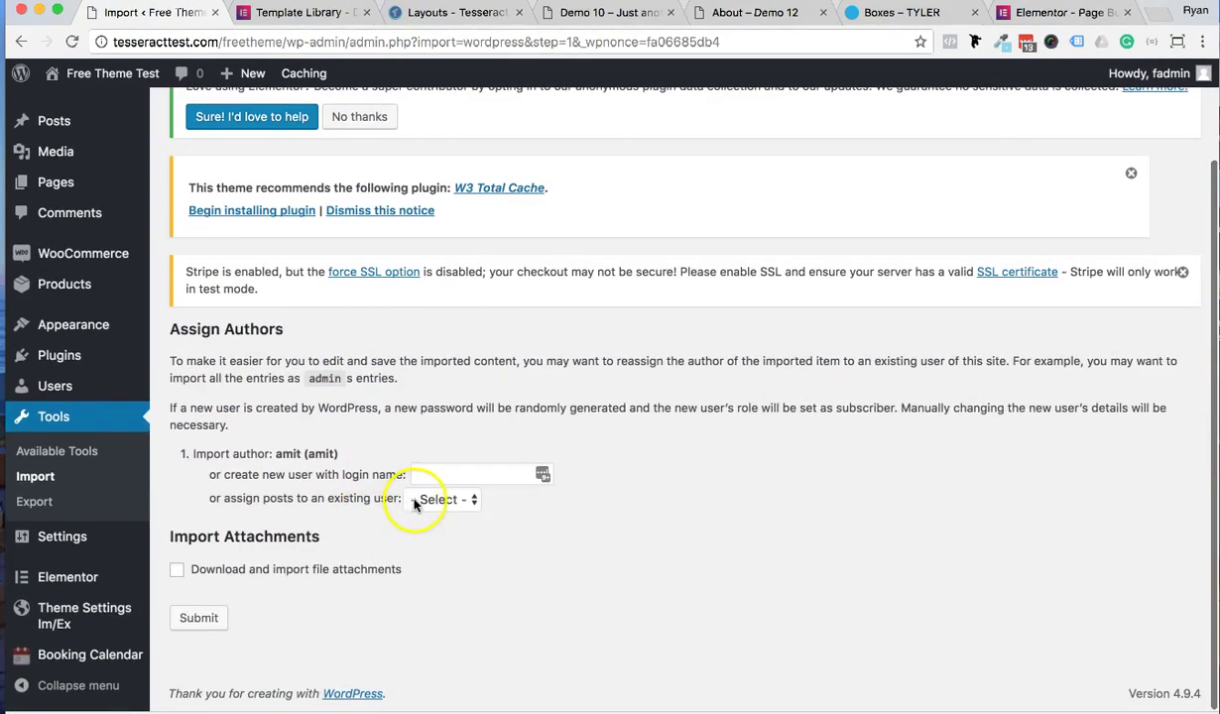
{"action": "left_click", "coordinate": [416, 498]}
{"action": "left_click", "coordinate": [415, 517]}
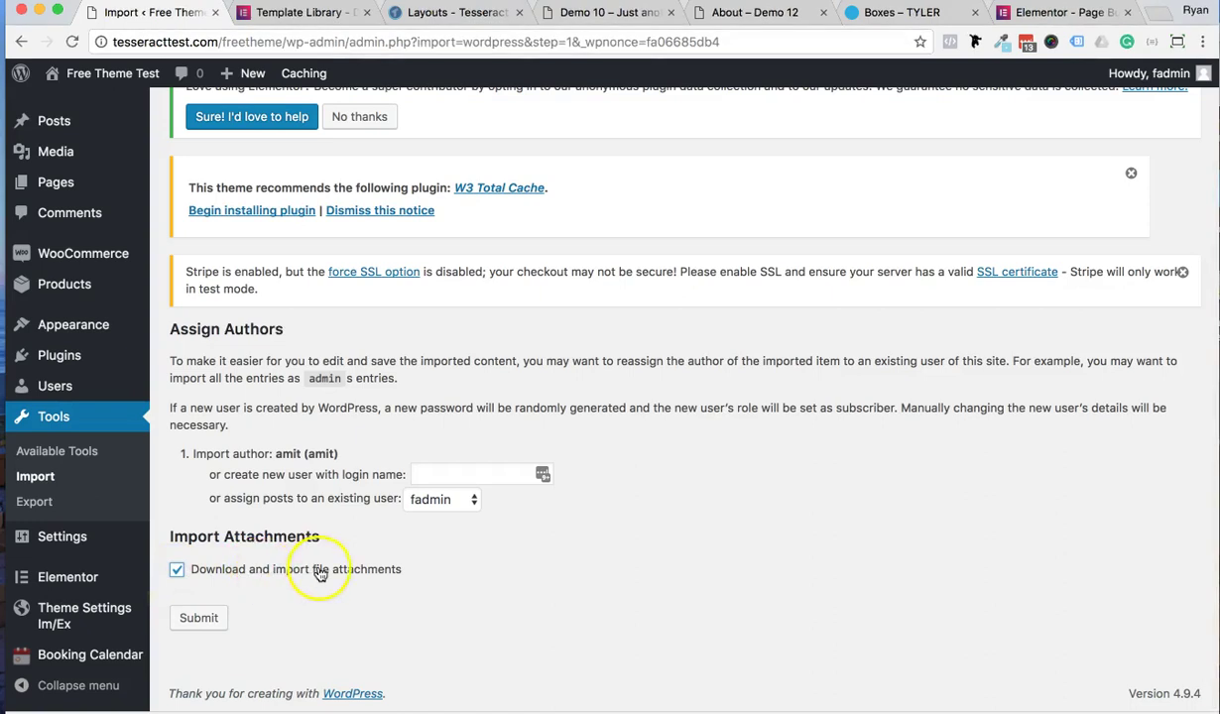
{"action": "left_click", "coordinate": [199, 619]}
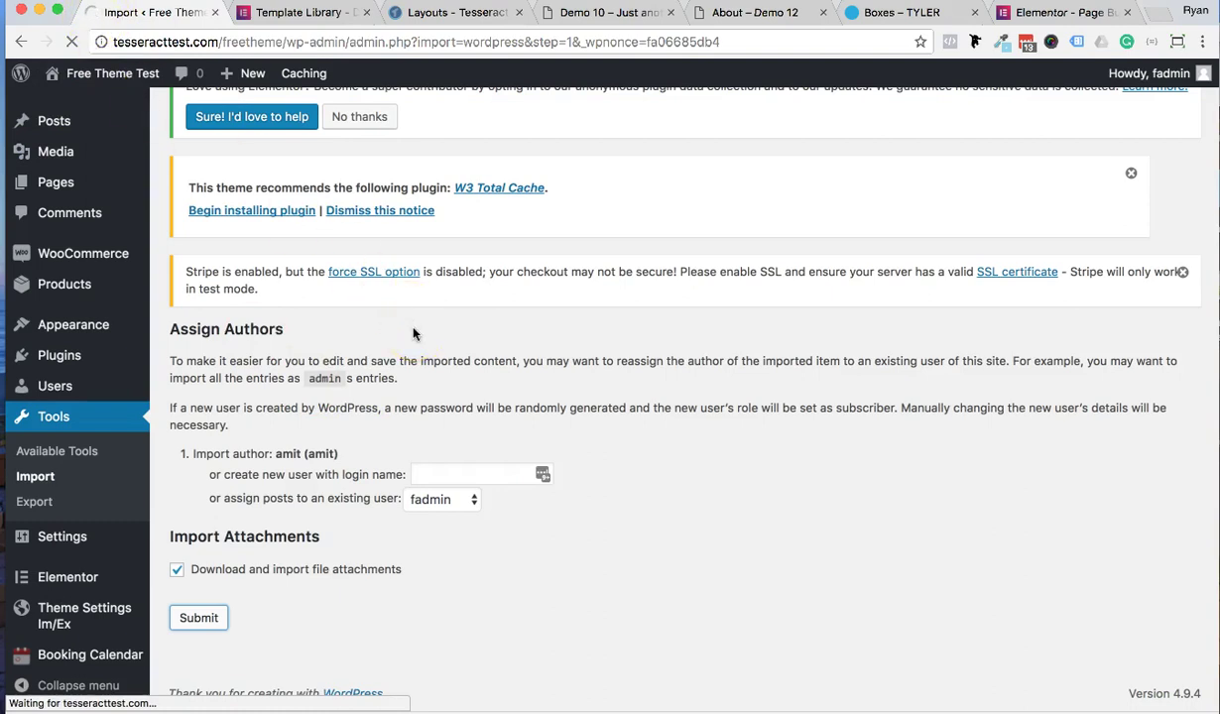
{"action": "mouse_move", "coordinate": [56, 196]}
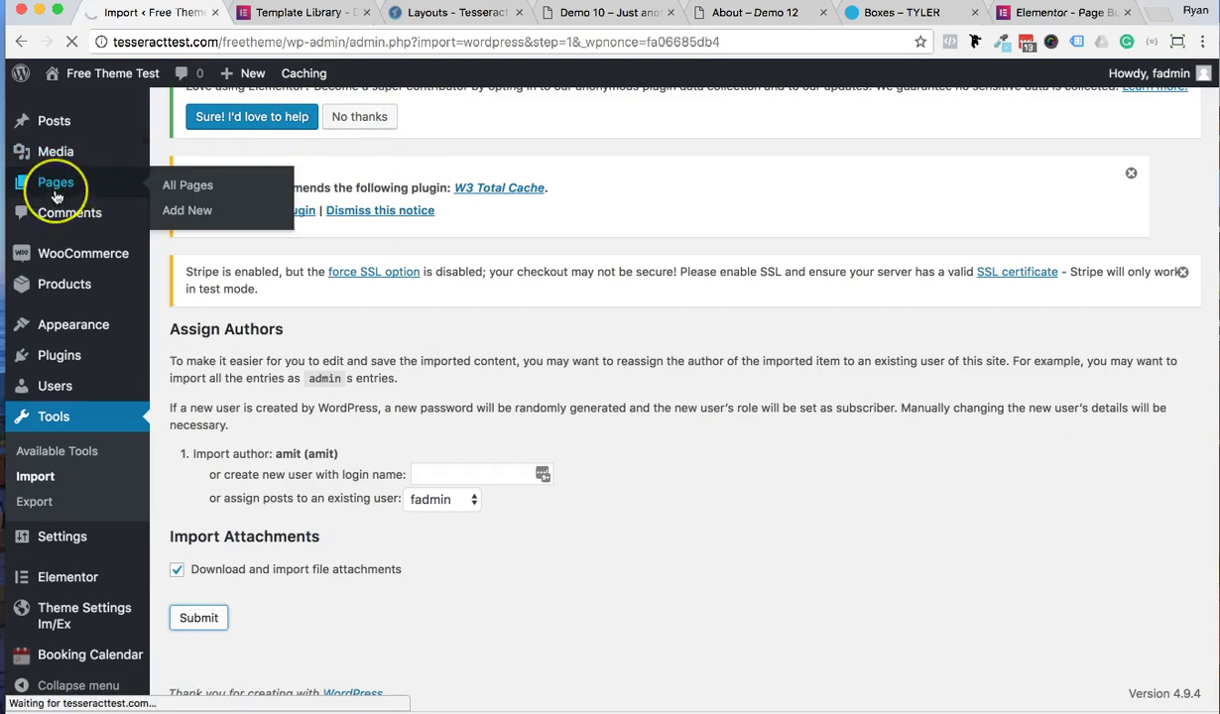
{"action": "mouse_move", "coordinate": [70, 260]}
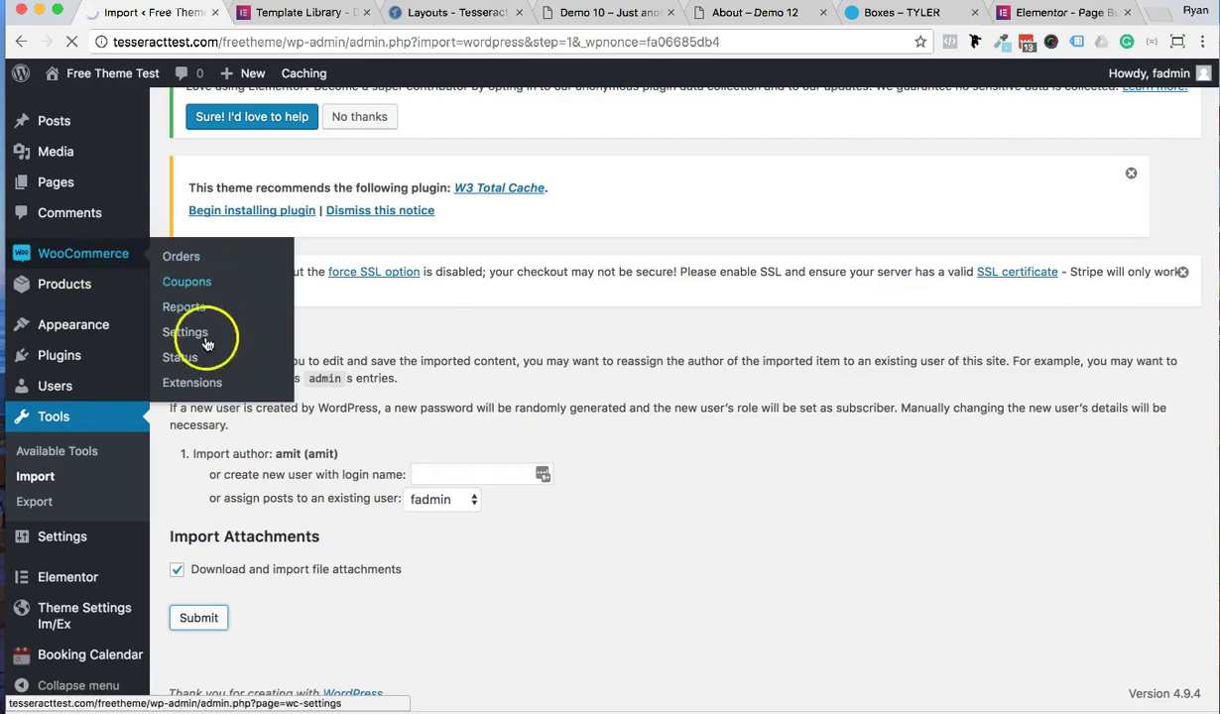
Step: Open the Demo 11 preview from the Tesseract layouts page and look through its Shop page
{"action": "left_click", "coordinate": [477, 14]}
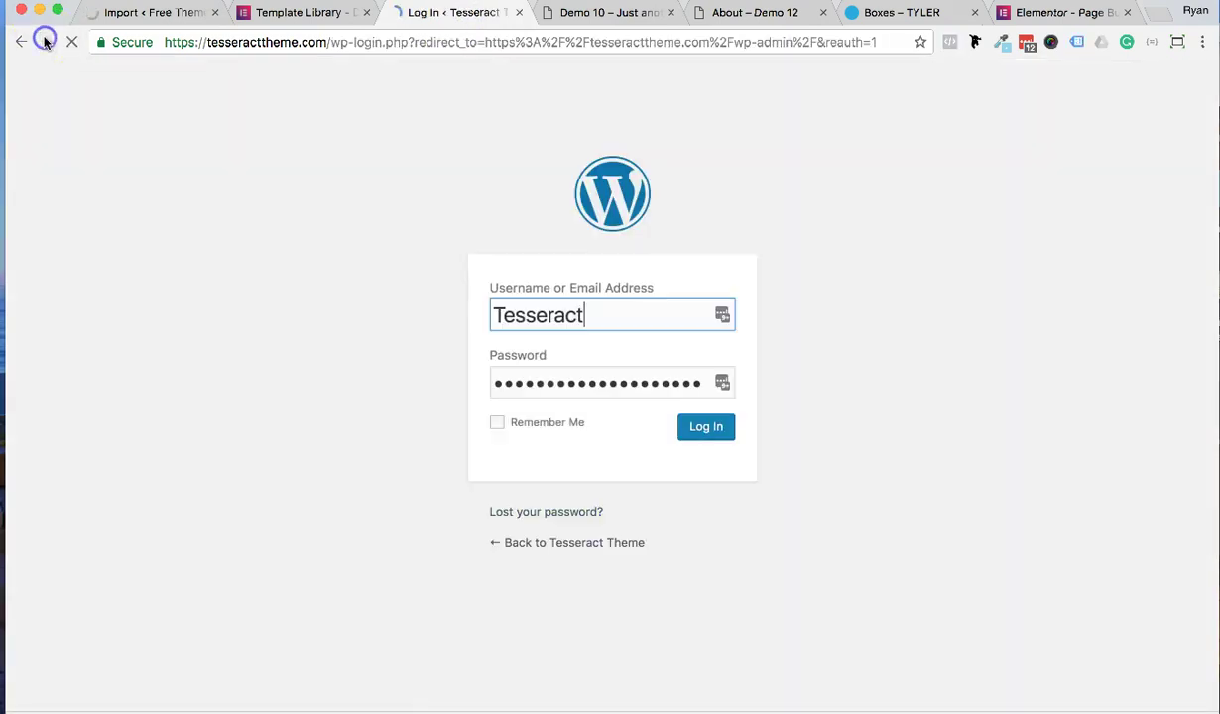
{"action": "left_click", "coordinate": [45, 42]}
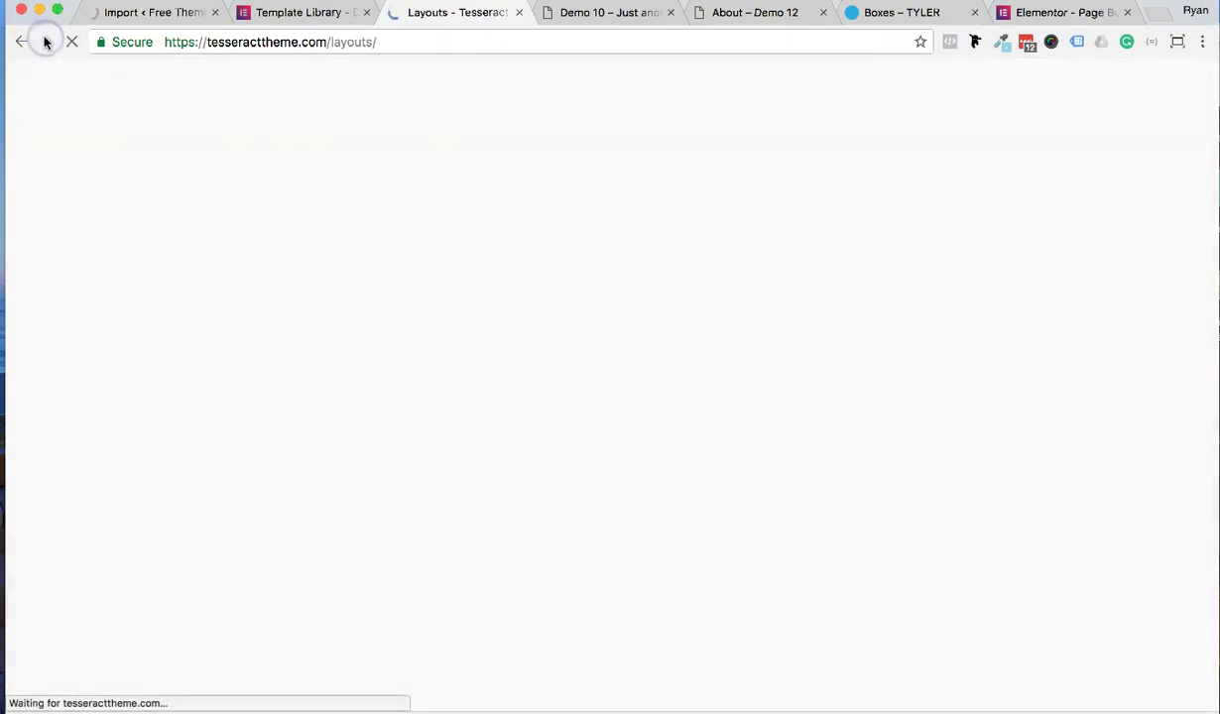
{"action": "scroll", "coordinate": [575, 396], "scroll_direction": "down", "scroll_amount": 3}
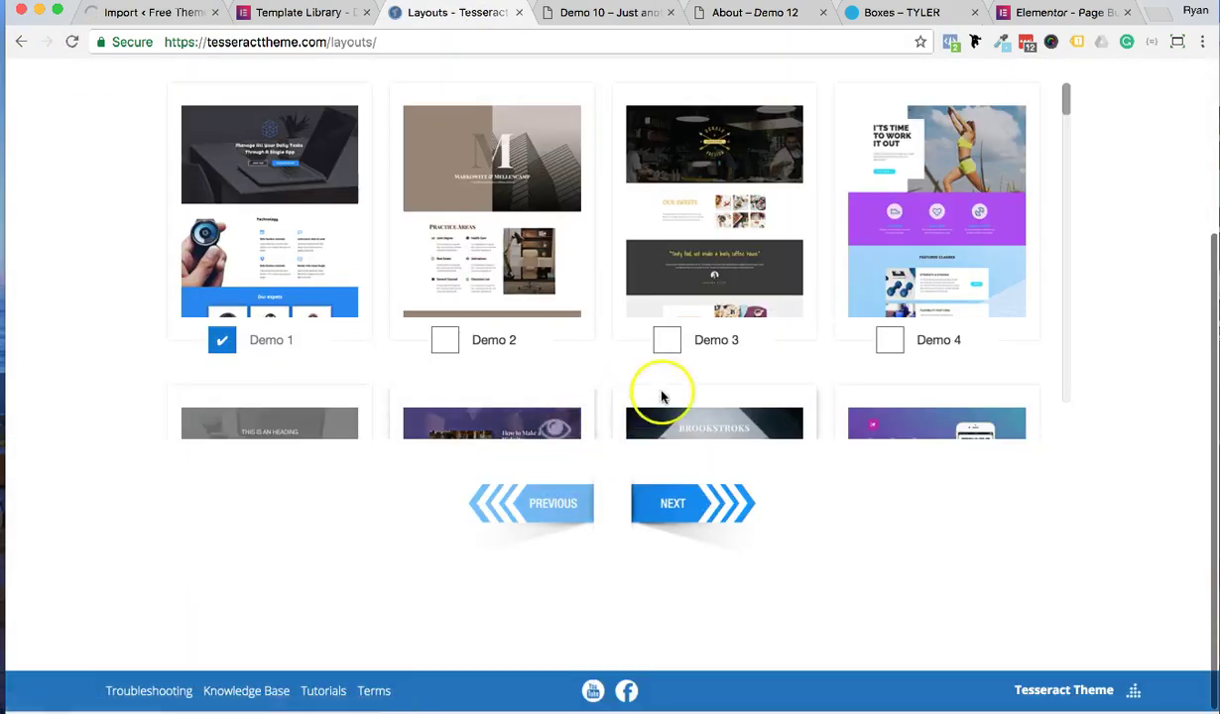
{"action": "scroll", "coordinate": [662, 397], "scroll_direction": "down", "scroll_amount": 3}
{"action": "left_click", "coordinate": [782, 327]}
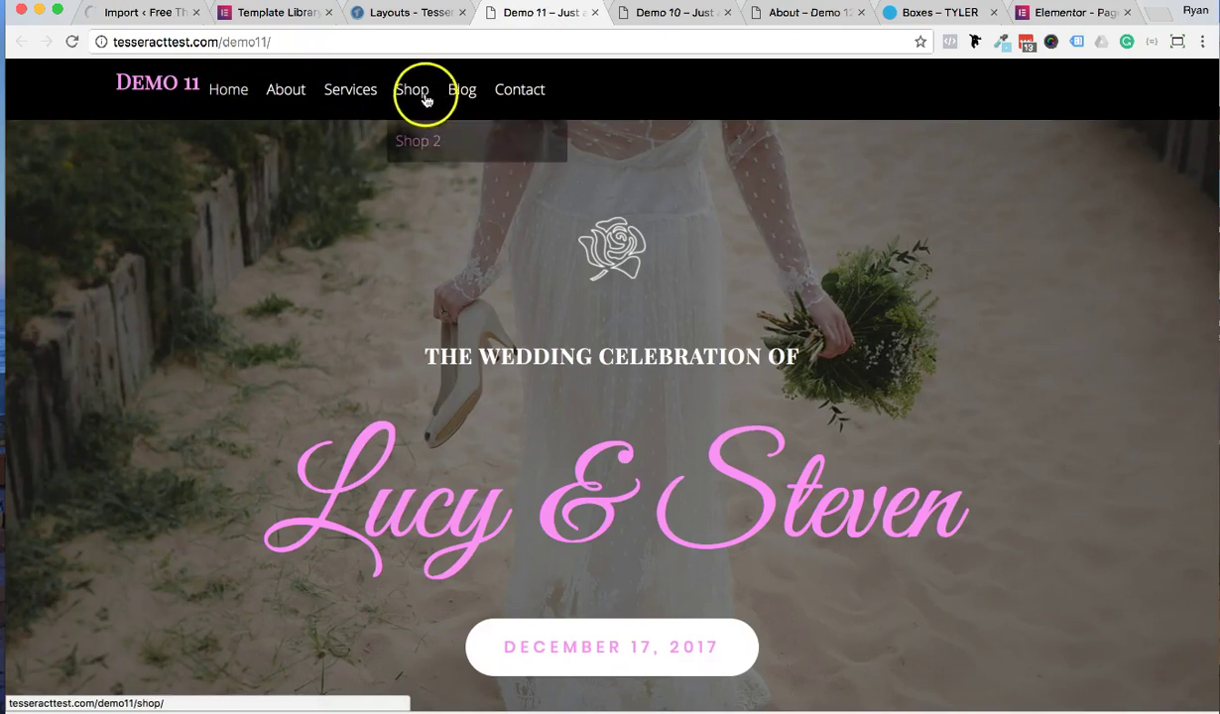
{"action": "left_click", "coordinate": [419, 95]}
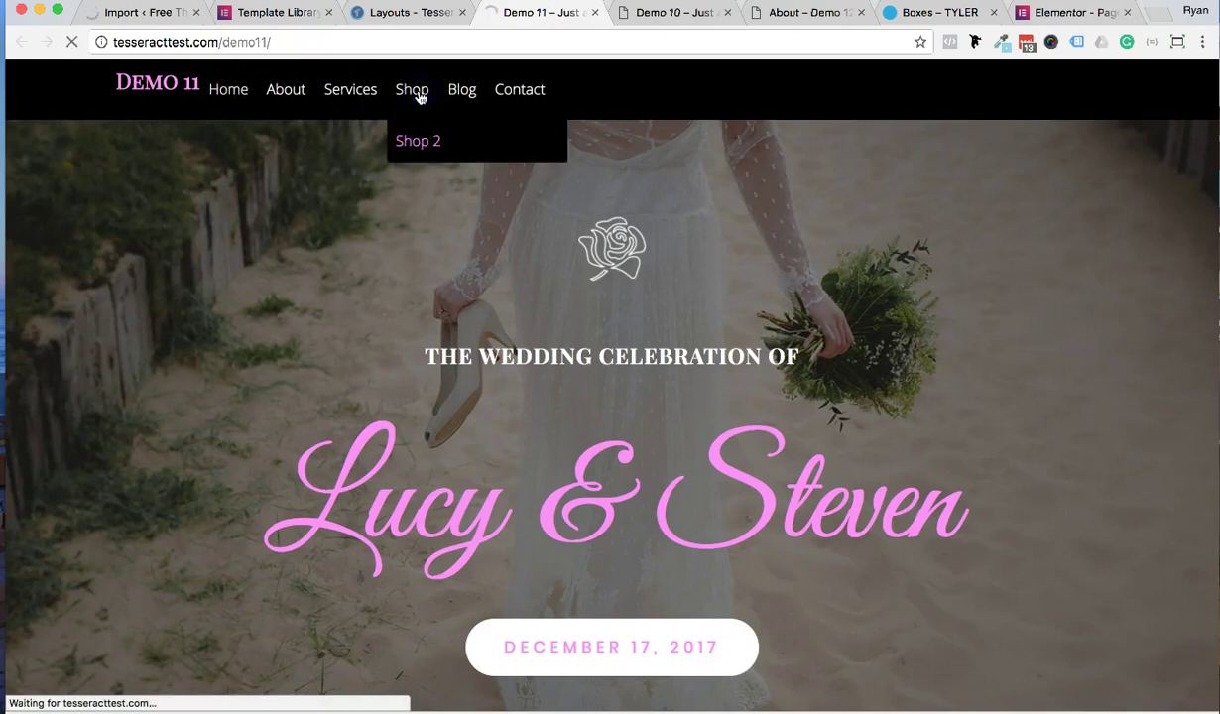
{"action": "scroll", "coordinate": [504, 417], "scroll_direction": "down", "scroll_amount": 5}
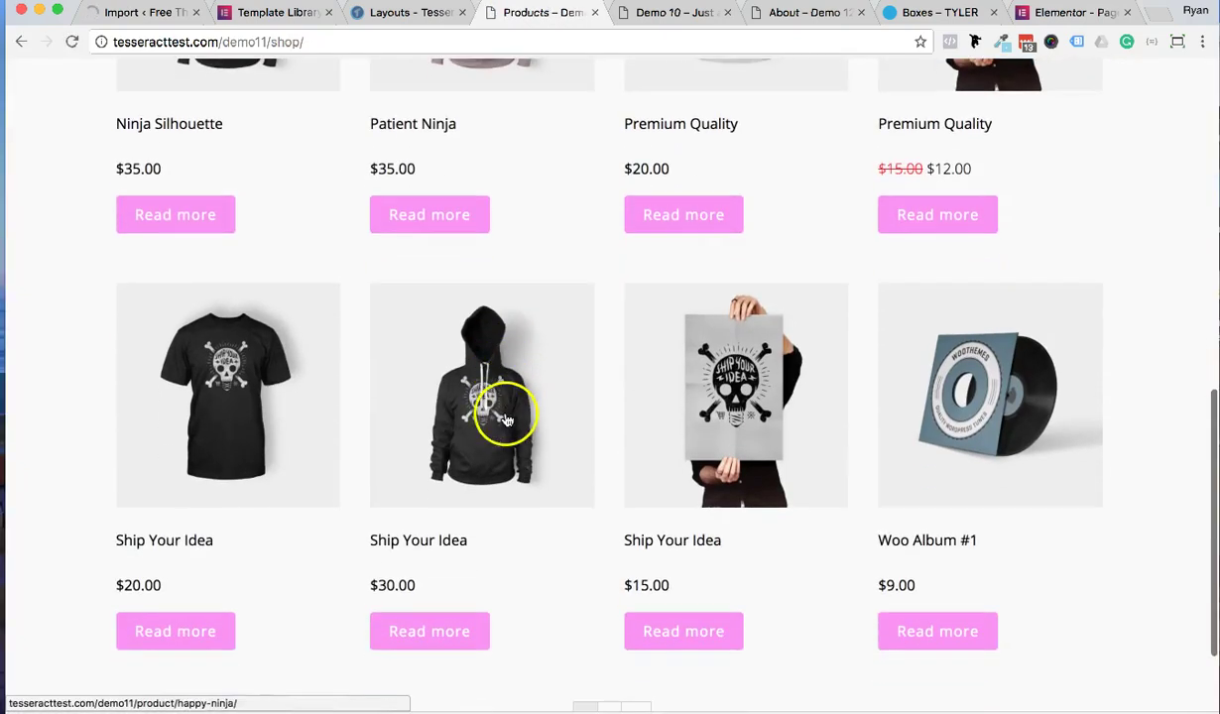
{"action": "scroll", "coordinate": [558, 455], "scroll_direction": "up", "scroll_amount": 10}
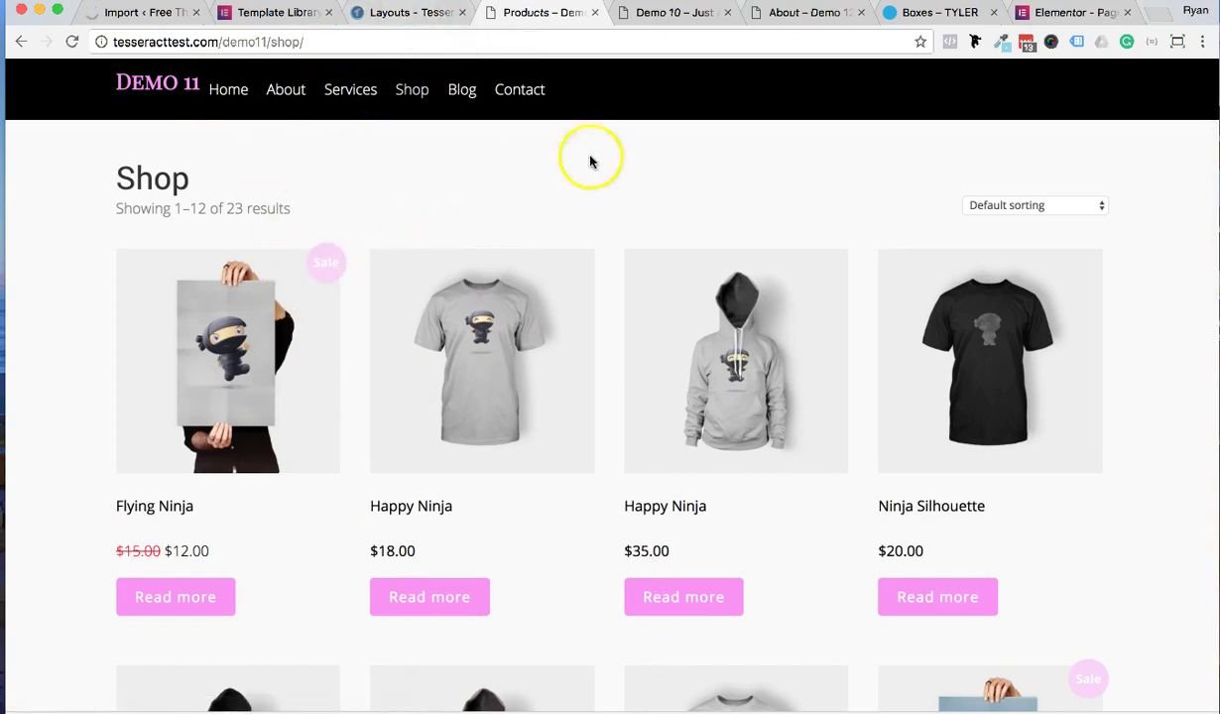
Step: Return to the WordPress import page and read the import's outcome and the note about imported users
{"action": "left_click", "coordinate": [149, 17]}
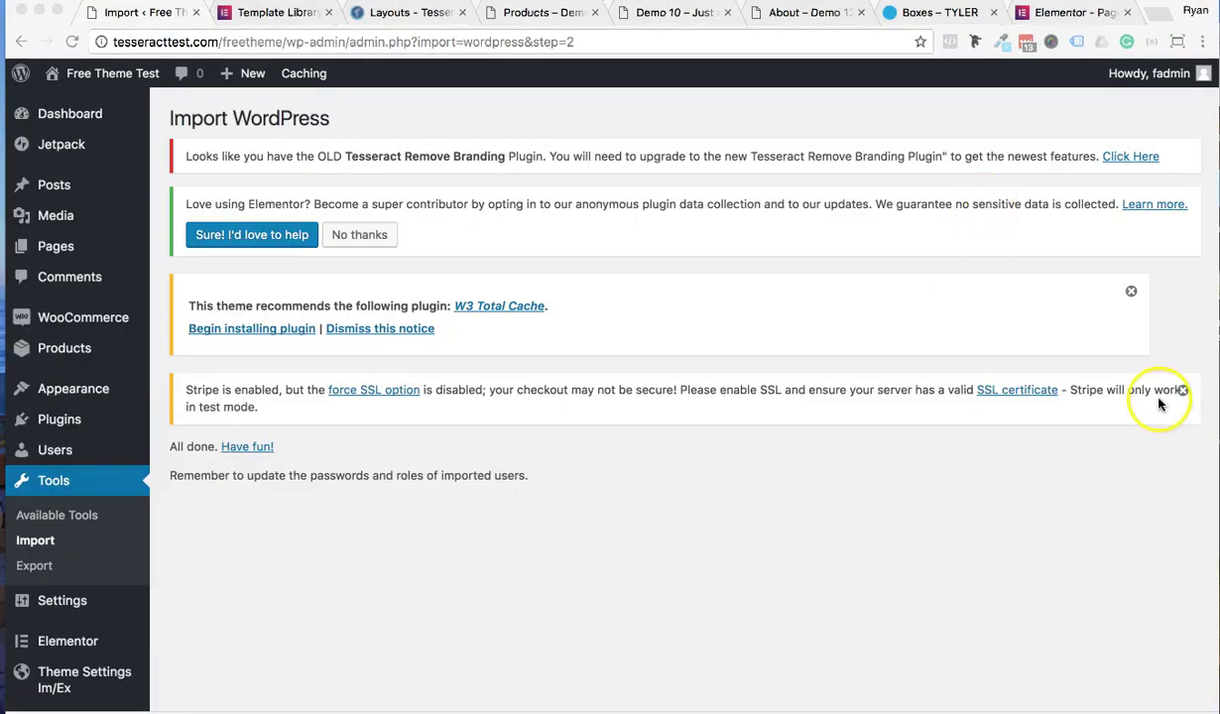
{"action": "left_click", "coordinate": [206, 451]}
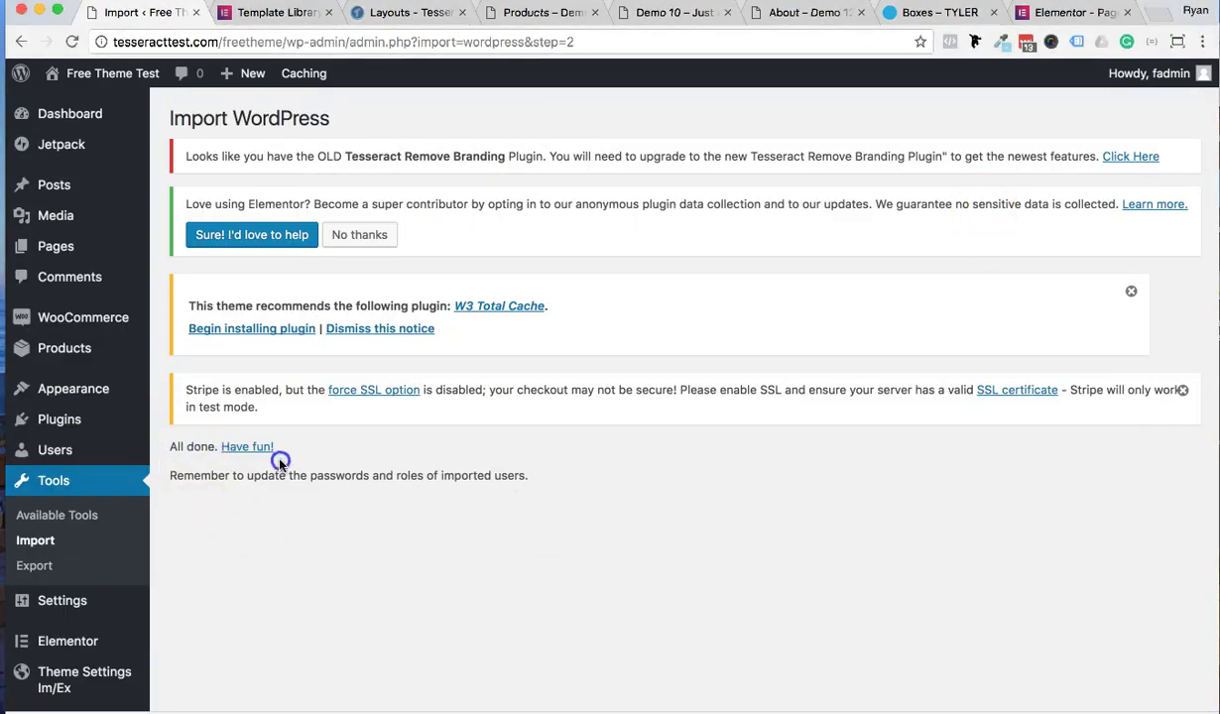
{"action": "left_click_drag", "start_coordinate": [525, 476], "coordinate": [427, 462]}
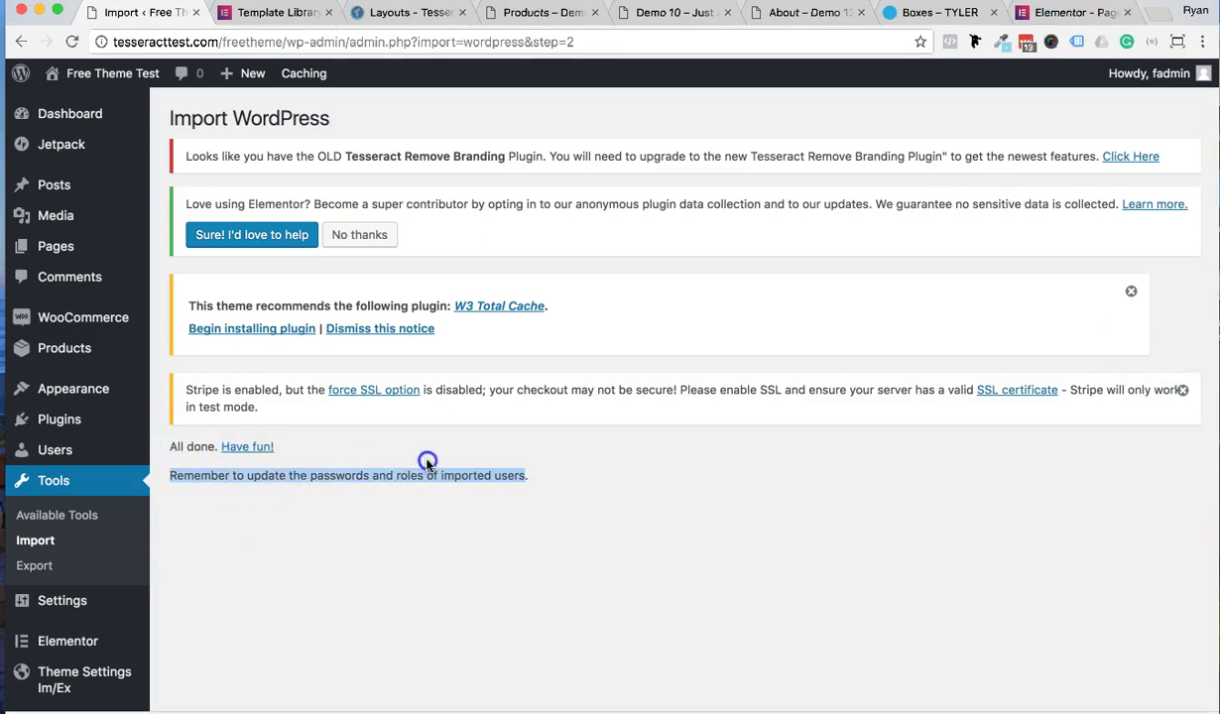
{"action": "left_click", "coordinate": [489, 476]}
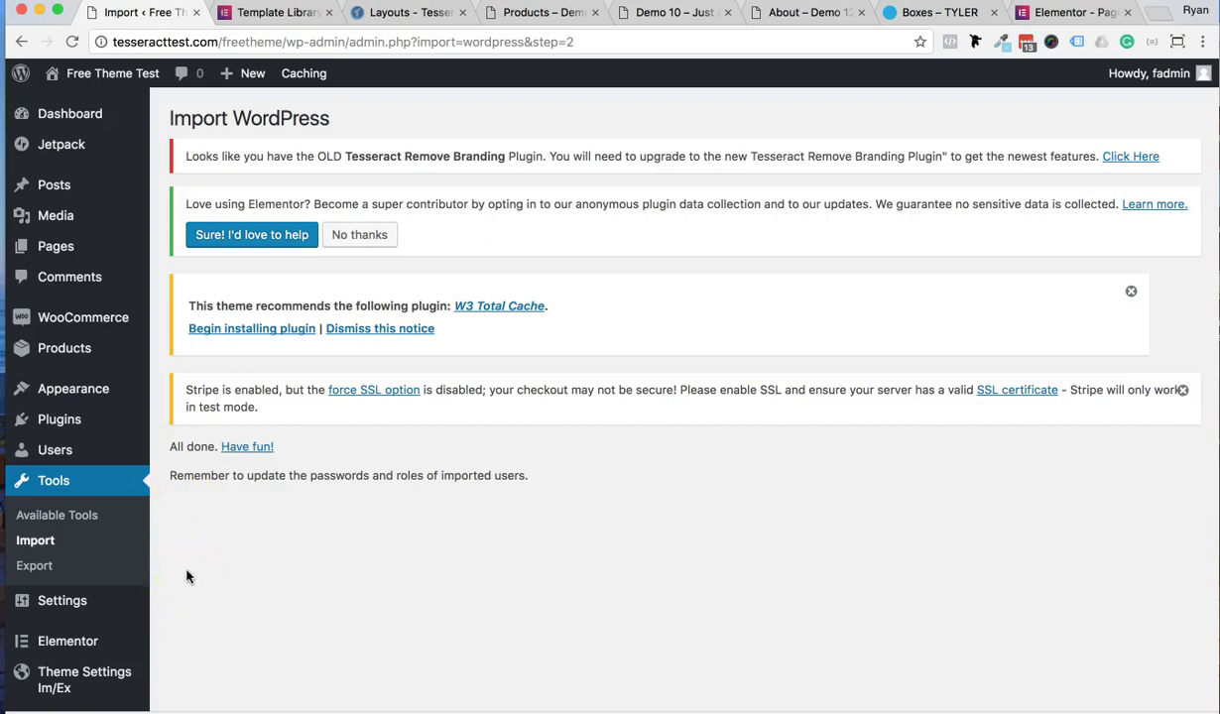
Step: Open the list of all pages on the test site and look through the imported pages
{"action": "left_click", "coordinate": [55, 251]}
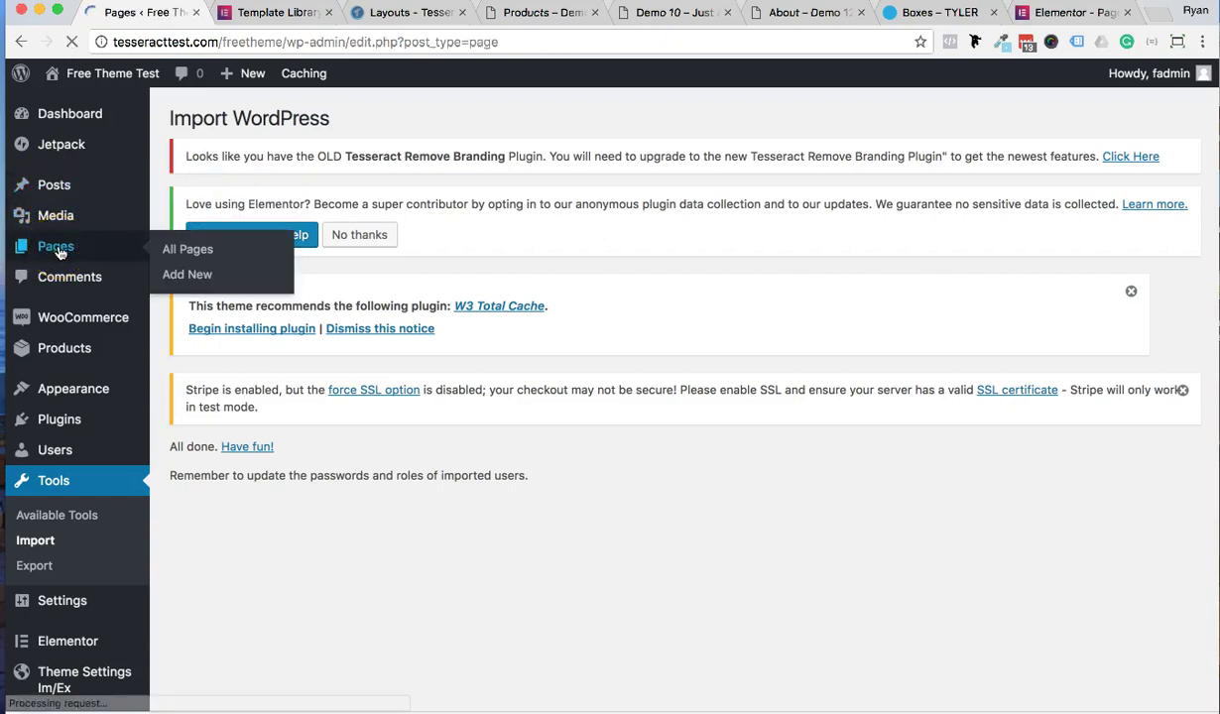
{"action": "scroll", "coordinate": [605, 493], "scroll_direction": "down", "scroll_amount": 10}
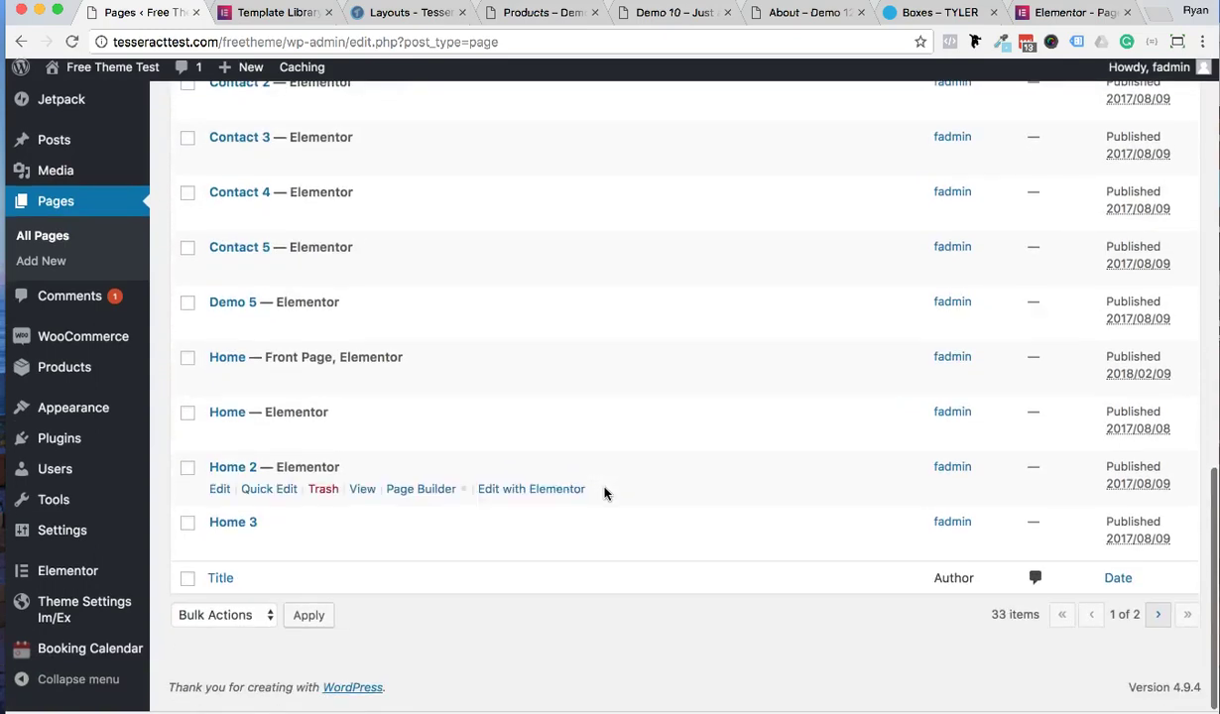
{"action": "scroll", "coordinate": [605, 493], "scroll_direction": "up", "scroll_amount": 4}
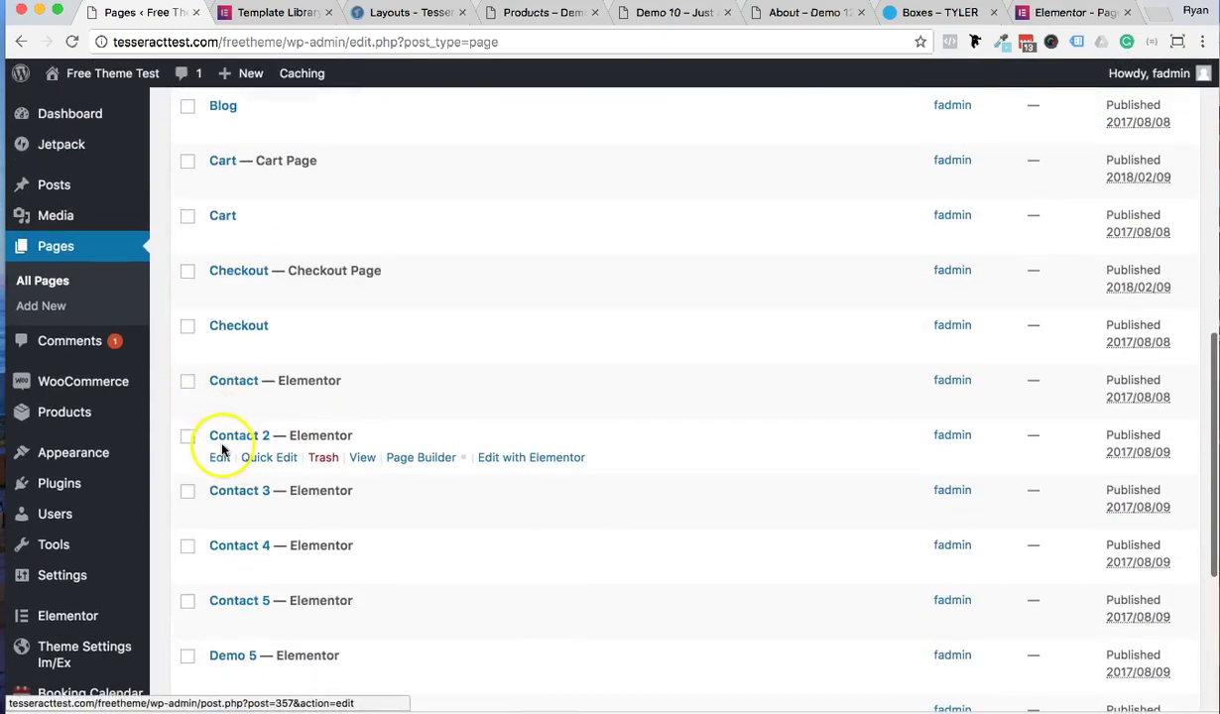
{"action": "left_click", "coordinate": [187, 383]}
{"action": "left_click", "coordinate": [188, 491]}
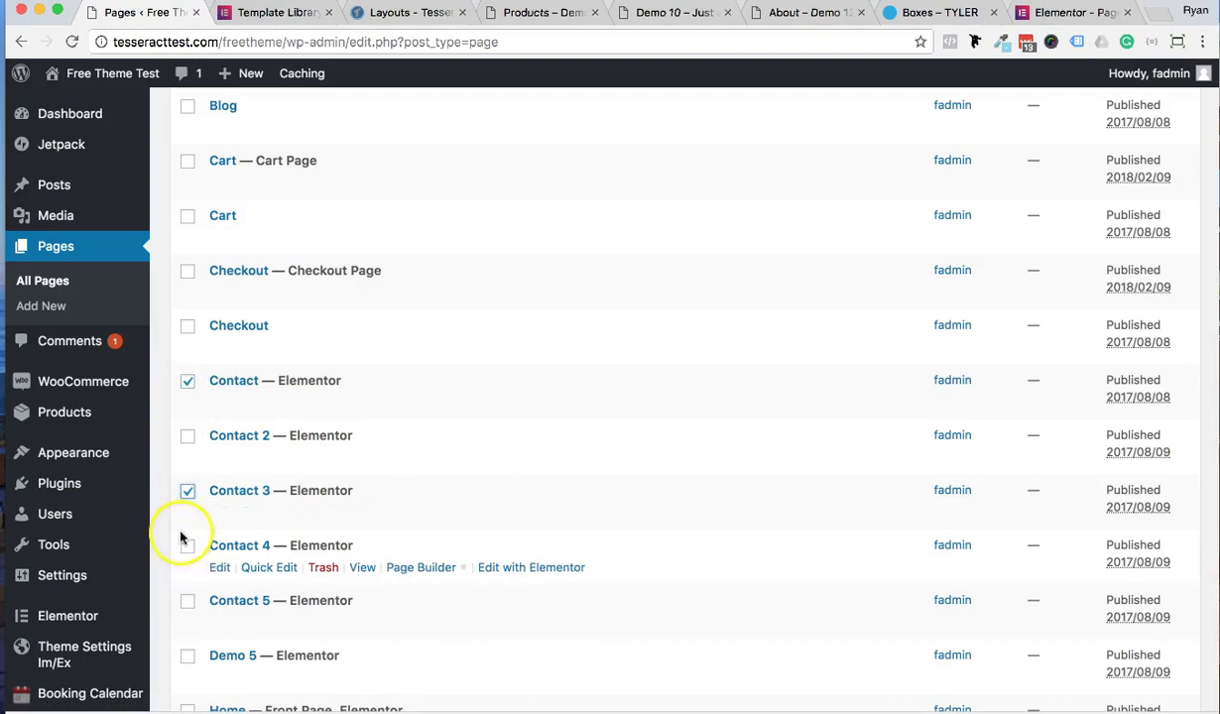
{"action": "left_click", "coordinate": [188, 491]}
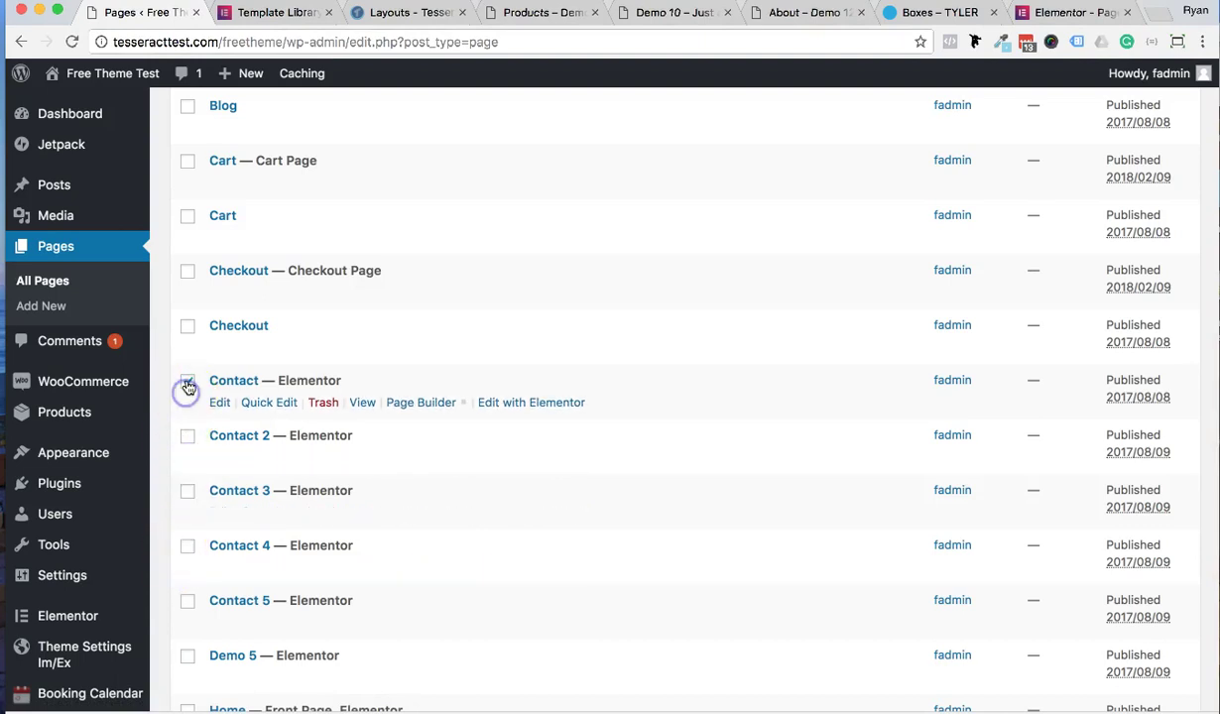
{"action": "left_click", "coordinate": [187, 385]}
Step: Open the imported Contact 4 page in Elementor and examine its header menu and page content
{"action": "scroll", "coordinate": [466, 362], "scroll_direction": "up", "scroll_amount": 3}
{"action": "scroll", "coordinate": [466, 362], "scroll_direction": "down", "scroll_amount": 5}
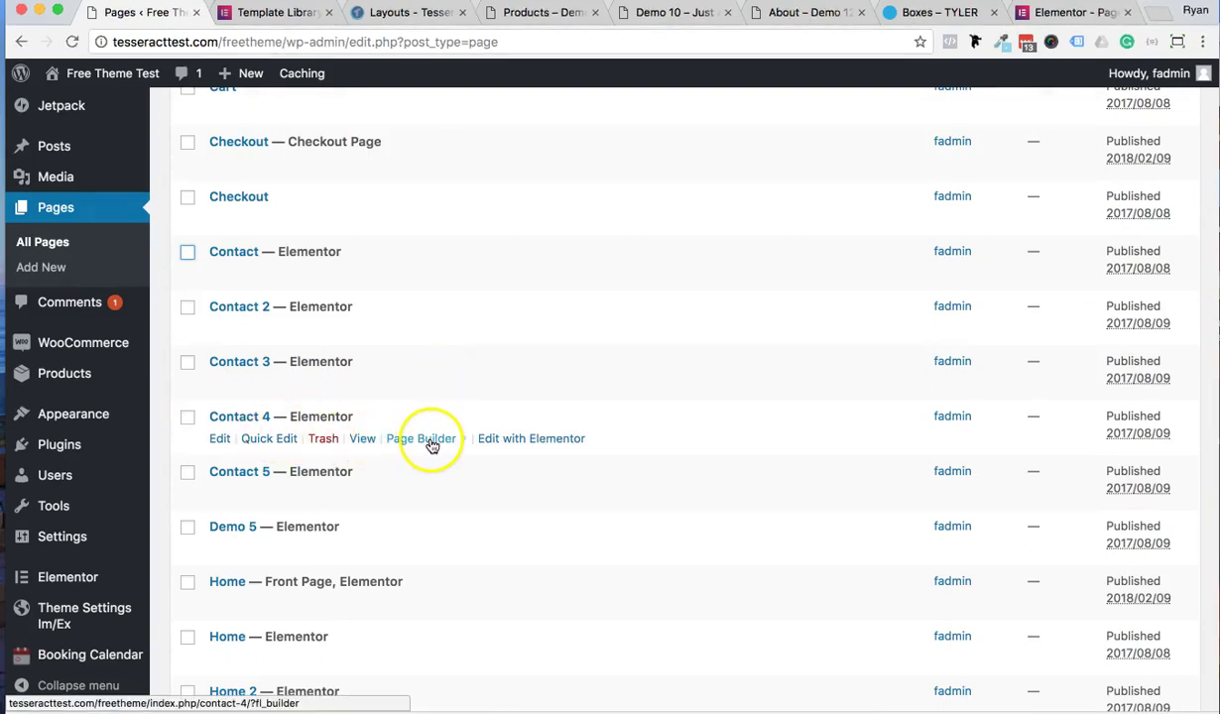
{"action": "left_click", "coordinate": [531, 441]}
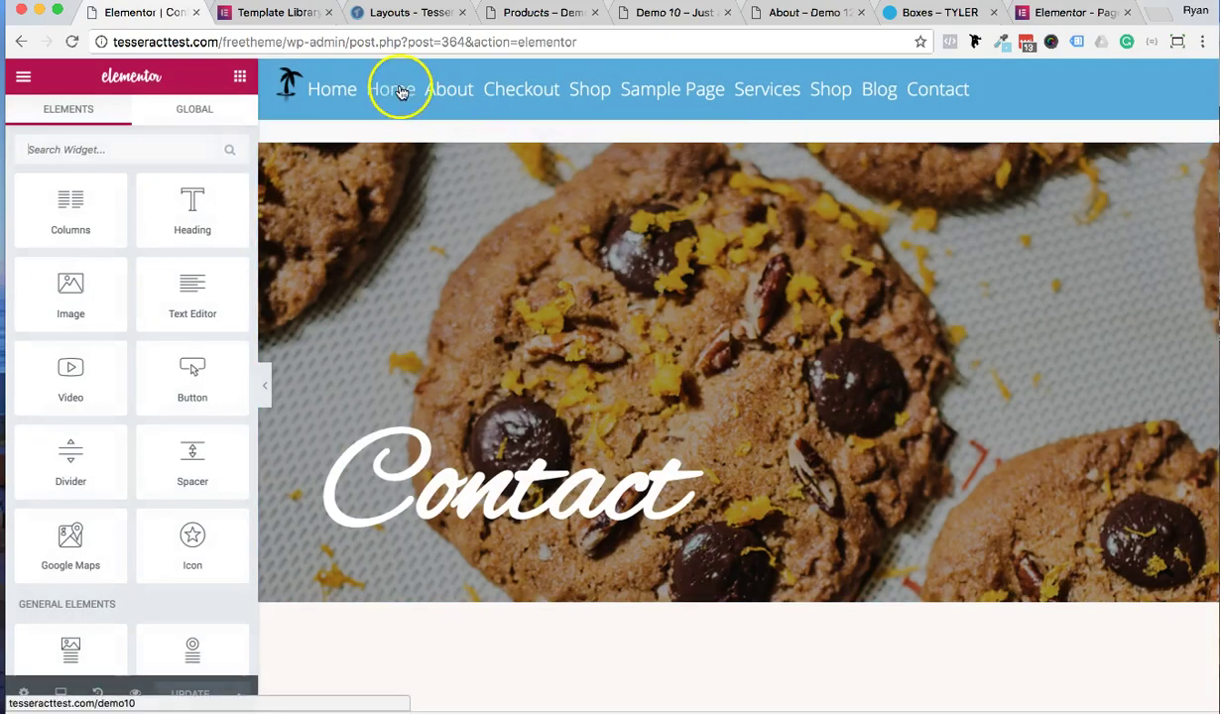
{"action": "mouse_move", "coordinate": [797, 87]}
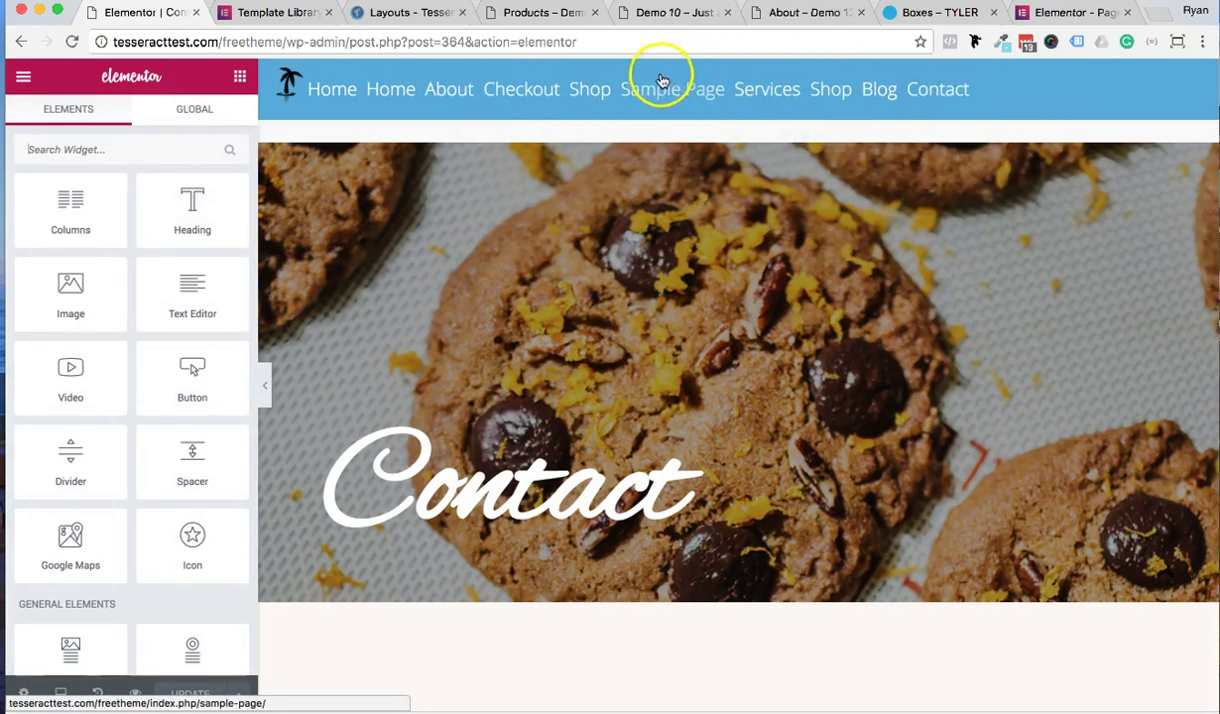
{"action": "scroll", "coordinate": [651, 404], "scroll_direction": "down", "scroll_amount": 10}
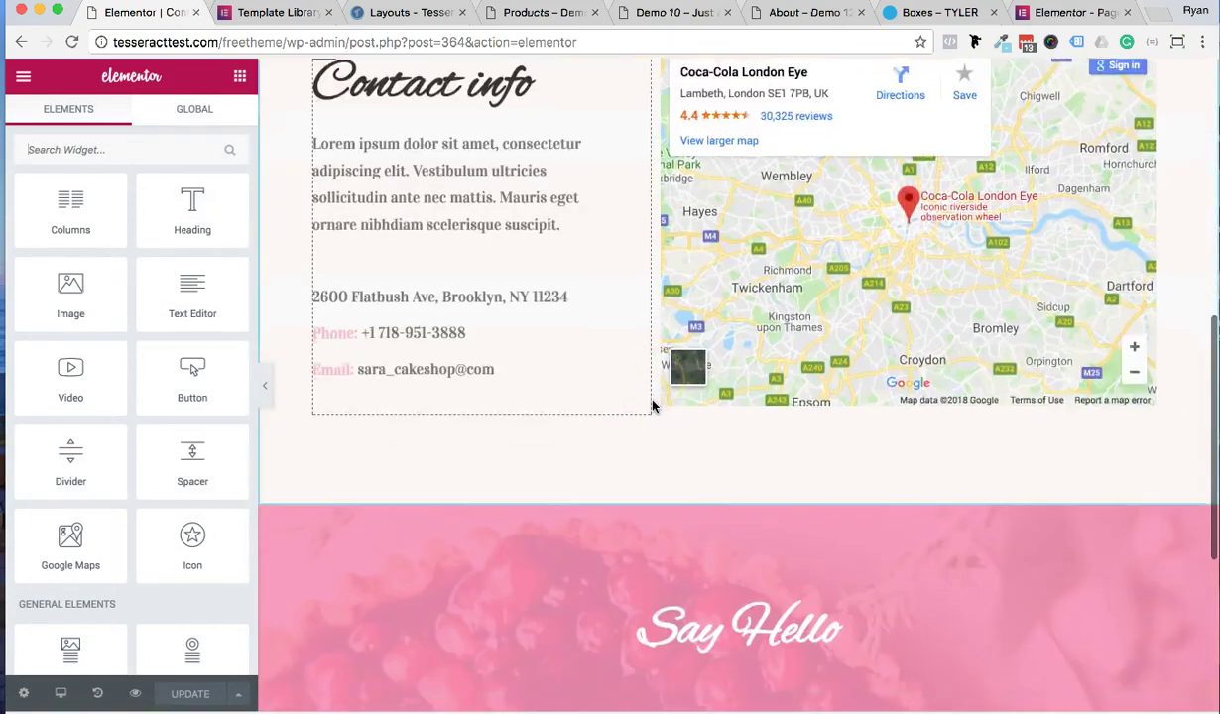
{"action": "scroll", "coordinate": [651, 404], "scroll_direction": "up", "scroll_amount": 10}
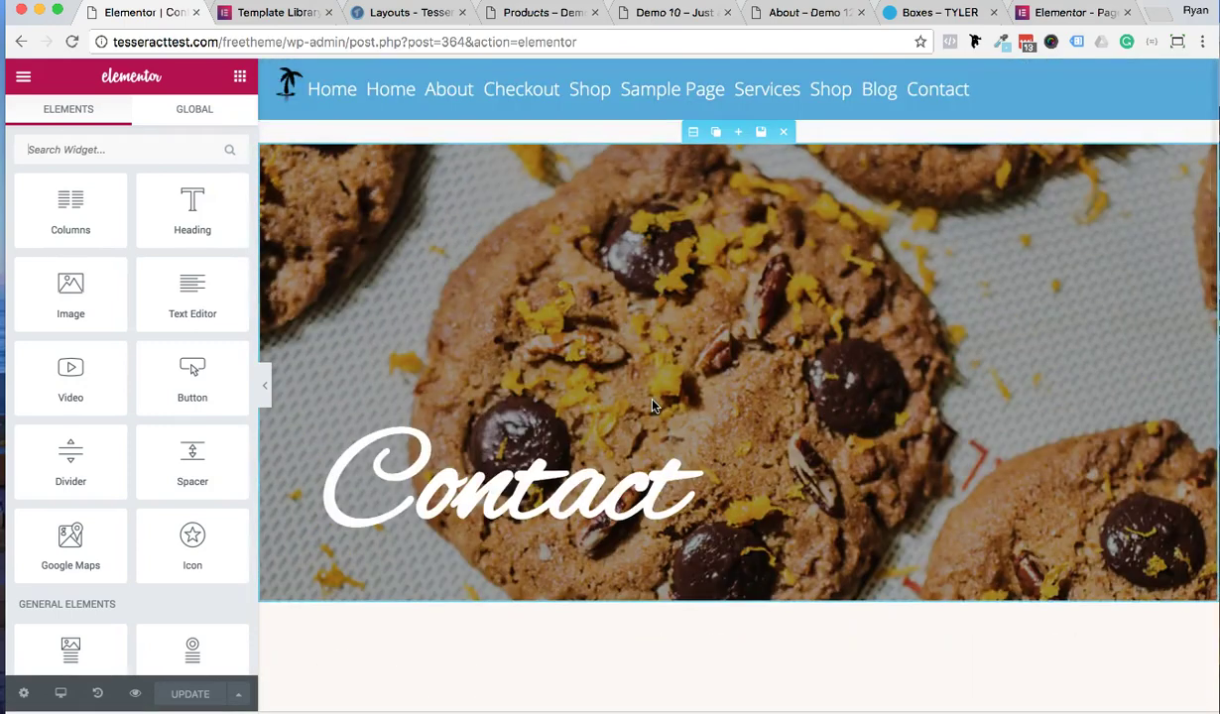
{"action": "left_click", "coordinate": [516, 433]}
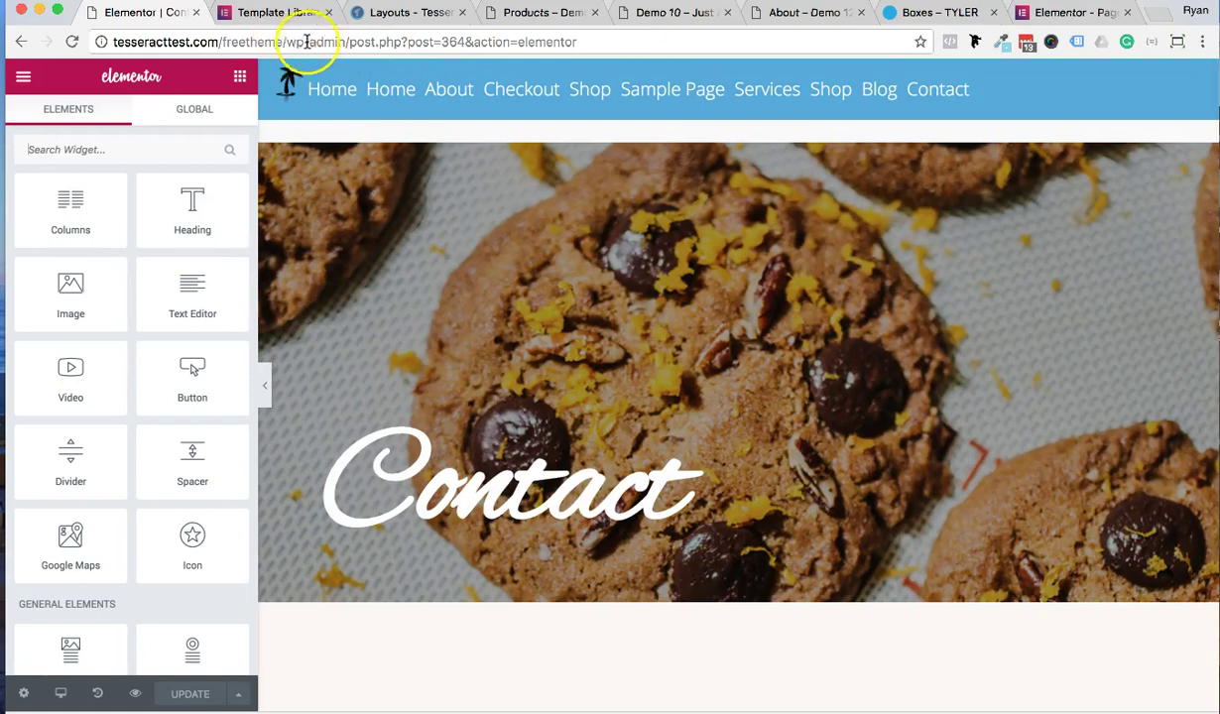
Step: Go back to the WordPress dashboard and open the import page of the theme settings import/export tool
{"action": "left_click_drag", "start_coordinate": [349, 41], "coordinate": [580, 43]}
{"action": "key", "text": "BackSpace"}
{"action": "key", "text": "Return"}
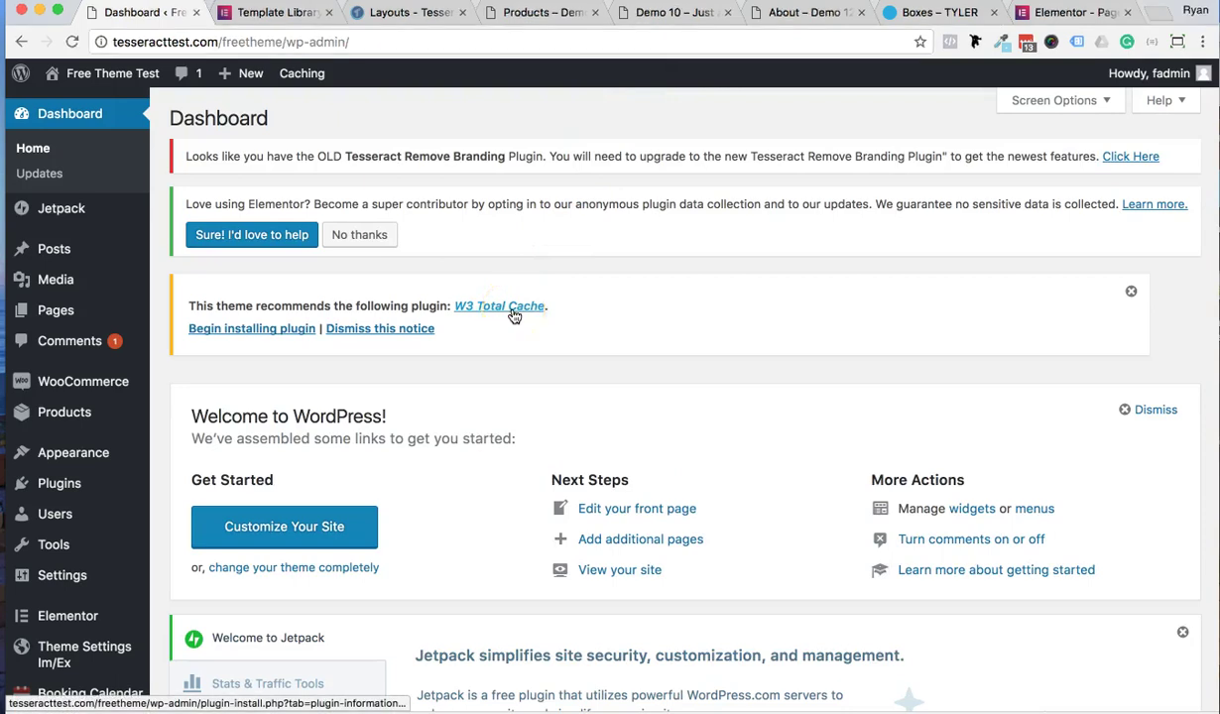
{"action": "mouse_move", "coordinate": [52, 552]}
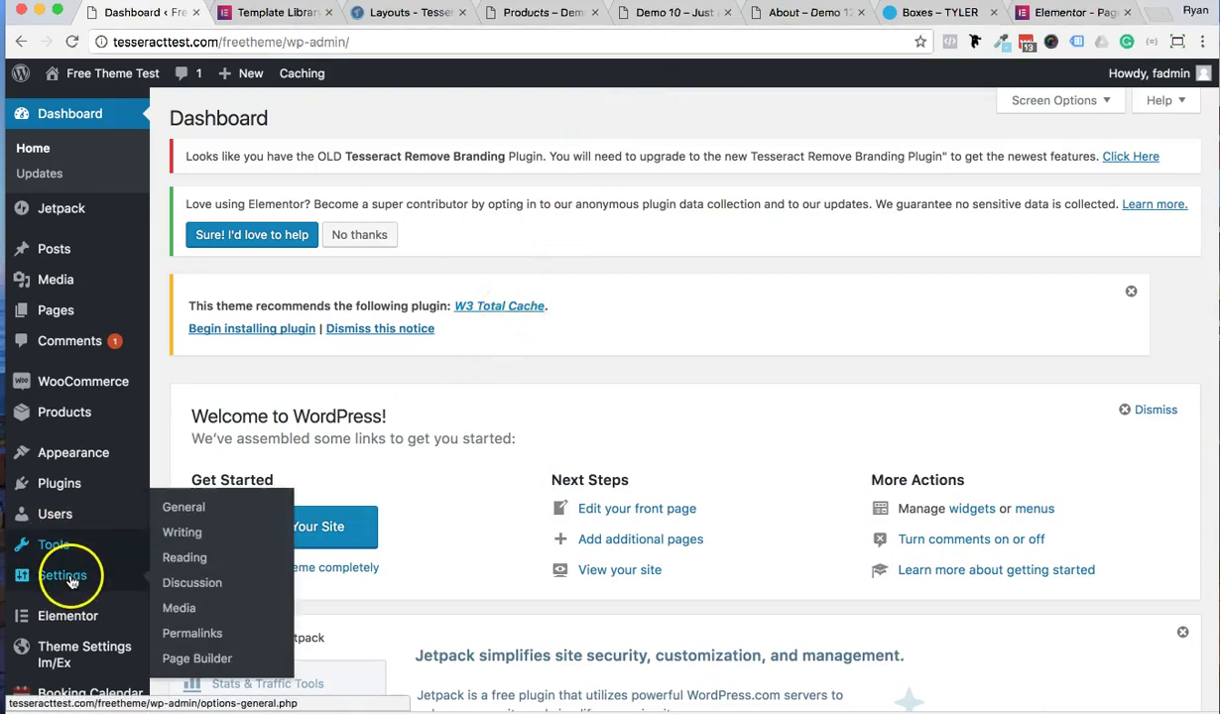
{"action": "mouse_move", "coordinate": [69, 646]}
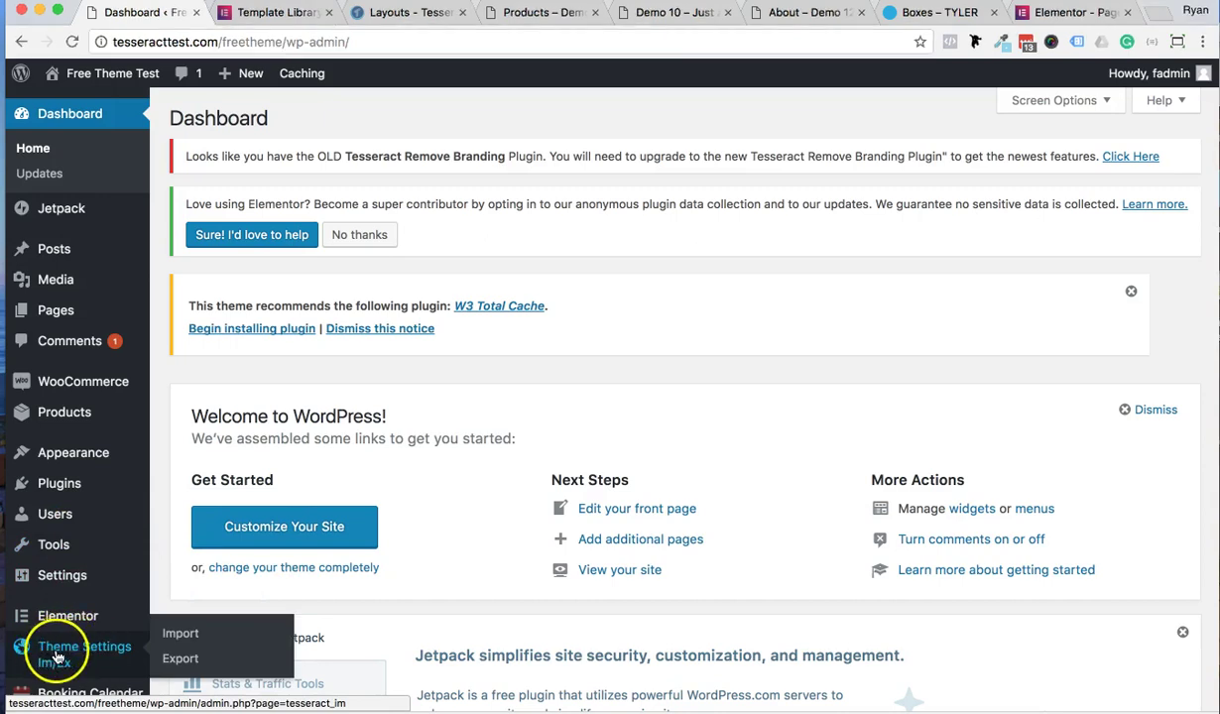
{"action": "left_click", "coordinate": [195, 637]}
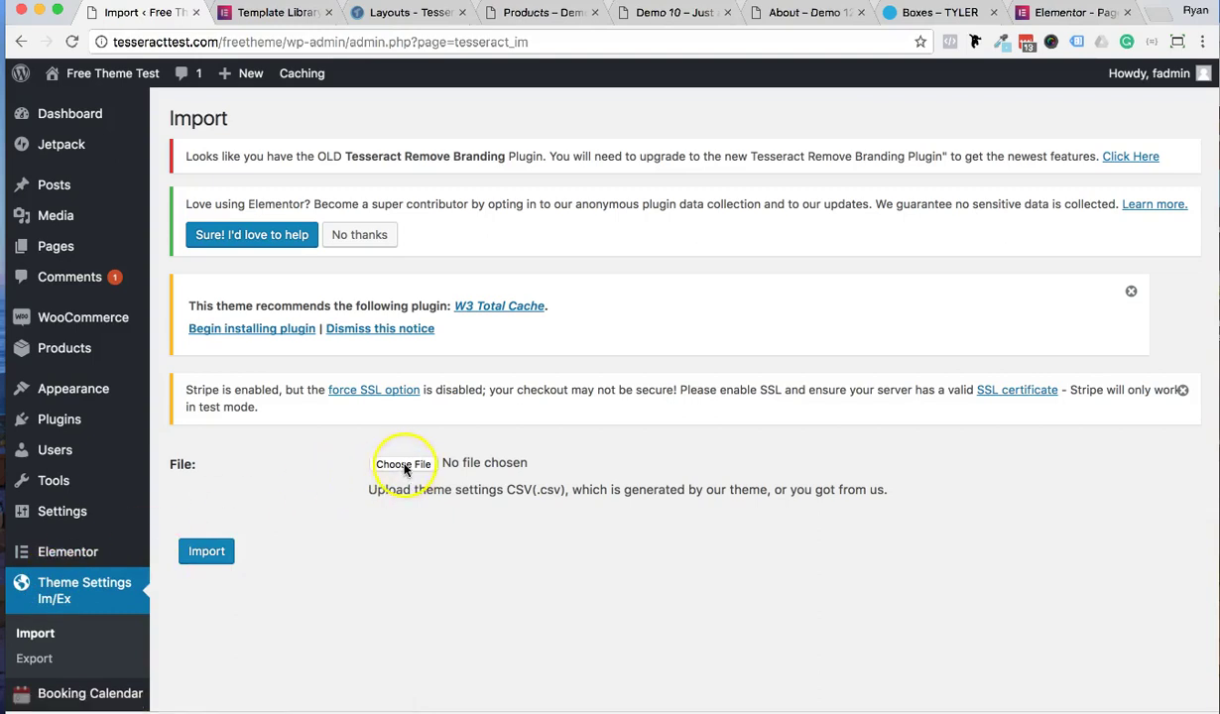
Step: Choose the Free_Theme_Settings_Data CSV file from folder 10 and import it as the theme settings
{"action": "left_click", "coordinate": [404, 466]}
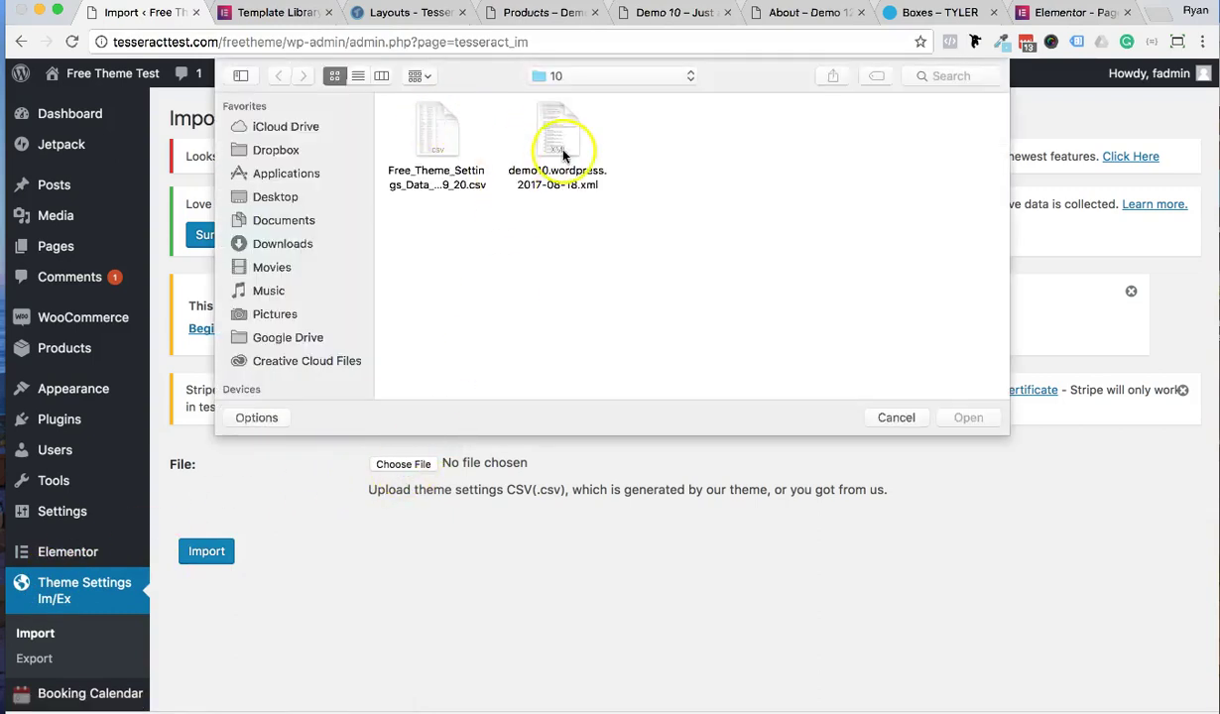
{"action": "left_click", "coordinate": [562, 155]}
{"action": "left_click", "coordinate": [451, 159]}
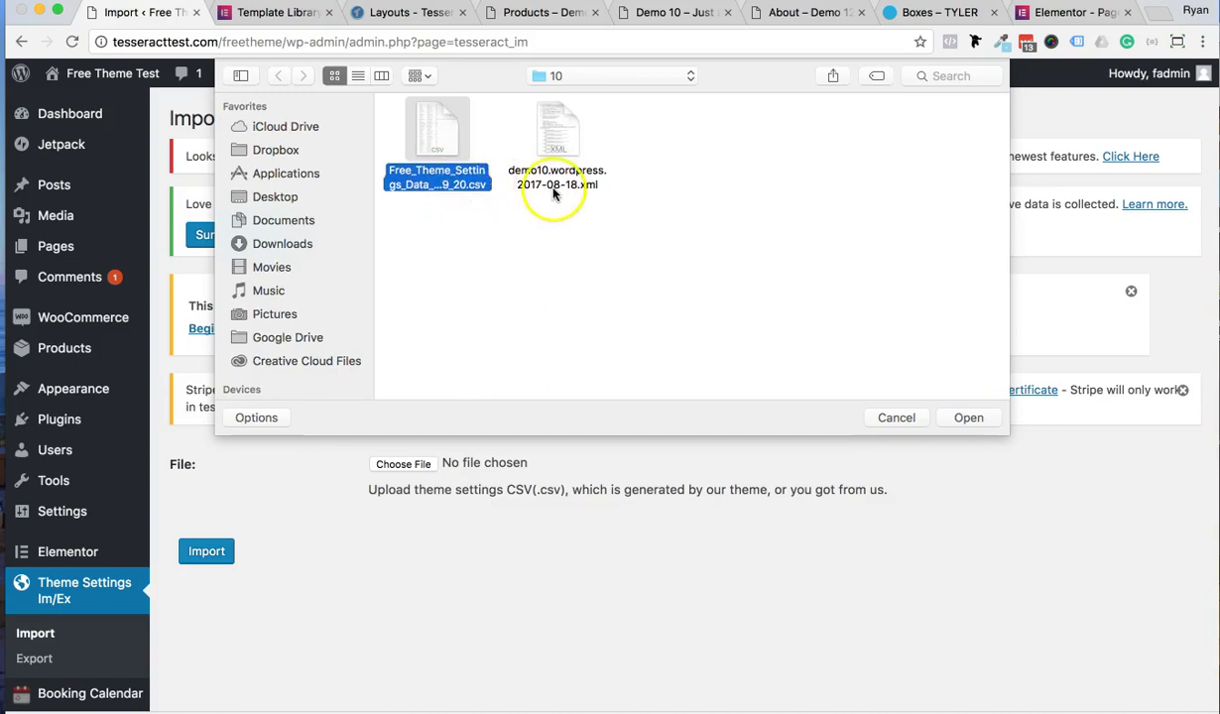
{"action": "left_click", "coordinate": [964, 418]}
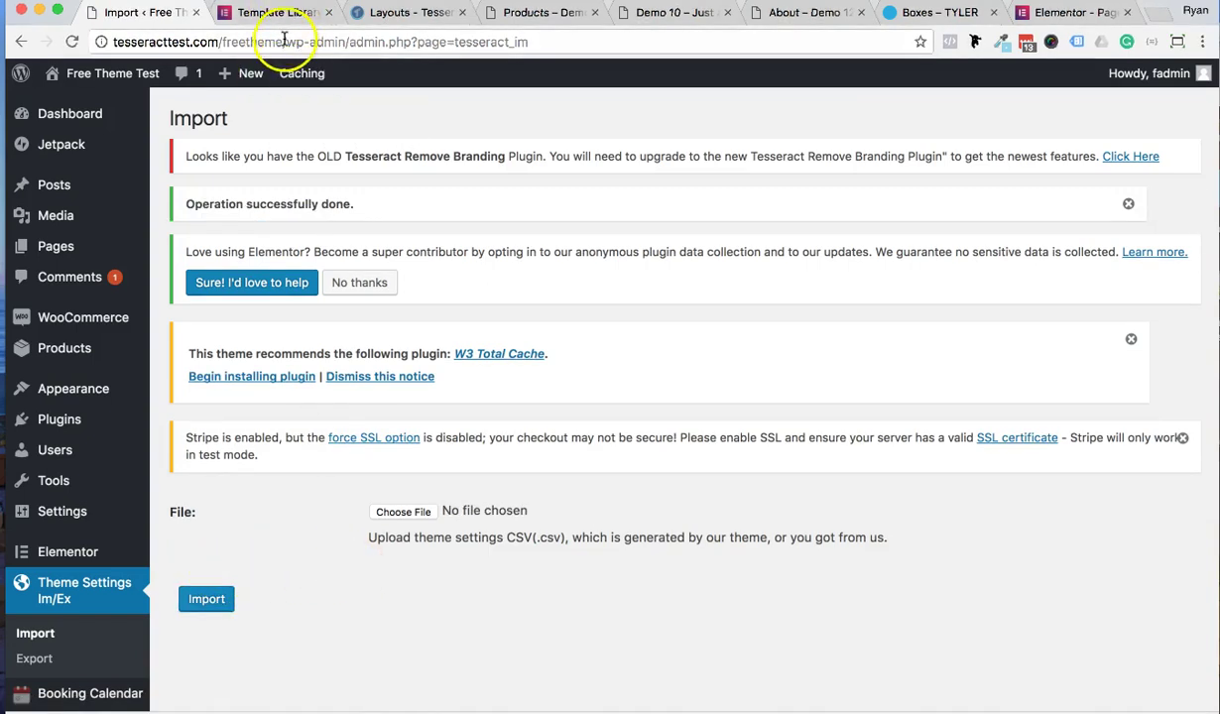
Step: Look through the test site's front page with the imported Demo 10 design and open it in the theme customizer
{"action": "left_click_drag", "start_coordinate": [283, 39], "coordinate": [926, 263]}
{"action": "key", "text": "BackSpace"}
{"action": "key", "text": "Return"}
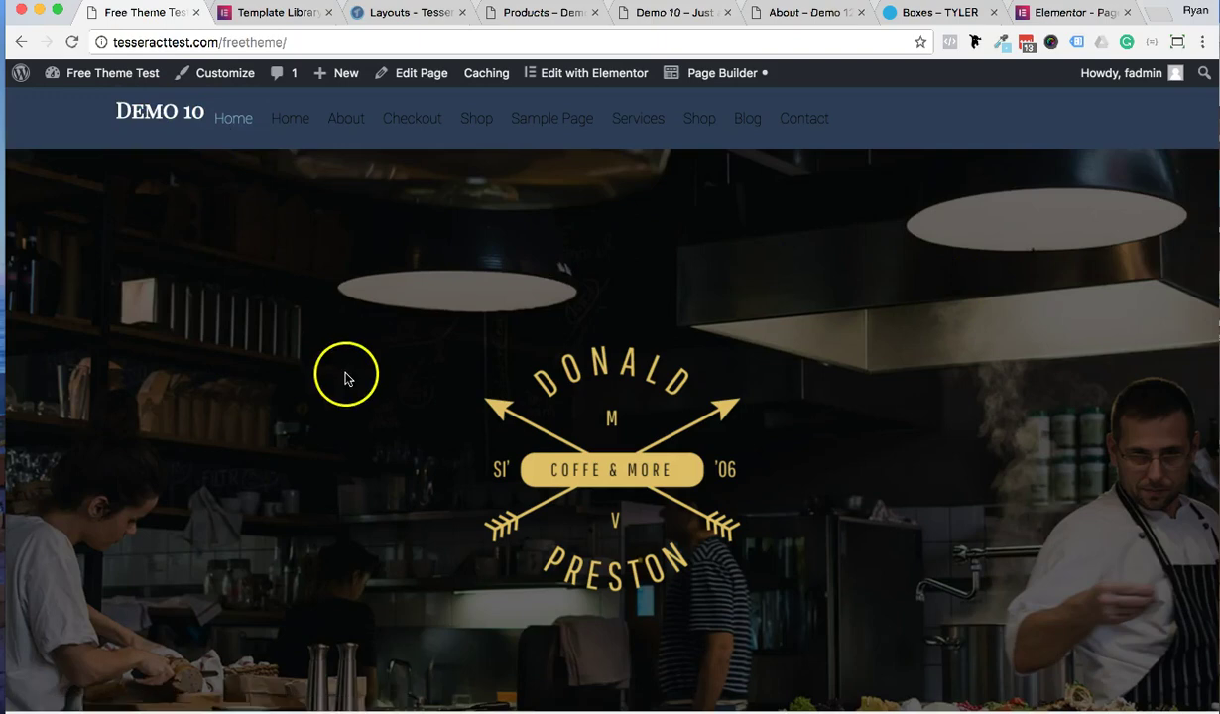
{"action": "scroll", "coordinate": [1019, 220], "scroll_direction": "down", "scroll_amount": 10}
{"action": "scroll", "coordinate": [1021, 225], "scroll_direction": "down", "scroll_amount": 10}
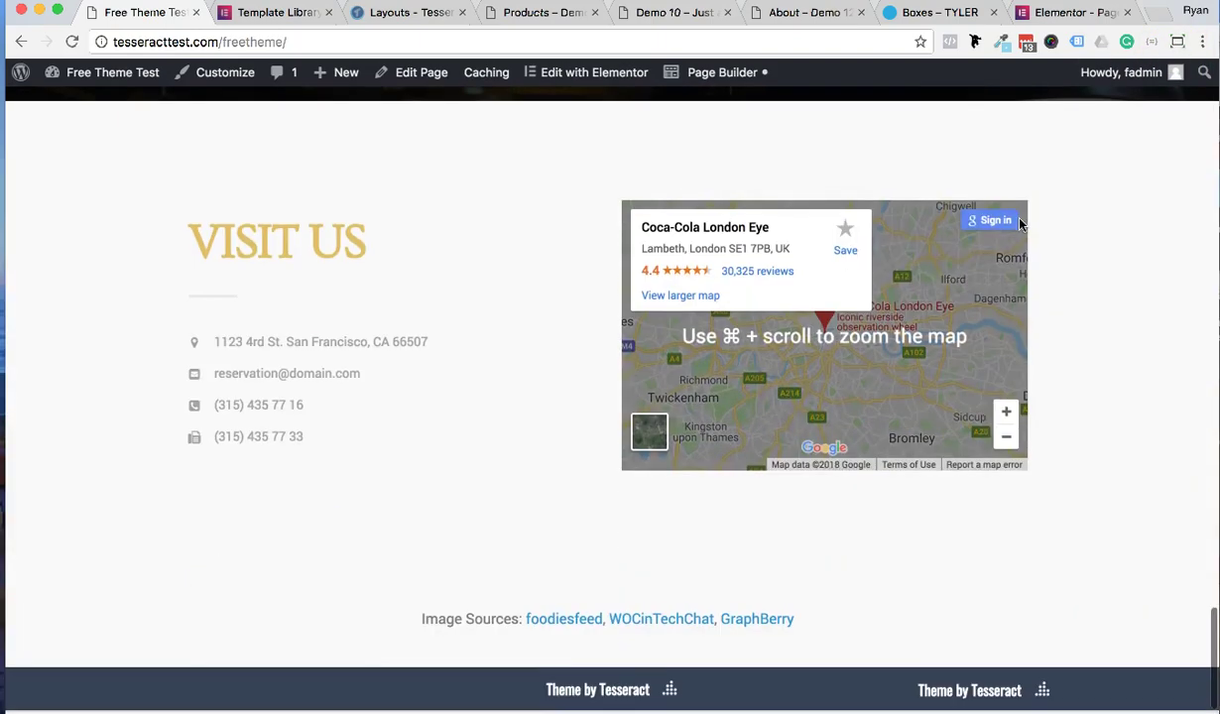
{"action": "scroll", "coordinate": [690, 499], "scroll_direction": "up", "scroll_amount": 20}
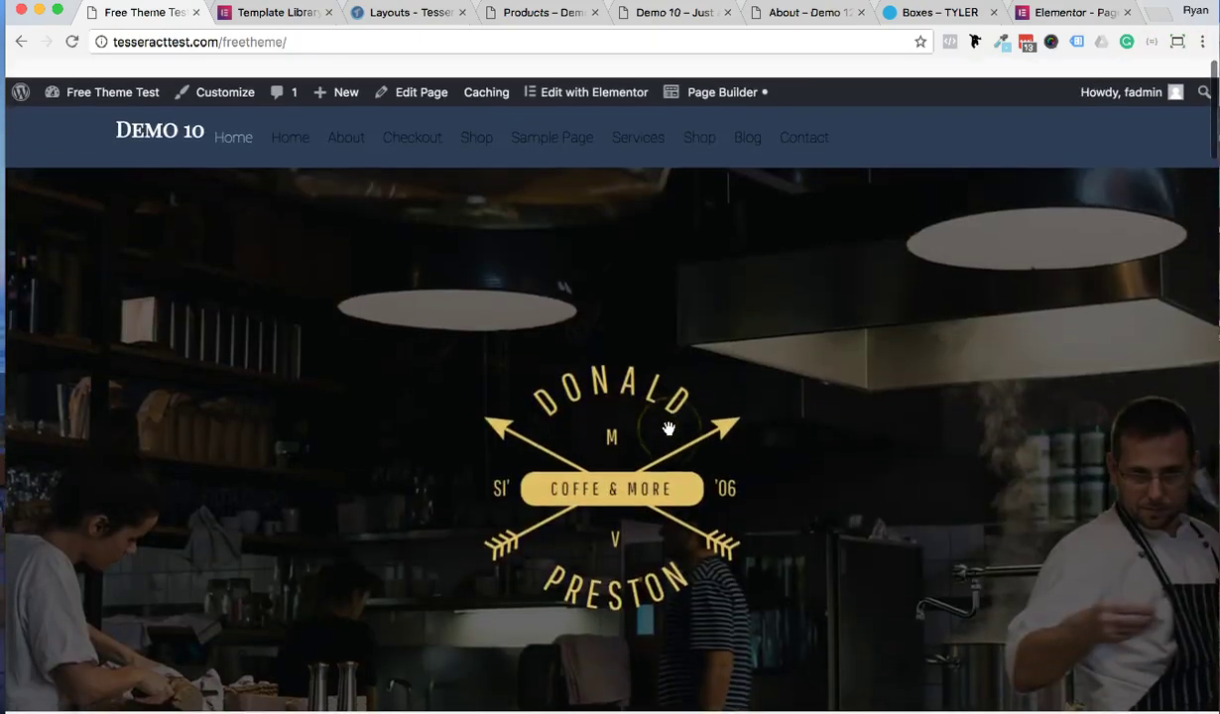
{"action": "left_click", "coordinate": [238, 76]}
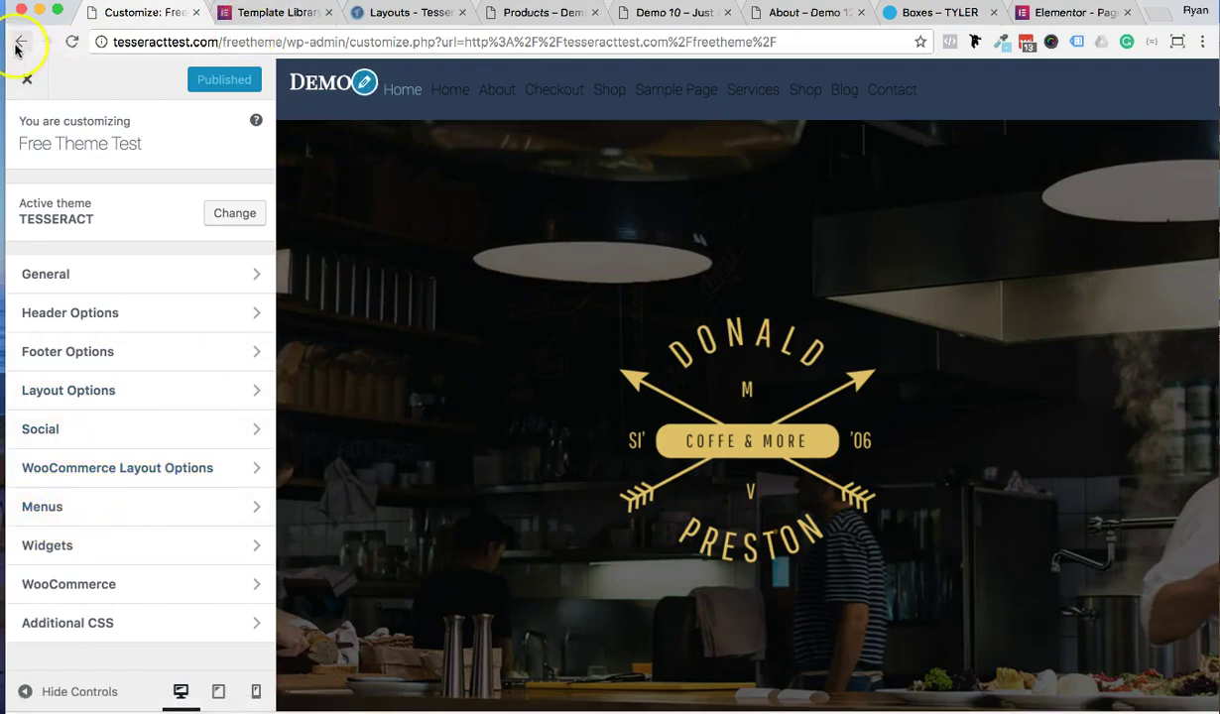
Step: Open the top menu in the customizer's menu settings, review its items and remove the first of the two Home links
{"action": "left_click", "coordinate": [77, 523]}
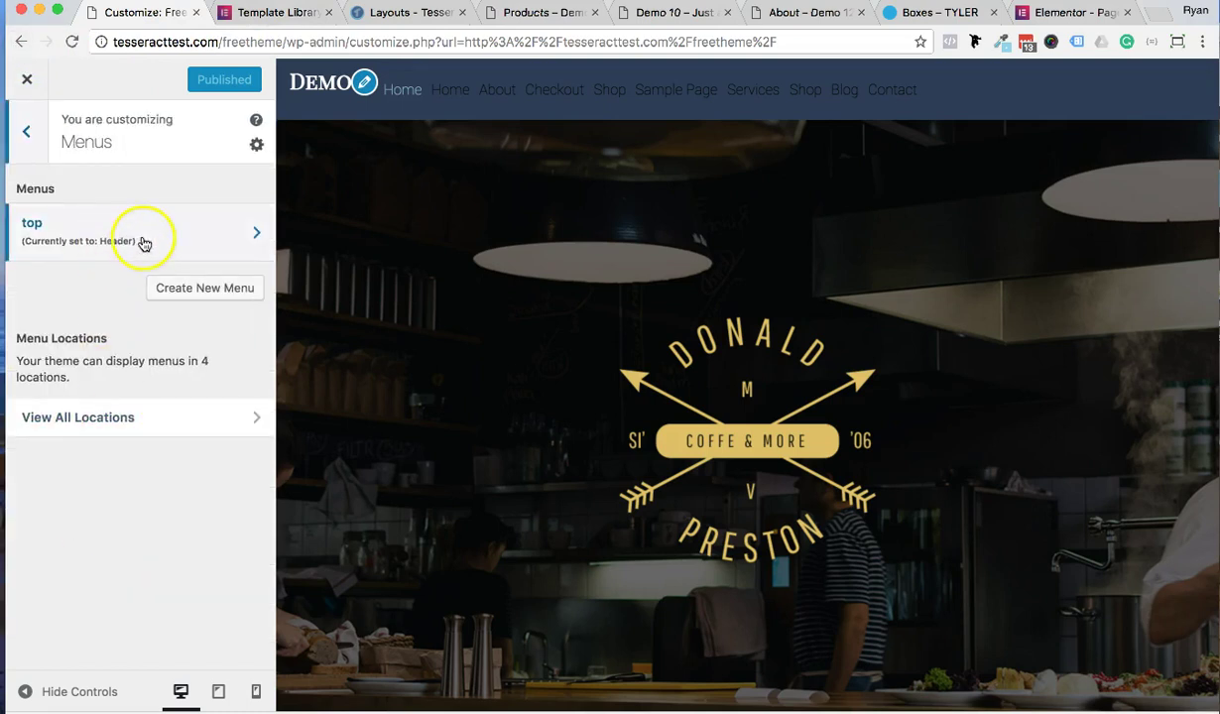
{"action": "left_click", "coordinate": [102, 244]}
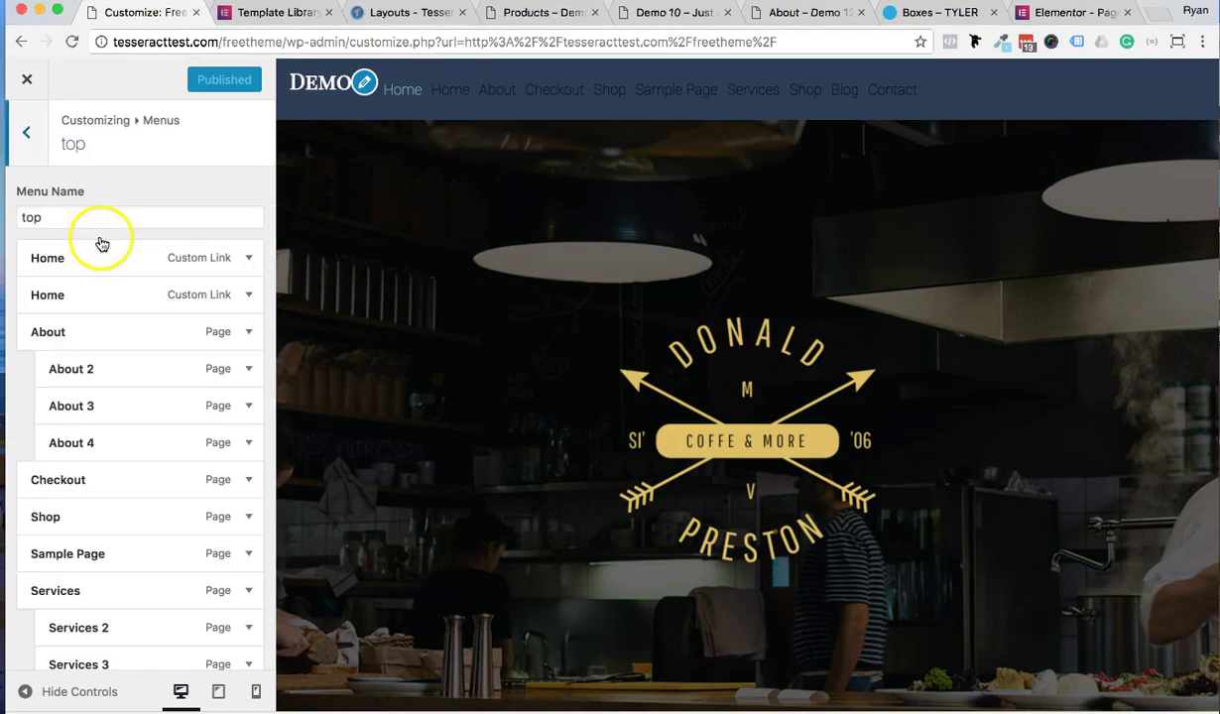
{"action": "scroll", "coordinate": [164, 464], "scroll_direction": "down", "scroll_amount": 10}
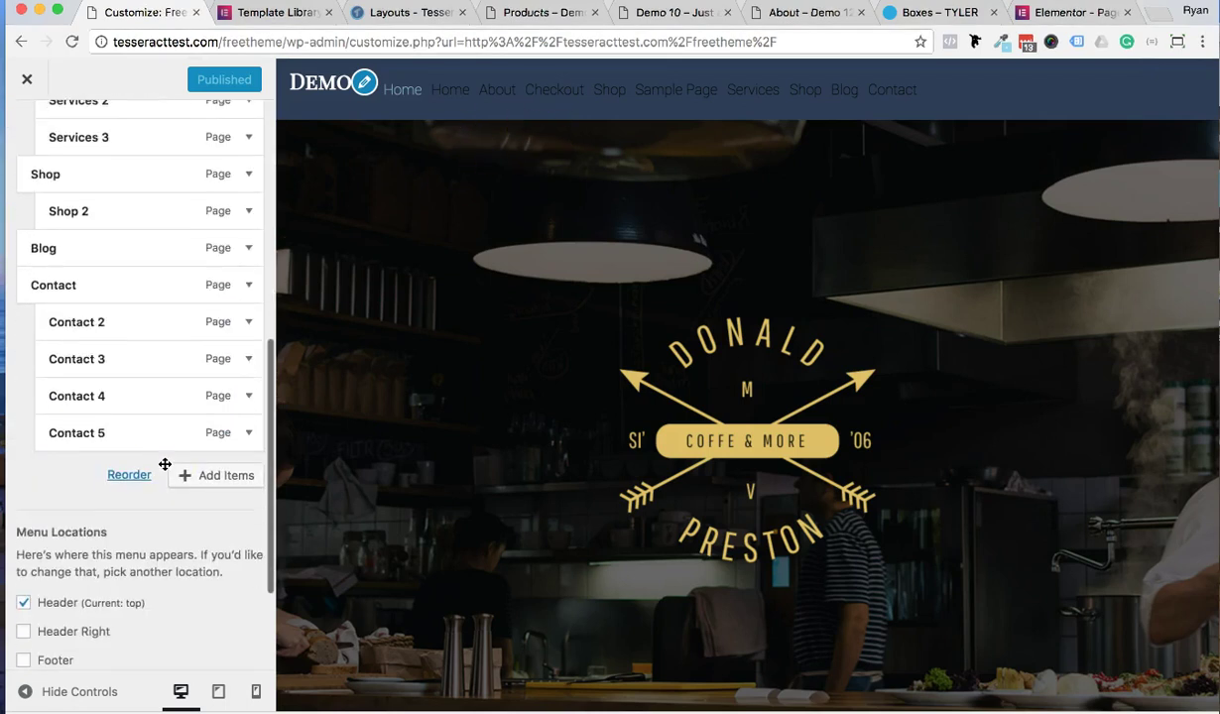
{"action": "scroll", "coordinate": [165, 464], "scroll_direction": "up", "scroll_amount": 7}
{"action": "scroll", "coordinate": [165, 464], "scroll_direction": "up", "scroll_amount": 3}
{"action": "left_click", "coordinate": [249, 260]}
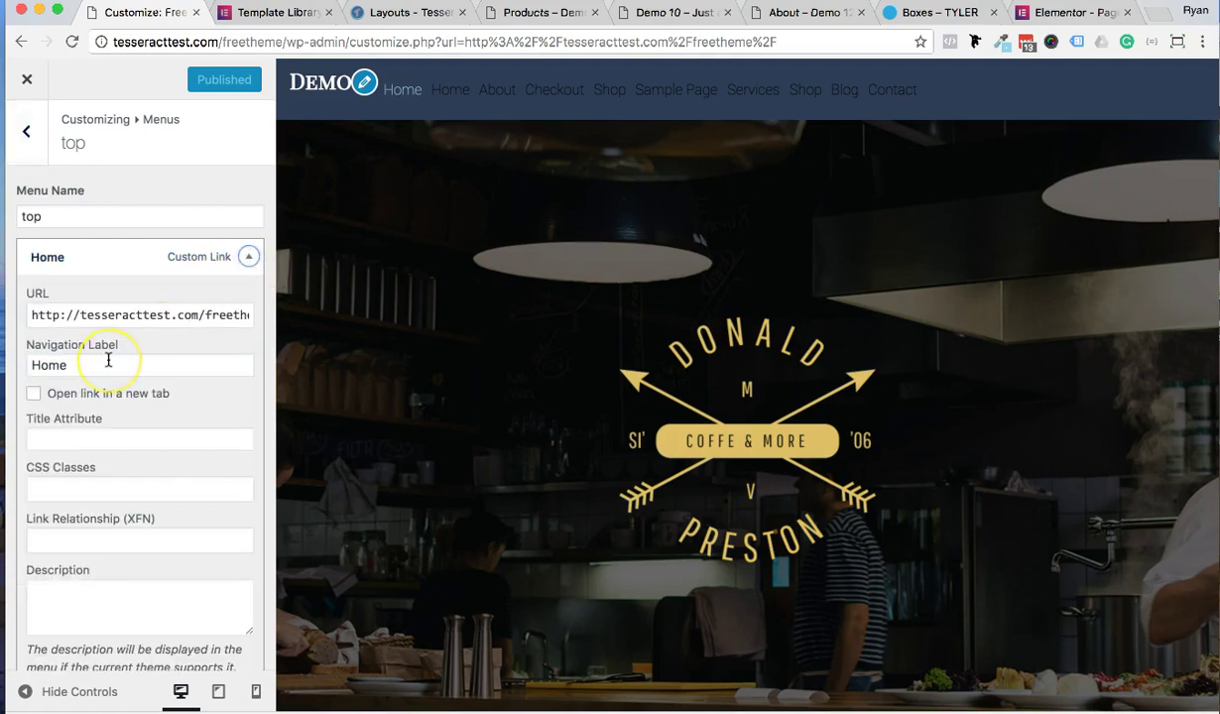
{"action": "scroll", "coordinate": [108, 360], "scroll_direction": "down", "scroll_amount": 3}
{"action": "left_click", "coordinate": [42, 483]}
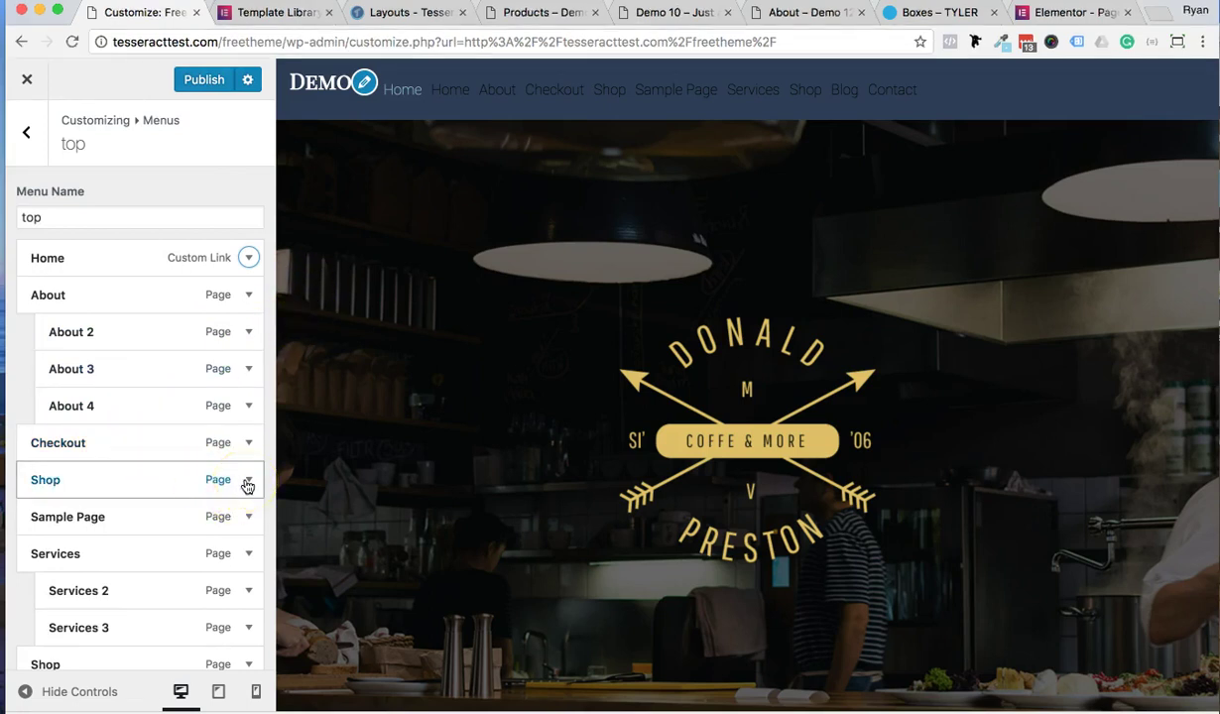
Step: Remove the Services and Sample Page items from the top menu
{"action": "left_click", "coordinate": [246, 556]}
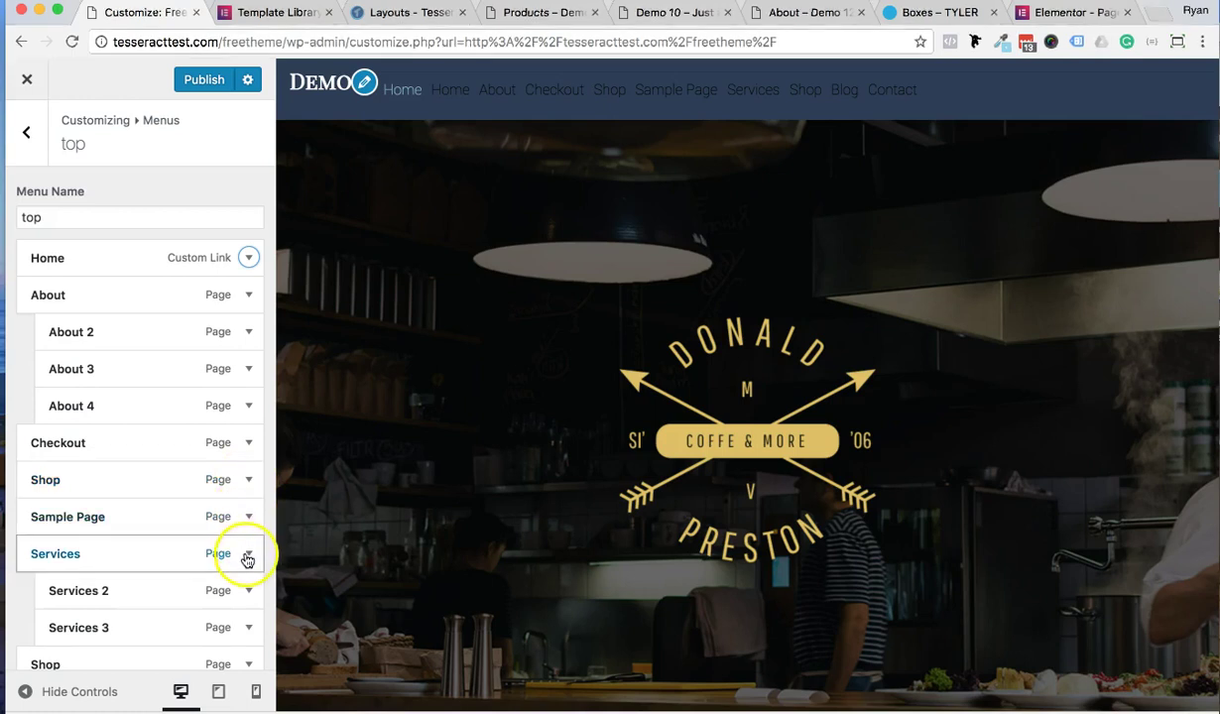
{"action": "scroll", "coordinate": [72, 615], "scroll_direction": "down", "scroll_amount": 3}
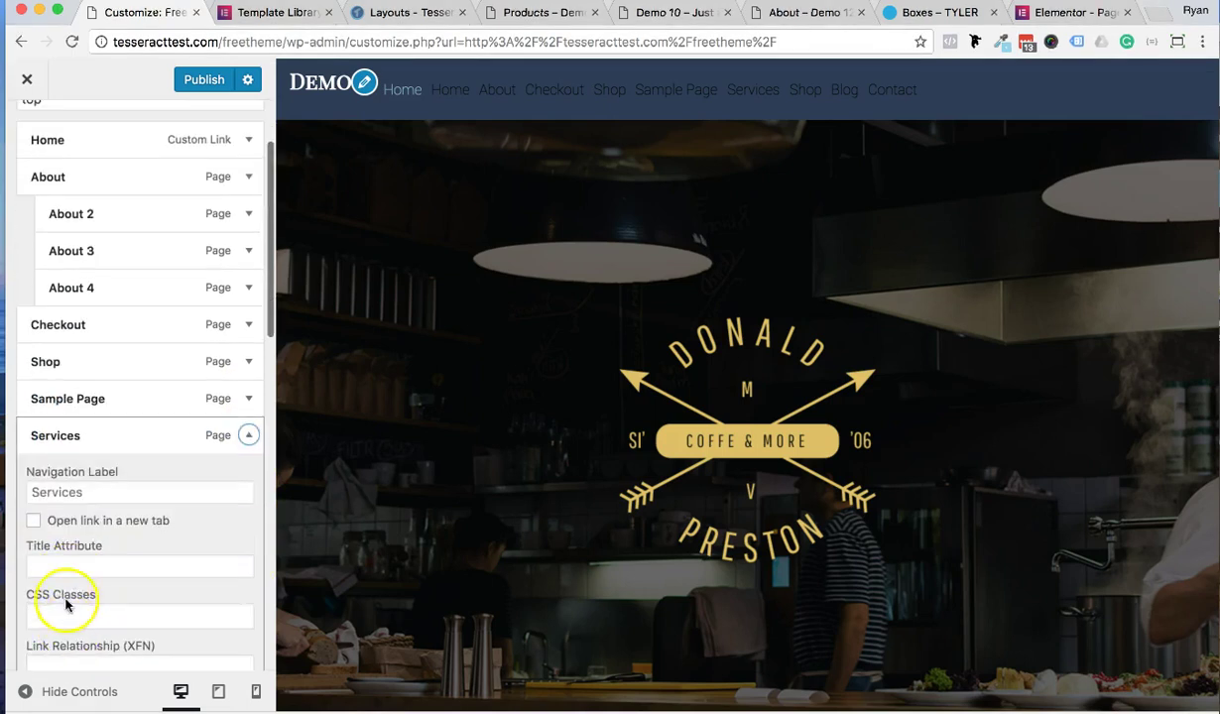
{"action": "scroll", "coordinate": [91, 496], "scroll_direction": "down", "scroll_amount": 5}
{"action": "left_click", "coordinate": [49, 463]}
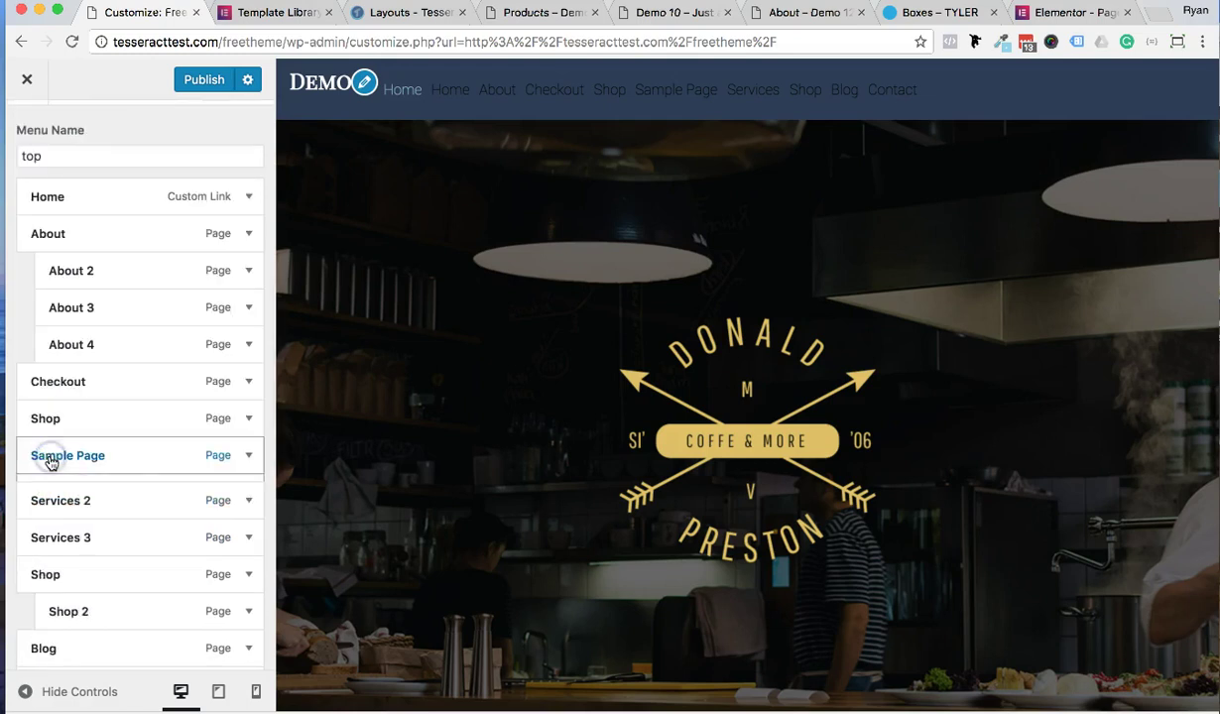
{"action": "left_click", "coordinate": [248, 489]}
{"action": "left_click", "coordinate": [248, 457]}
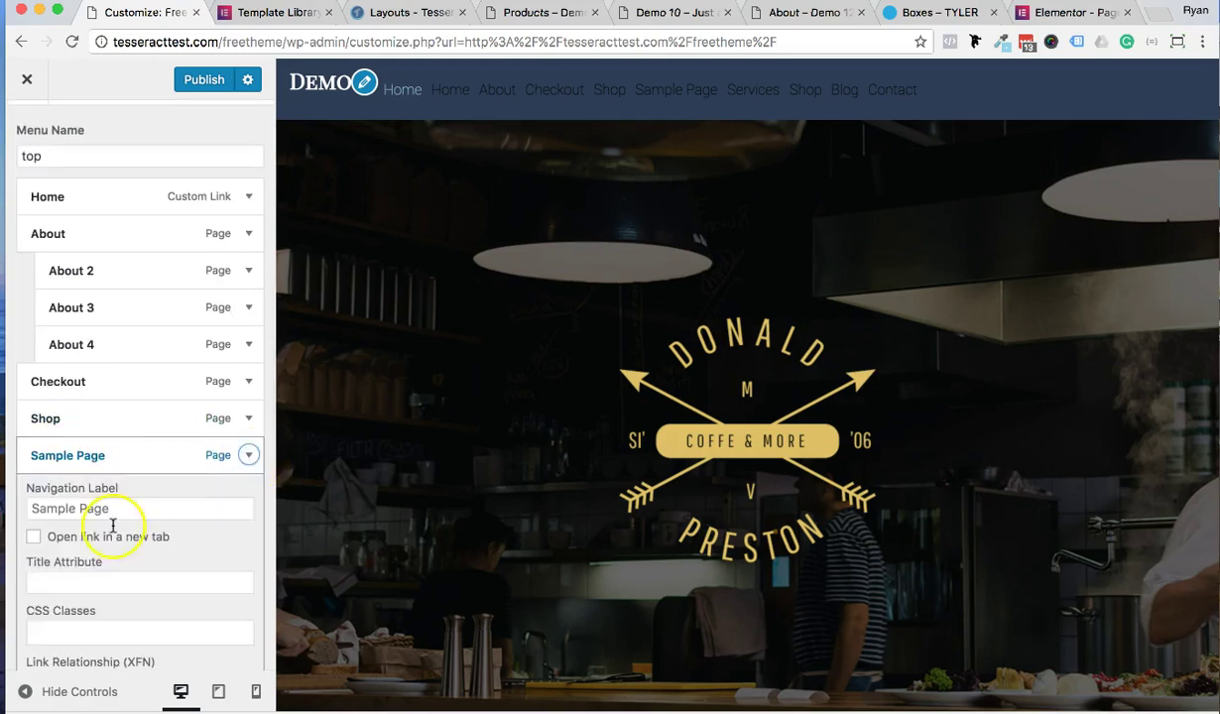
{"action": "scroll", "coordinate": [81, 555], "scroll_direction": "down", "scroll_amount": 2}
{"action": "scroll", "coordinate": [82, 544], "scroll_direction": "down", "scroll_amount": 3}
{"action": "left_click", "coordinate": [52, 530]}
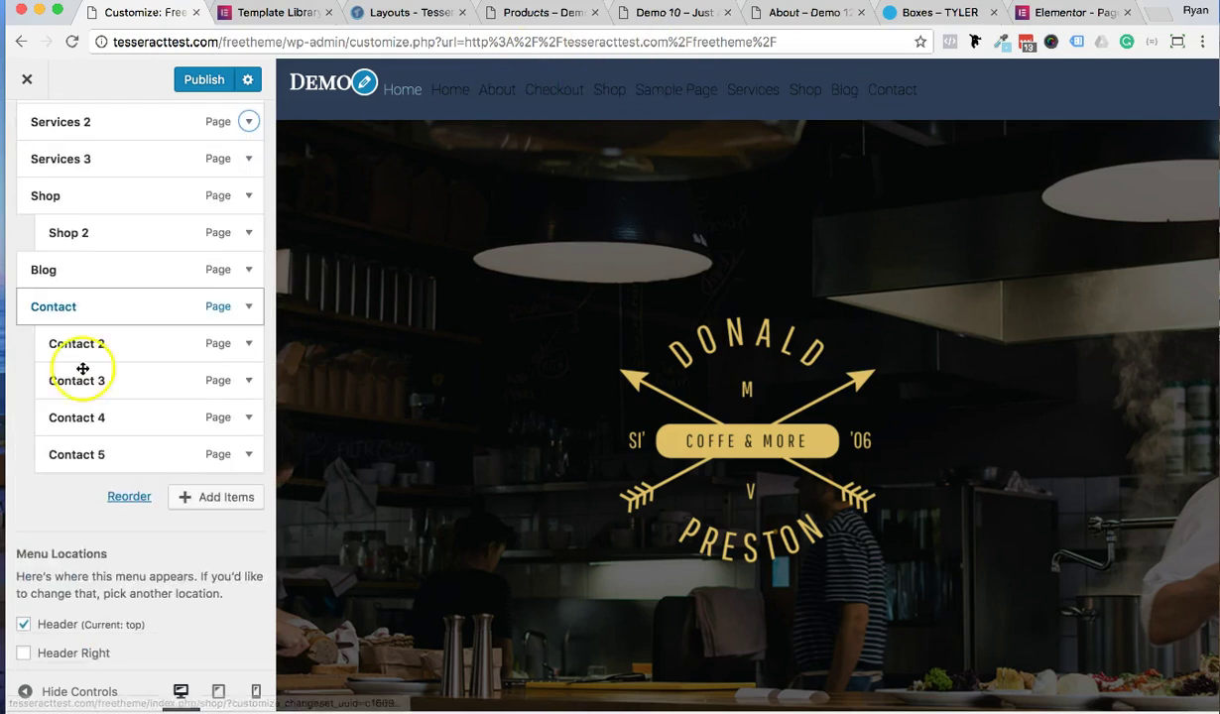
Step: Check the Services submenu in the preview, then leave the customizer without publishing and load tesseracttest.com/freetheme/
{"action": "scroll", "coordinate": [634, 414], "scroll_direction": "down", "scroll_amount": 5}
{"action": "scroll", "coordinate": [635, 416], "scroll_direction": "up", "scroll_amount": 5}
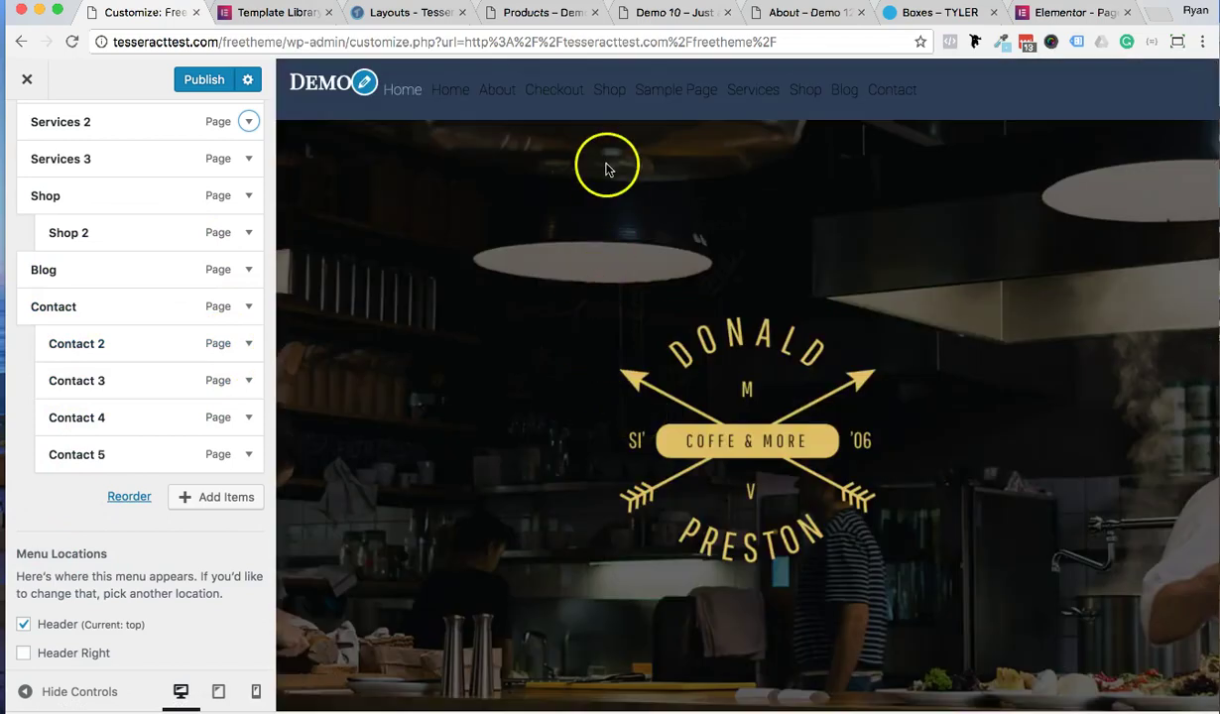
{"action": "mouse_move", "coordinate": [784, 91]}
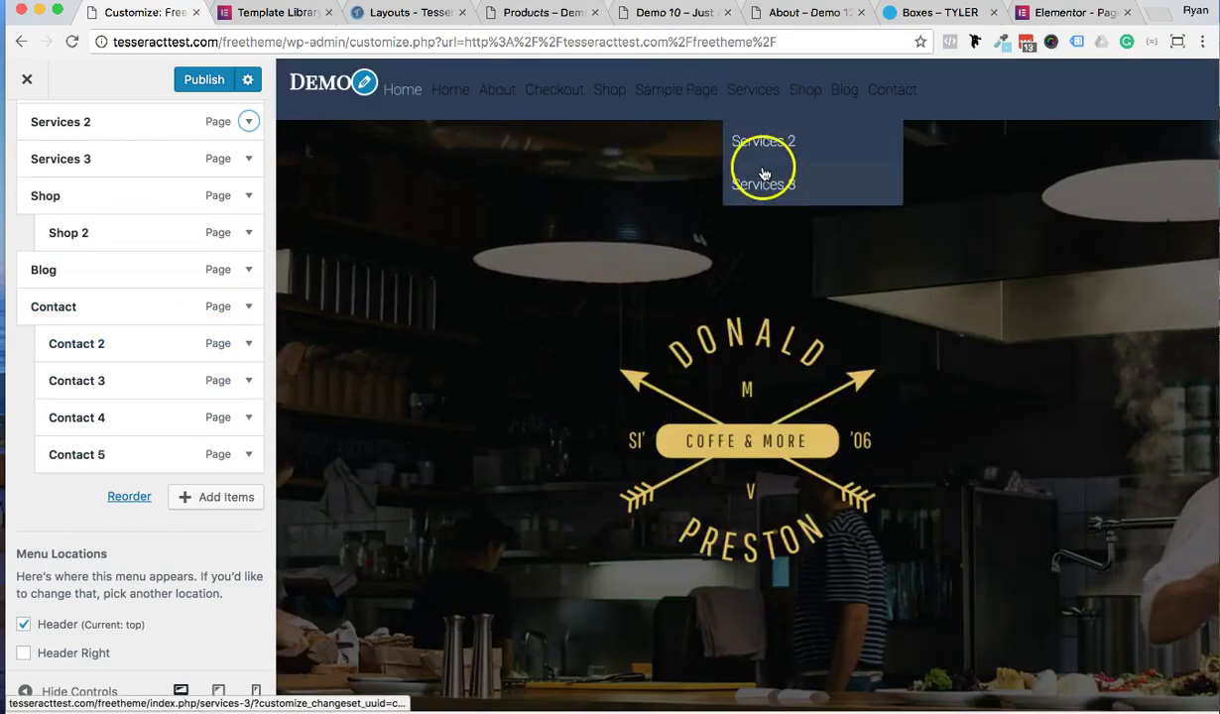
{"action": "left_click_drag", "start_coordinate": [287, 42], "coordinate": [1061, 266]}
{"action": "key", "text": "BackSpace"}
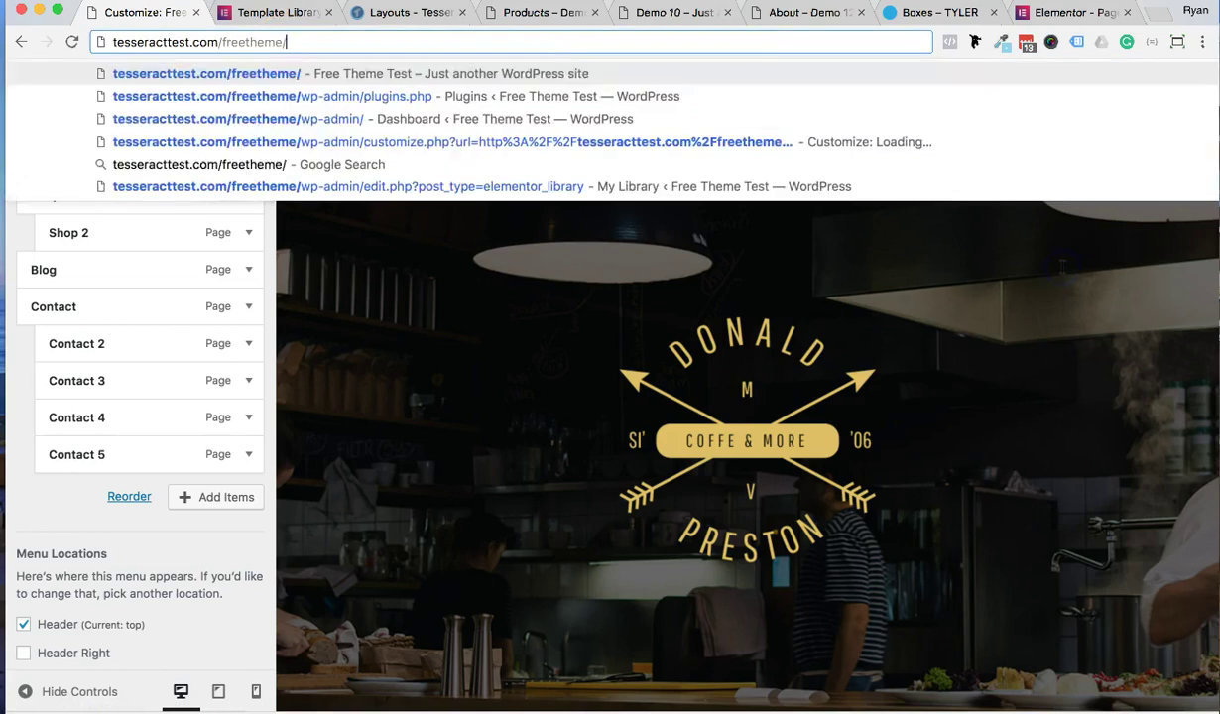
{"action": "key", "text": "Return"}
{"action": "left_click", "coordinate": [750, 237]}
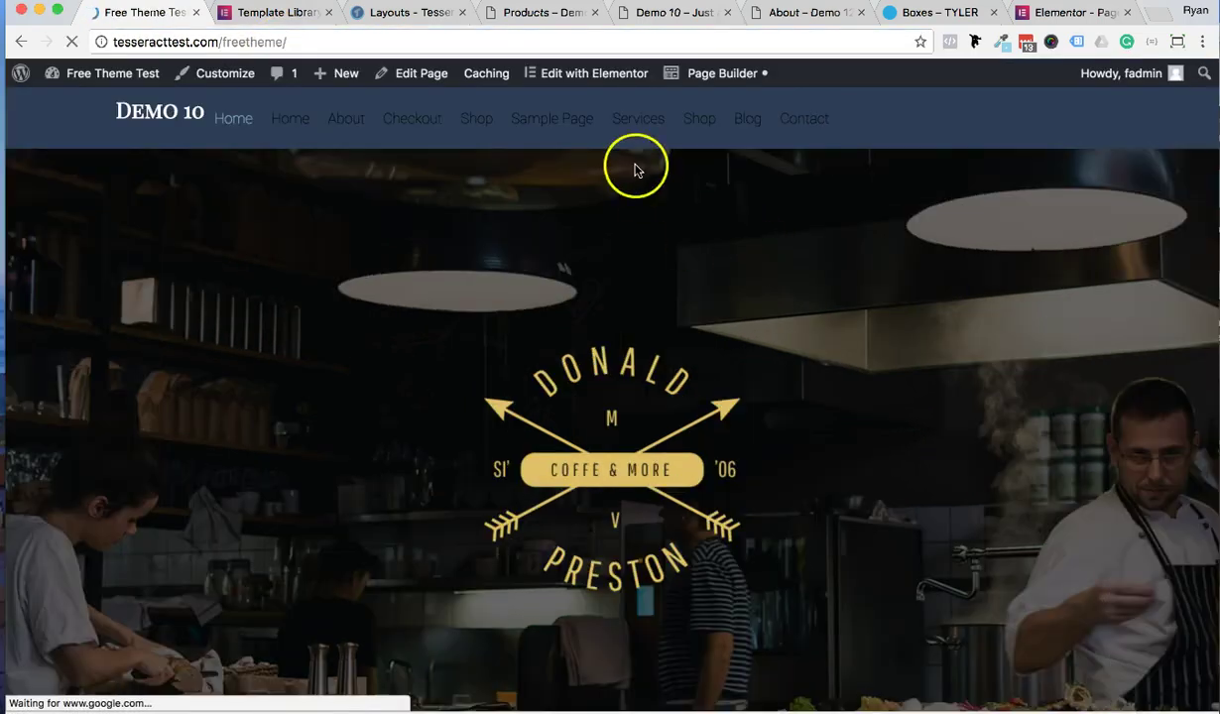
Step: View the Services 2 page and the Services 3 page from the header's Services submenu
{"action": "mouse_move", "coordinate": [638, 118]}
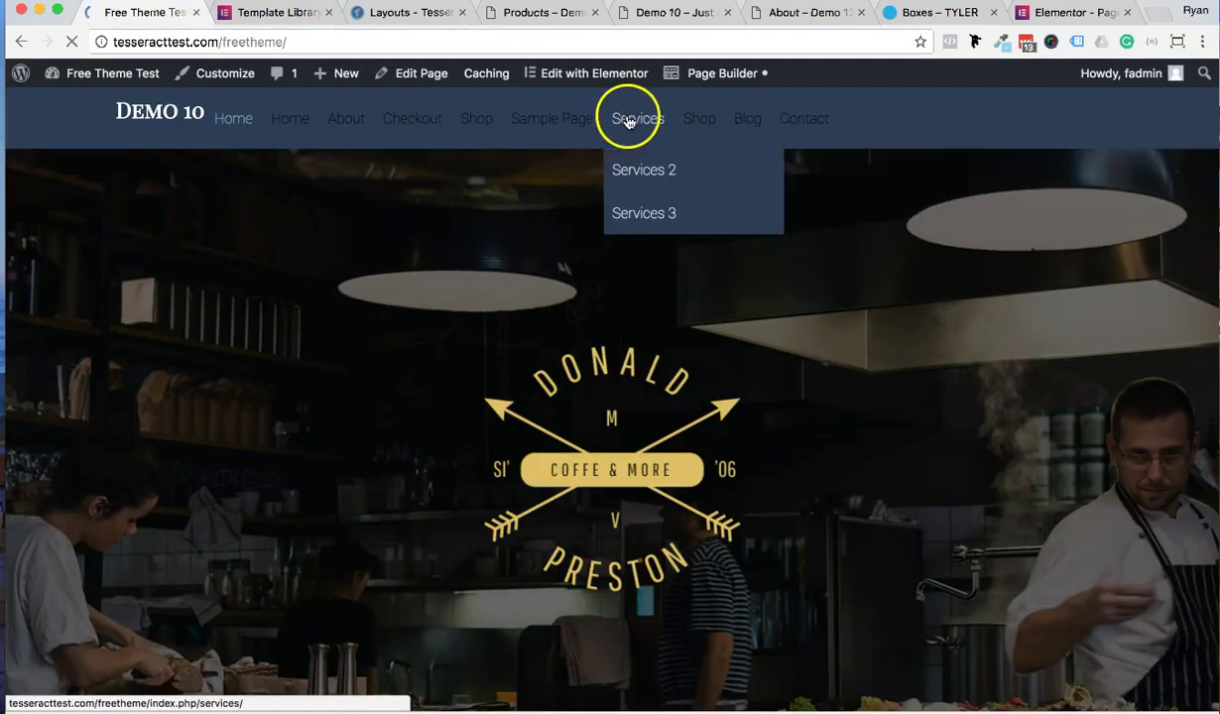
{"action": "left_click", "coordinate": [637, 173]}
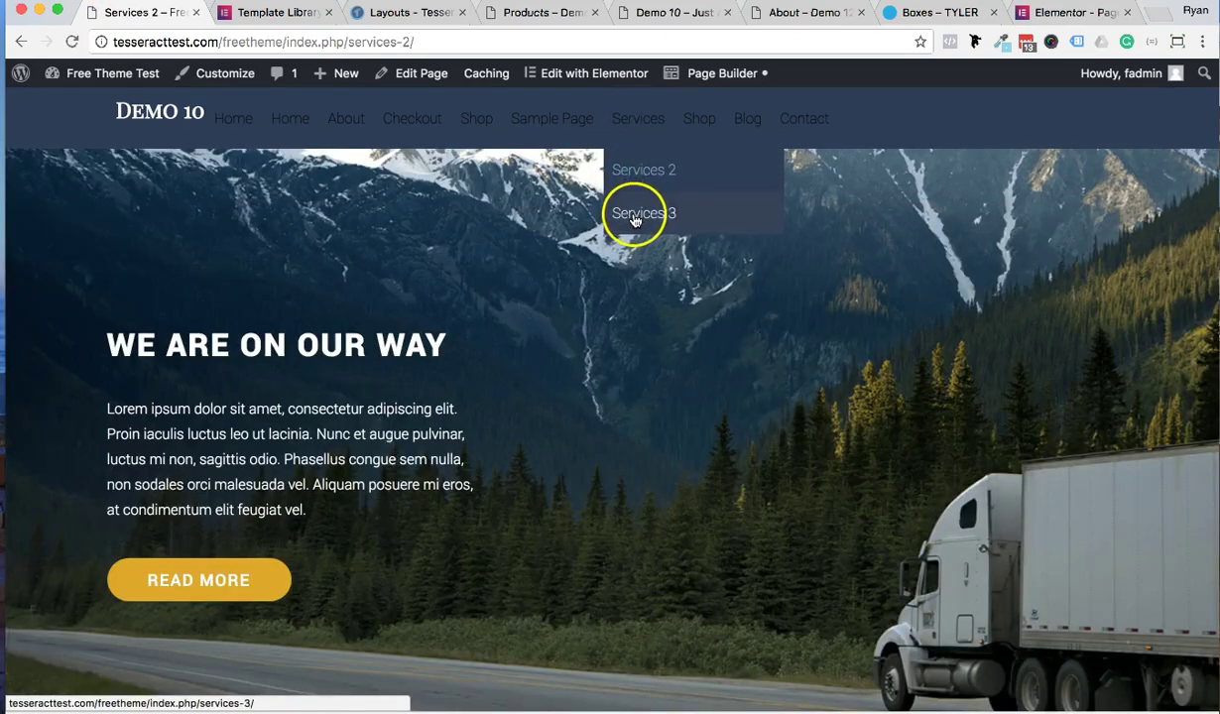
{"action": "left_click", "coordinate": [633, 218]}
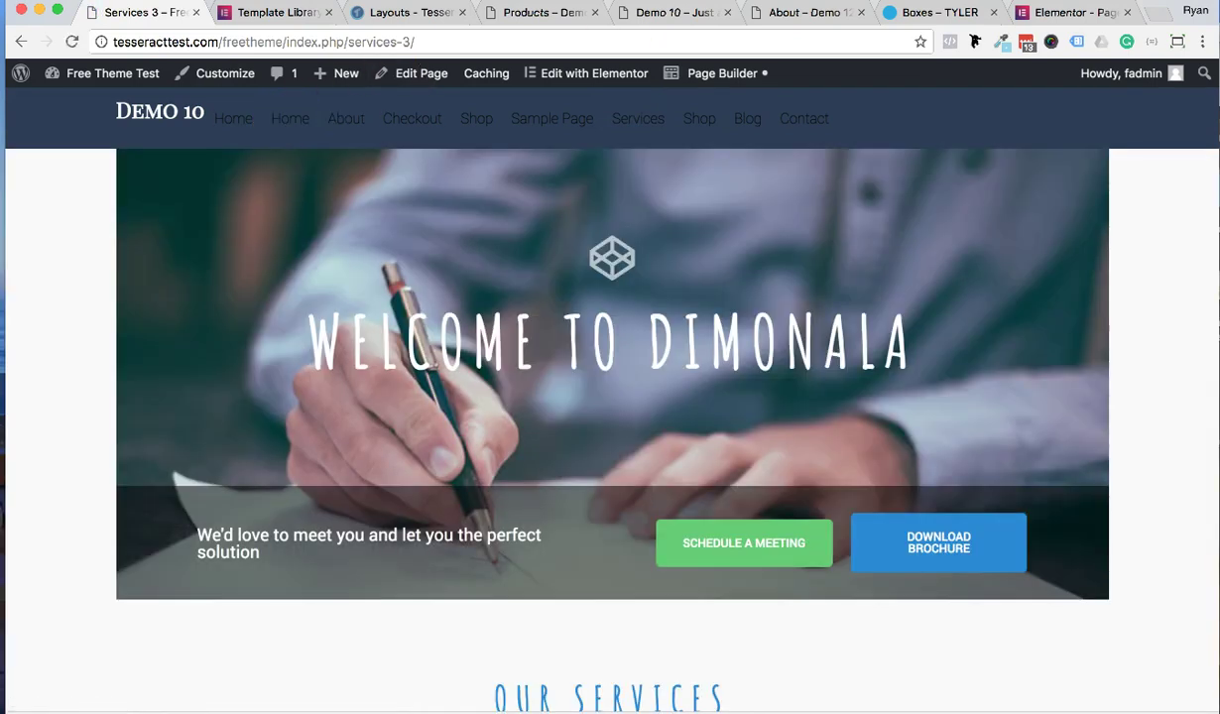
Step: Look at the Boxes template category on tyler.com and return to the Services 3 page
{"action": "left_click", "coordinate": [904, 13]}
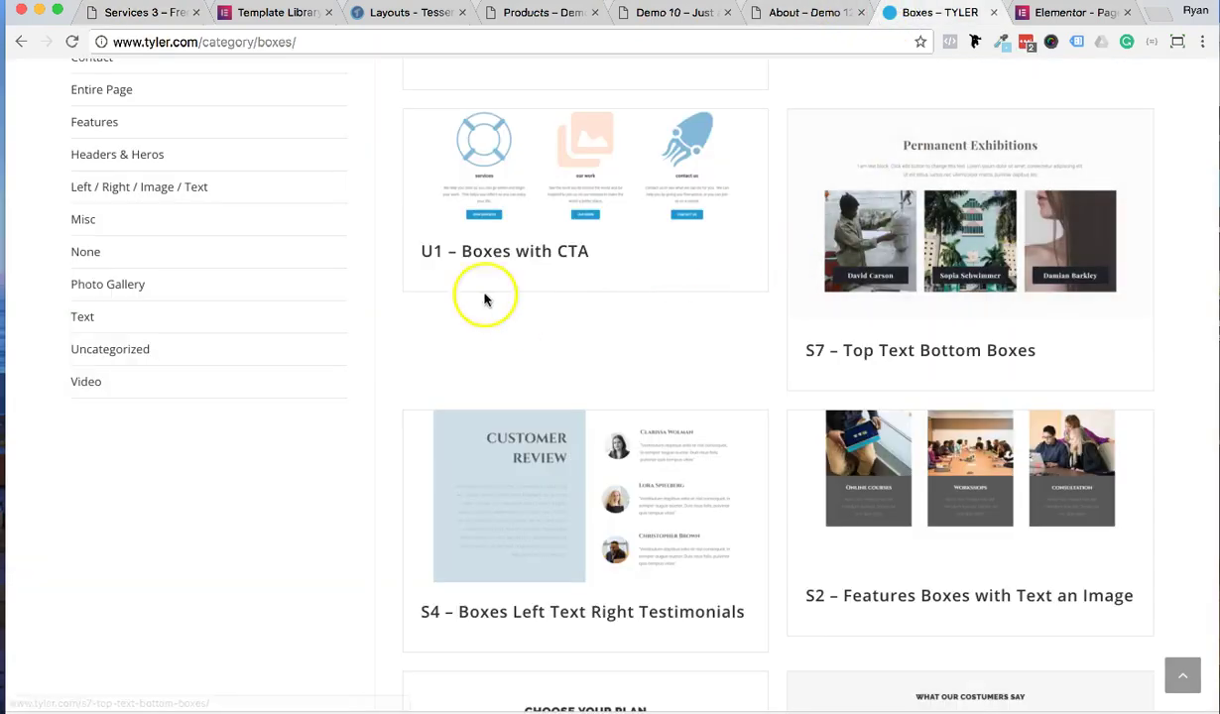
{"action": "scroll", "coordinate": [163, 278], "scroll_direction": "up", "scroll_amount": 5}
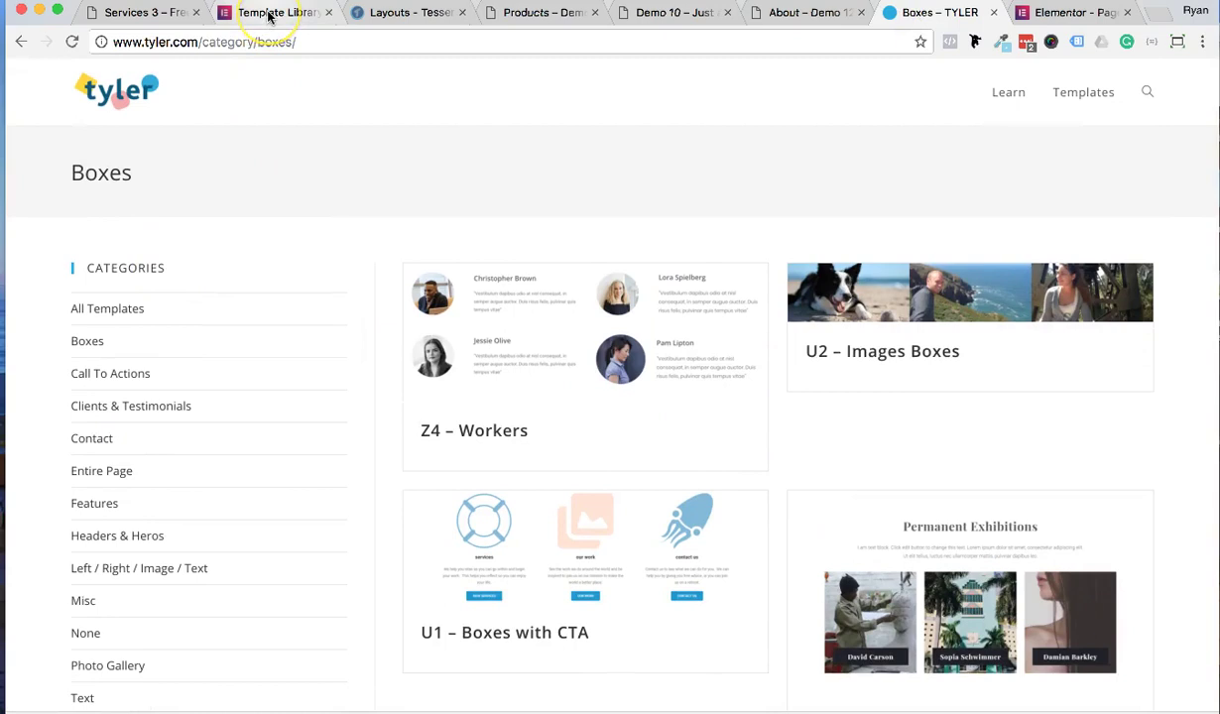
{"action": "left_click", "coordinate": [123, 13]}
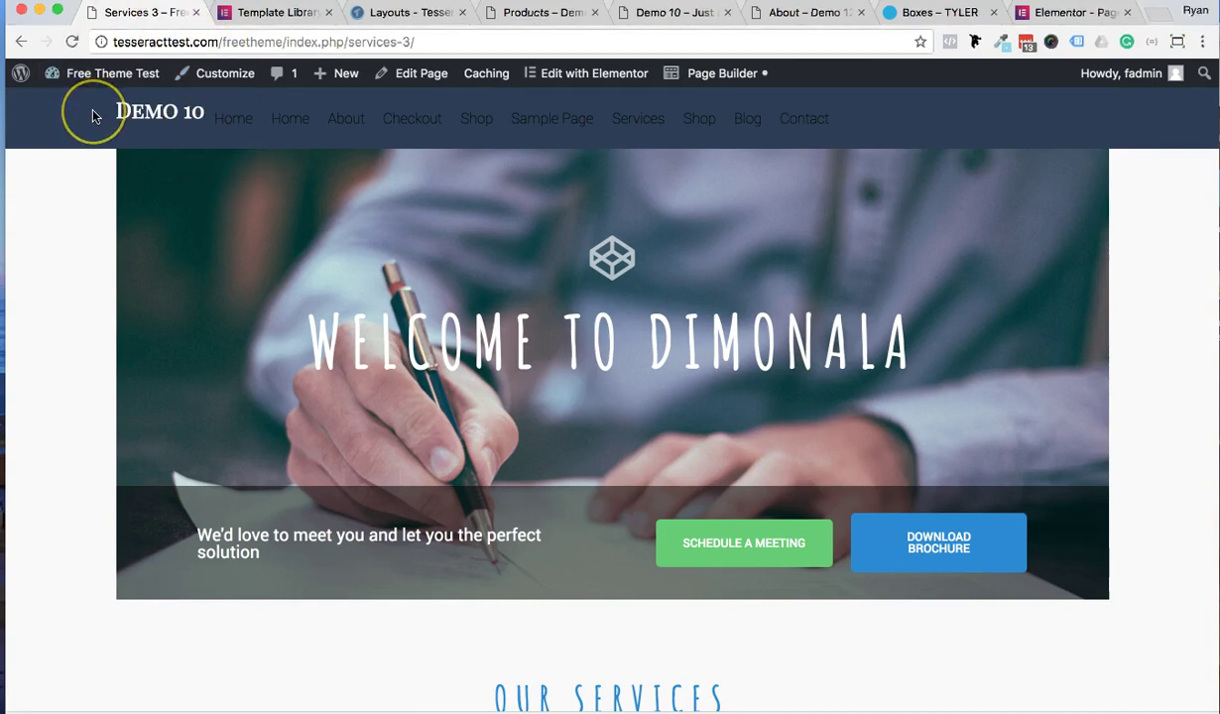
Step: Examine the Services 3 page from its welcome banner down through its sections, along with its page-editing options
{"action": "left_click", "coordinate": [269, 234]}
{"action": "left_click", "coordinate": [177, 197]}
{"action": "scroll", "coordinate": [474, 459], "scroll_direction": "down", "scroll_amount": 10}
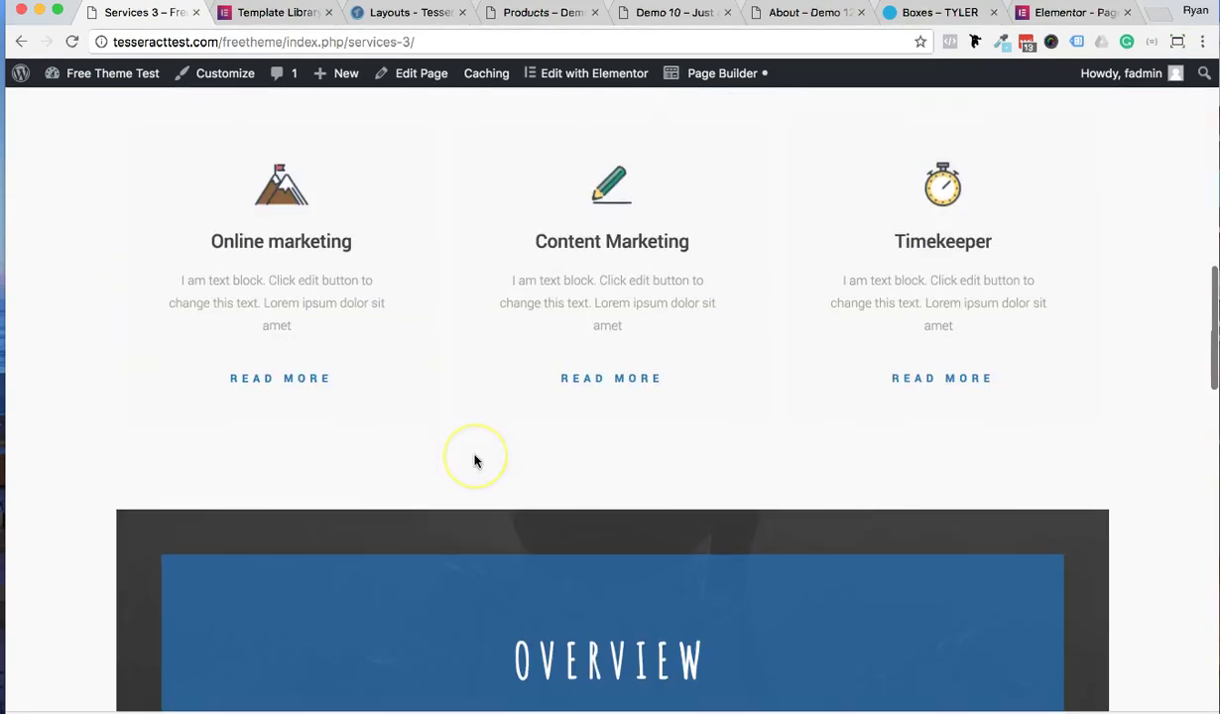
{"action": "scroll", "coordinate": [474, 460], "scroll_direction": "down", "scroll_amount": 15}
{"action": "scroll", "coordinate": [474, 459], "scroll_direction": "up", "scroll_amount": 20}
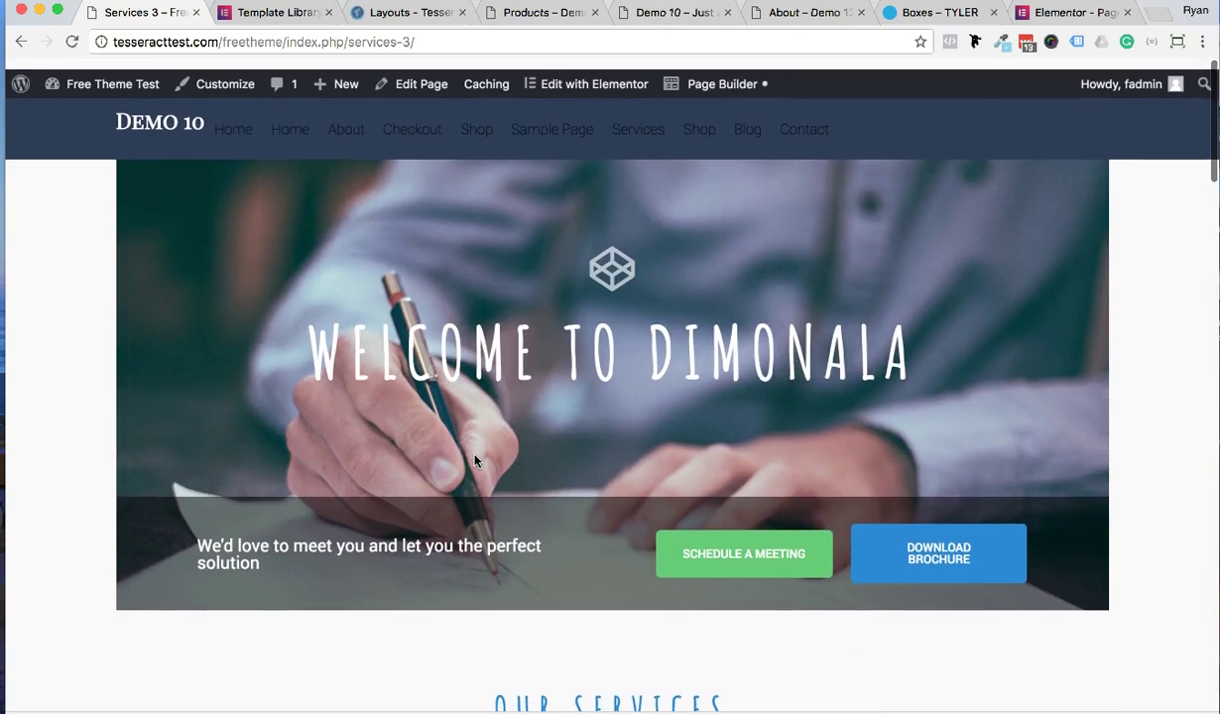
{"action": "left_click", "coordinate": [556, 177]}
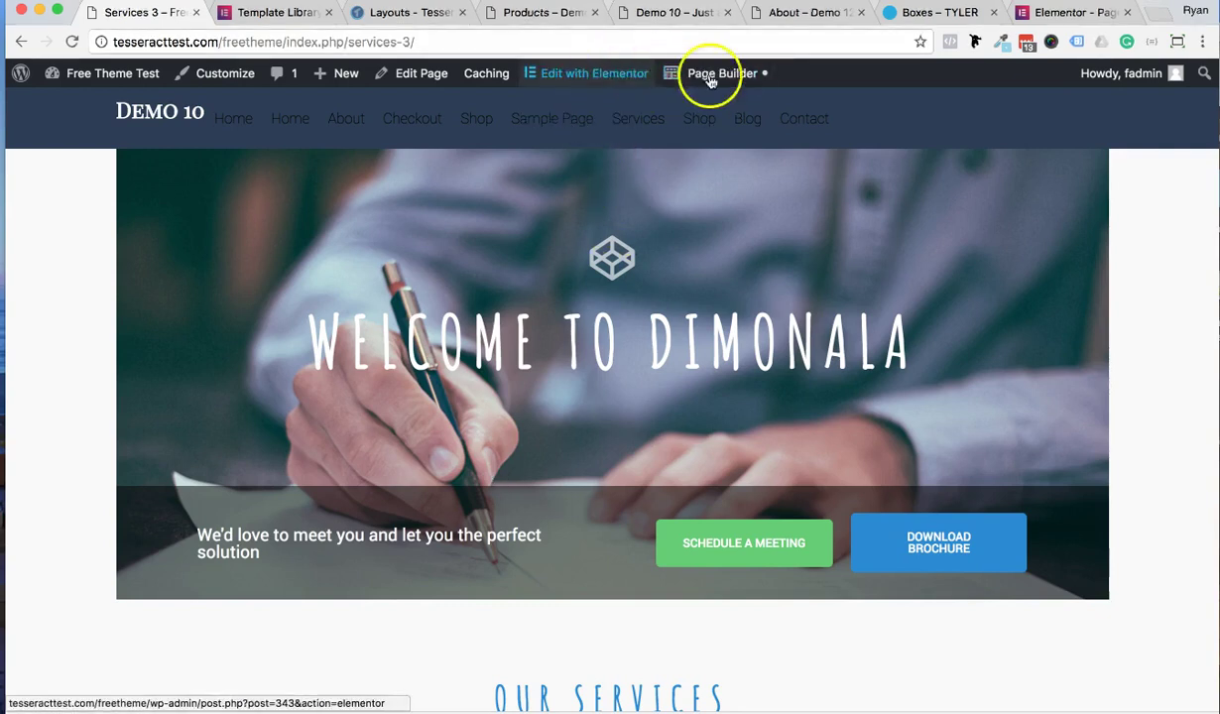
{"action": "scroll", "coordinate": [501, 446], "scroll_direction": "down", "scroll_amount": 8}
{"action": "scroll", "coordinate": [499, 450], "scroll_direction": "up", "scroll_amount": 10}
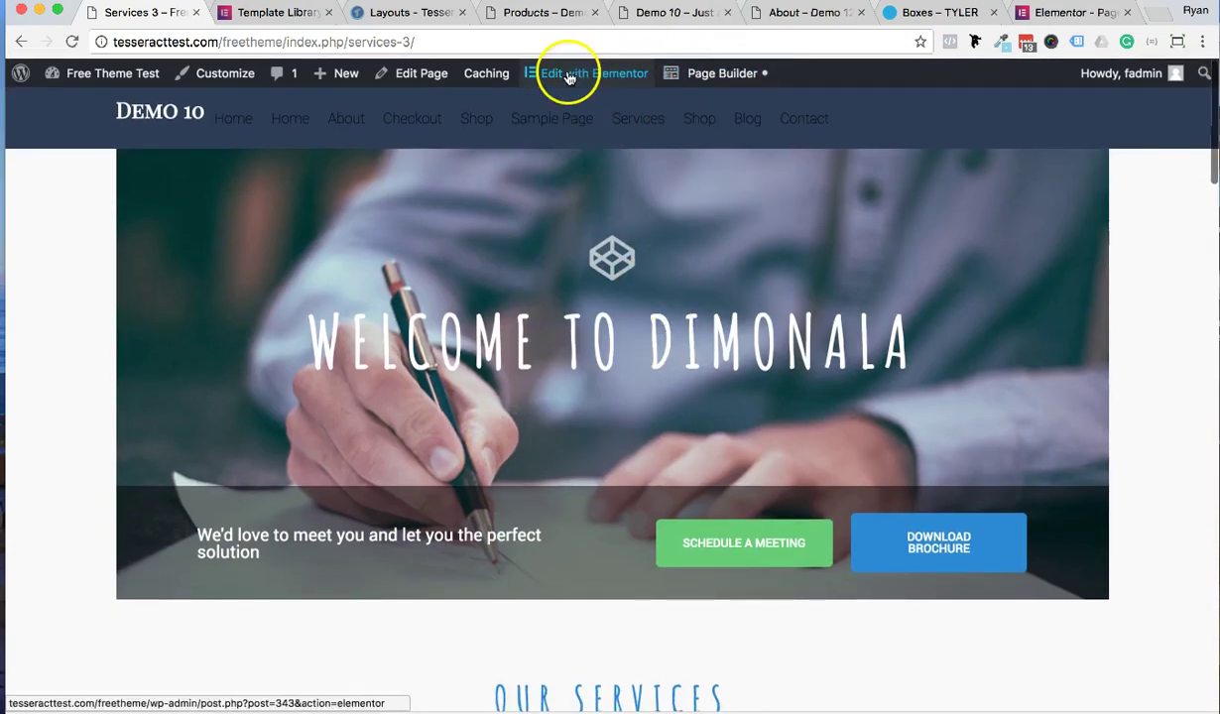
{"action": "scroll", "coordinate": [552, 523], "scroll_direction": "down", "scroll_amount": 8}
{"action": "scroll", "coordinate": [552, 523], "scroll_direction": "up", "scroll_amount": 9}
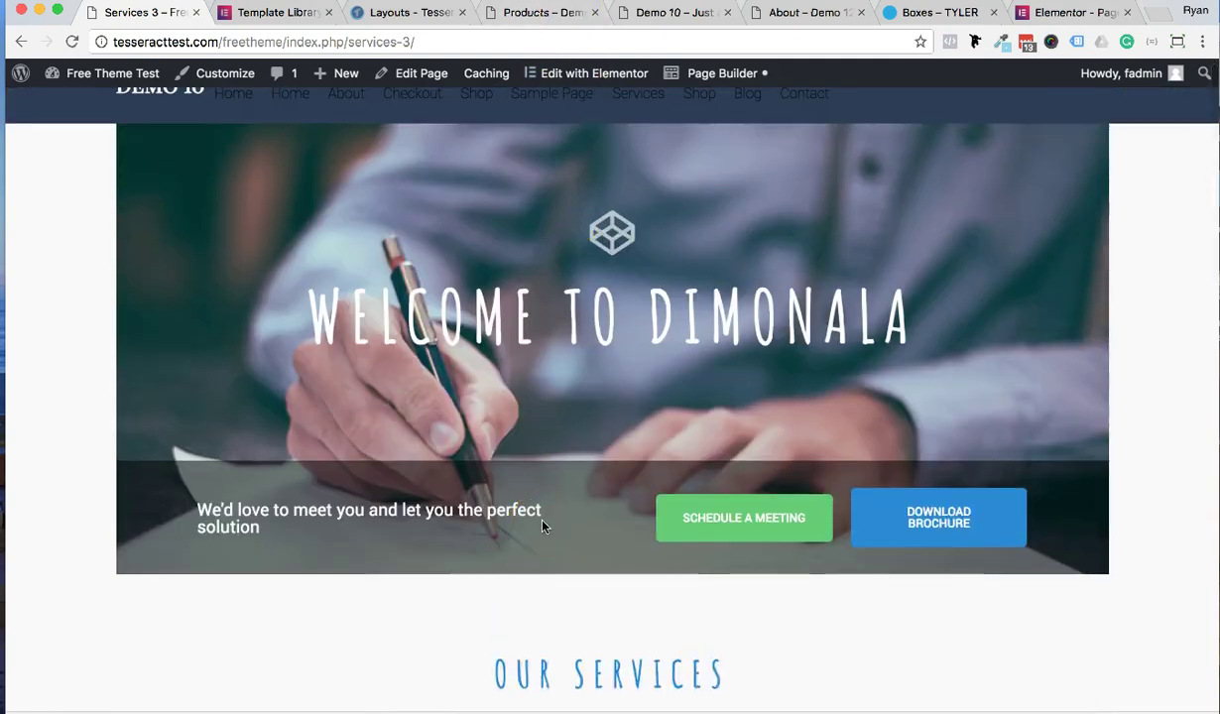
{"action": "scroll", "coordinate": [543, 525], "scroll_direction": "down", "scroll_amount": 1}
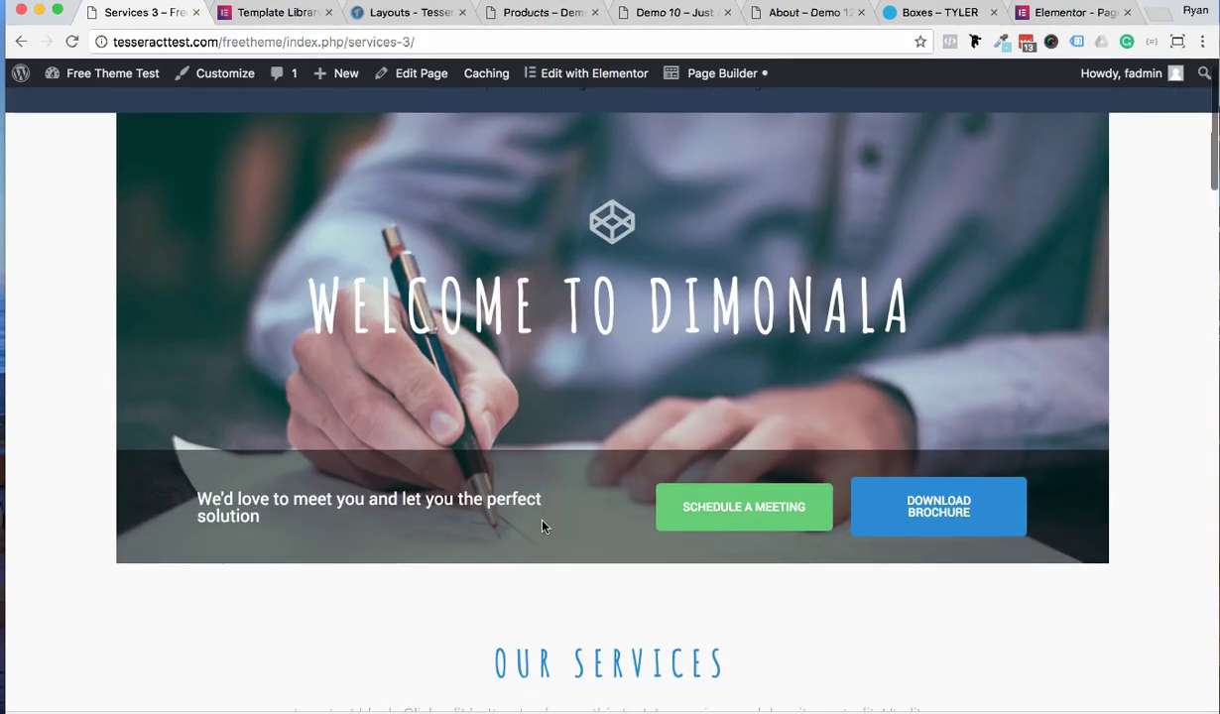
{"action": "scroll", "coordinate": [543, 525], "scroll_direction": "up", "scroll_amount": 2}
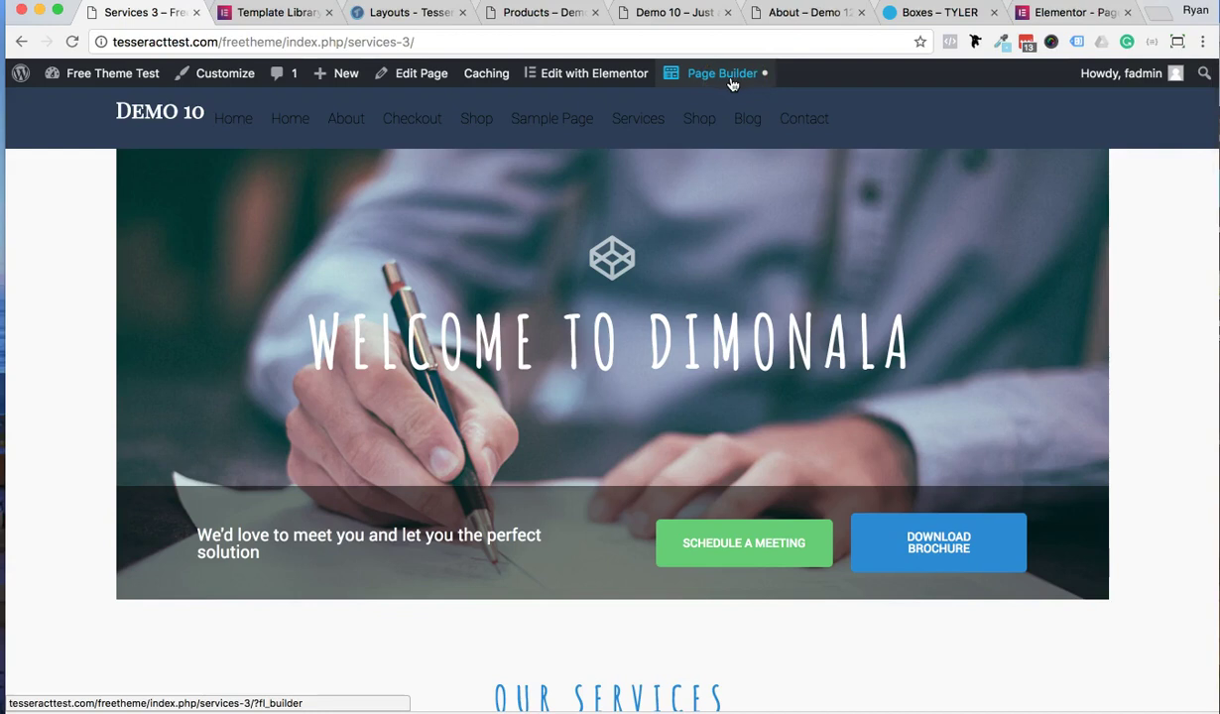
{"action": "left_click", "coordinate": [607, 87]}
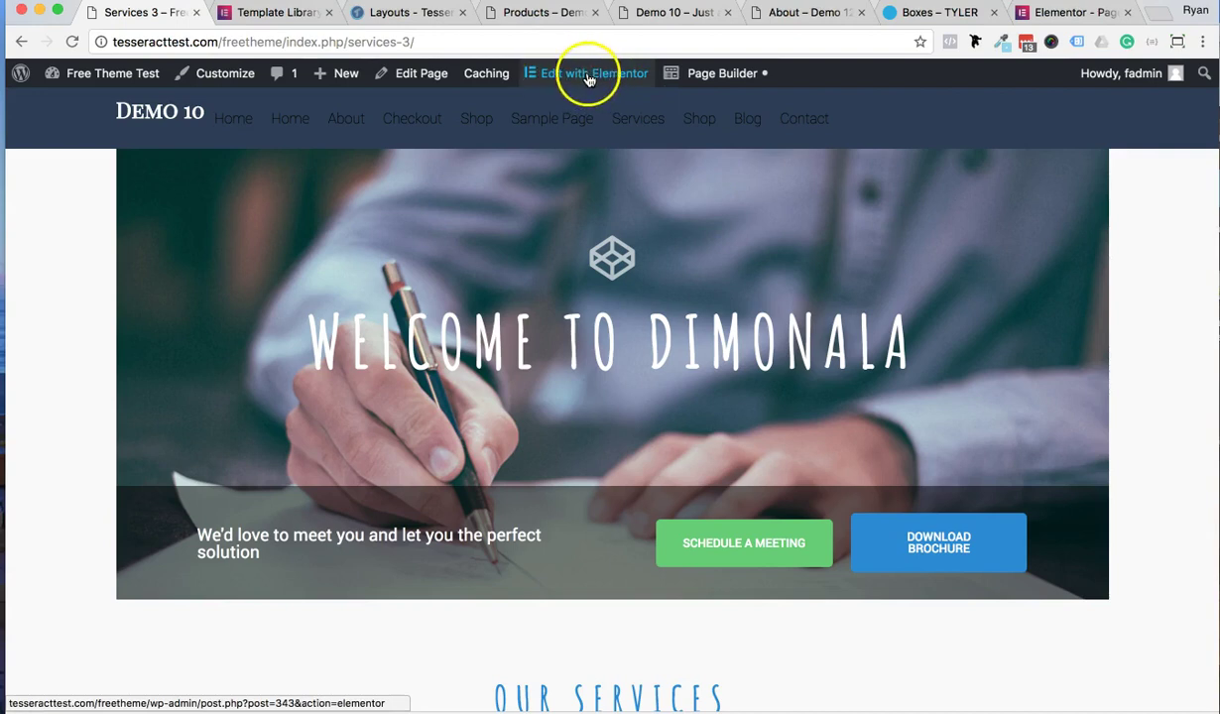